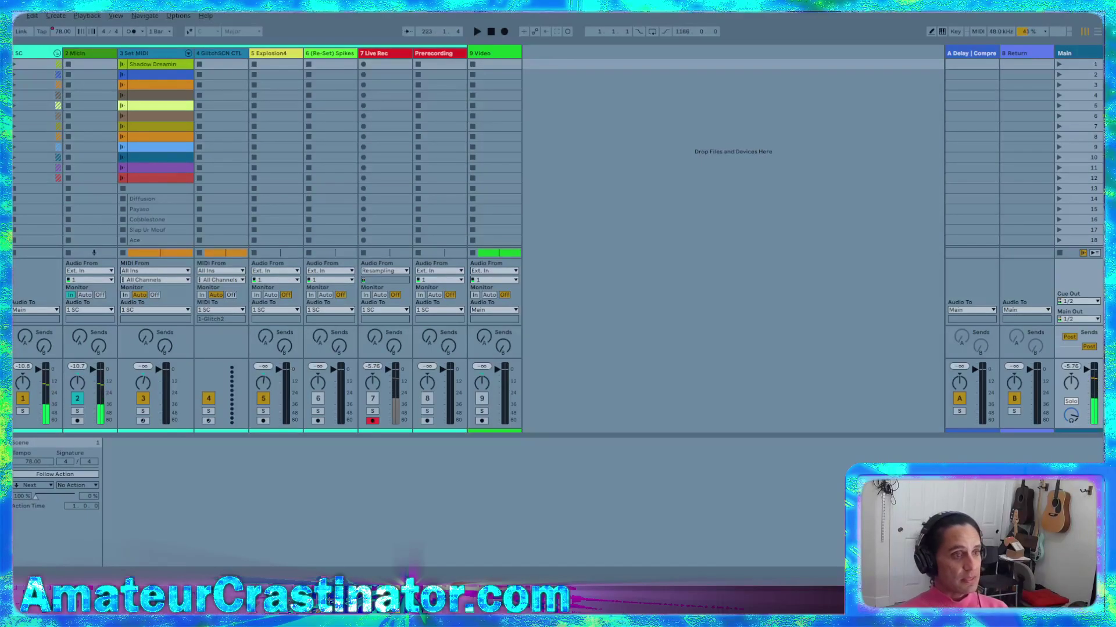
# Switch to the arrangement timeline and unfold the Prerecording track
pyautogui.press('Tab')
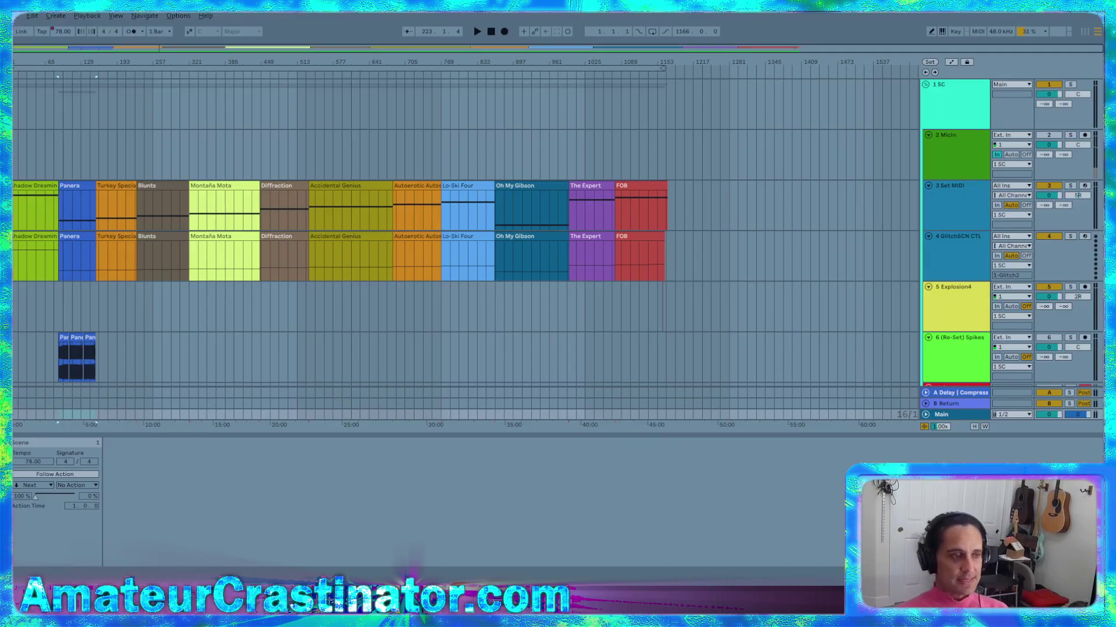
pyautogui.scroll(-3, 971, 248)
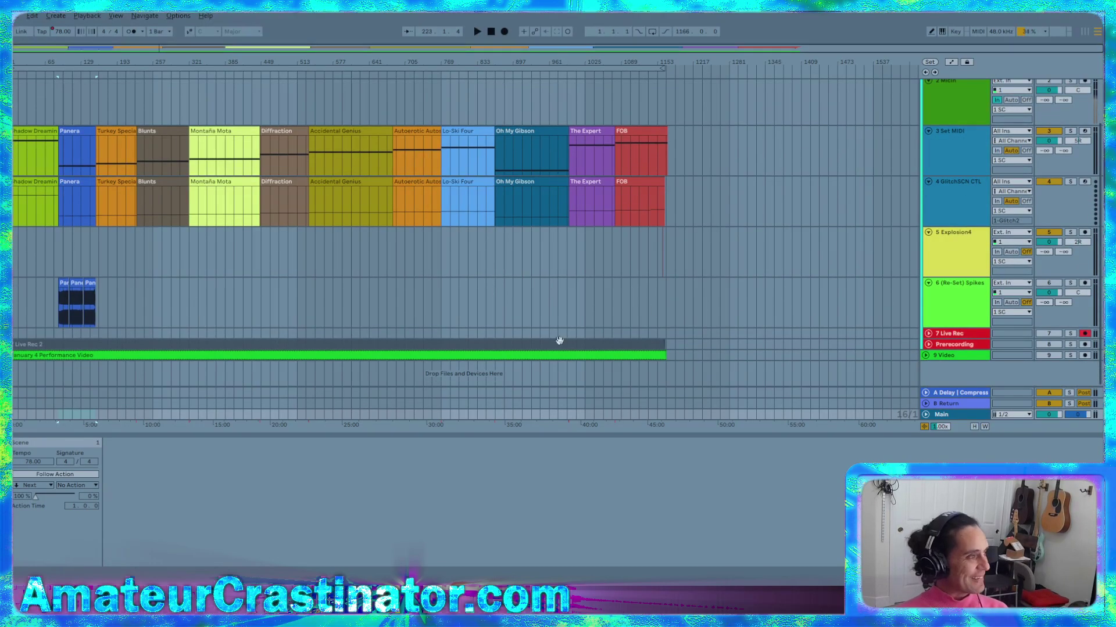
pyautogui.click(928, 344)
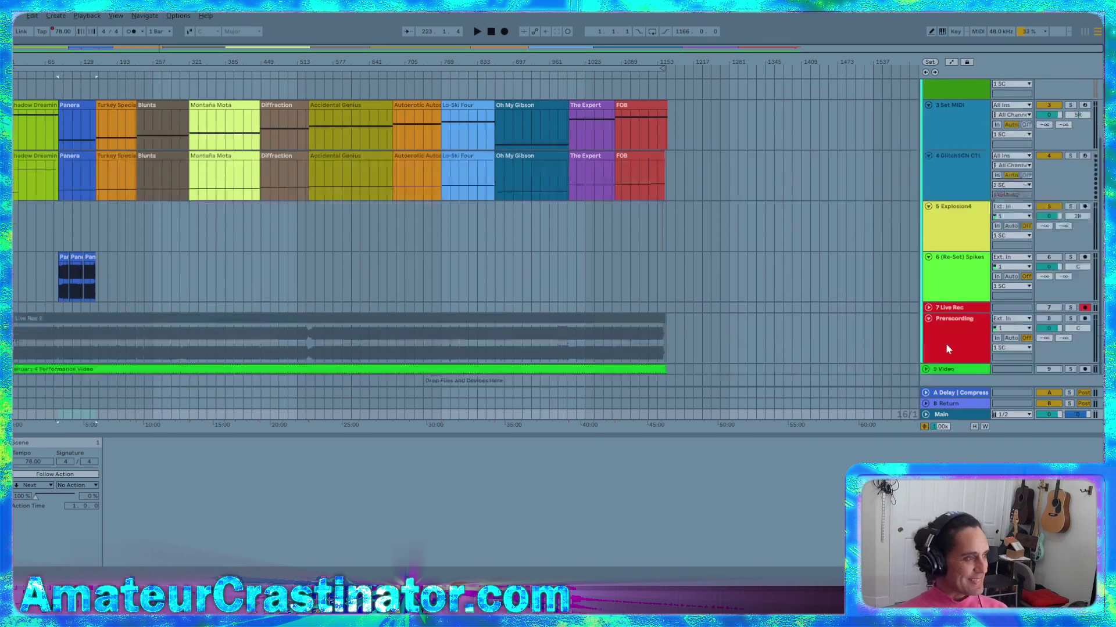
# Solo the Prerecording track and activate its Live Rec 2 clip
pyautogui.click(306, 329)
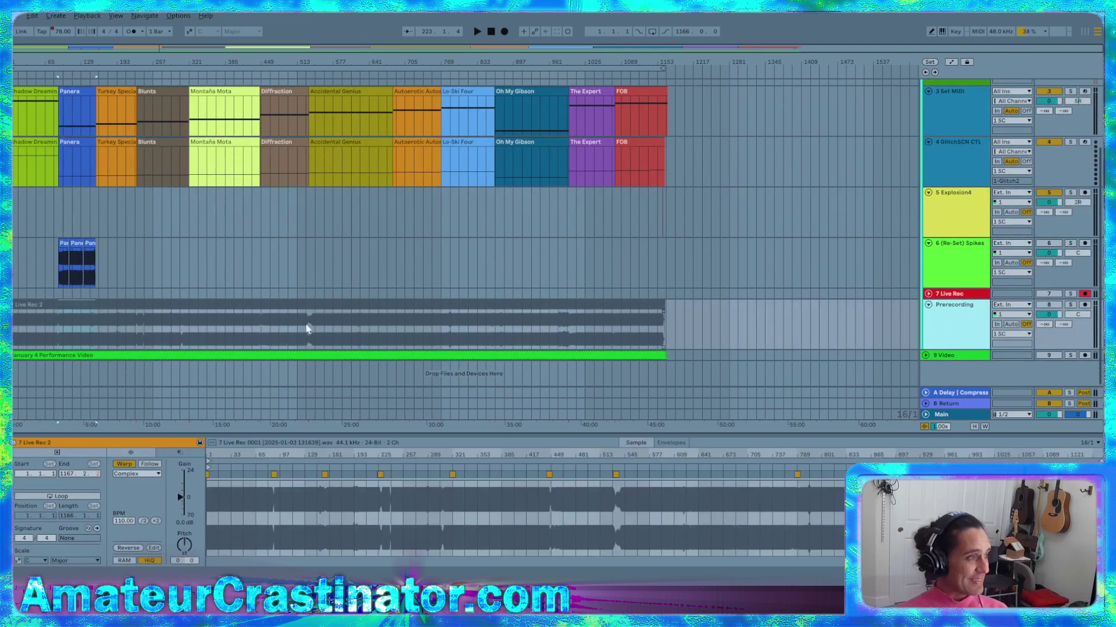
pyautogui.click(270, 306)
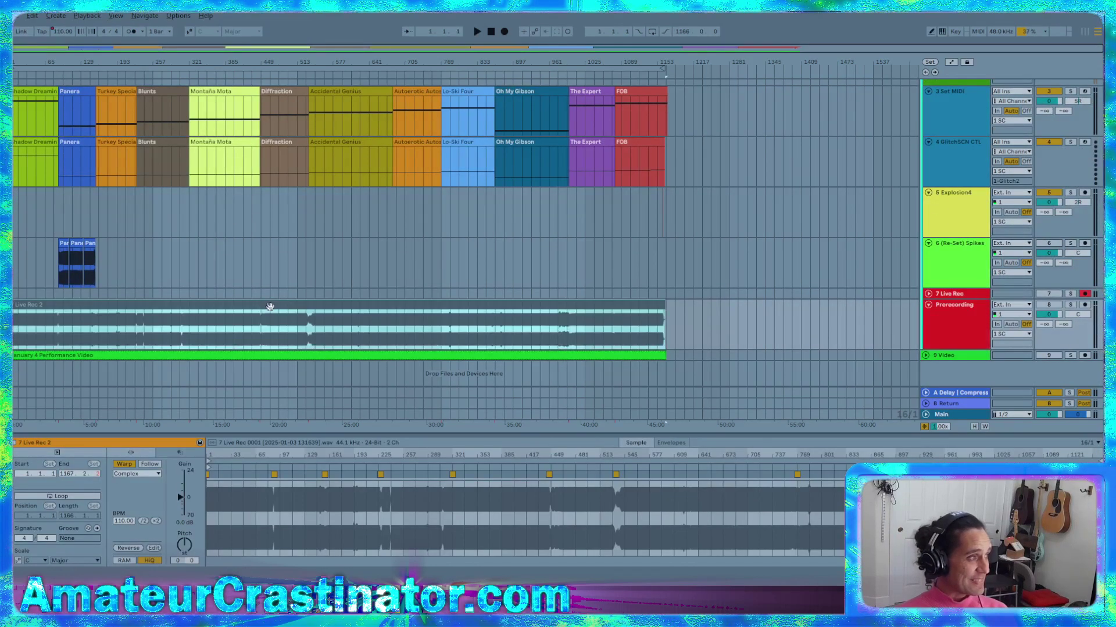
pyautogui.click(1071, 306)
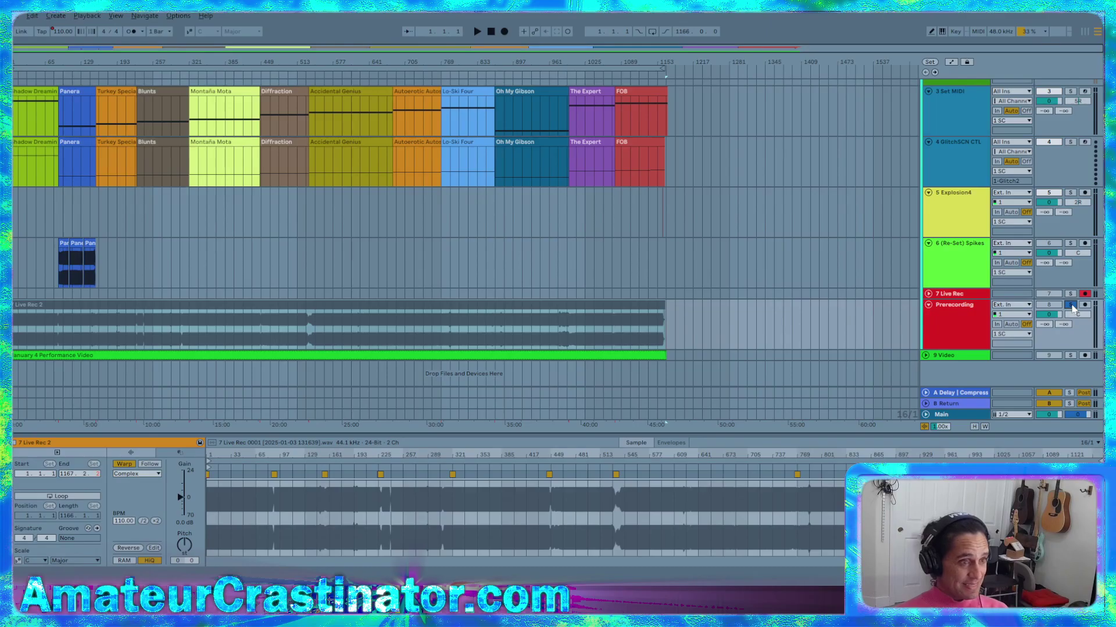
pyautogui.click(574, 305)
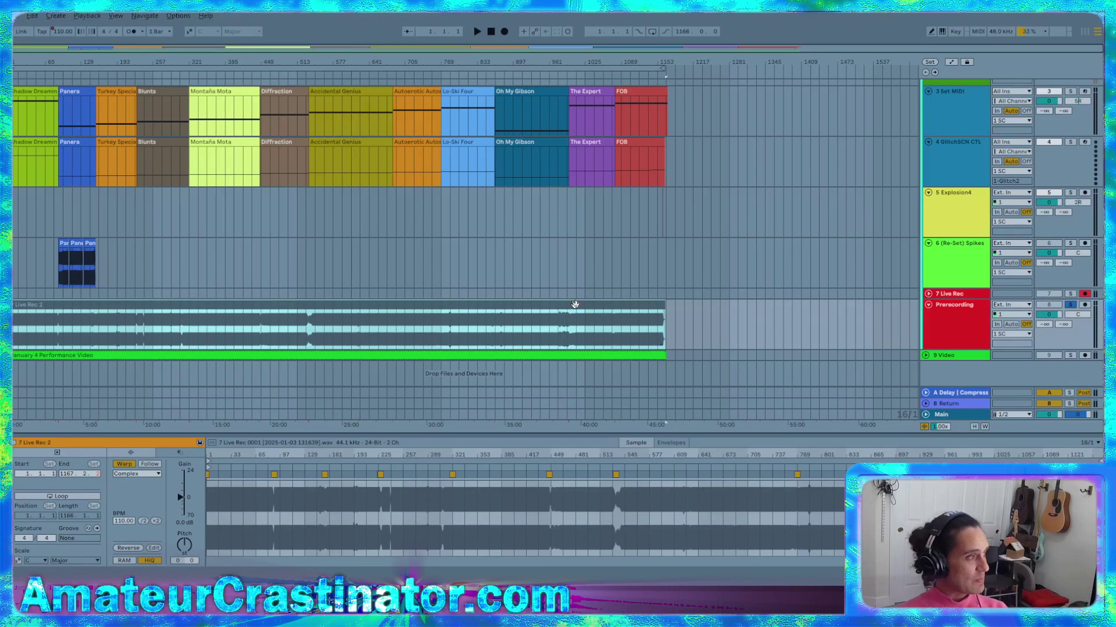
pyautogui.click(574, 304)
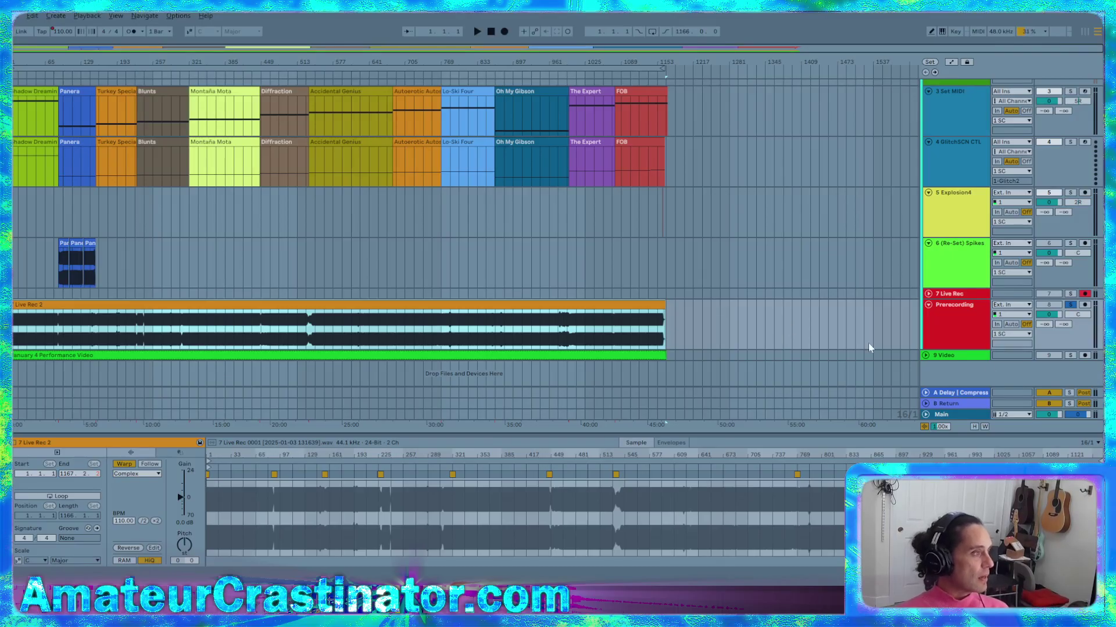
# Unfold the Video and Live Rec tracks one after the other to check their contents, folding each one again
pyautogui.click(926, 356)
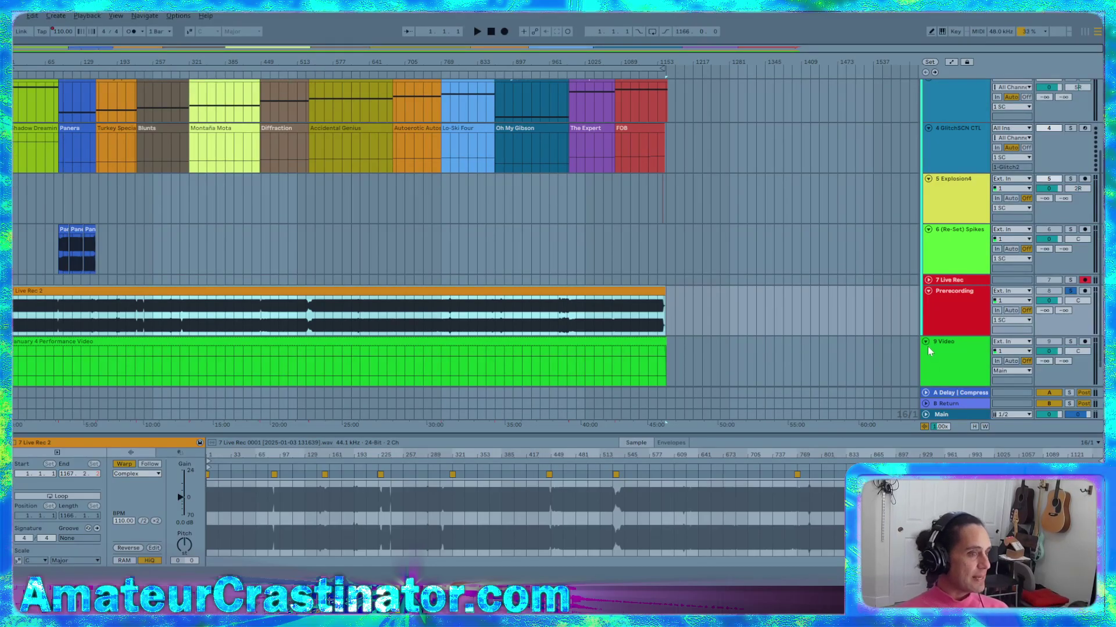
pyautogui.click(925, 341)
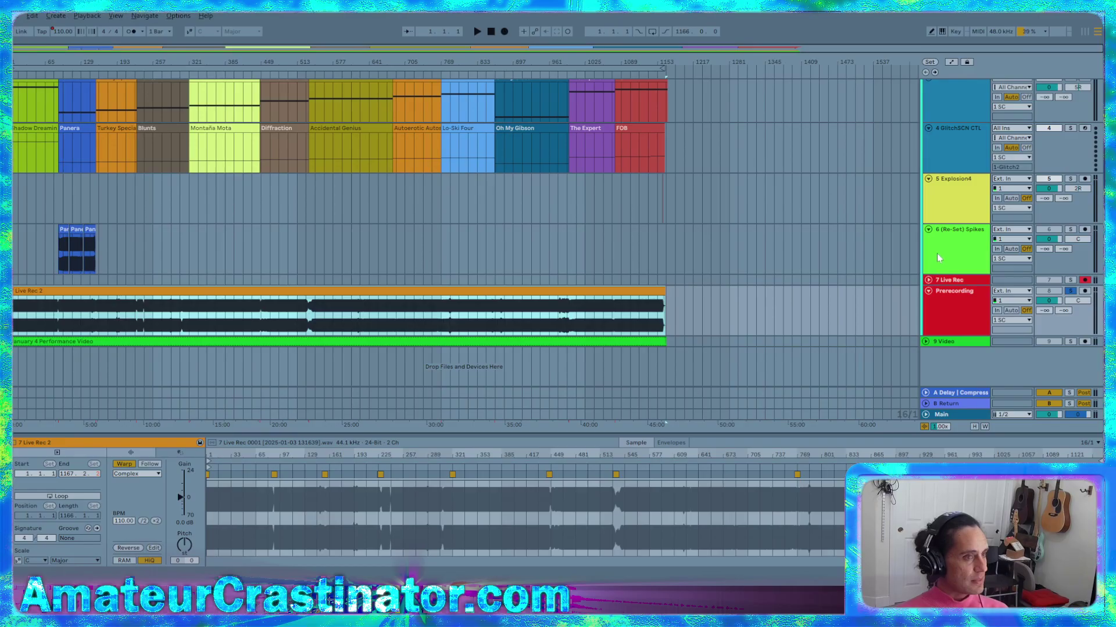
pyautogui.click(928, 282)
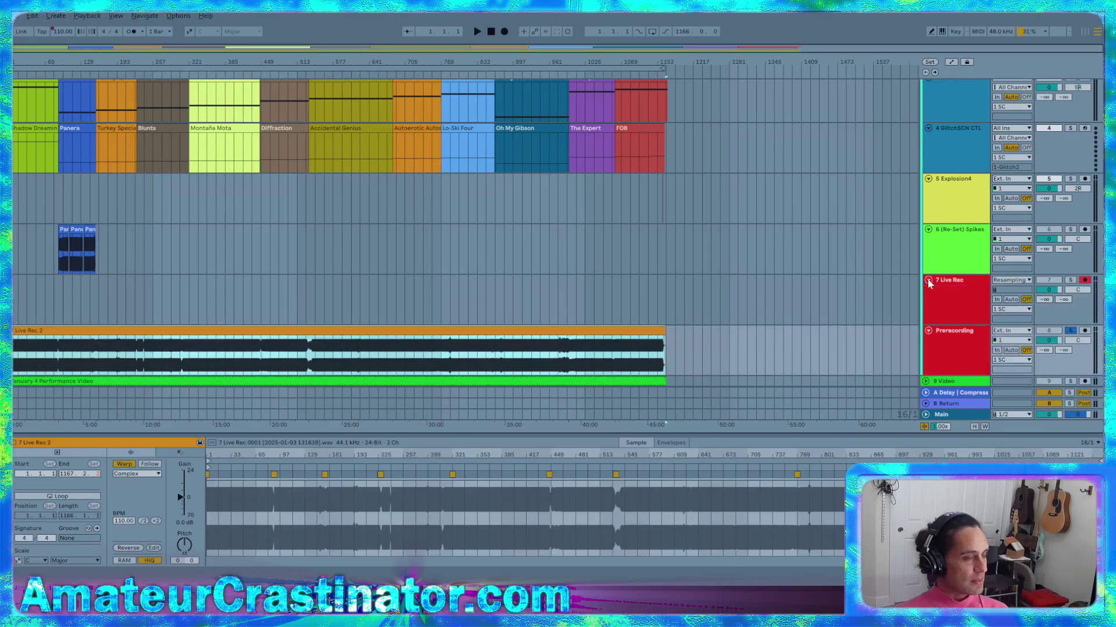
pyautogui.click(928, 281)
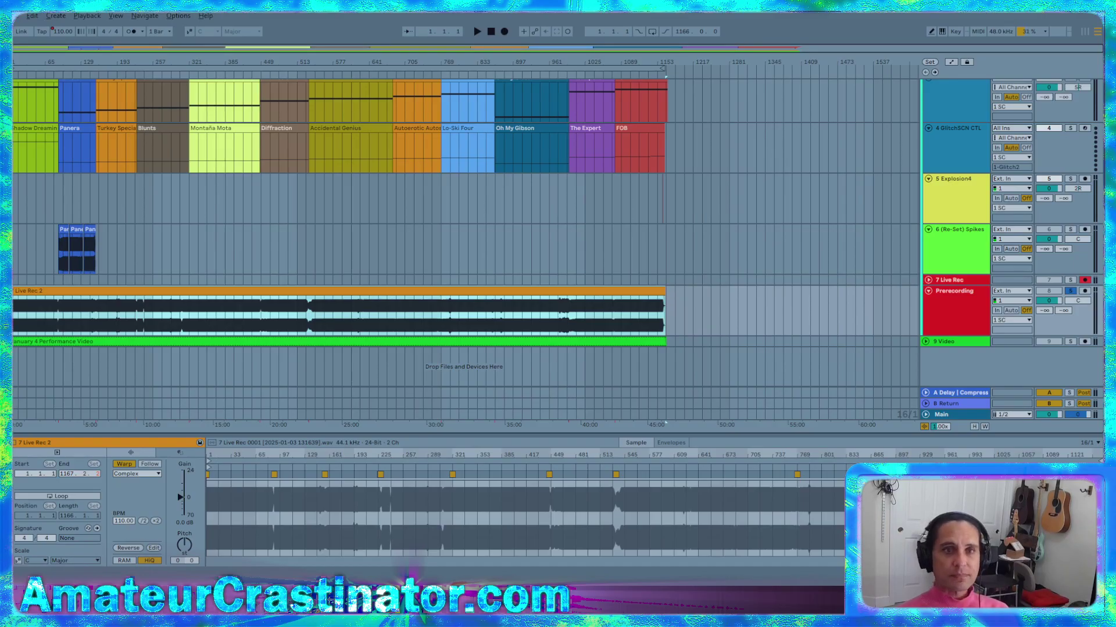
# Show the Prerecording track's device chain and place its TDR Nova equalizer window over the middle of the arrangement
pyautogui.click(665, 423)
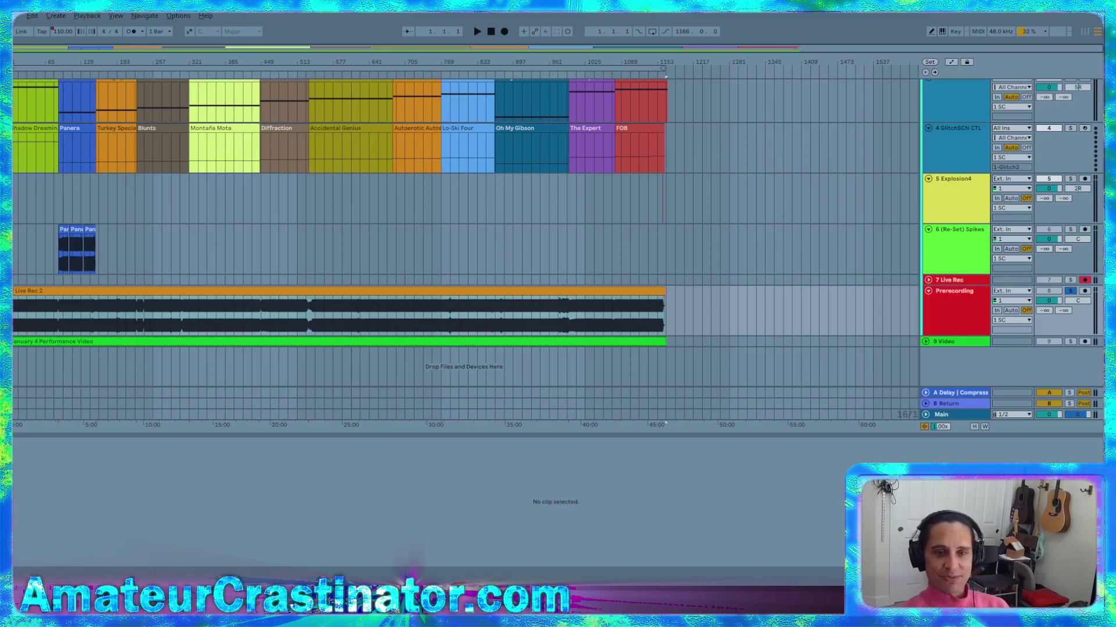
pyautogui.click(949, 310)
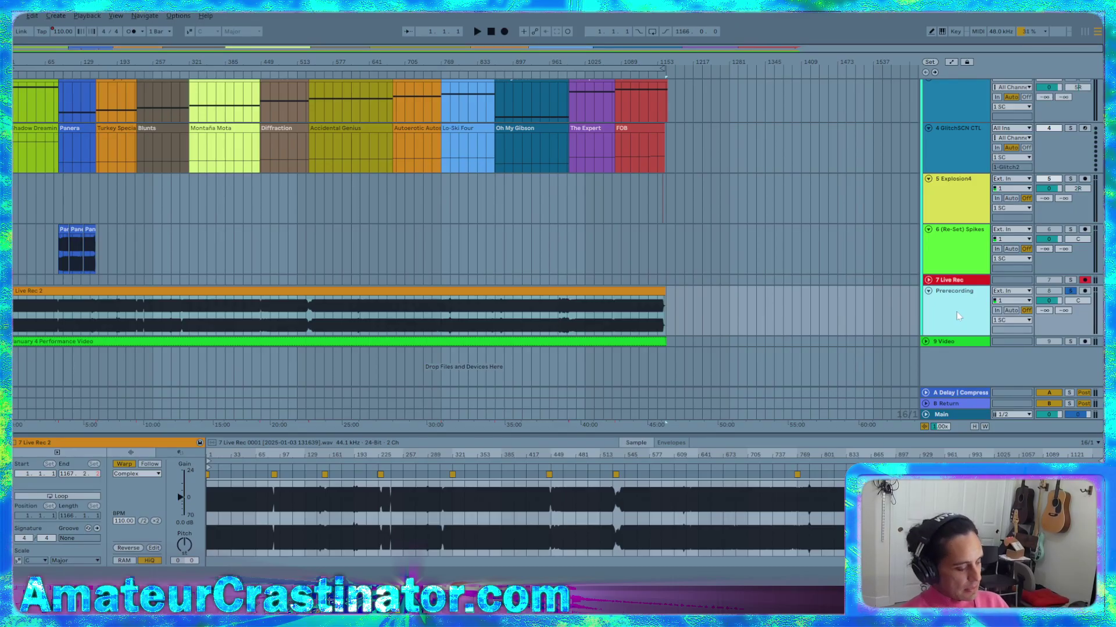
pyautogui.hotkey('shift', 'Tab')
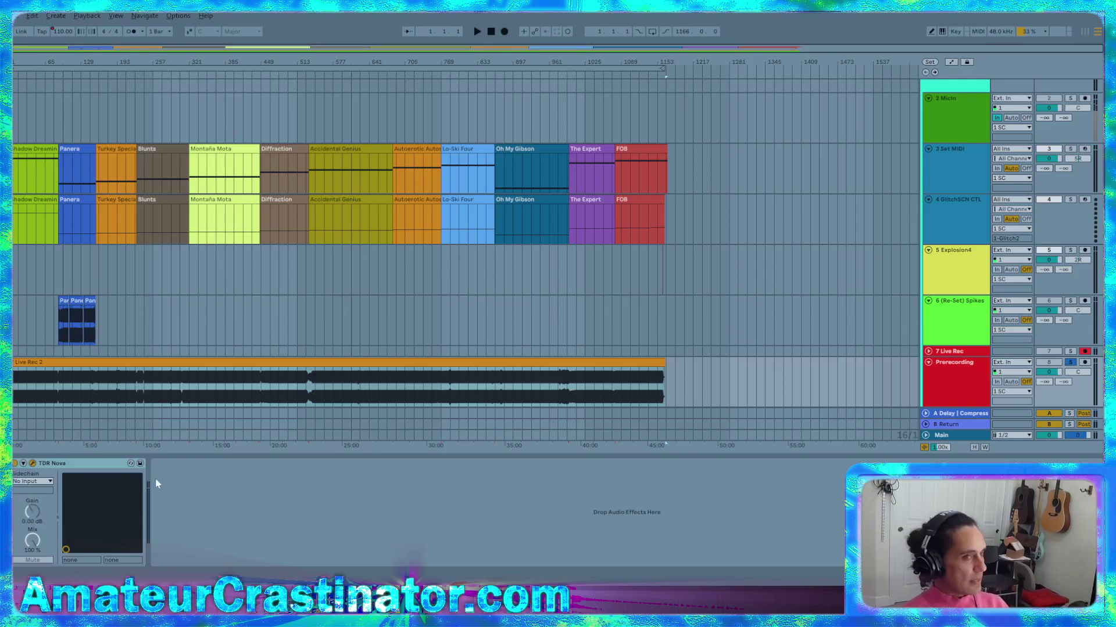
pyautogui.moveTo(953, 123); pyautogui.dragTo(446, 113)
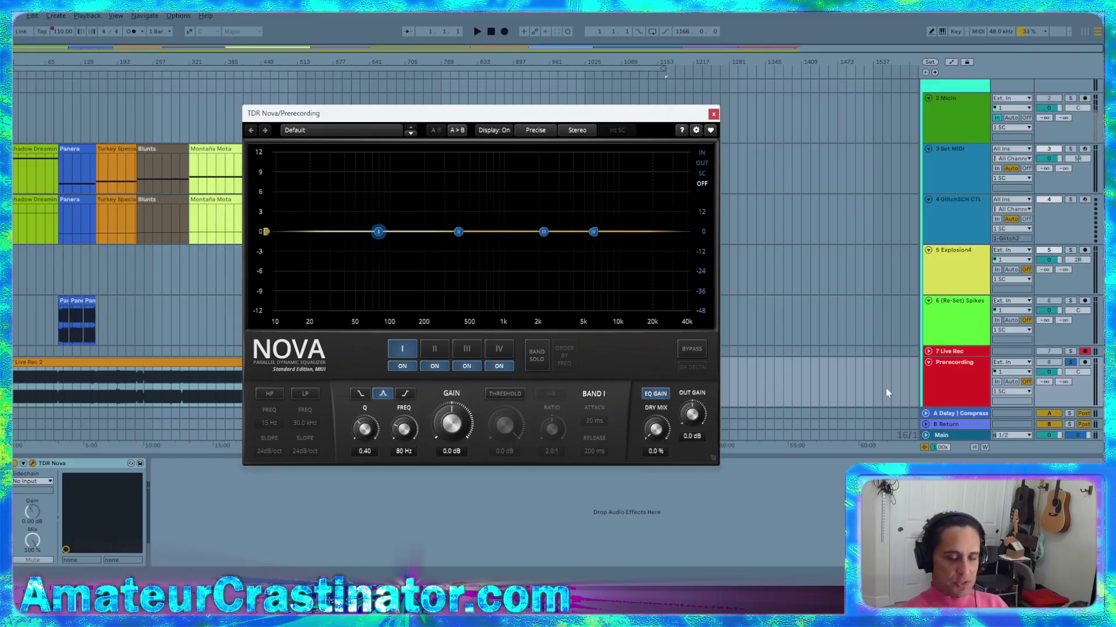
pyautogui.click(920, 385)
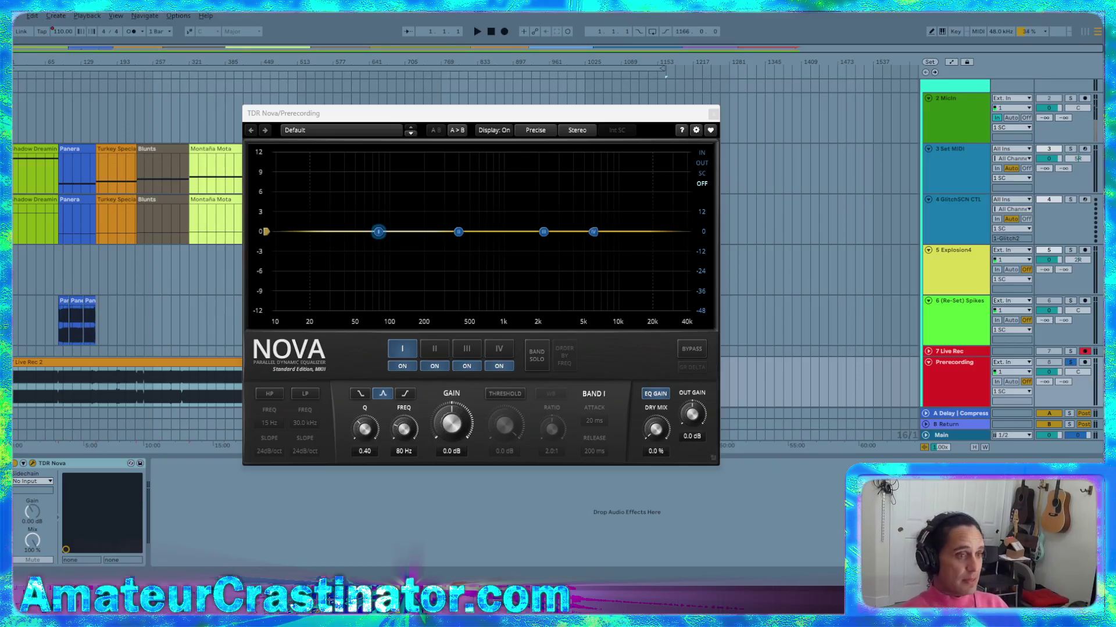
# Turn off CHANNEV and SPAN on the Main track, and set its Limiter to a 0.0 dB threshold with Maximize off
pyautogui.click(964, 436)
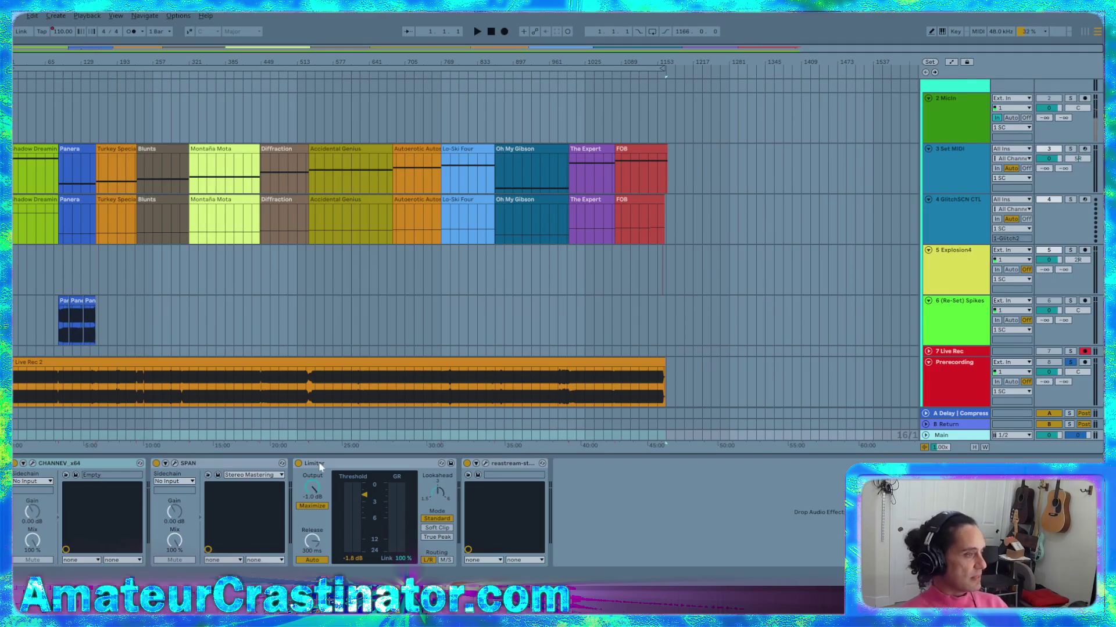
pyautogui.click(212, 464)
pyautogui.keyDown('shift'); pyautogui.click(114, 463); pyautogui.keyUp('shift')
pyautogui.click(156, 464)
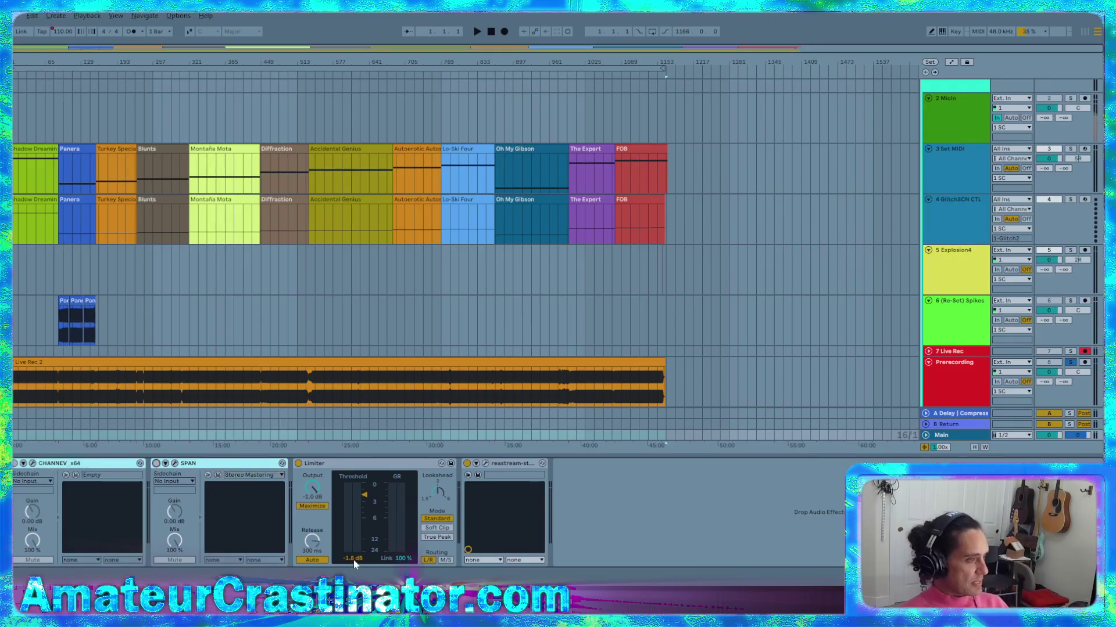
pyautogui.moveTo(367, 497); pyautogui.dragTo(341, 503)
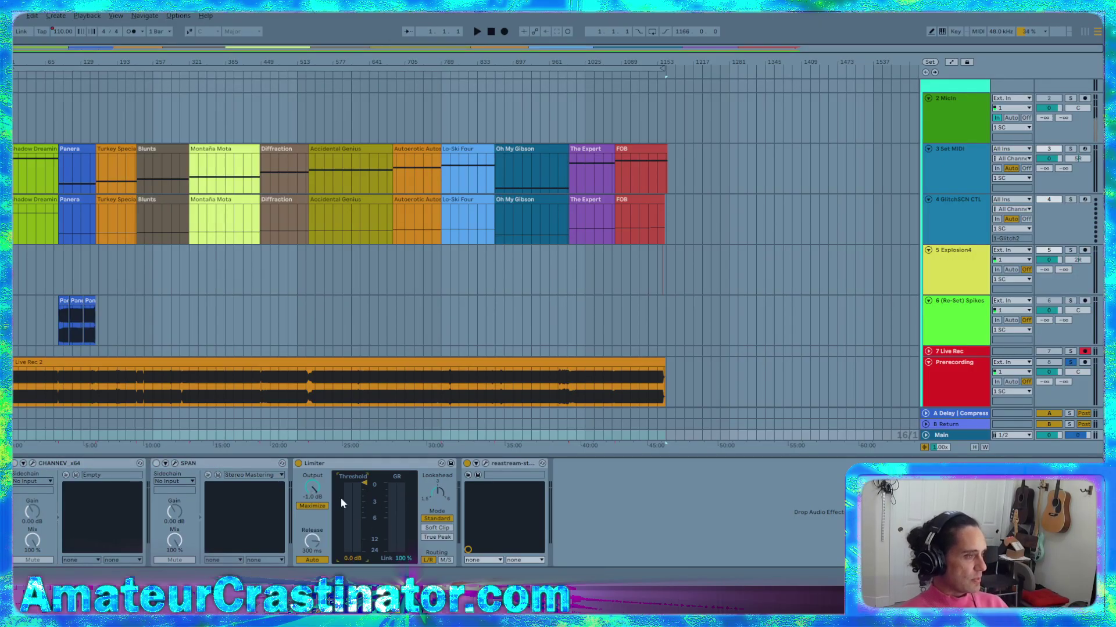
pyautogui.click(313, 507)
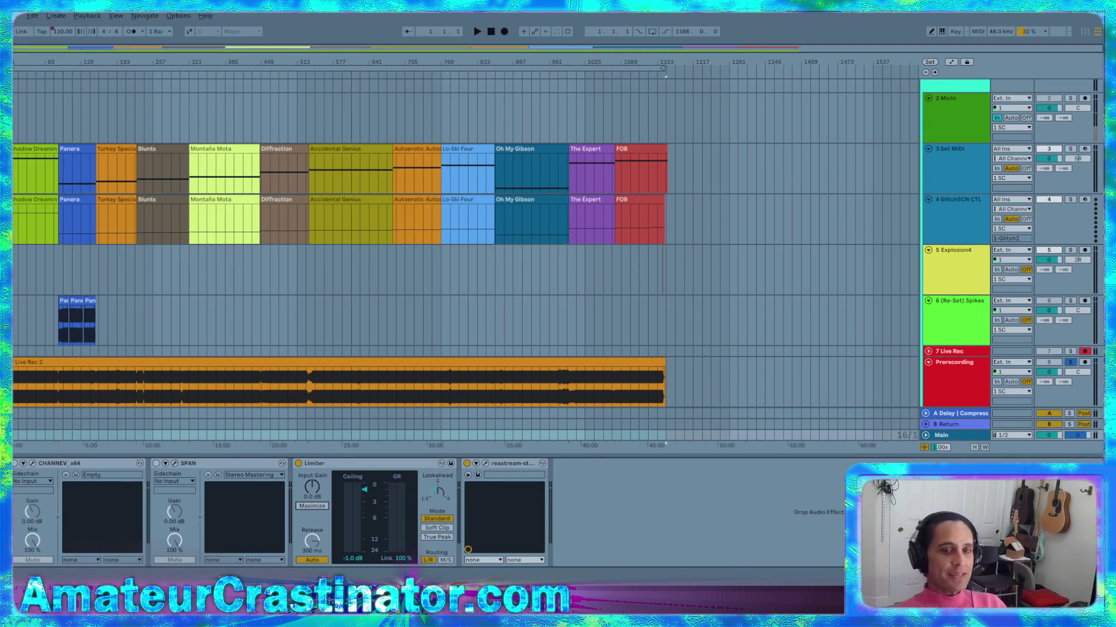
# Start playback and display the input spectrum in the Prerecording track's TDR Nova
pyautogui.click(478, 32)
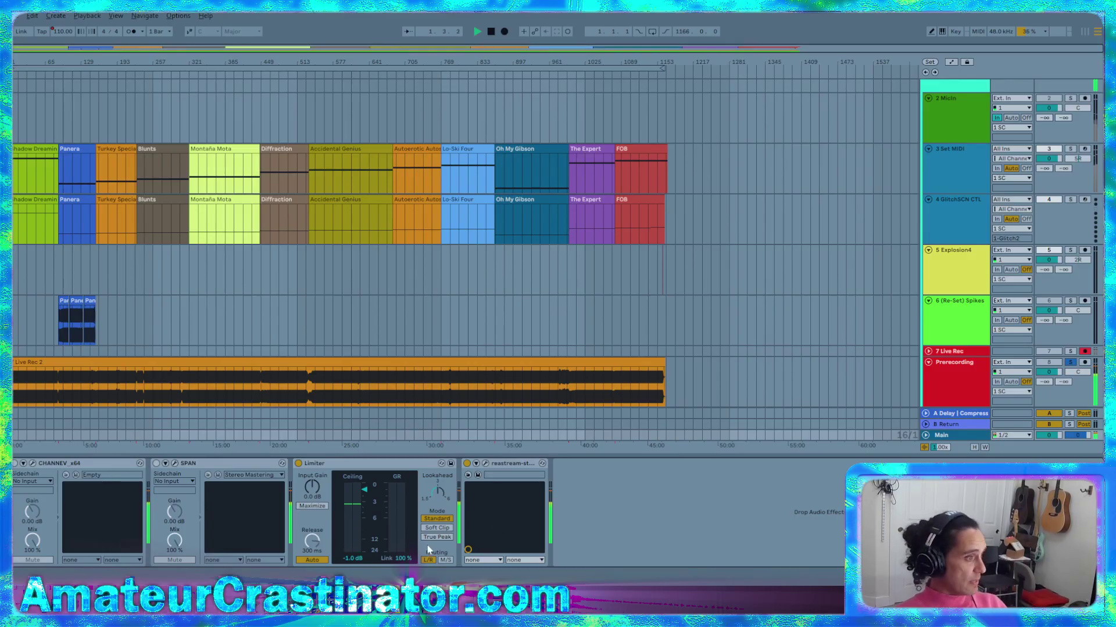
pyautogui.click(947, 370)
pyautogui.scroll(-1, 947, 366)
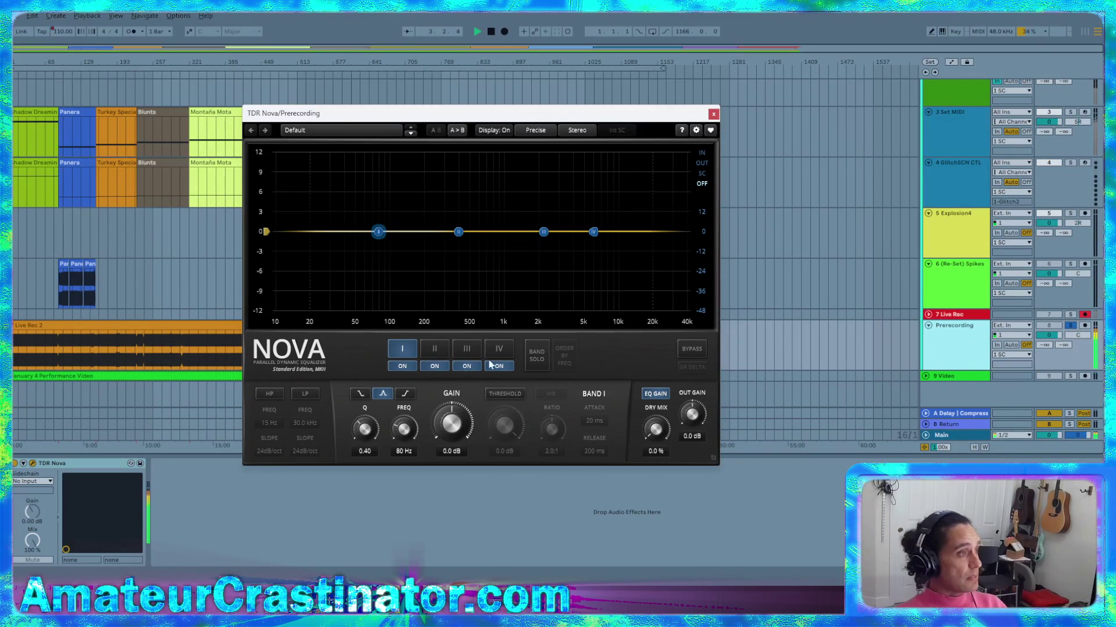
pyautogui.click(702, 153)
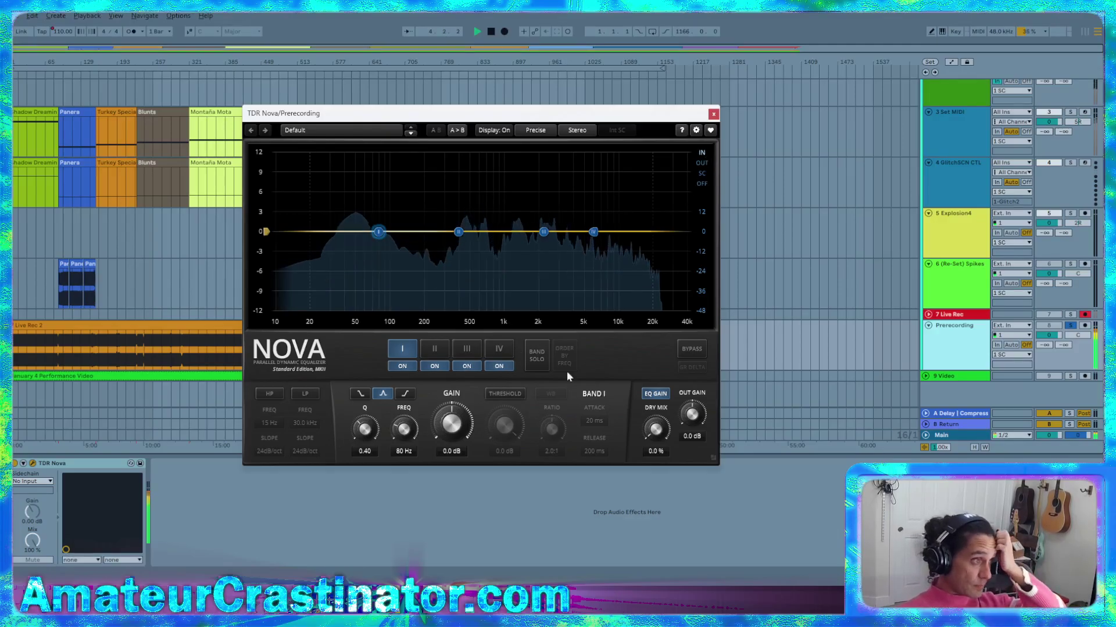
# Enable Nova's high-pass filter with a 12 dB/oct slope and a 25 Hz frequency
pyautogui.click(273, 394)
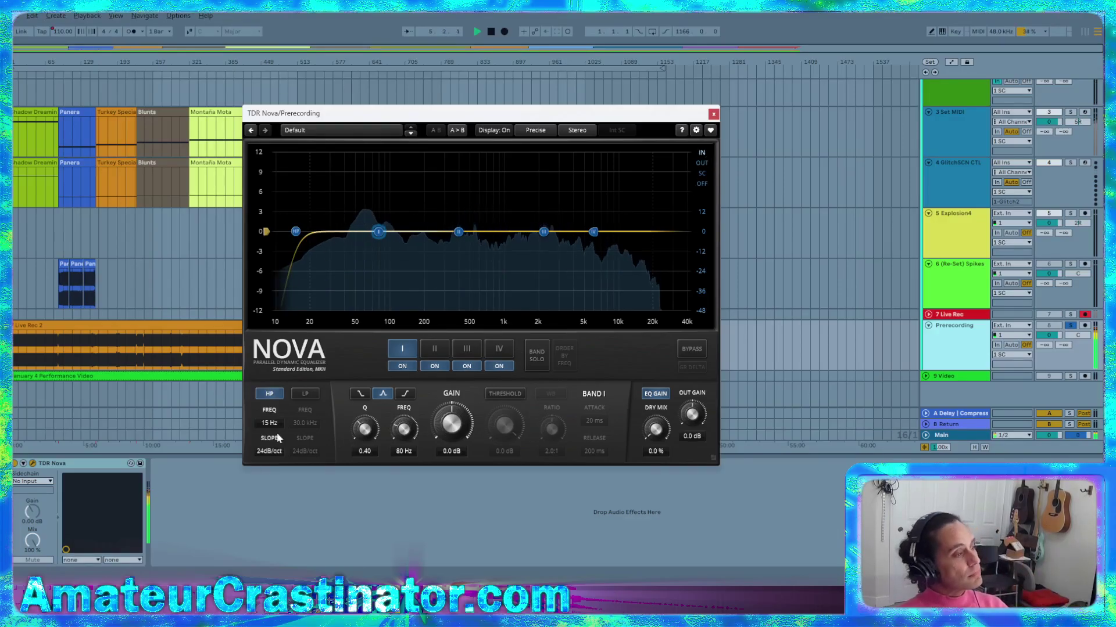
pyautogui.click(264, 452)
pyautogui.click(268, 465)
pyautogui.moveTo(269, 423); pyautogui.dragTo(269, 403)
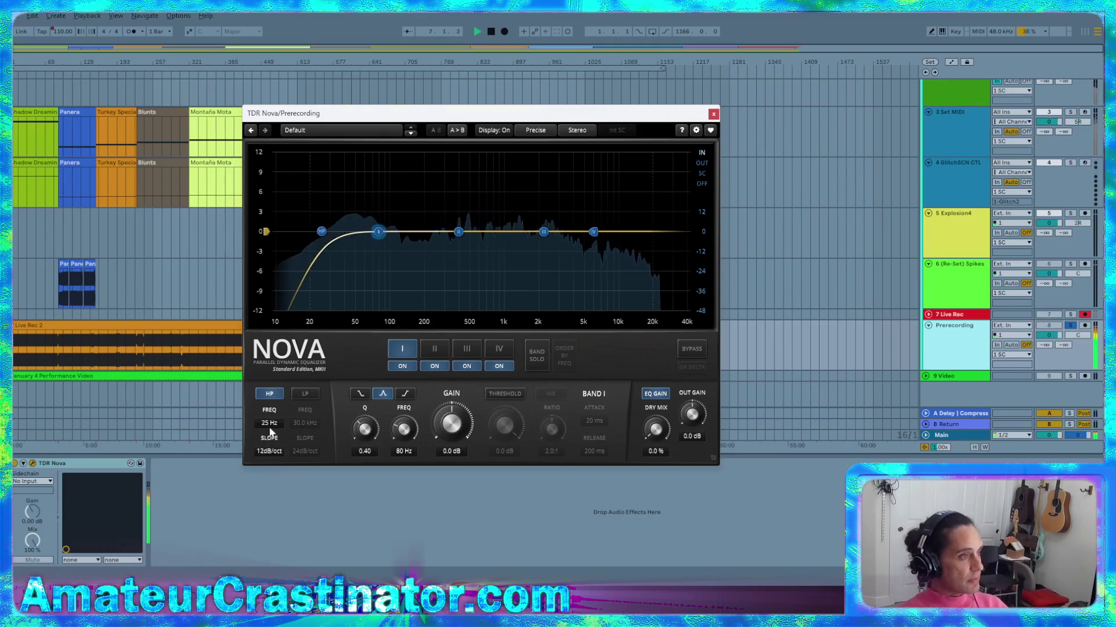
# Set Nova's band II frequency to 461 Hz and enable its threshold compression with an inf:1 ratio
pyautogui.click(434, 348)
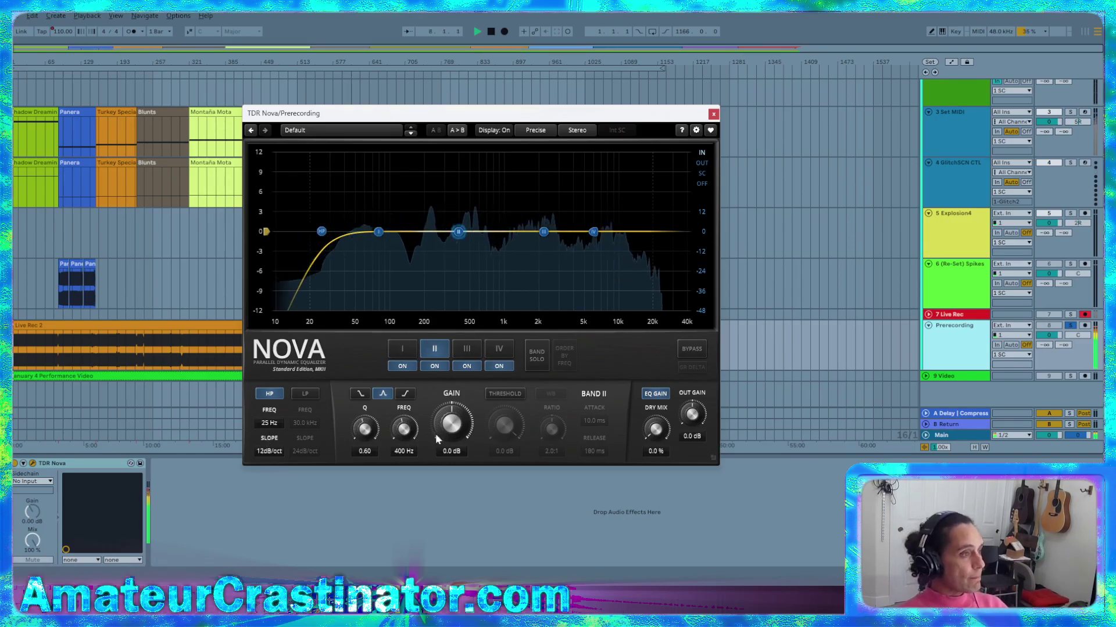
pyautogui.moveTo(402, 428); pyautogui.dragTo(403, 421)
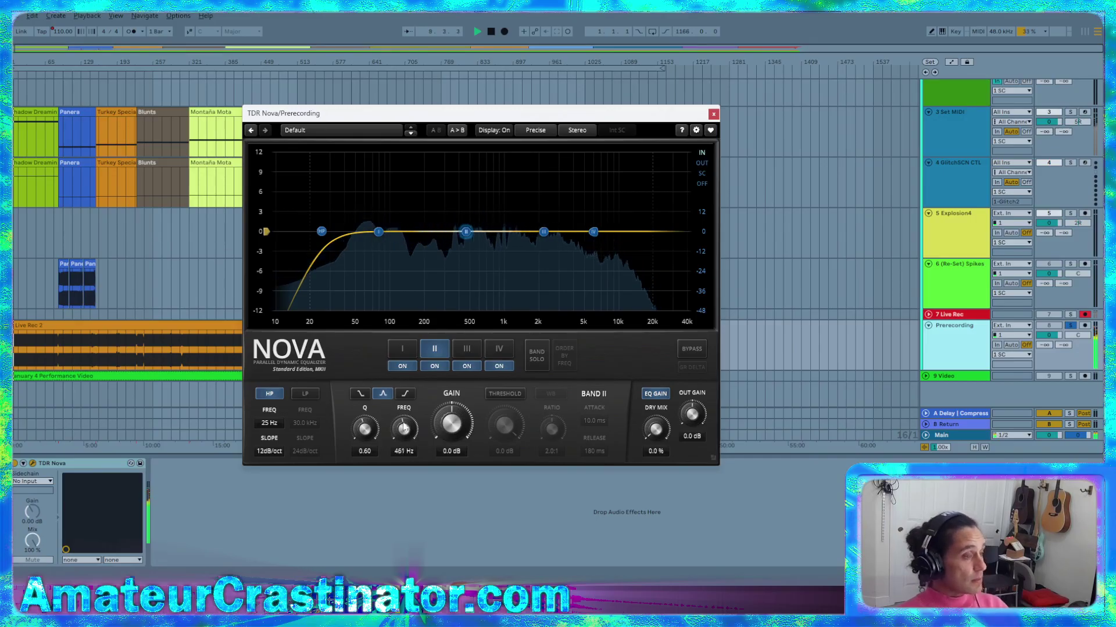
pyautogui.click(505, 393)
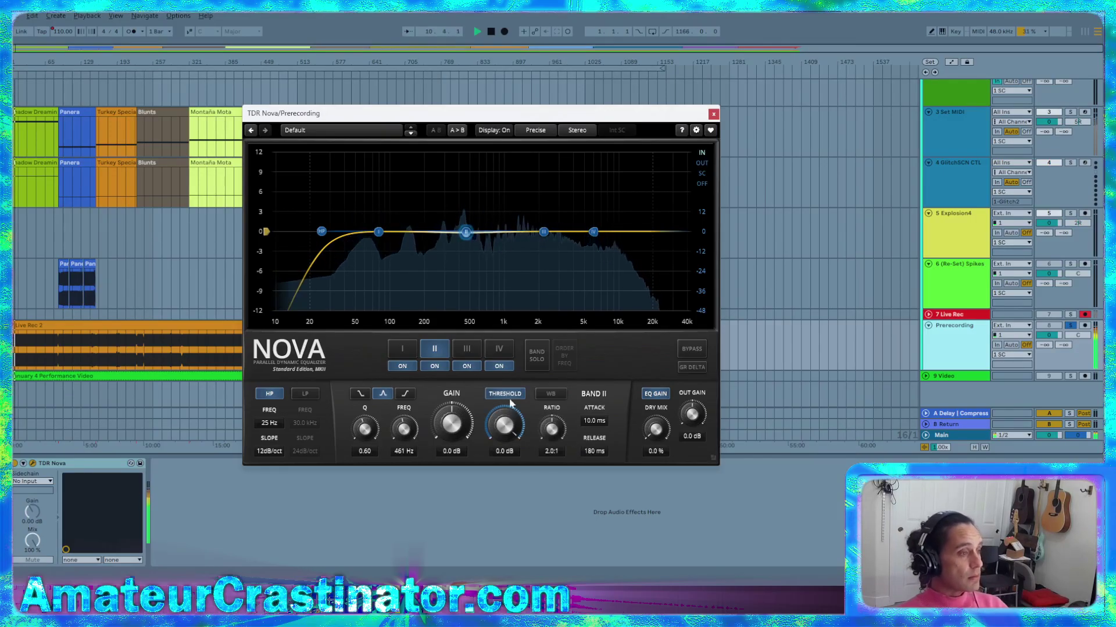
pyautogui.moveTo(551, 447); pyautogui.dragTo(547, 437)
# Set band II's attack to 0.10 ms and its release to 100 ms
pyautogui.doubleClick(595, 421)
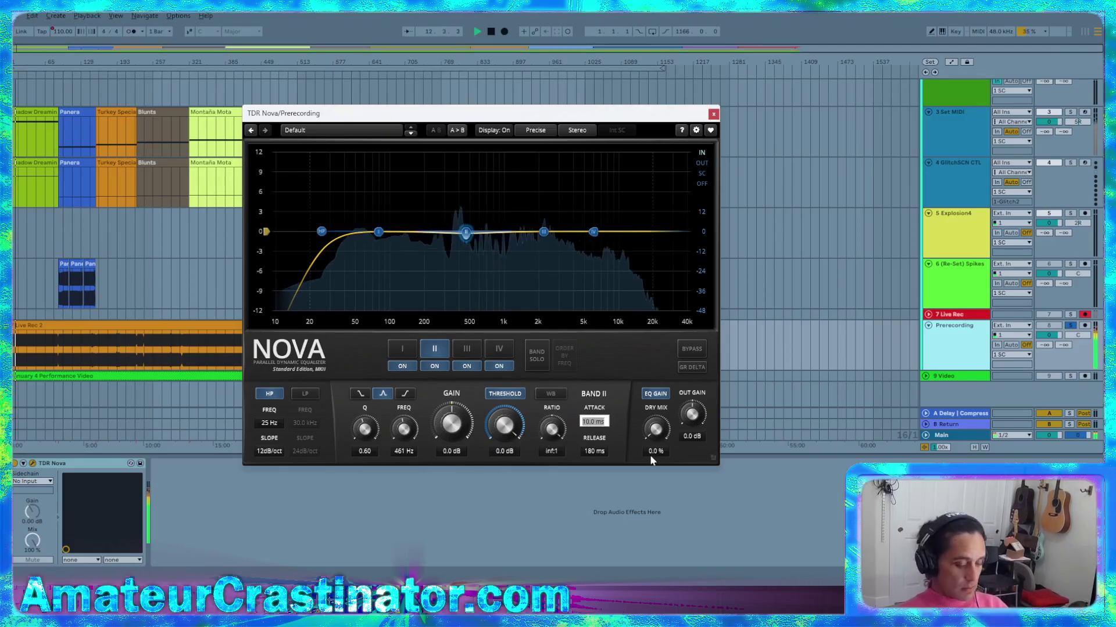
pyautogui.write('0.1')
pyautogui.press('Return')
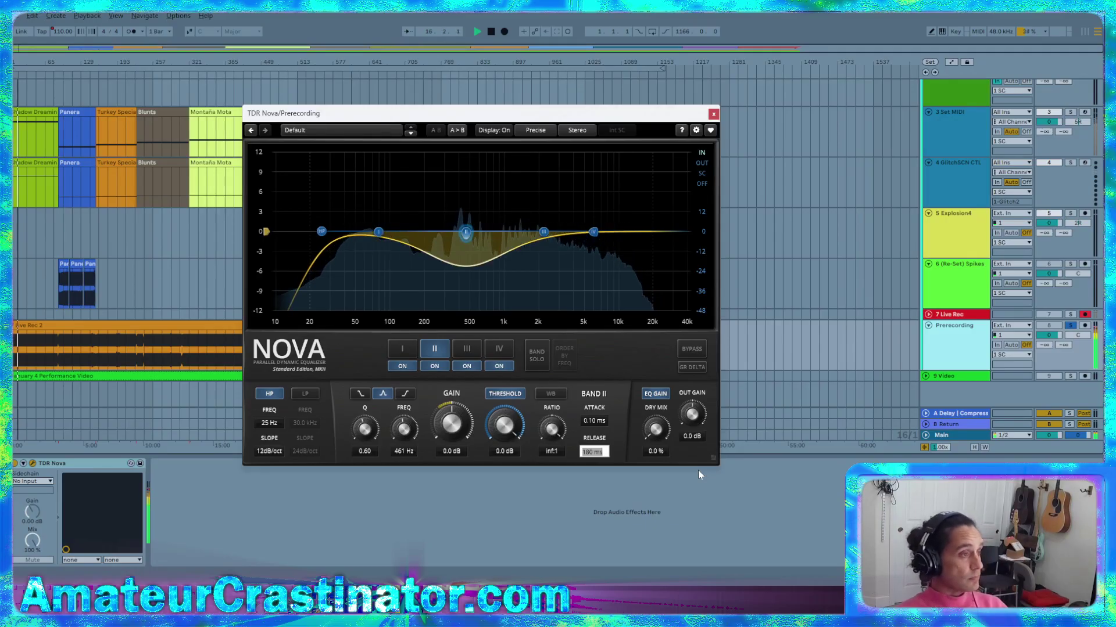
pyautogui.write('100')
pyautogui.press('Return')
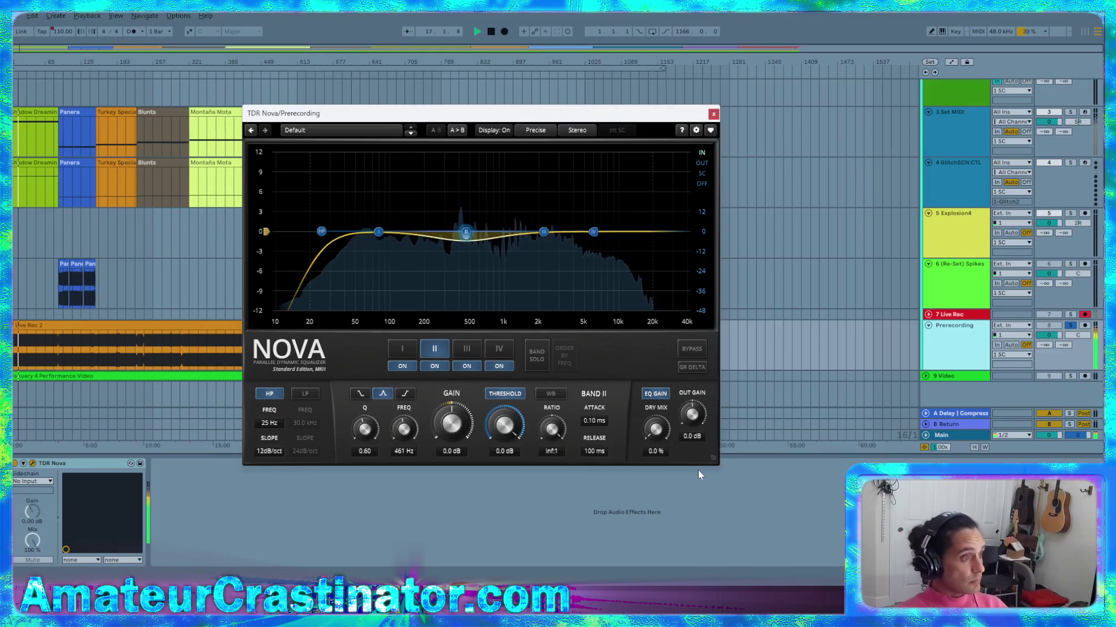
# Compare the sound with band II's threshold off and on, and set the band's Q to 0.67
pyautogui.click(505, 394)
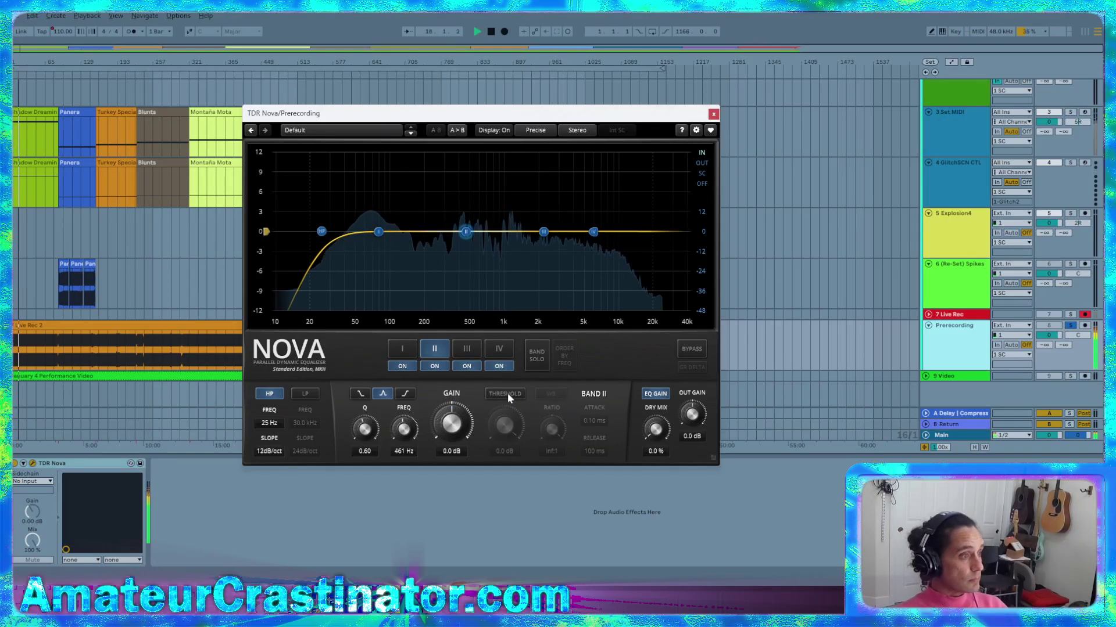
pyautogui.click(506, 394)
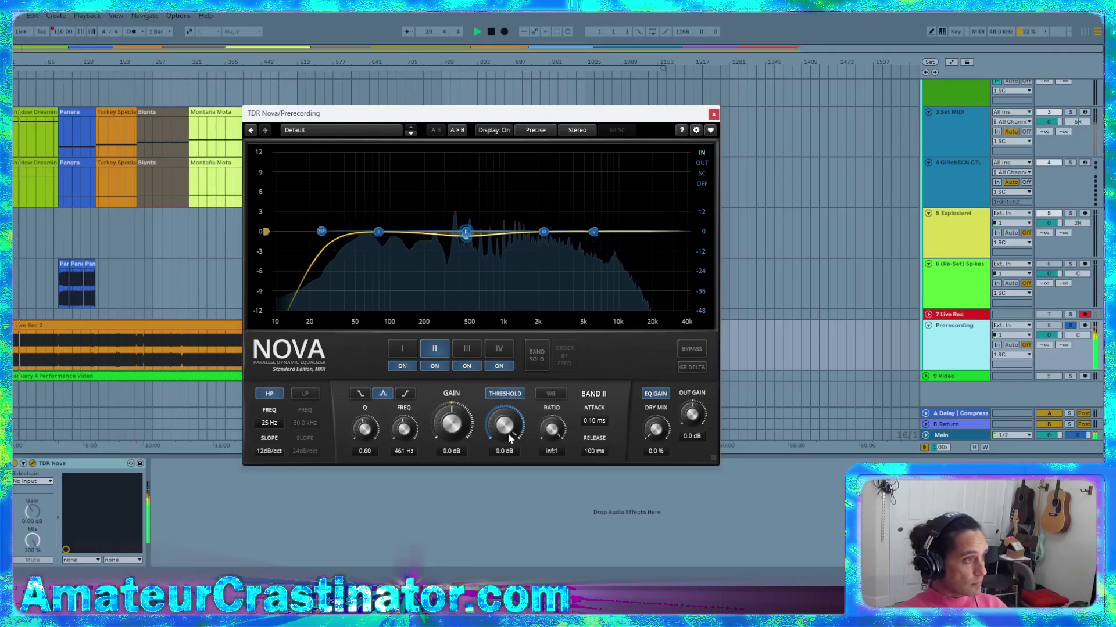
pyautogui.scroll(1, 365, 431)
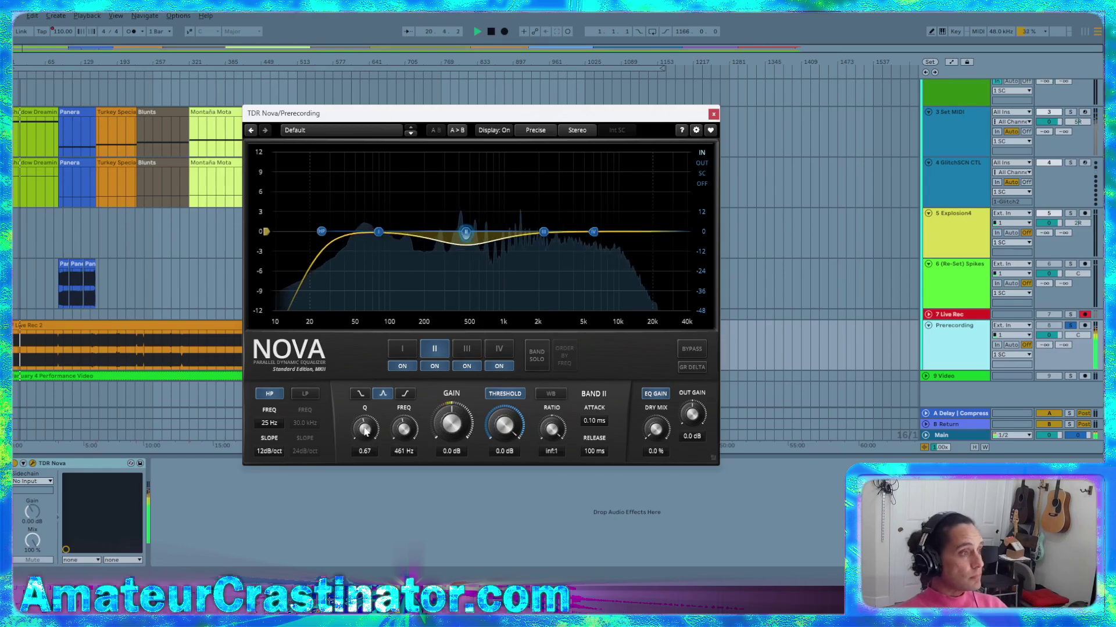
# Set band II's Q to 0.76 and compare the sound with its threshold off and on
pyautogui.scroll(1, 366, 431)
pyautogui.scroll(1, 366, 431)
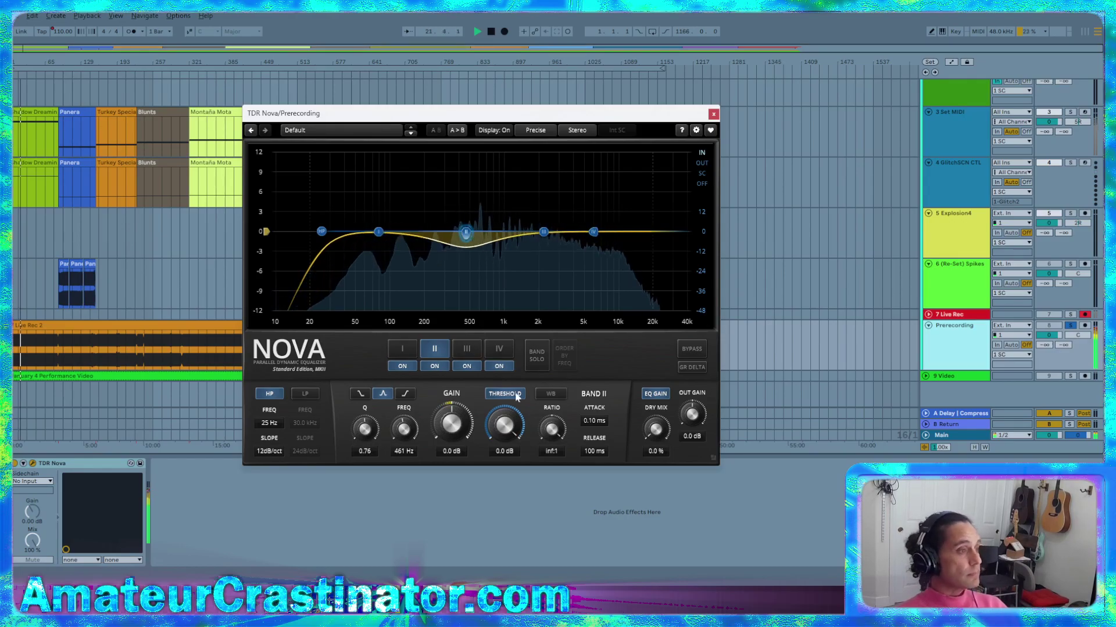
pyautogui.click(515, 394)
pyautogui.click(515, 394)
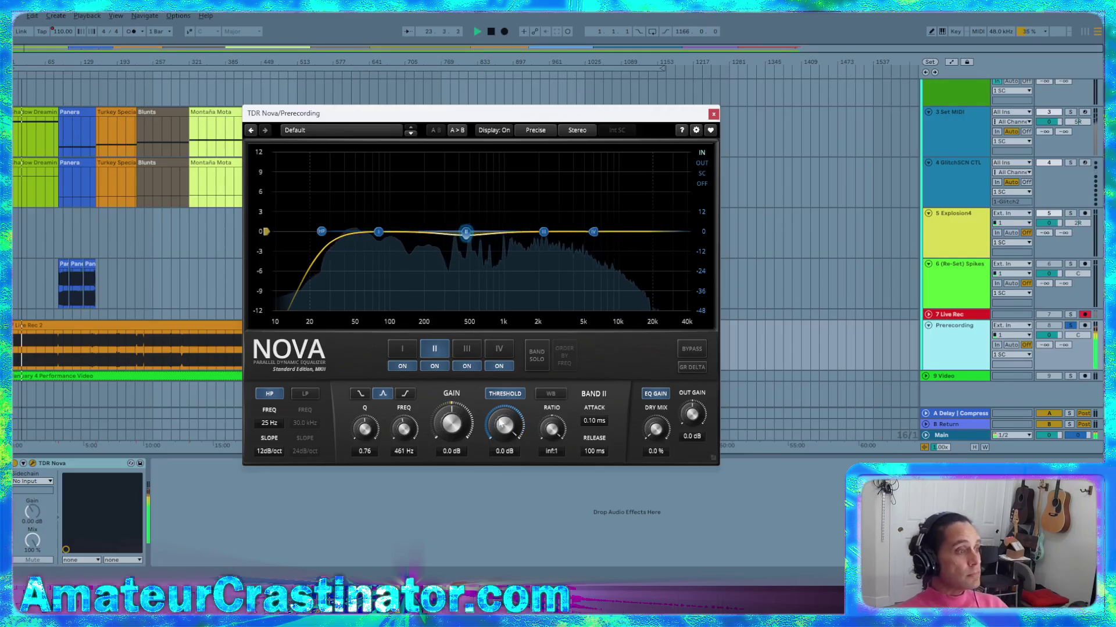
# Enable threshold compression on Nova's band III with an inf ratio and set the band's frequency to 1769 Hz
pyautogui.click(472, 353)
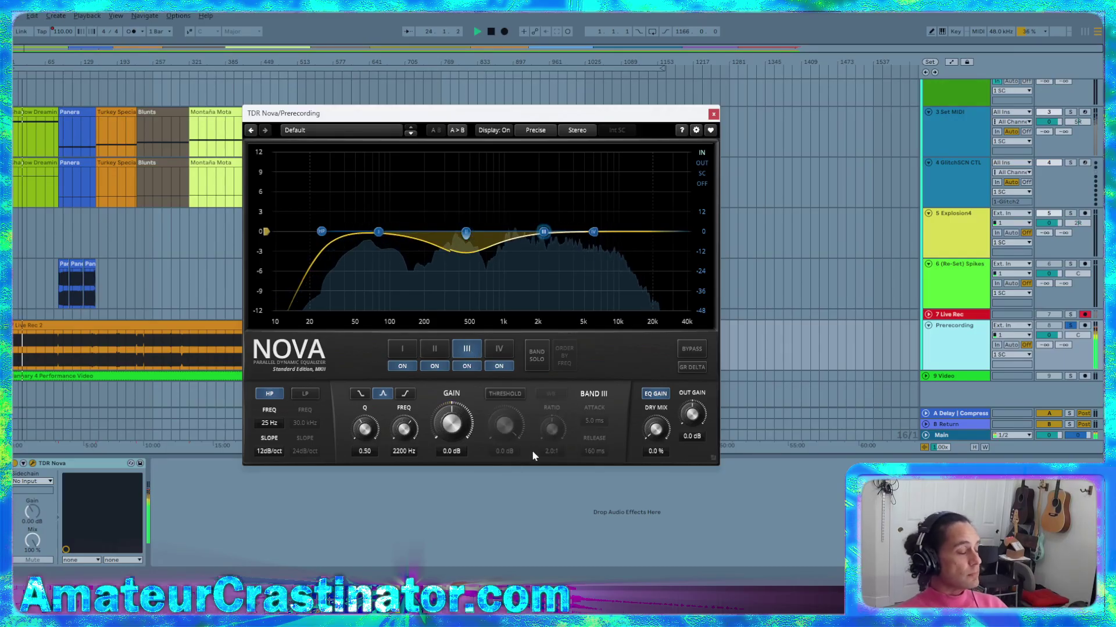
pyautogui.click(508, 395)
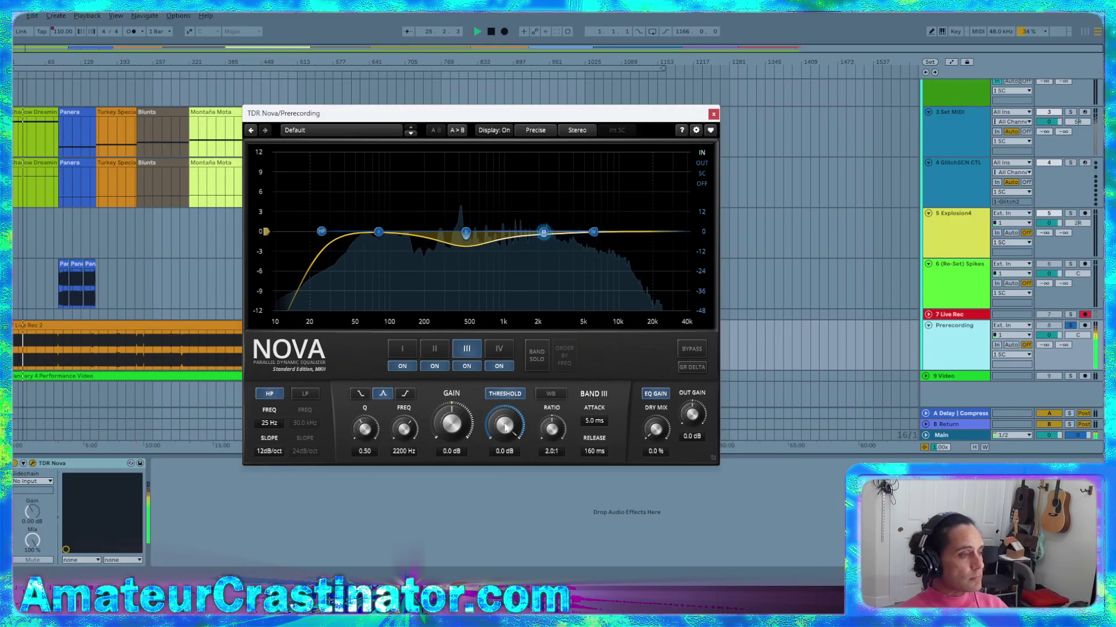
pyautogui.scroll(-4, 405, 430)
pyautogui.scroll(-2, 405, 430)
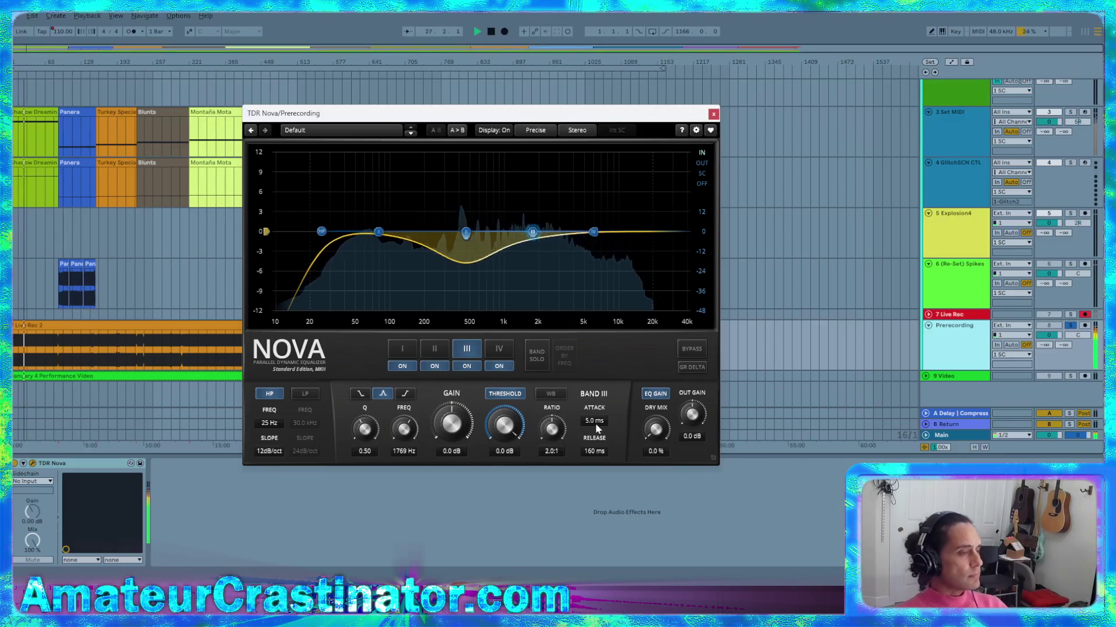
pyautogui.scroll(5, 549, 454)
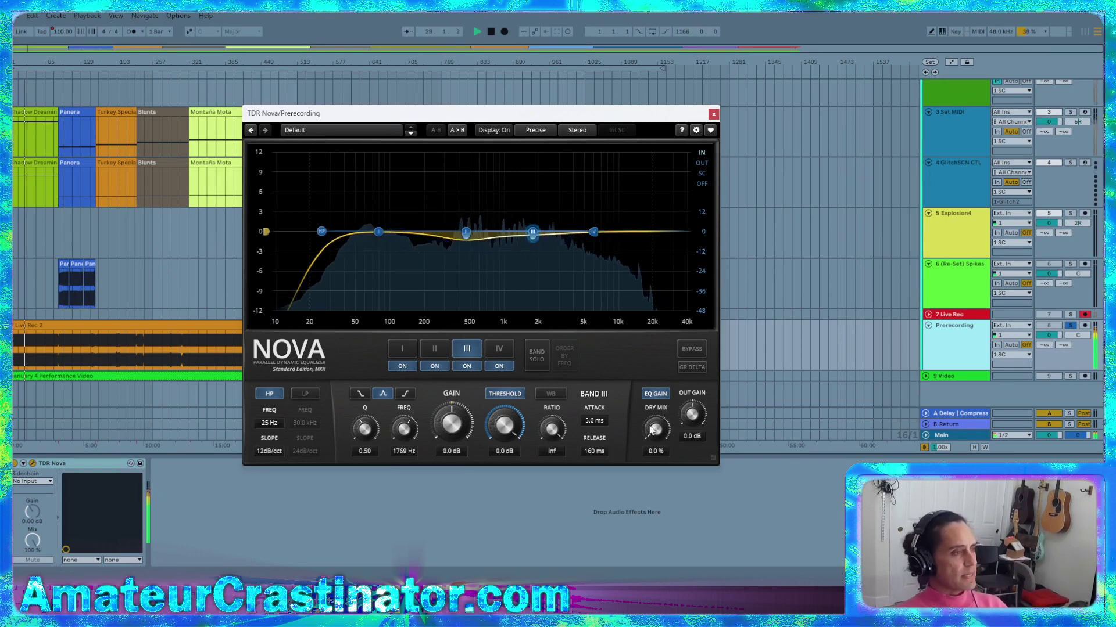
# Set band III's attack to 0.10 ms and its Q to 0.81
pyautogui.doubleClick(589, 422)
pyautogui.write('.1')
pyautogui.press('Return')
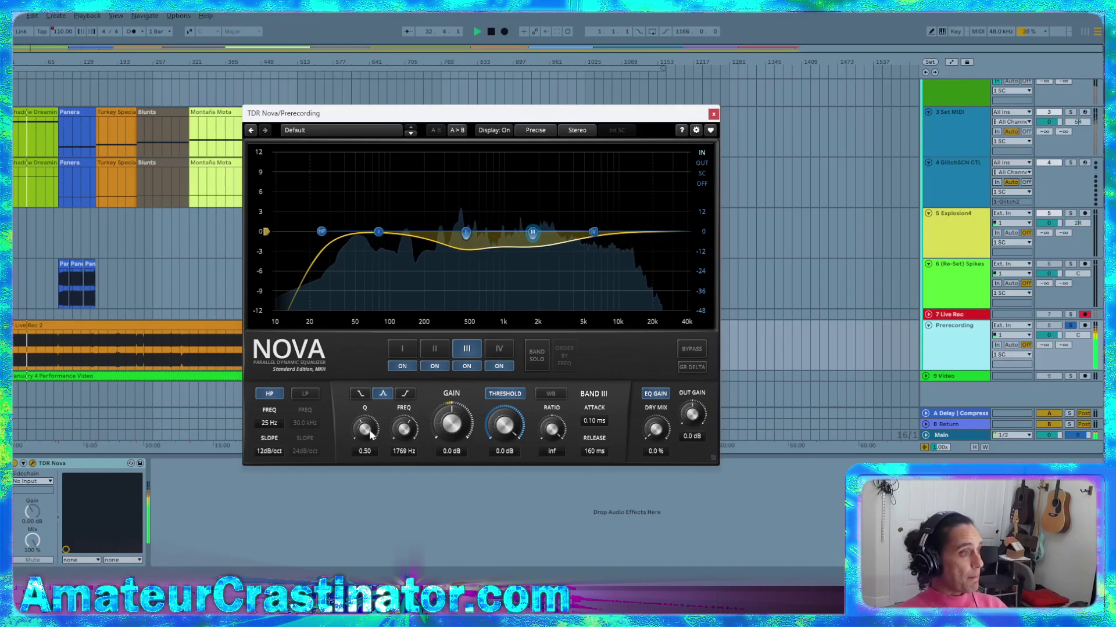
pyautogui.moveTo(364, 430); pyautogui.dragTo(364, 415)
# Compare the sound with Nova bypassed and active, and set band III's release to 120 ms
pyautogui.click(700, 351)
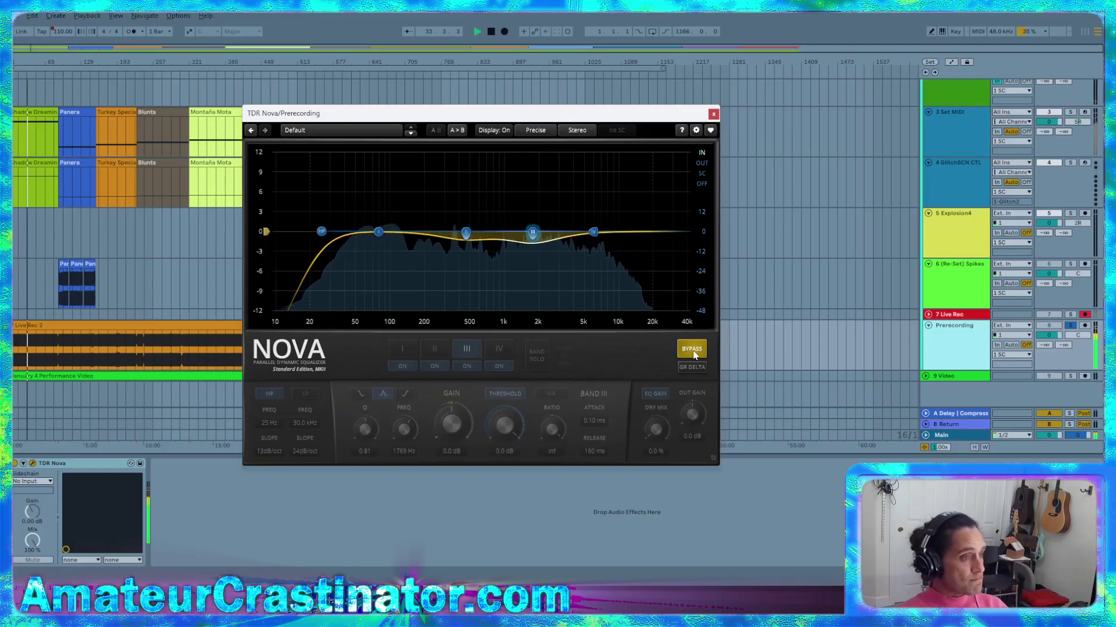
pyautogui.click(696, 351)
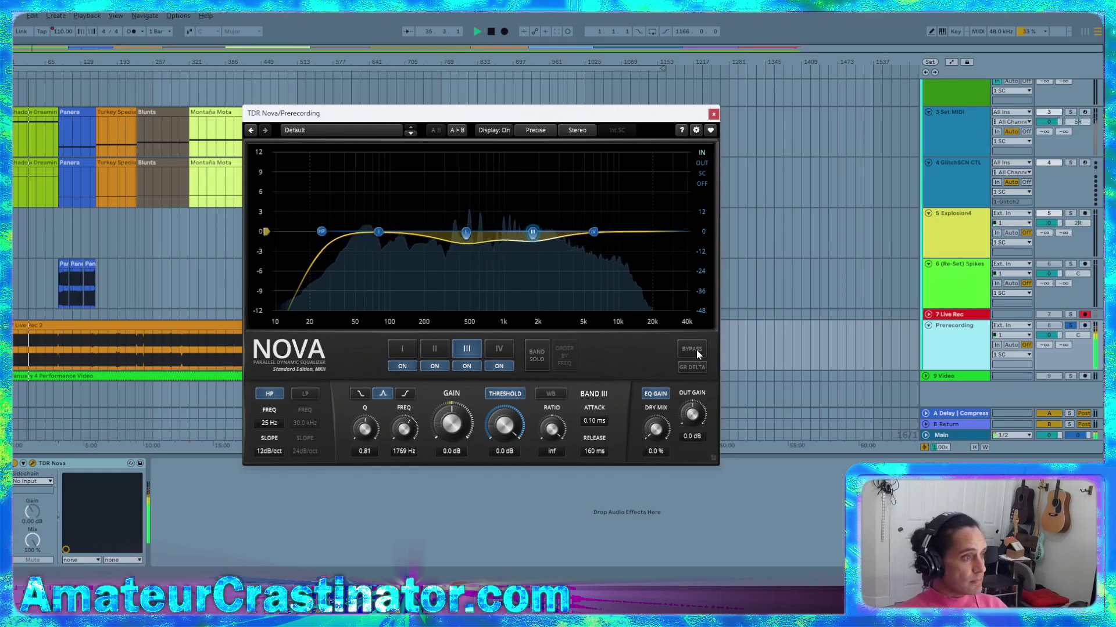
pyautogui.doubleClick(594, 451)
pyautogui.write('120')
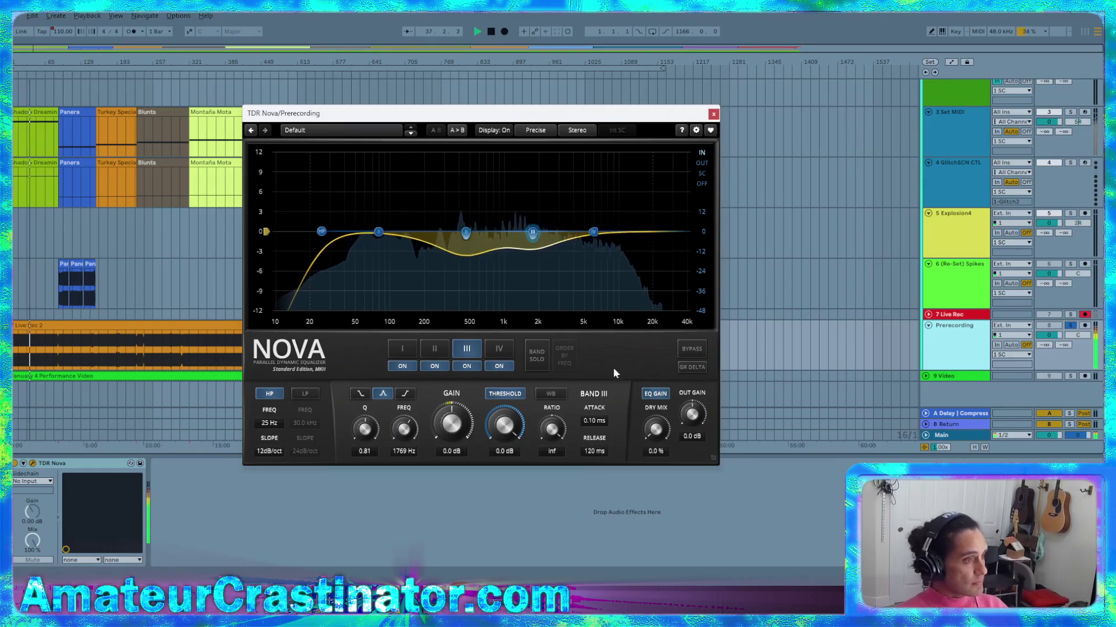
# Set band II's release to 90 ms and raise its frequency to 506 Hz
pyautogui.click(432, 351)
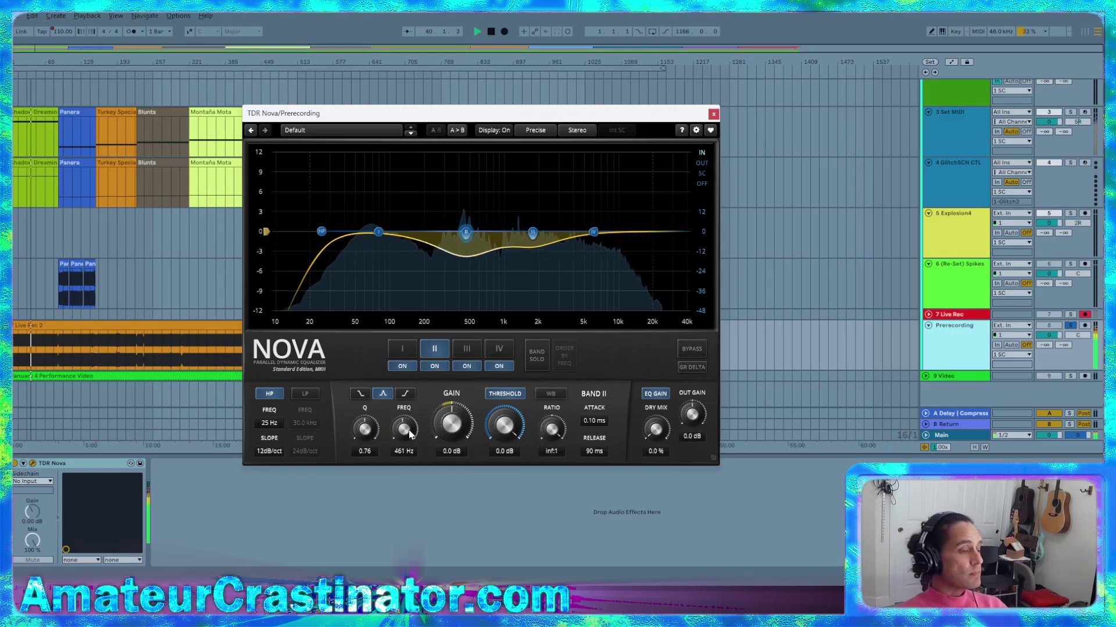
pyautogui.scroll(1, 409, 431)
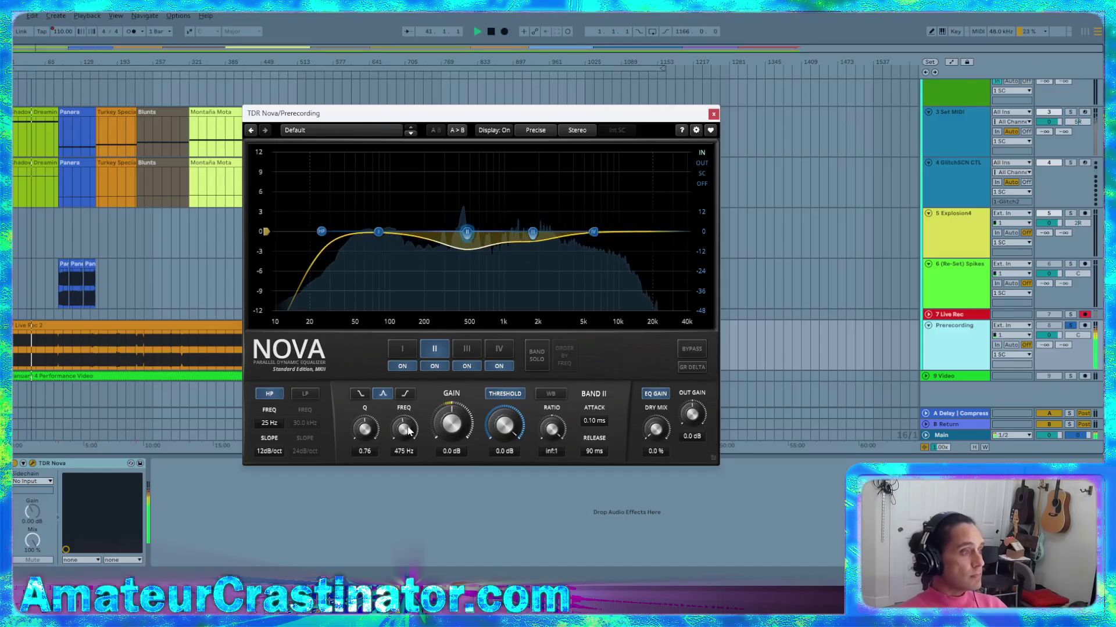
pyautogui.scroll(1, 408, 431)
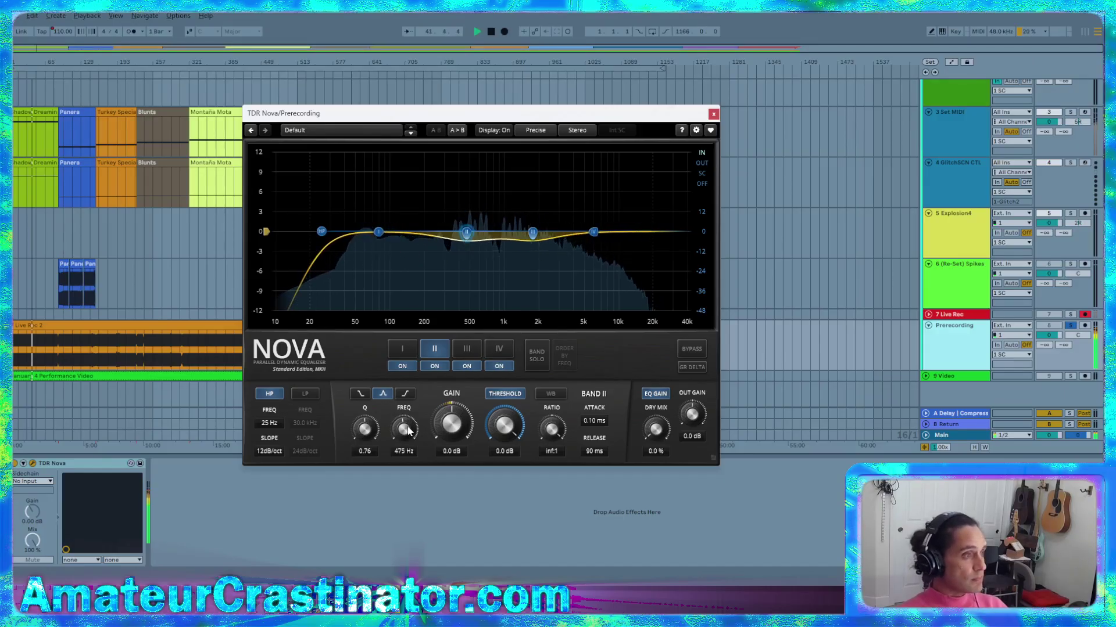
pyautogui.scroll(2, 409, 431)
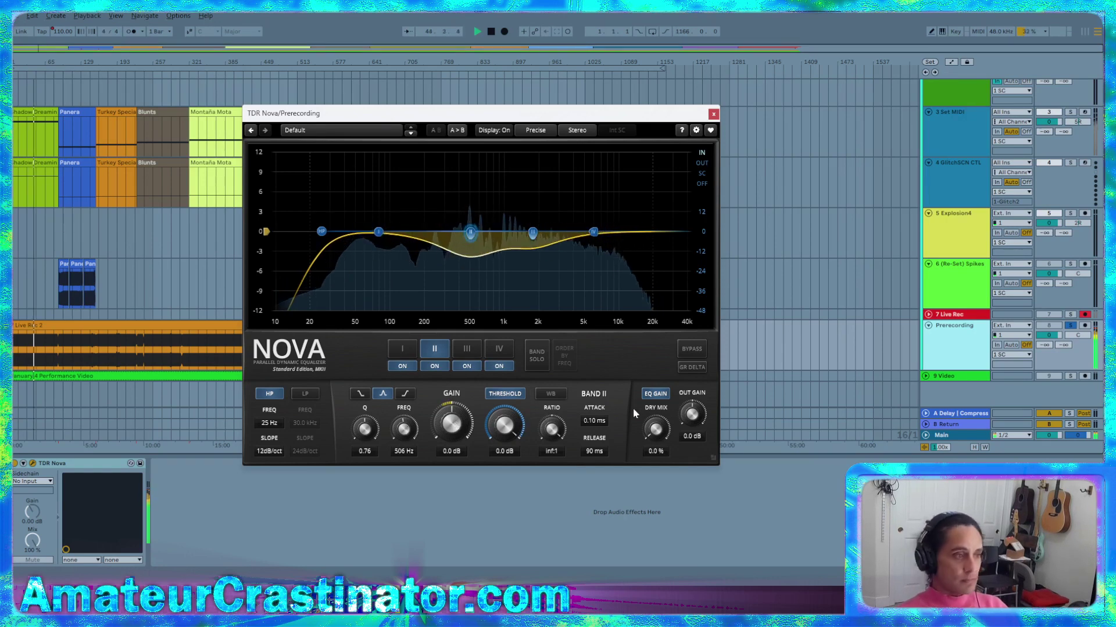
# Compare the playback with Nova bypassed and active, and set band II's Q to 0.85 and frequency to 334 Hz
pyautogui.scroll(2, 26, 353)
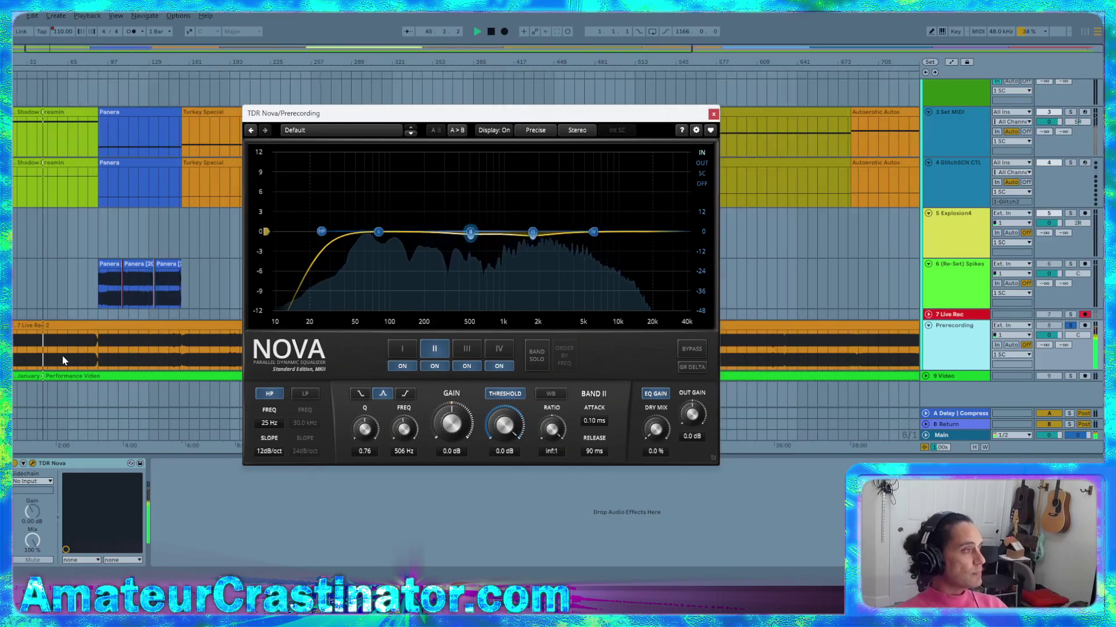
pyautogui.scroll(3, 62, 361)
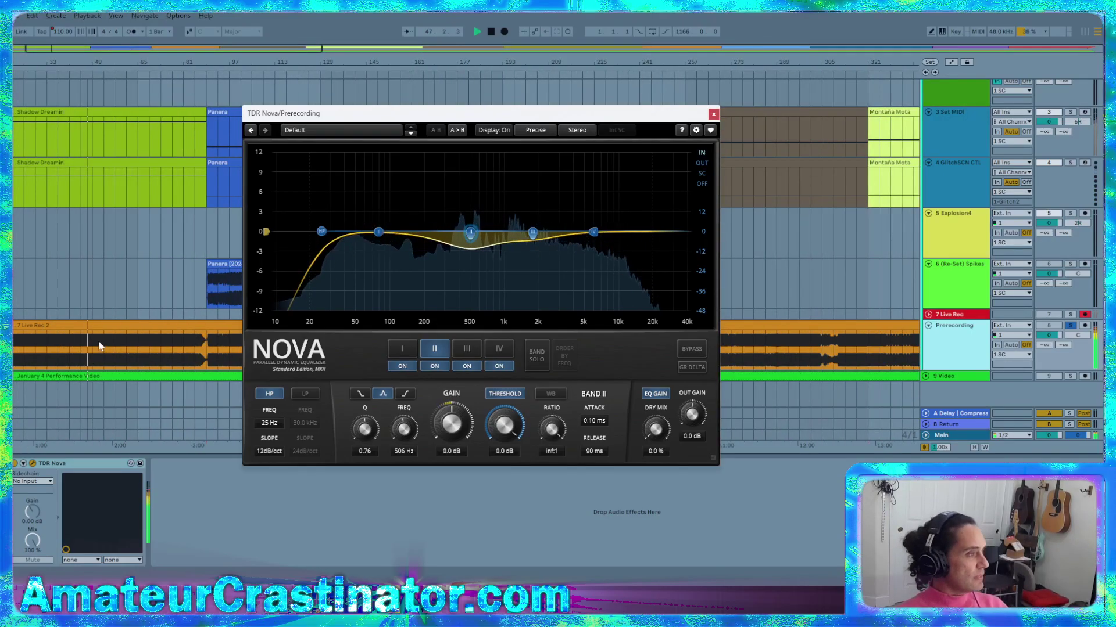
pyautogui.scroll(2, 113, 351)
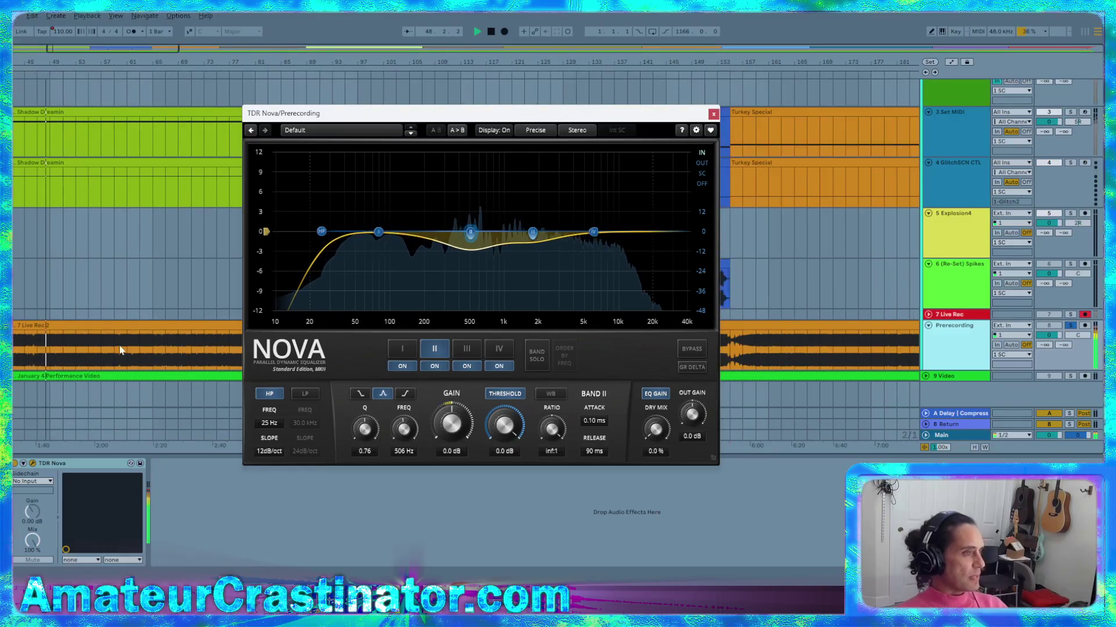
pyautogui.click(689, 351)
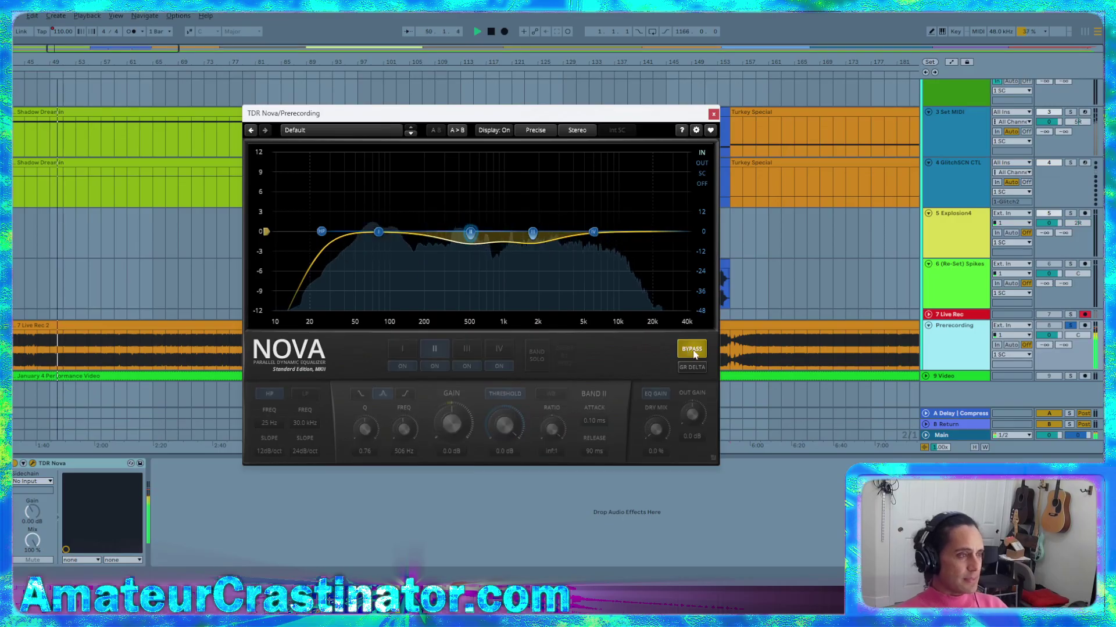
pyautogui.click(692, 350)
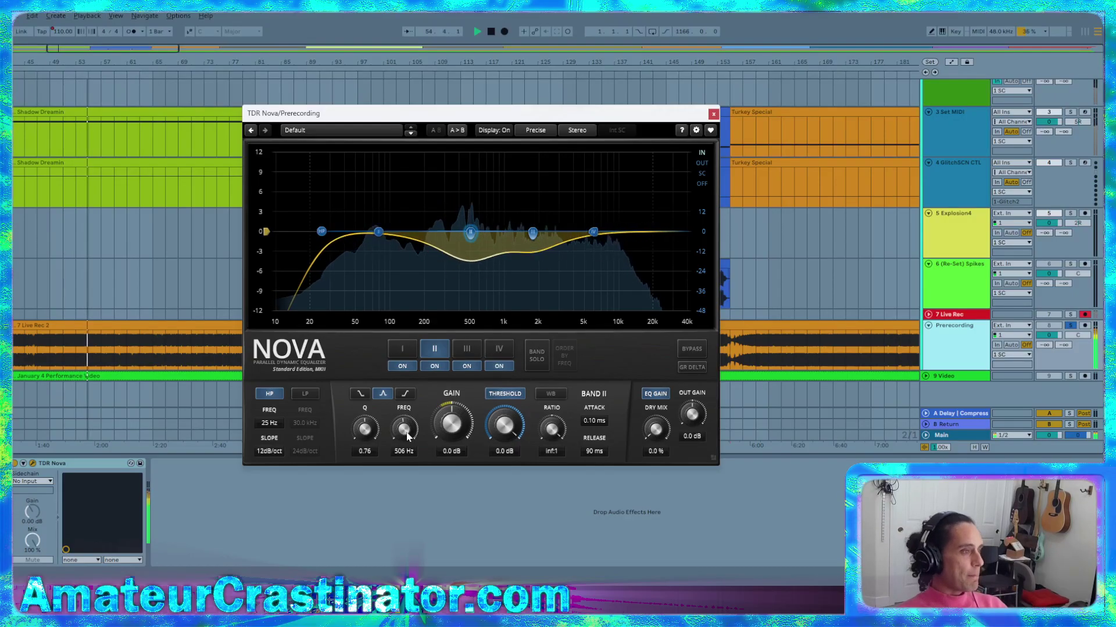
pyautogui.moveTo(370, 430); pyautogui.dragTo(409, 433)
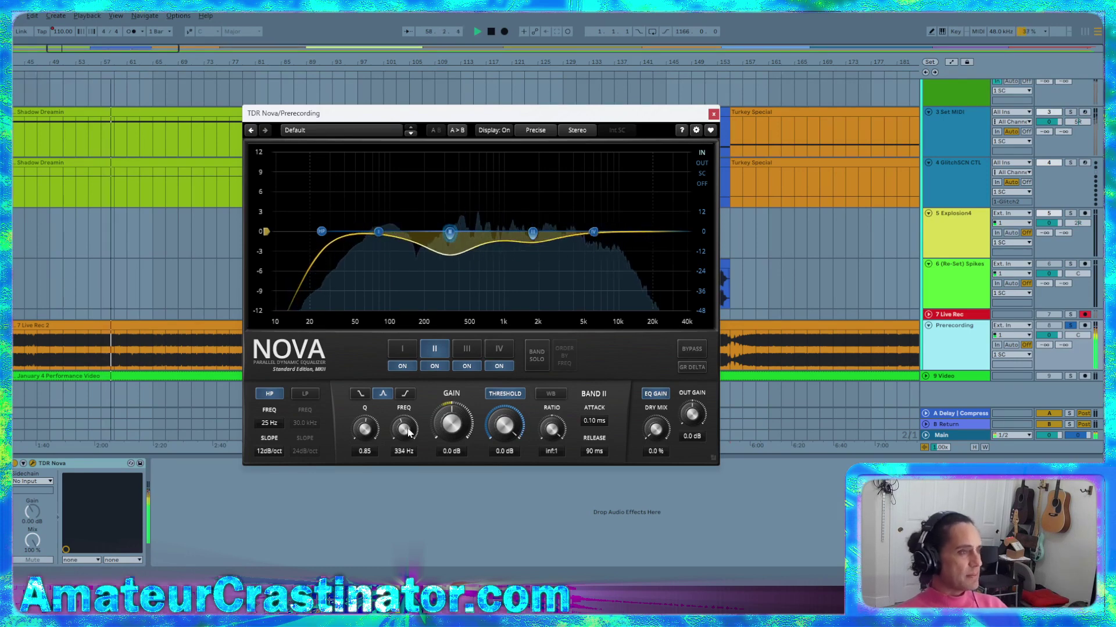
# Replay the recording from an earlier point in the Shadow Dreamin section and compare it with Nova bypassed and active
pyautogui.click(96, 358)
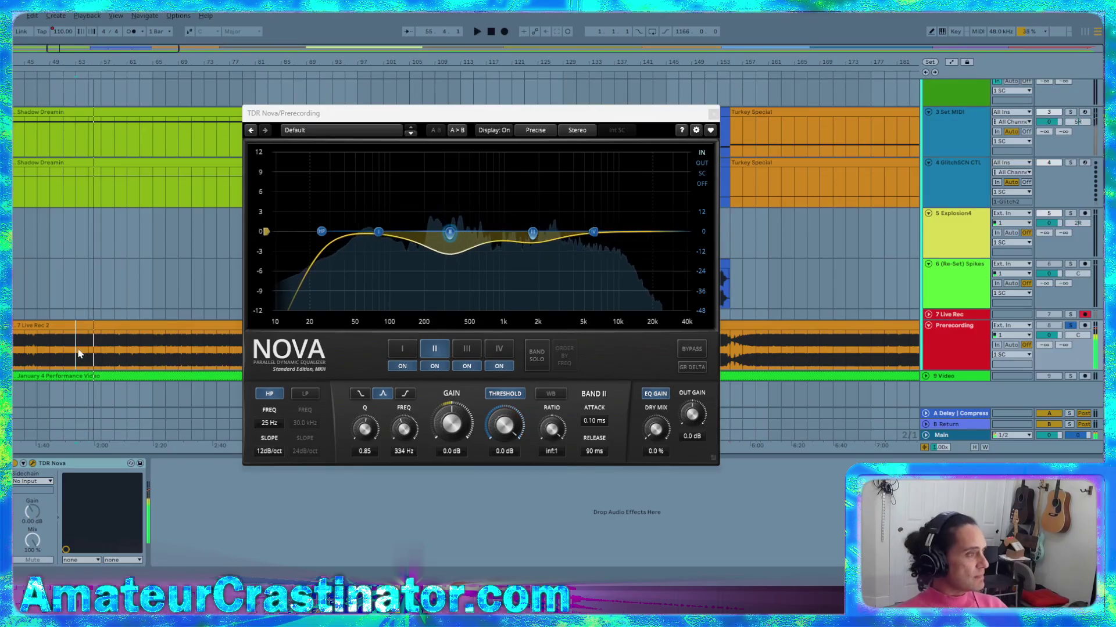
pyautogui.click(75, 352)
pyautogui.click(64, 350)
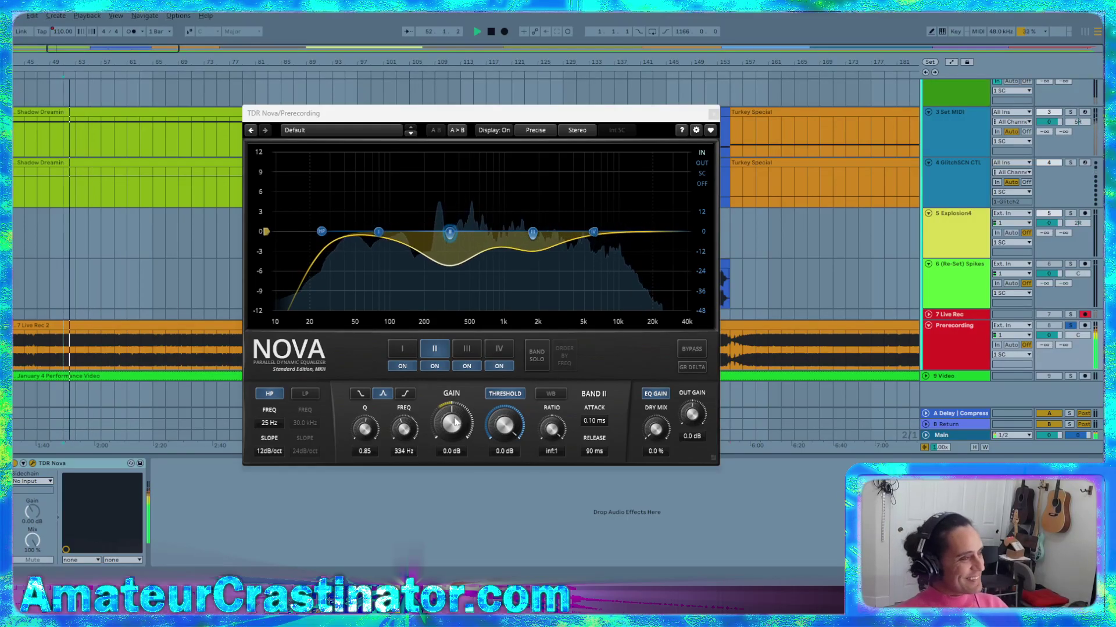
pyautogui.click(691, 349)
pyautogui.click(692, 350)
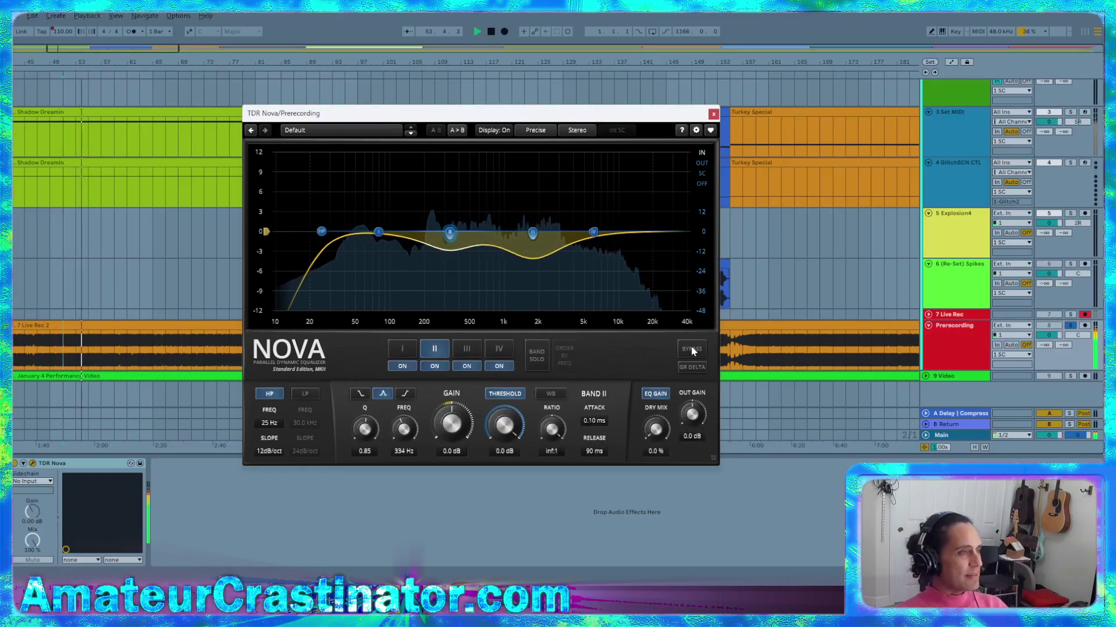
# Set band III's Q to 1.13 and its frequency to 2004 Hz
pyautogui.click(467, 348)
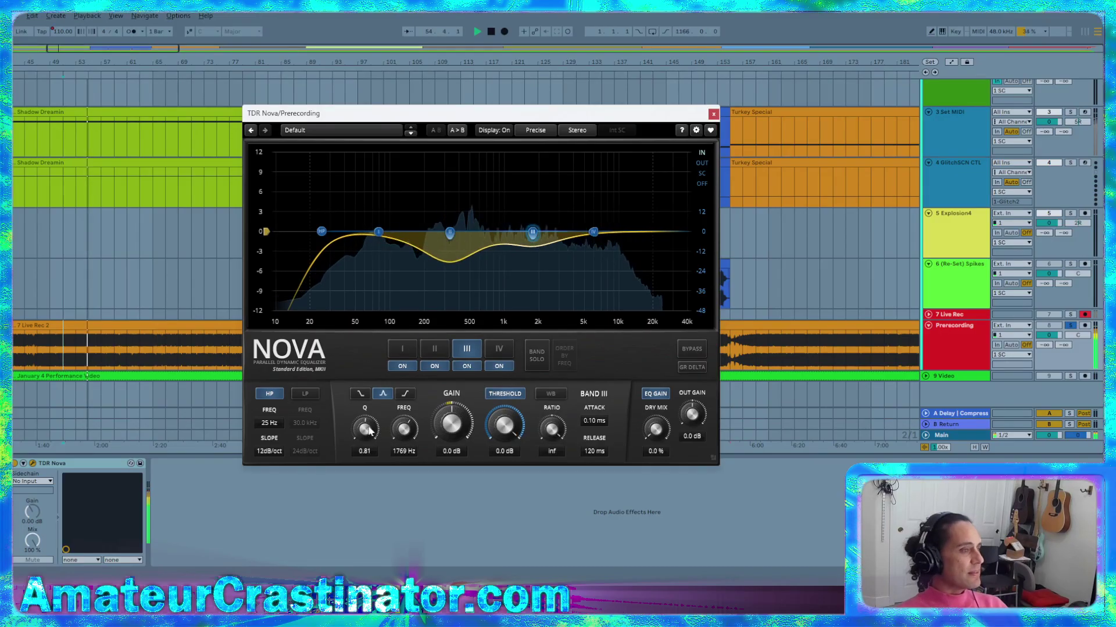
pyautogui.scroll(-5, 366, 431)
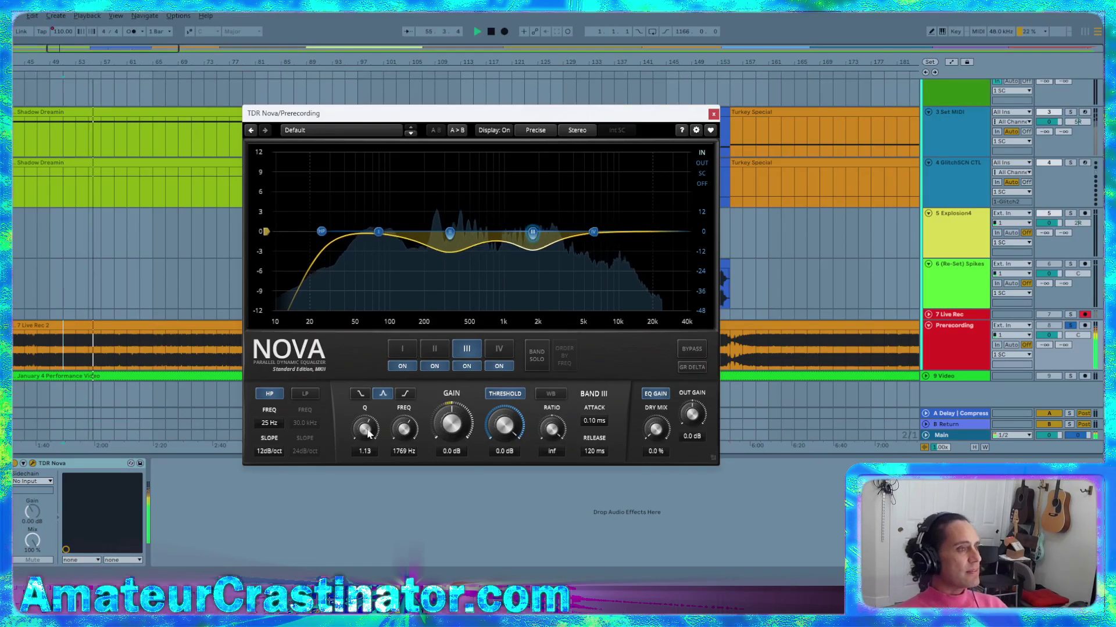
pyautogui.scroll(2, 404, 433)
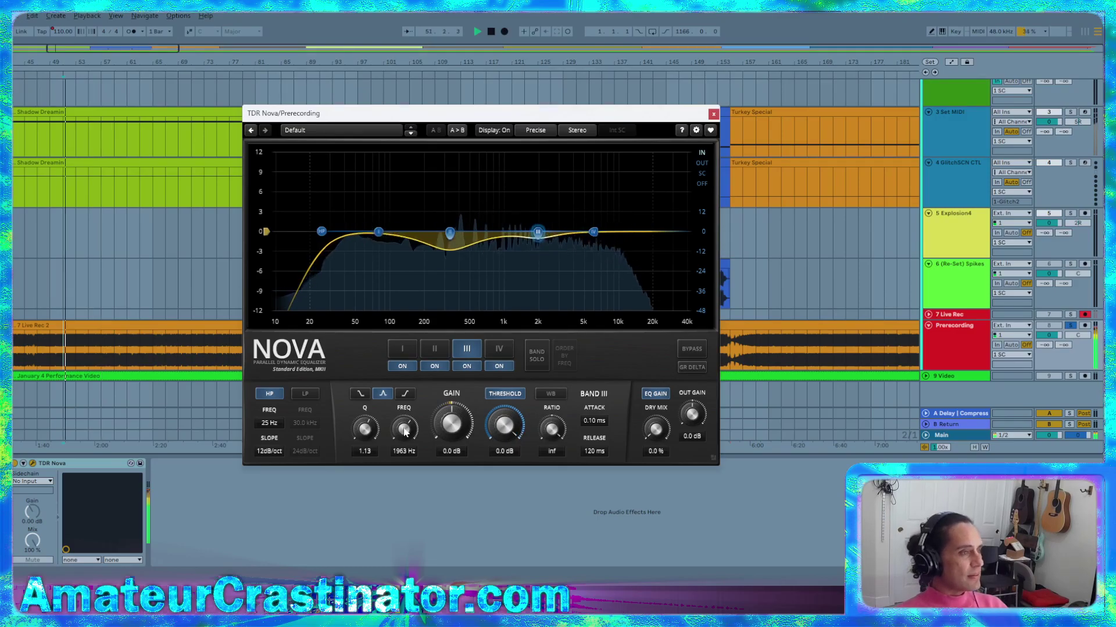
pyautogui.scroll(1, 405, 431)
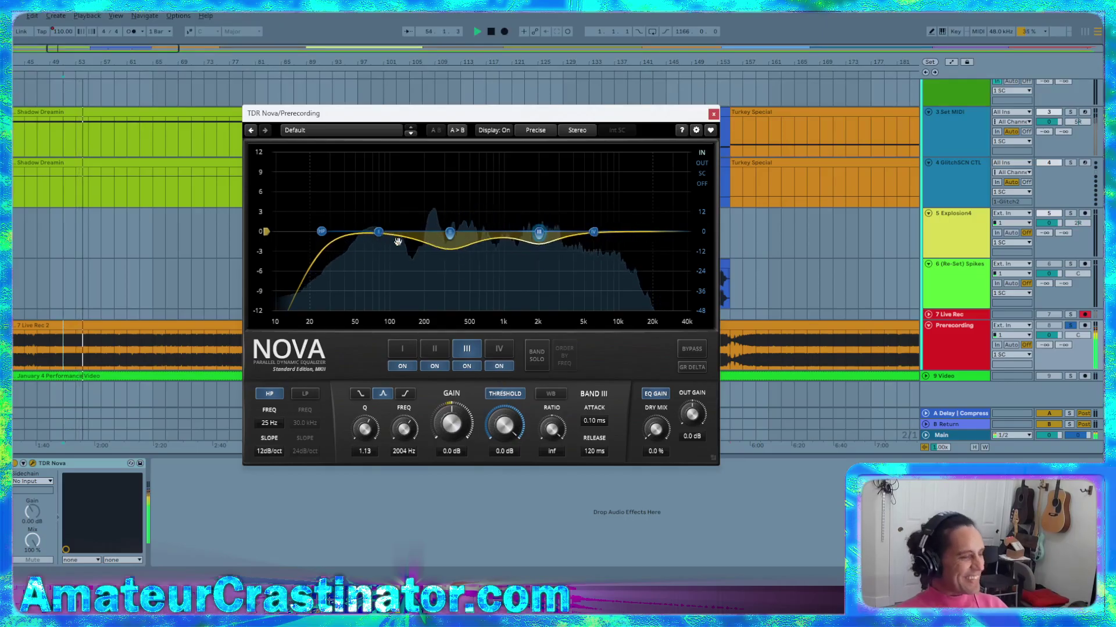
# Set Nova's band I frequency to 957 Hz and enable its threshold compression with a 10:1 ratio
pyautogui.click(379, 232)
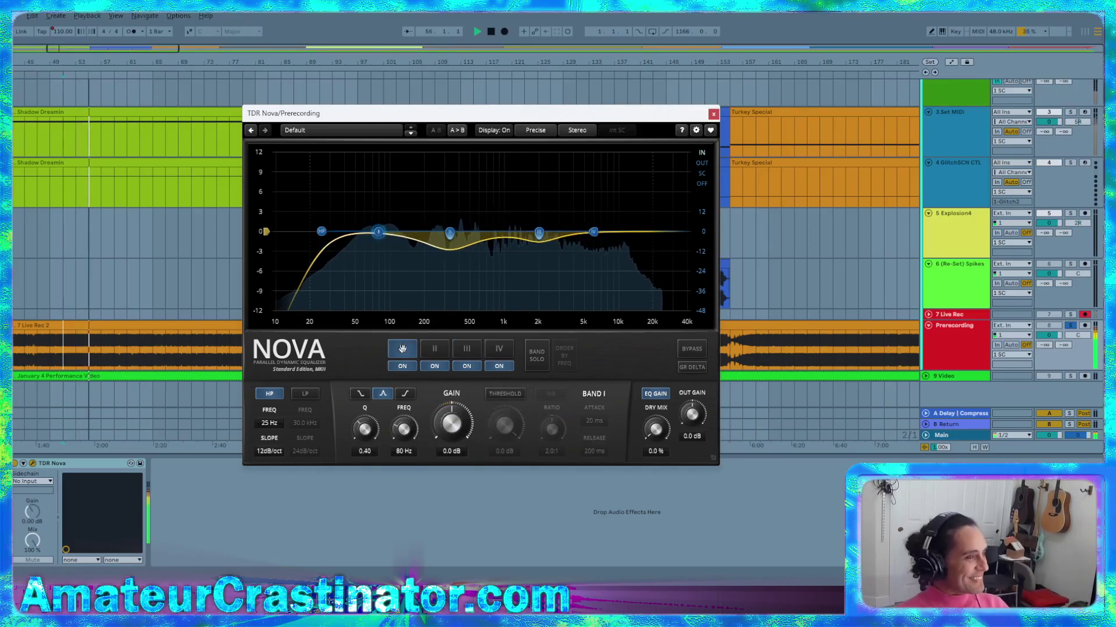
pyautogui.moveTo(404, 430); pyautogui.dragTo(404, 392)
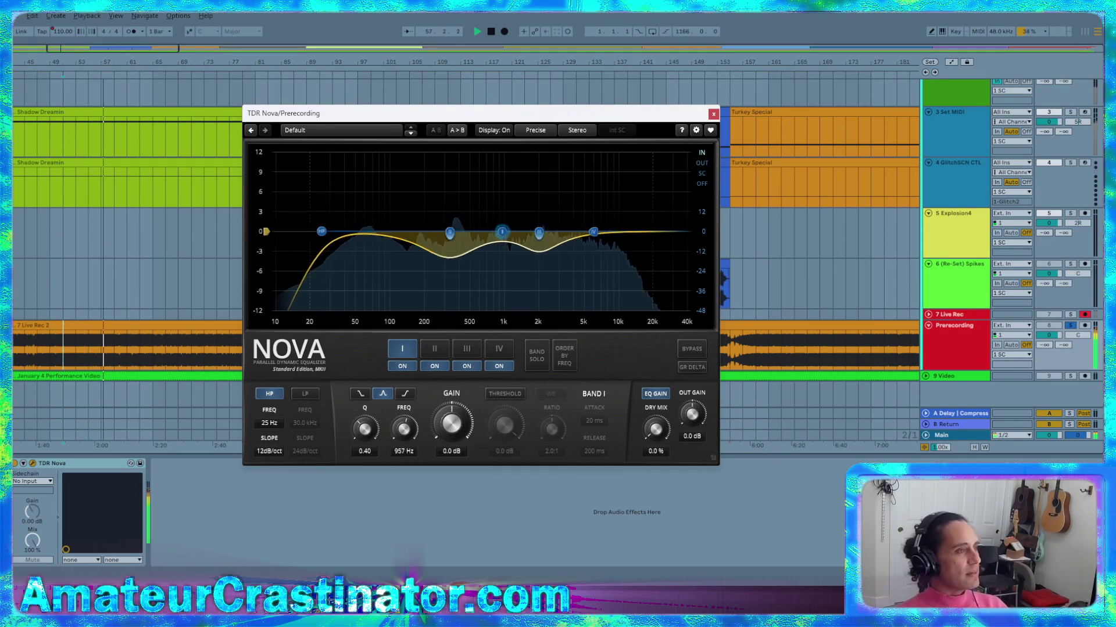
pyautogui.click(502, 394)
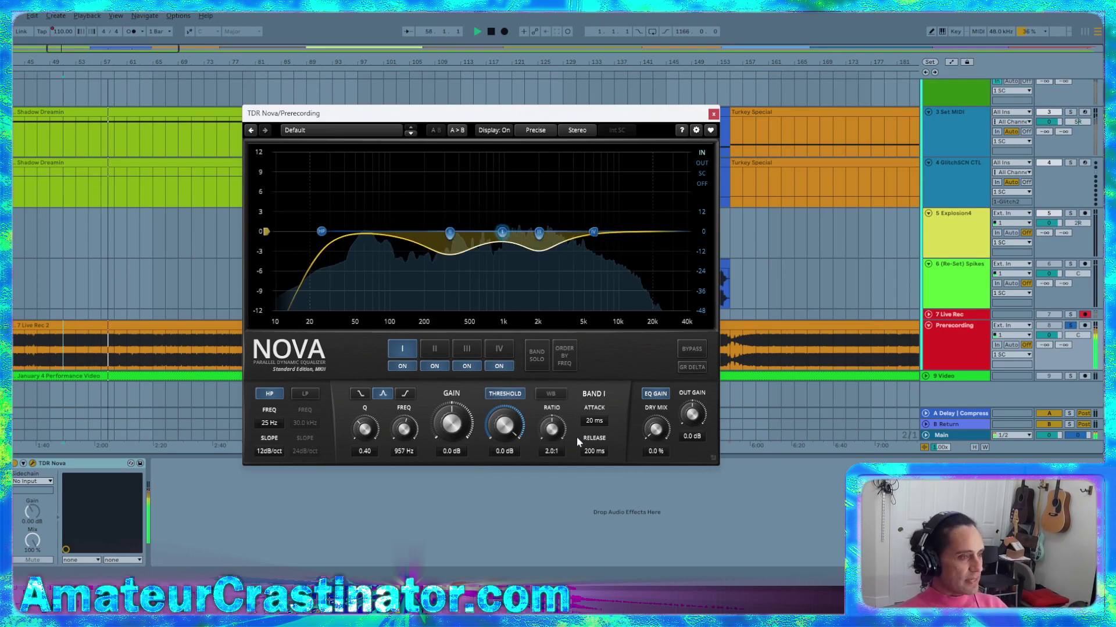
pyautogui.doubleClick(550, 451)
pyautogui.write('10')
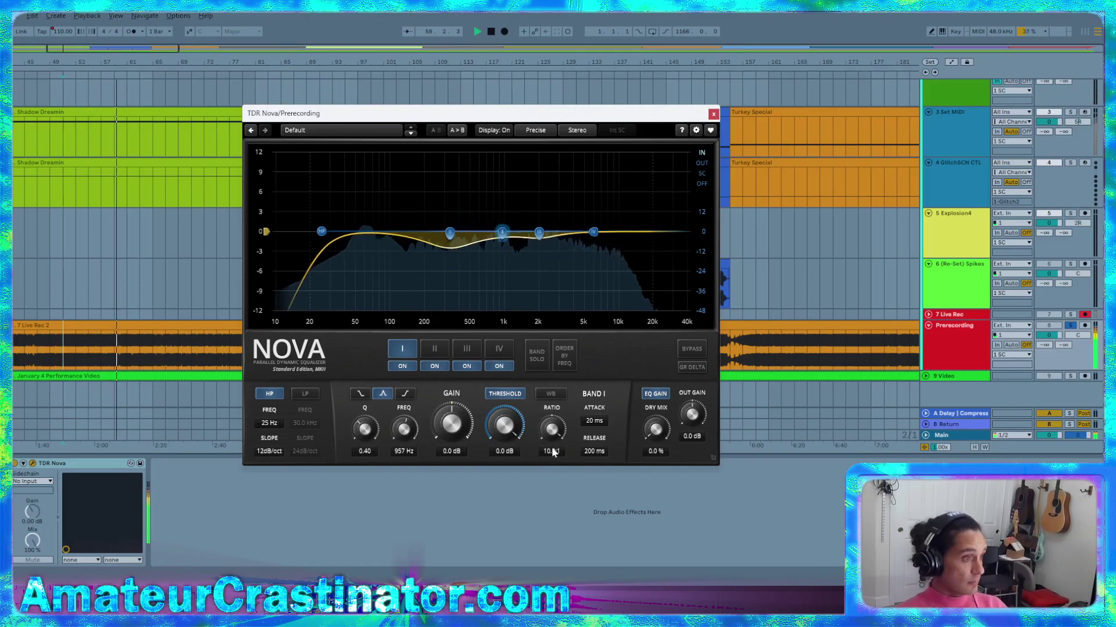
# Set band I's attack to 10 ms and its release to 90 ms
pyautogui.doubleClick(594, 421)
pyautogui.write('10')
pyautogui.press('Return')
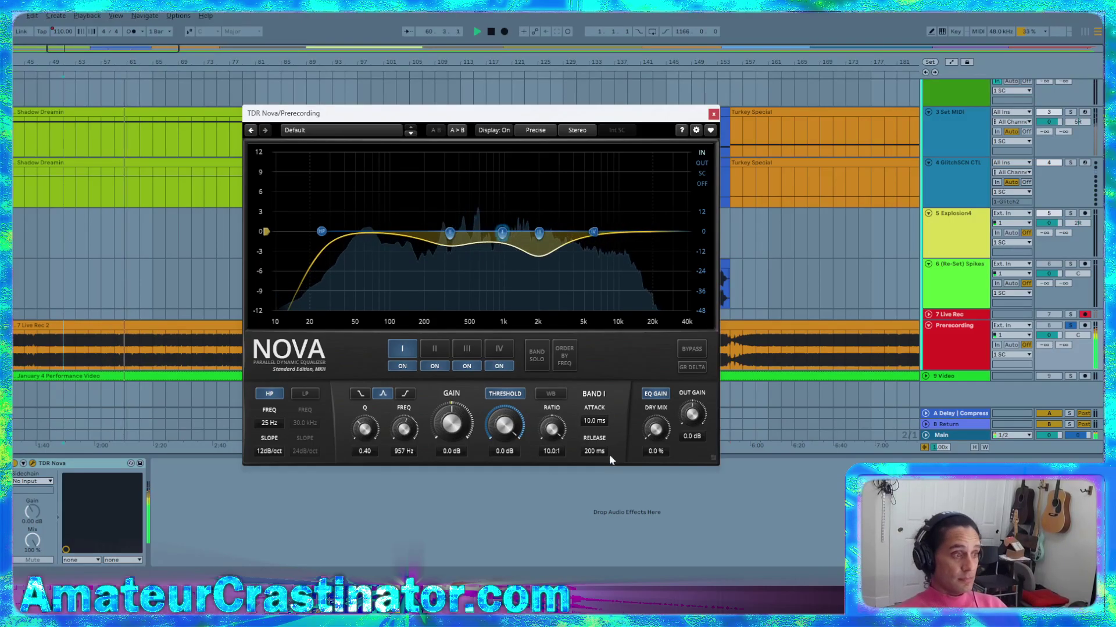
pyautogui.doubleClick(594, 452)
pyautogui.write('90')
pyautogui.press('Return')
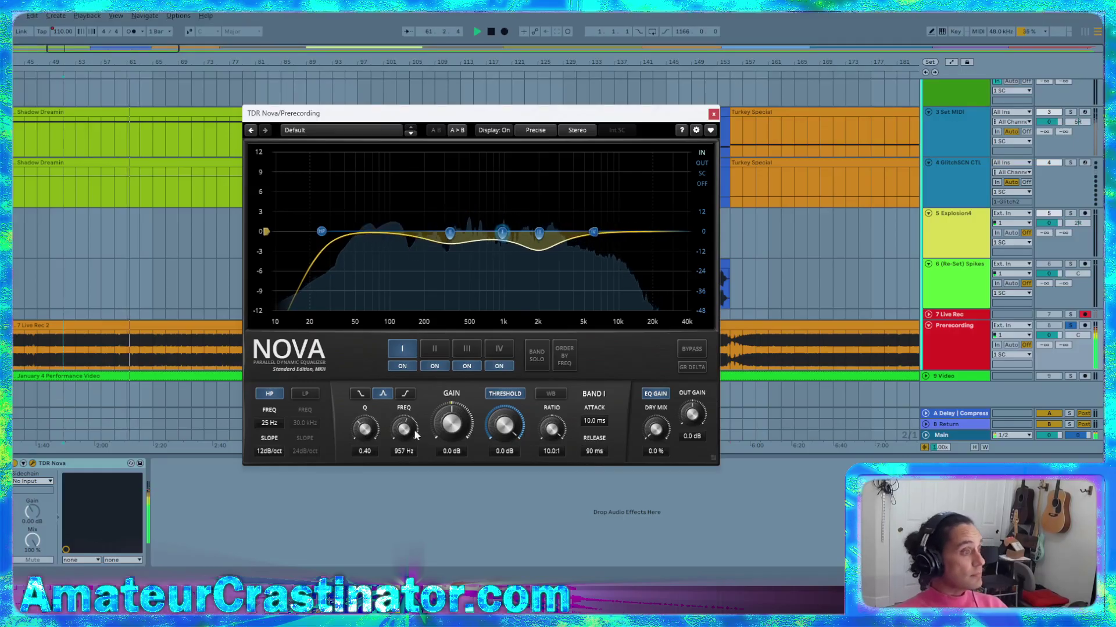
# Set band I's Q to 3.44 and lower its threshold to -0.6 dB
pyautogui.scroll(5, 365, 431)
pyautogui.scroll(4, 366, 431)
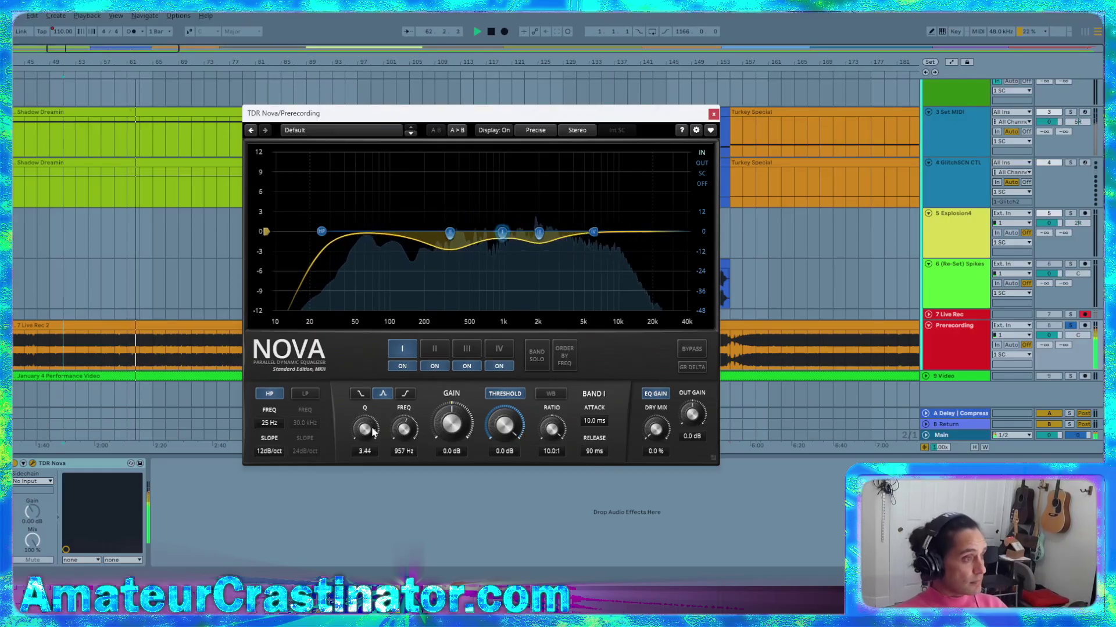
pyautogui.scroll(-3, 505, 436)
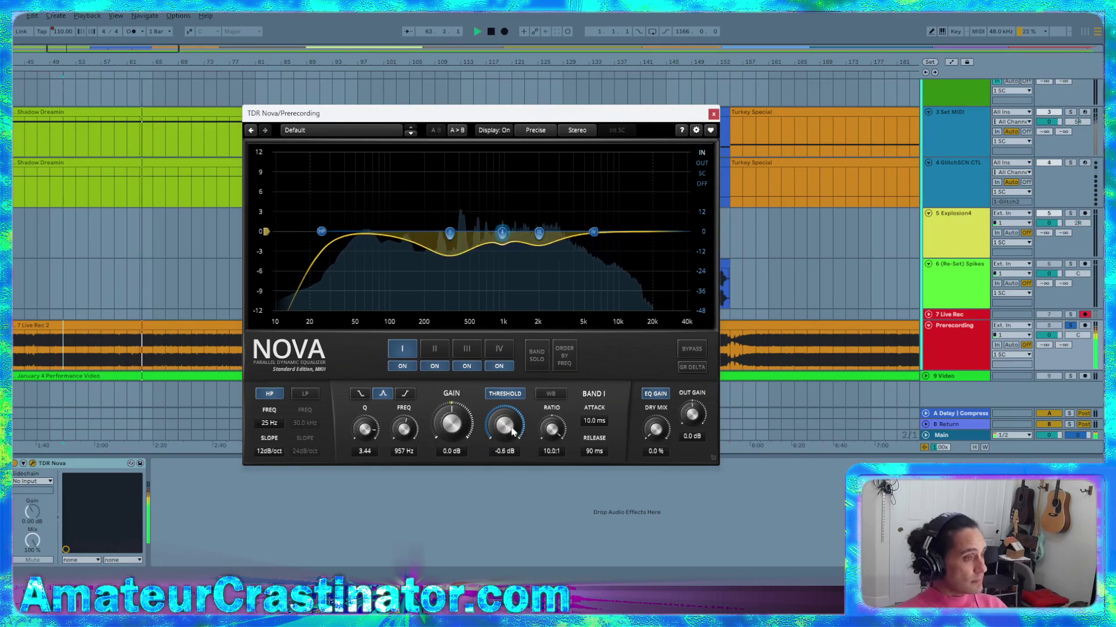
# Lower Nova's band I threshold to -9.6 dB and set its frequency to 1005 Hz
pyautogui.scroll(-4, 507, 430)
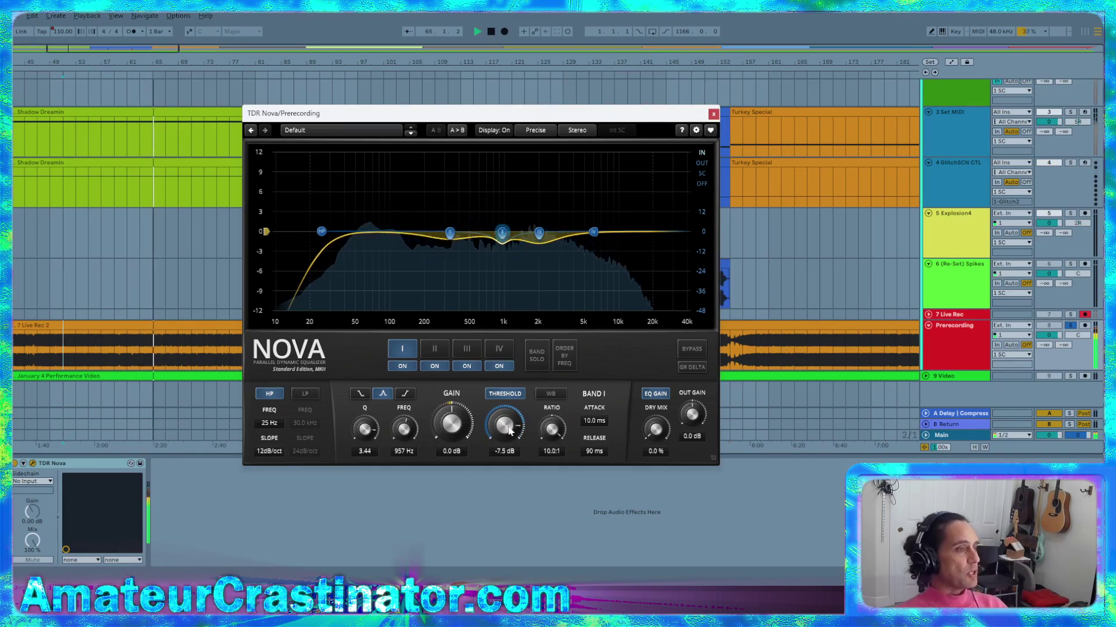
pyautogui.scroll(-1, 508, 430)
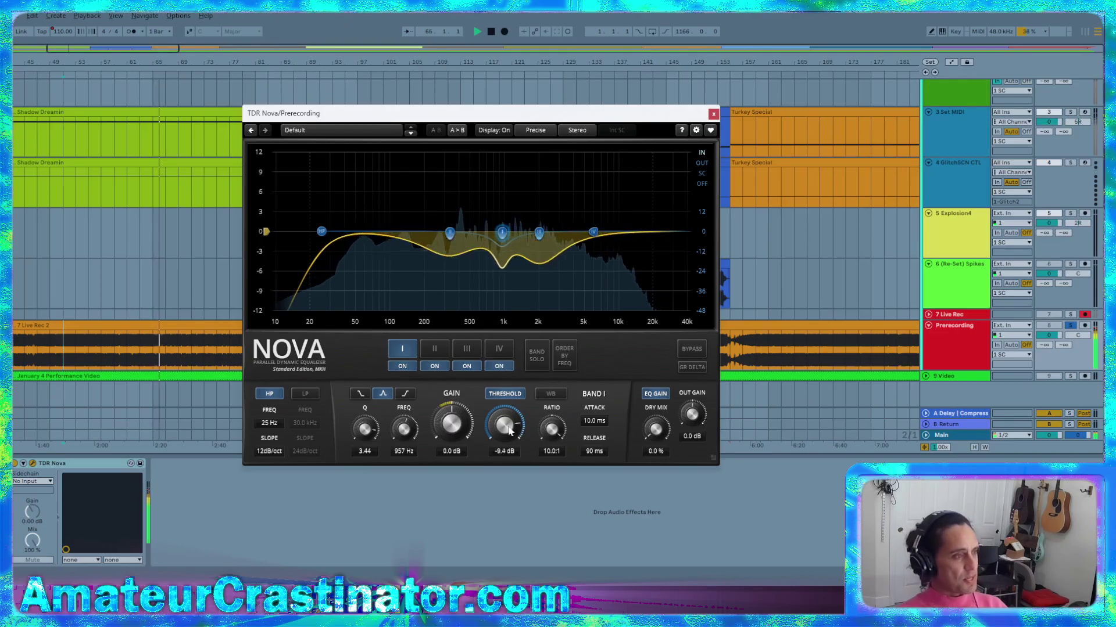
pyautogui.scroll(-1, 509, 430)
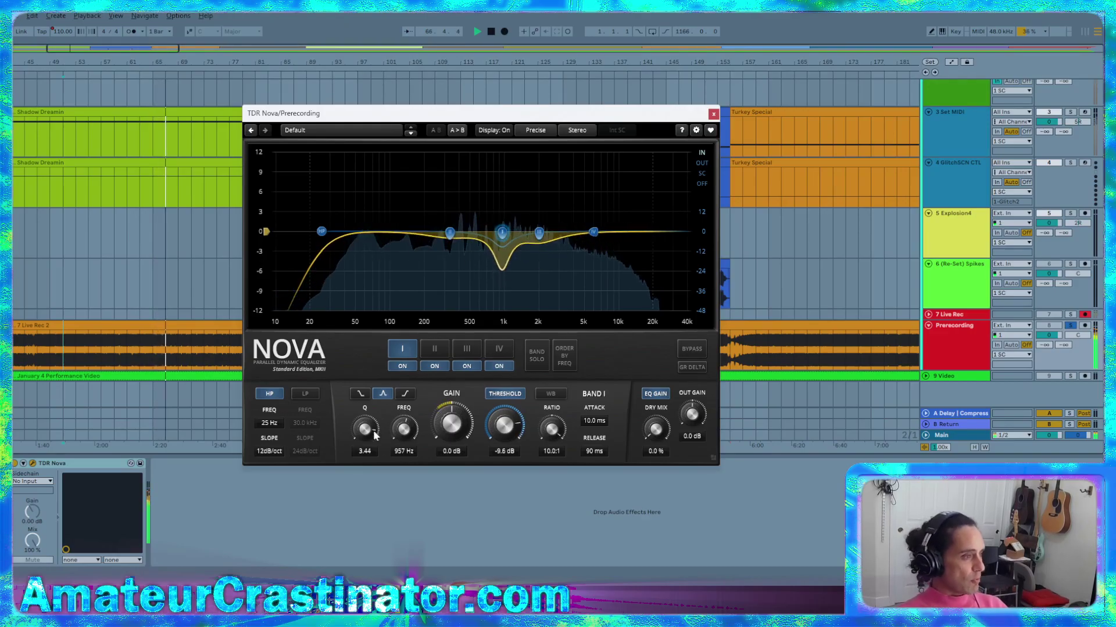
pyautogui.scroll(1, 404, 430)
pyautogui.scroll(1, 403, 430)
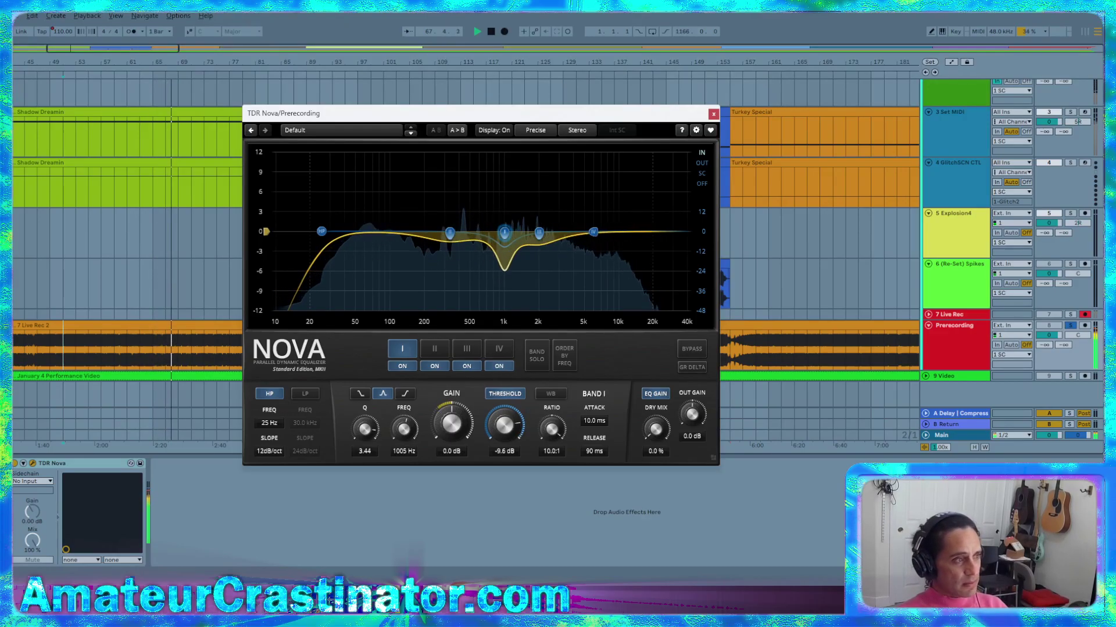
# Compare the sound with band I's compression off and on, and set its threshold to -11.0 dB and Q to 6.00
pyautogui.click(505, 394)
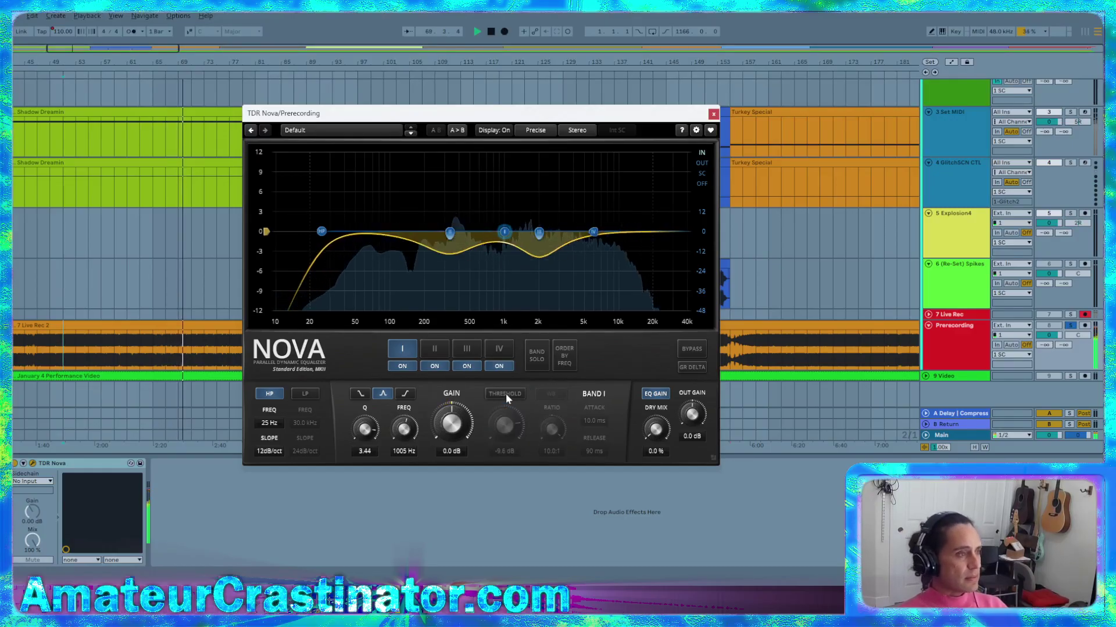
pyautogui.click(505, 393)
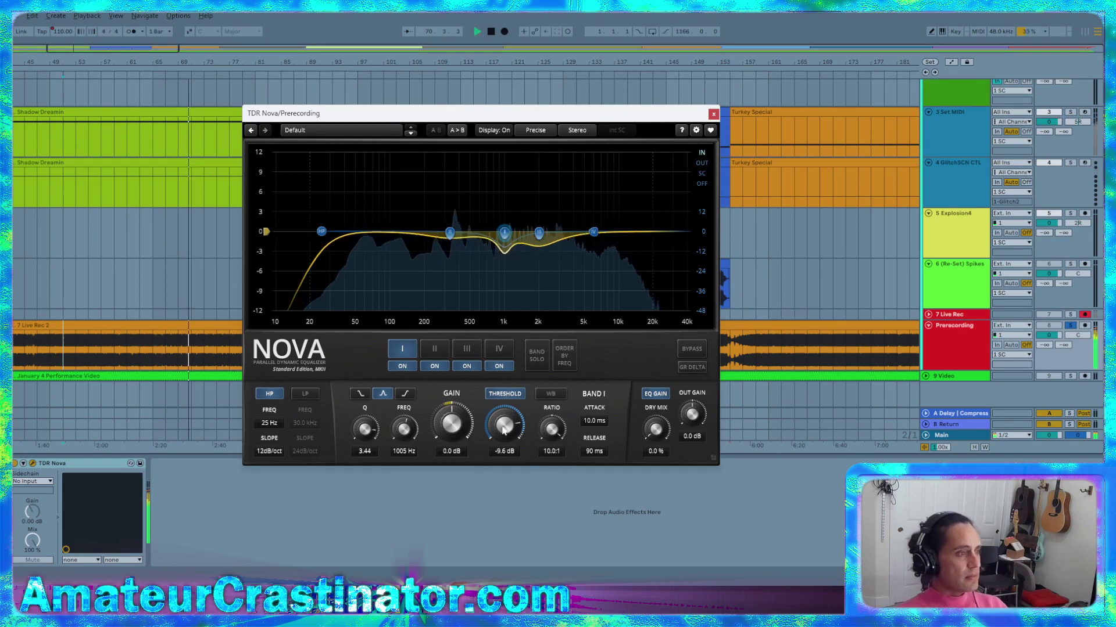
pyautogui.moveTo(503, 429); pyautogui.dragTo(501, 435)
pyautogui.moveTo(366, 433); pyautogui.dragTo(366, 421)
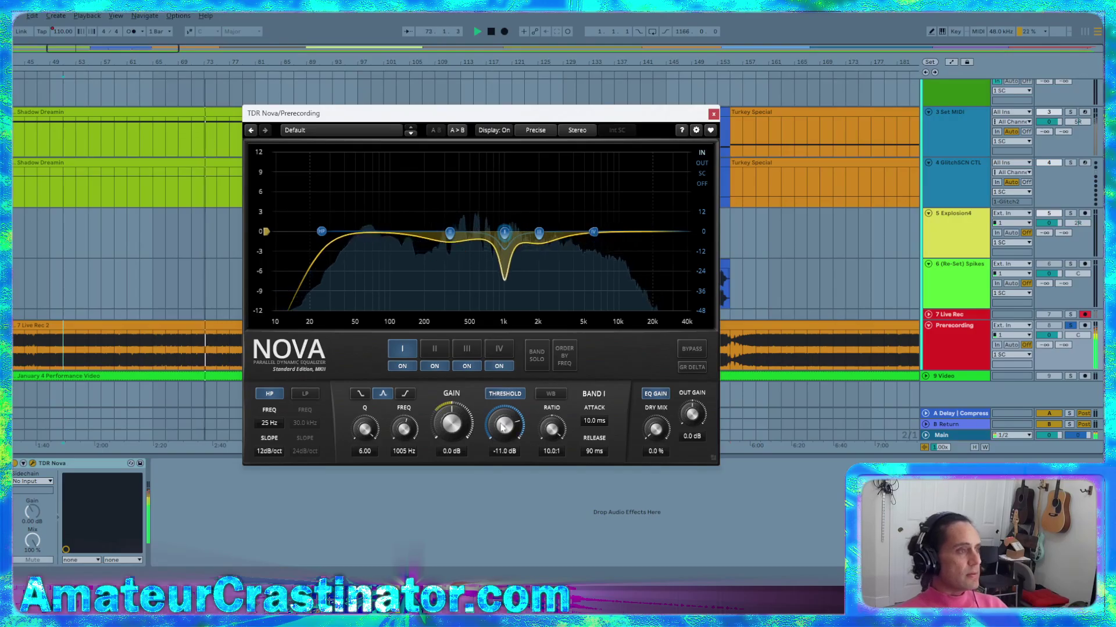
# Compare the playback with band I's threshold compression switched off and on, leaving it enabled
pyautogui.click(506, 394)
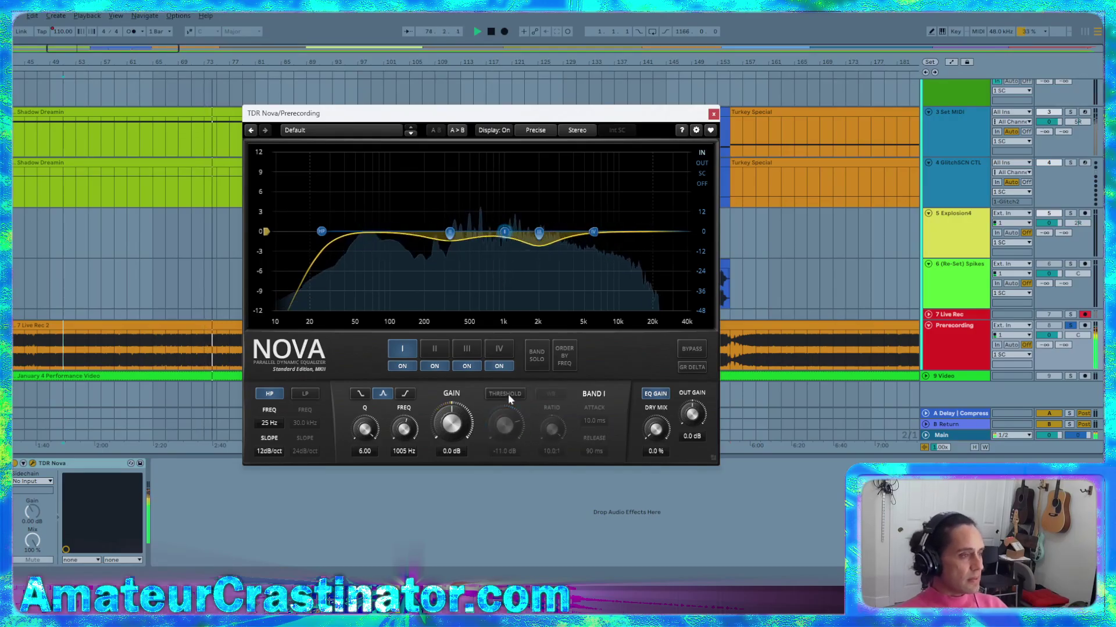
pyautogui.click(508, 394)
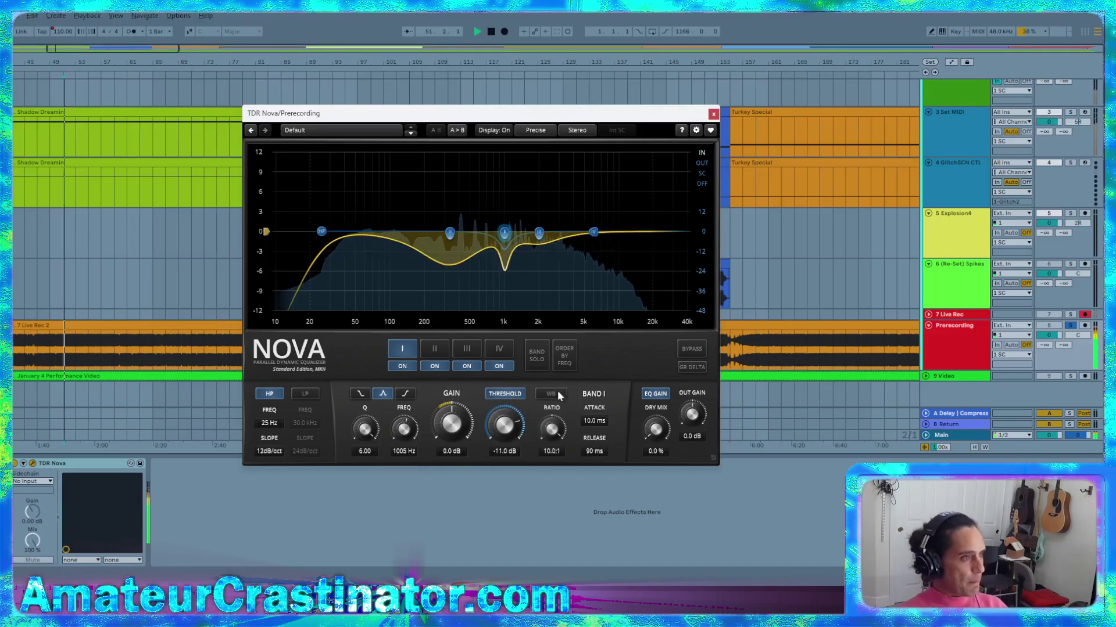
pyautogui.click(505, 394)
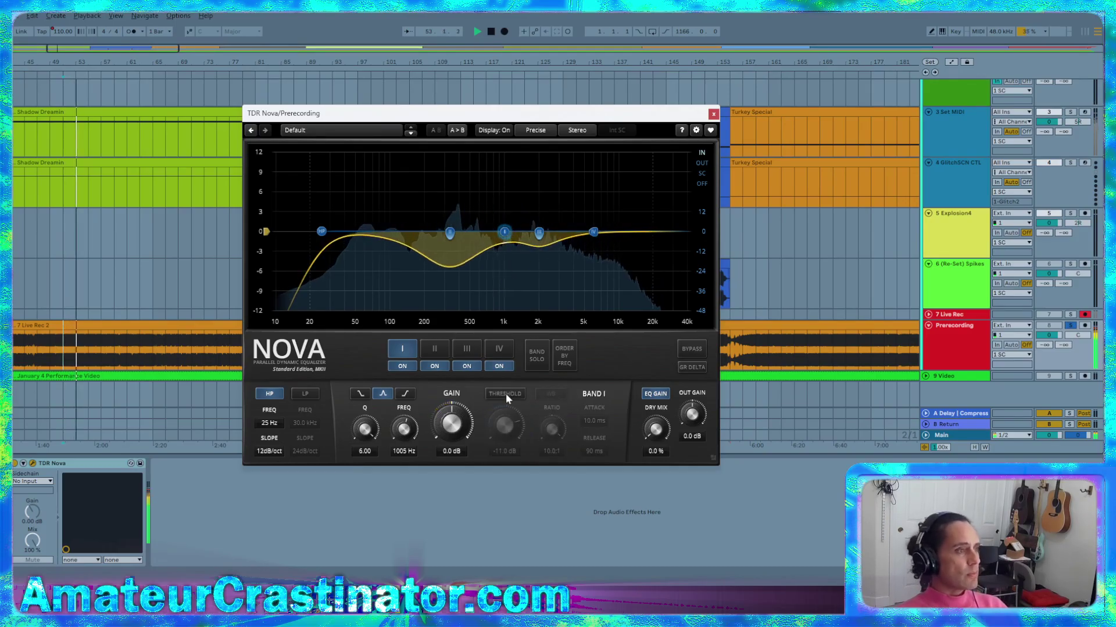
pyautogui.click(505, 393)
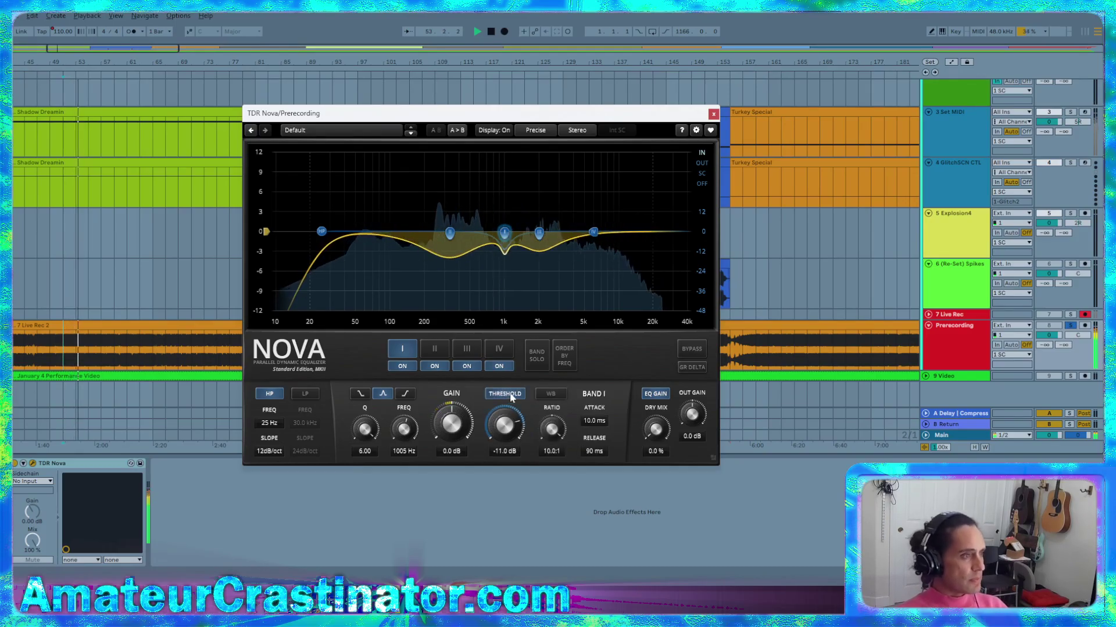
# Compare the processed and unprocessed sound by bypassing Nova and re-enabling it twice
pyautogui.click(693, 350)
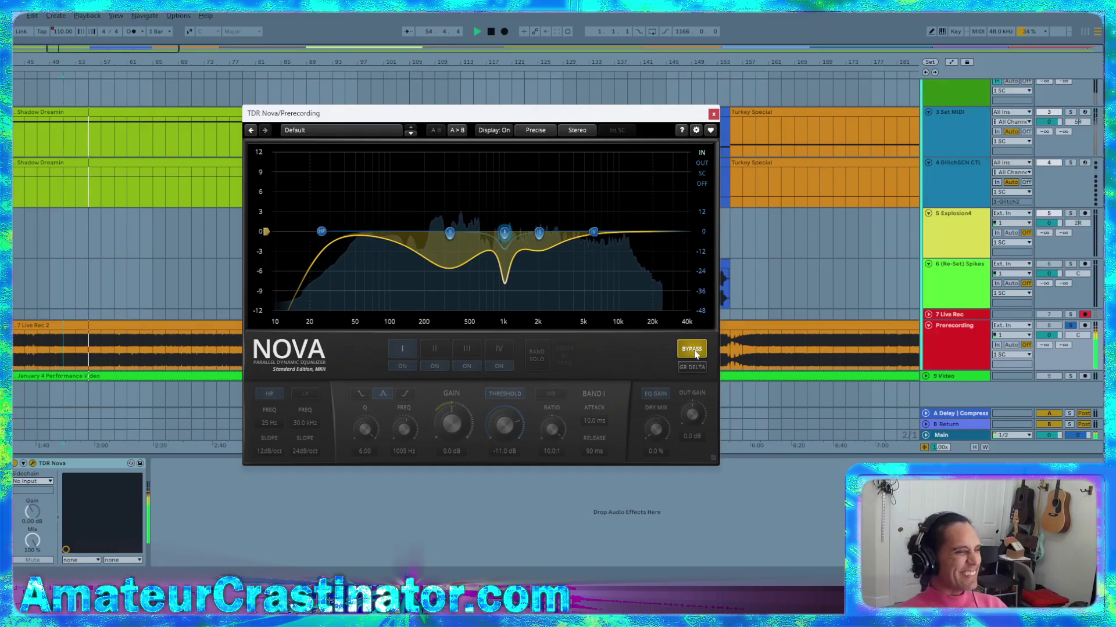
pyautogui.click(693, 350)
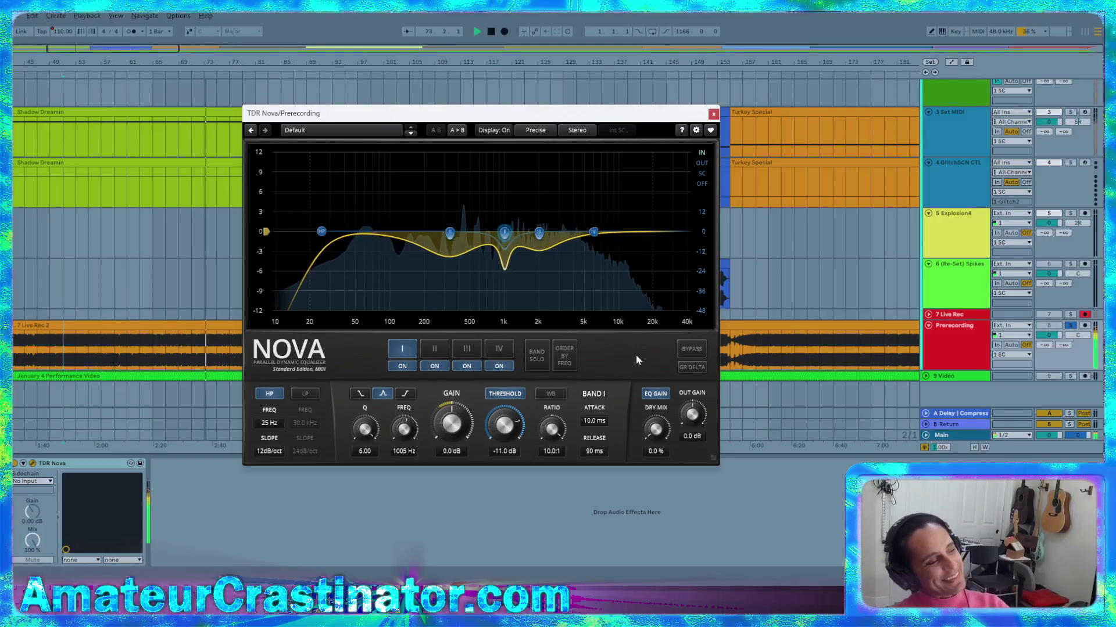
pyautogui.click(693, 354)
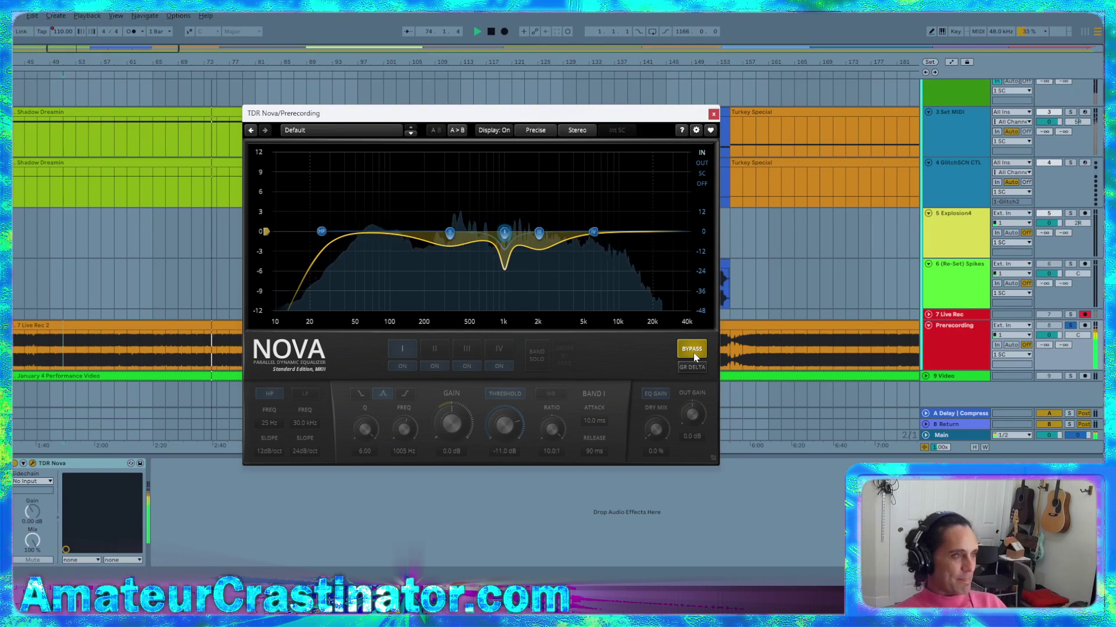
pyautogui.click(693, 352)
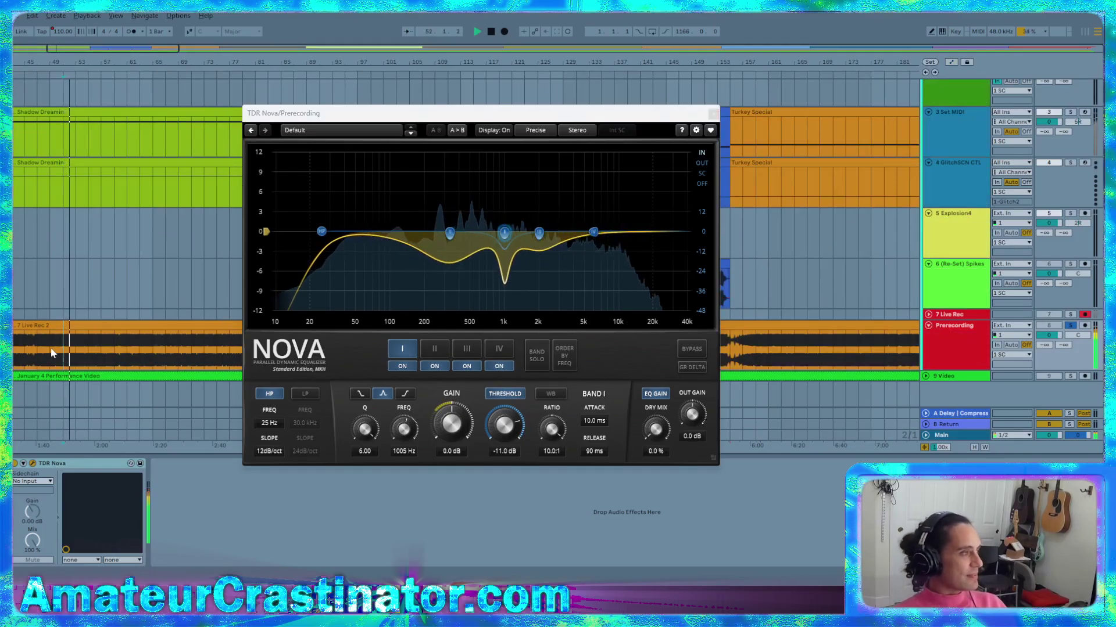
# Place the insert marker shortly before bar 49 in the Prerecording track's clip and stop playback
pyautogui.scroll(5, 49, 358)
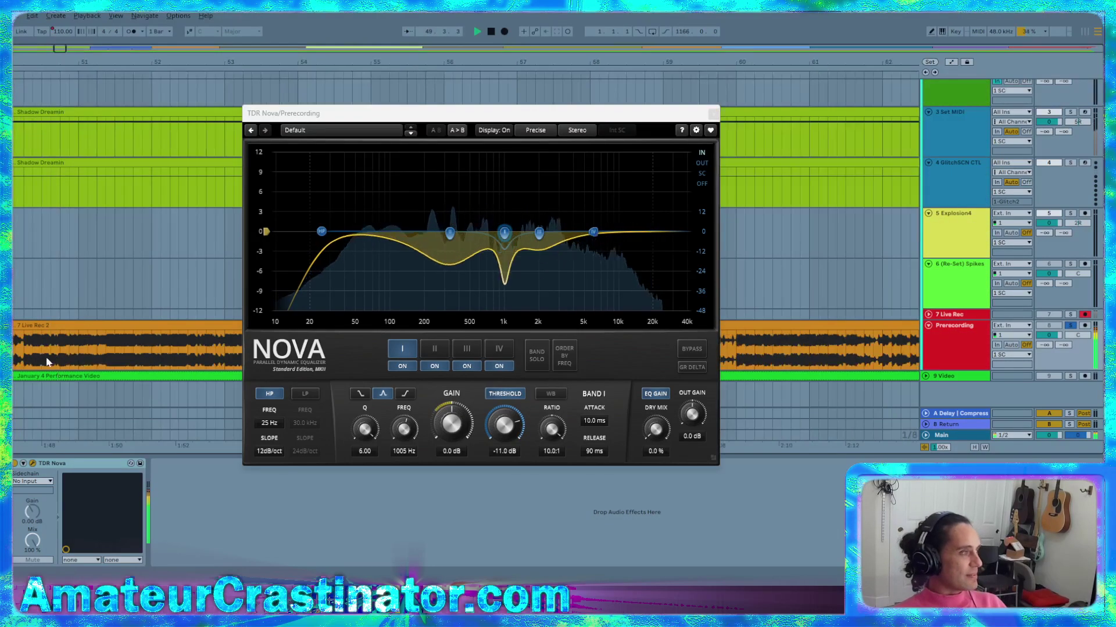
pyautogui.hscroll(-5, 49, 362)
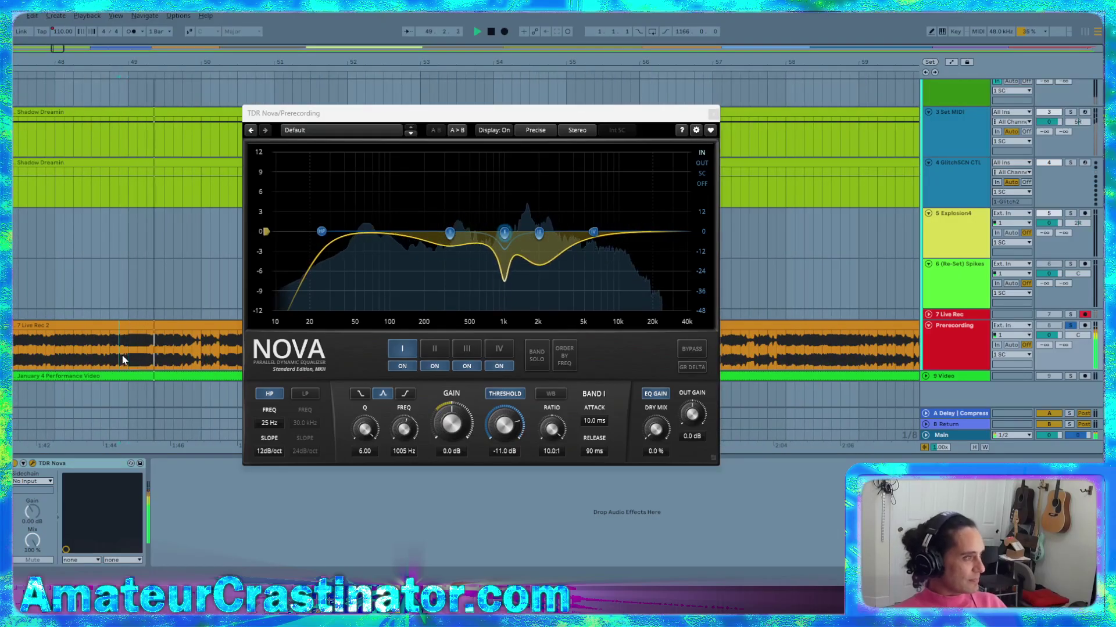
pyautogui.click(102, 358)
pyautogui.press('space')
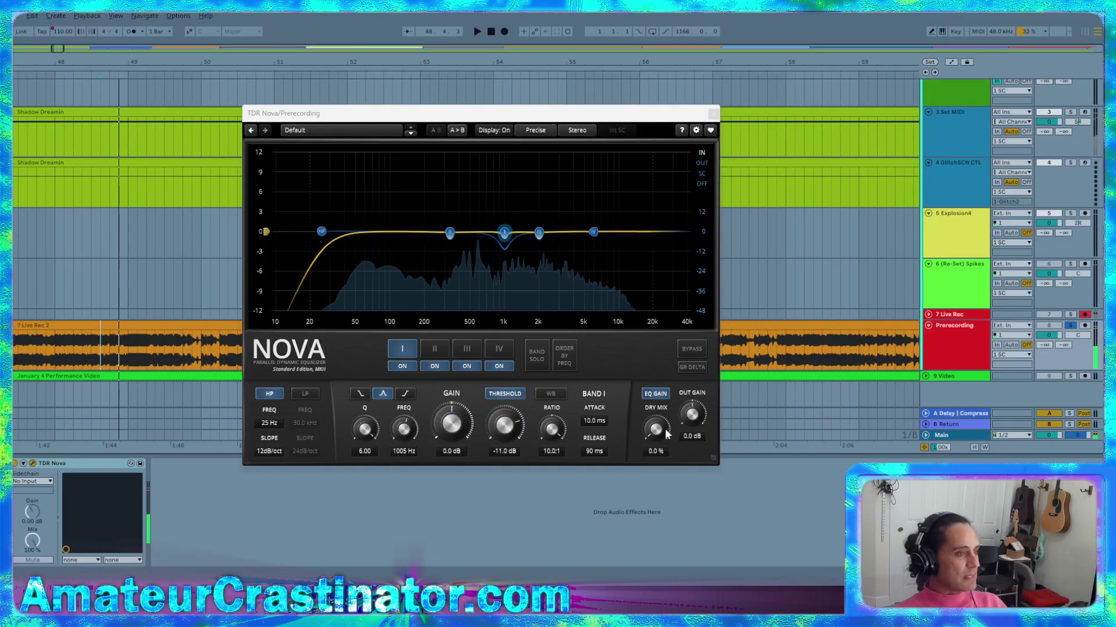
# Set Nova's dry mix to 100% and, with automation shown, add Dry Mix as a configured parameter of the device
pyautogui.moveTo(667, 434)
pyautogui.mouseDown()
pyautogui.moveTo(667, 419)
pyautogui.moveTo(668, 441)
pyautogui.mouseUp()
pyautogui.press('a')
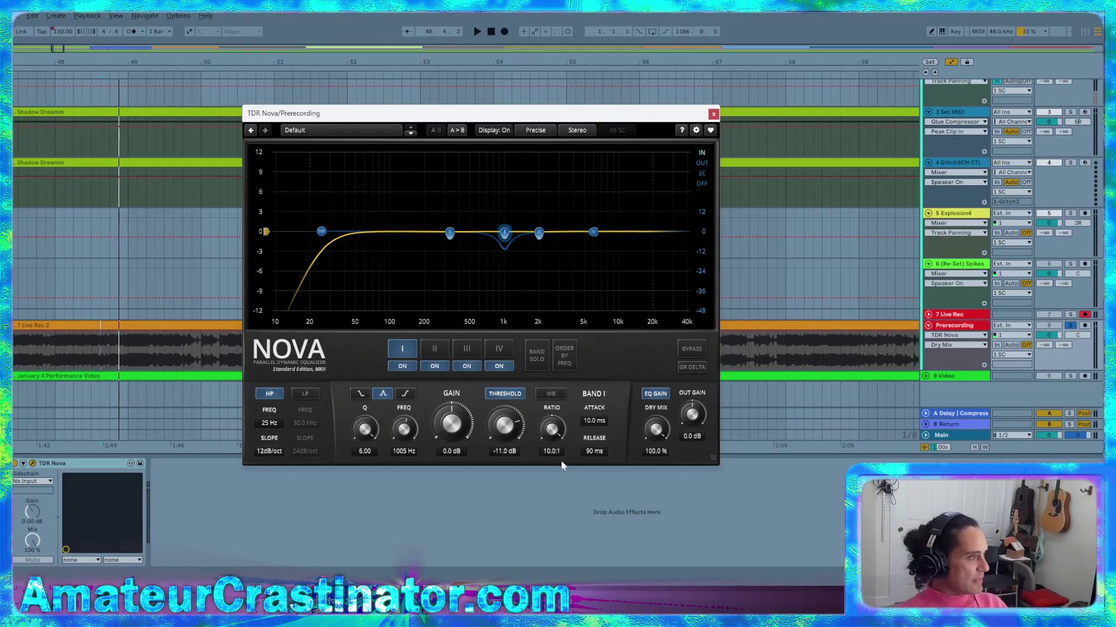
pyautogui.click(23, 464)
pyautogui.click(170, 464)
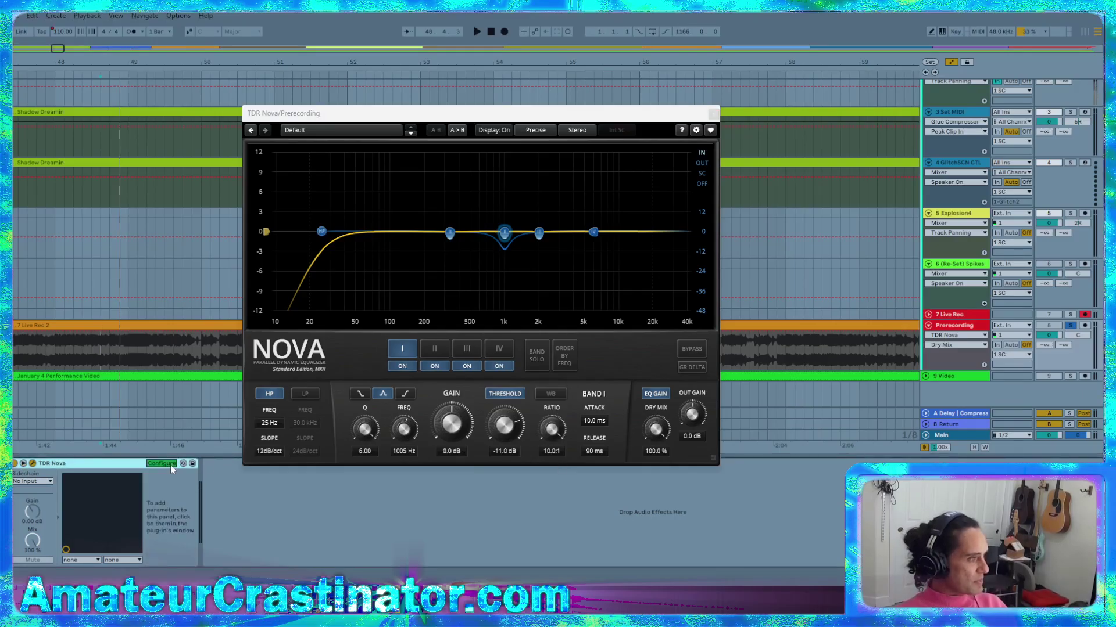
pyautogui.moveTo(655, 430); pyautogui.dragTo(656, 436)
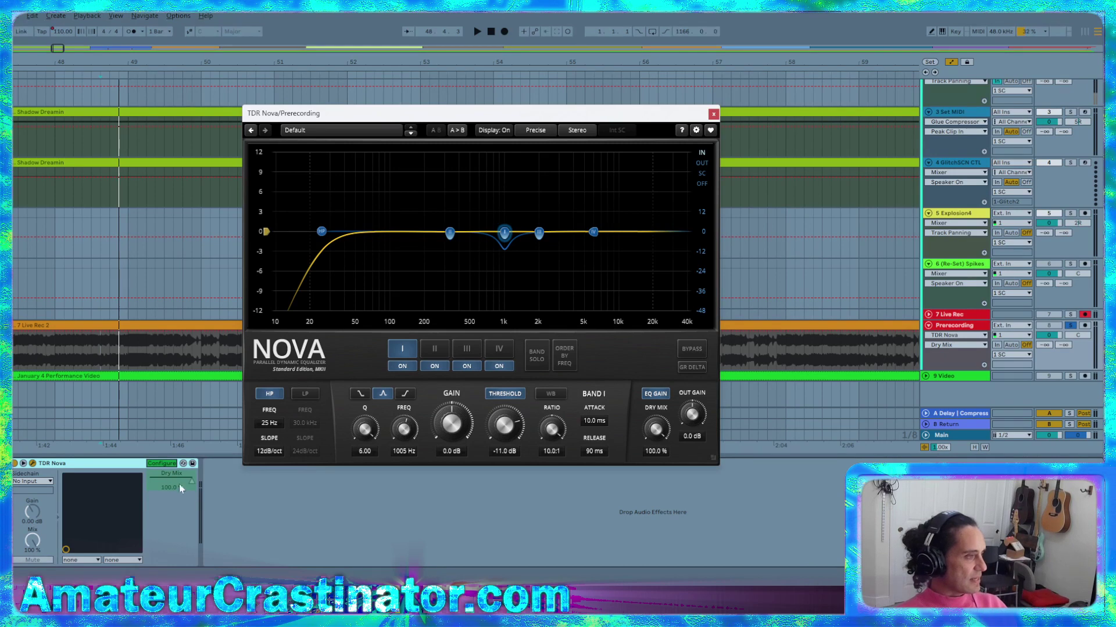
pyautogui.click(162, 463)
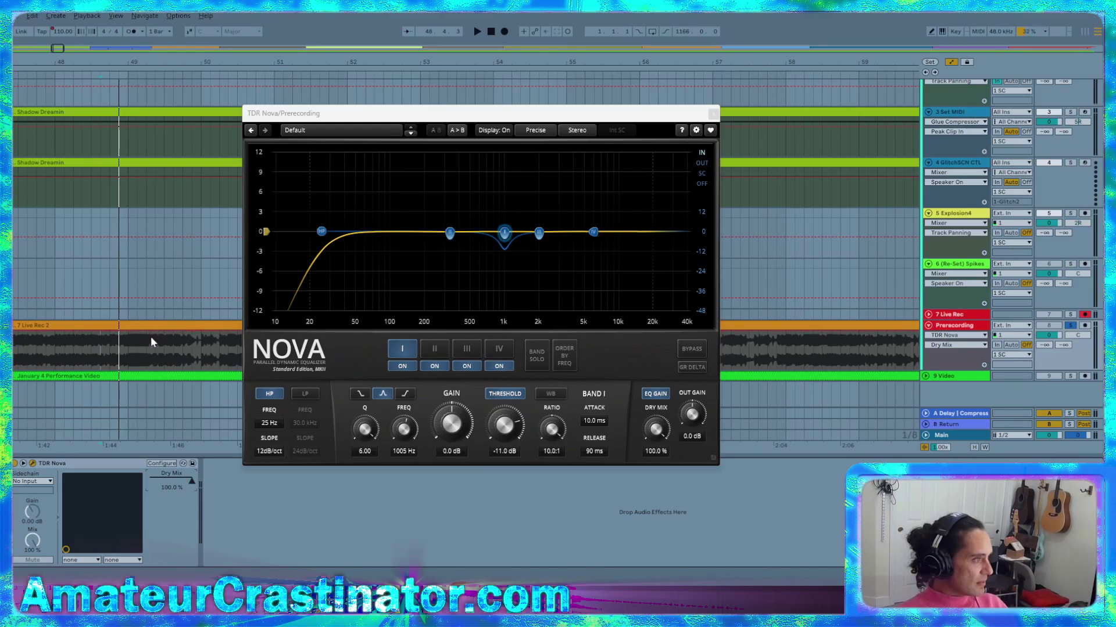
# Draw Dry Mix automation on the Prerecording track falling from 100% to 0% shortly before bar 49, and move the Nova window aside
pyautogui.click(101, 333)
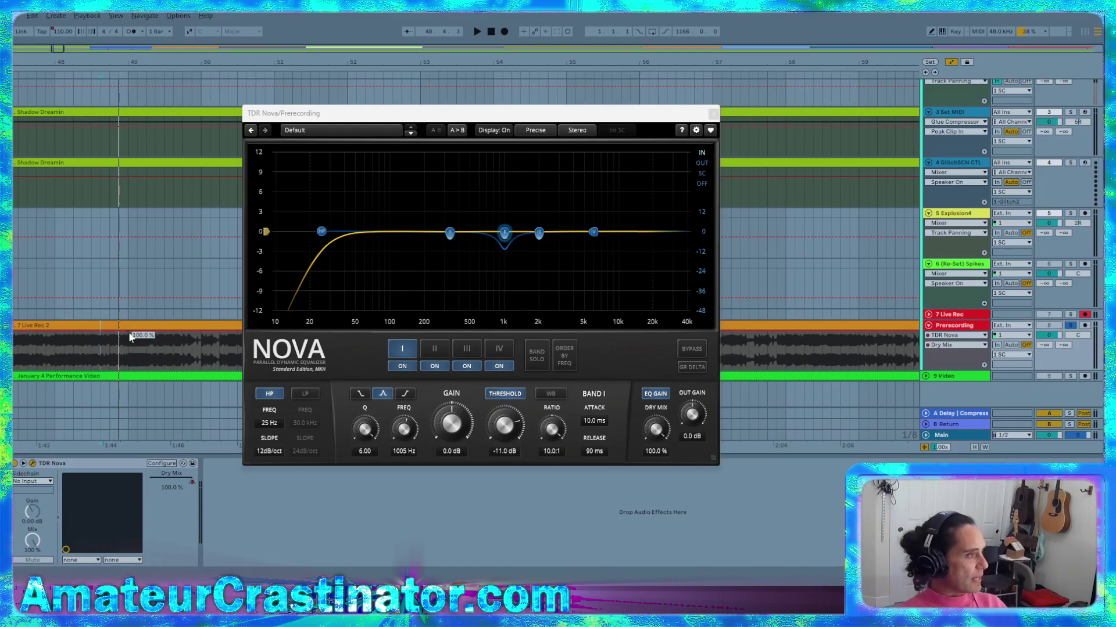
pyautogui.moveTo(109, 335); pyautogui.dragTo(110, 366)
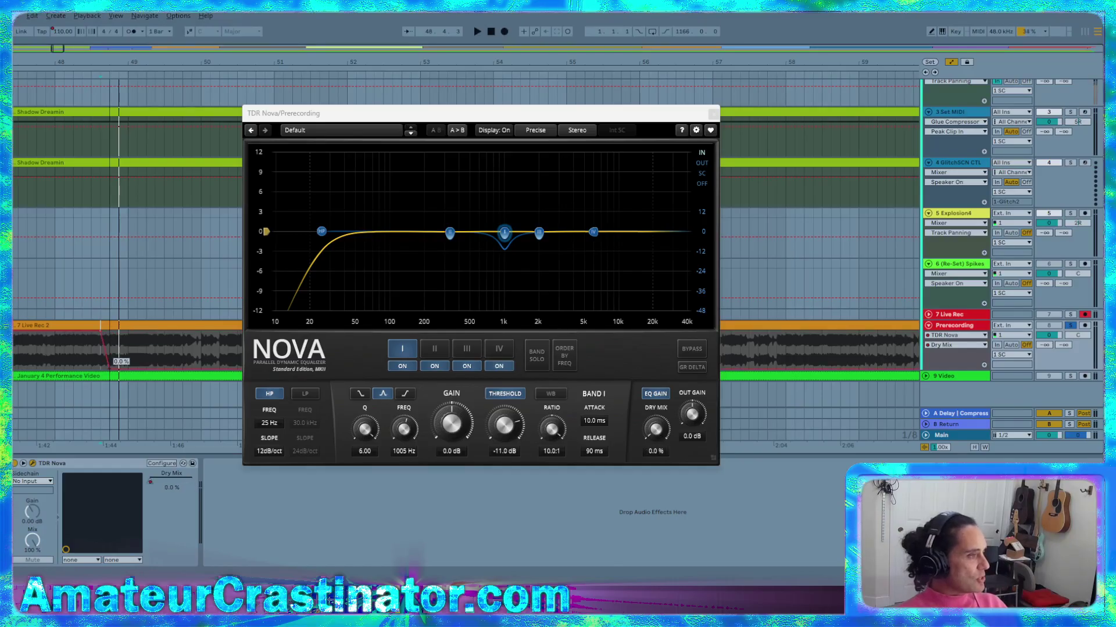
pyautogui.moveTo(604, 115); pyautogui.dragTo(873, 111)
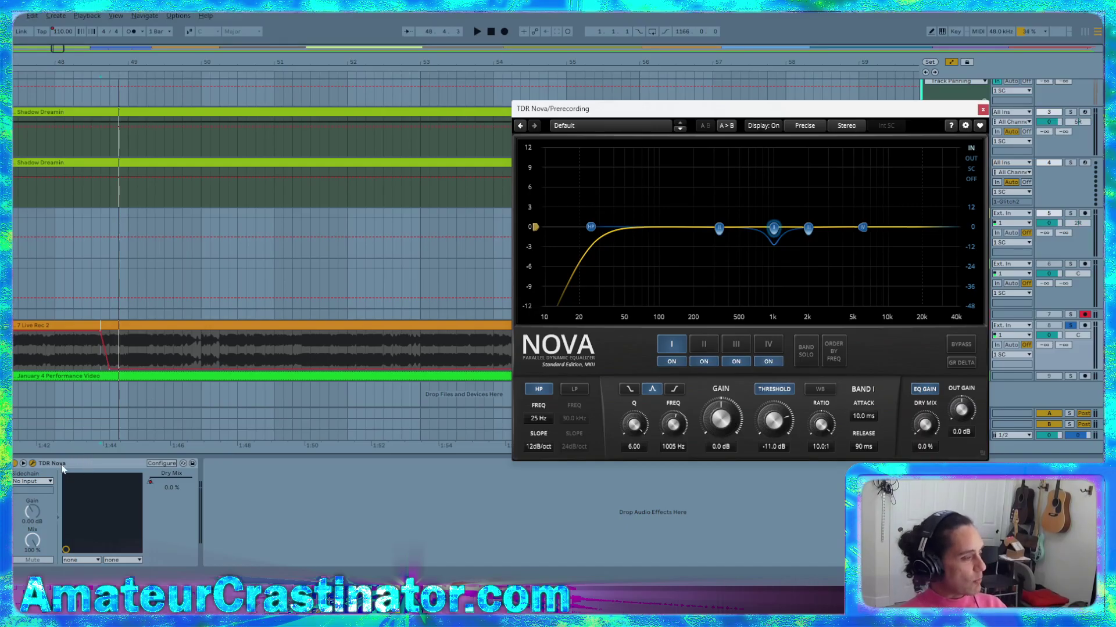
# Play from just before the Dry Mix ramp and compare the sound with Nova bypassed and active
pyautogui.click(83, 363)
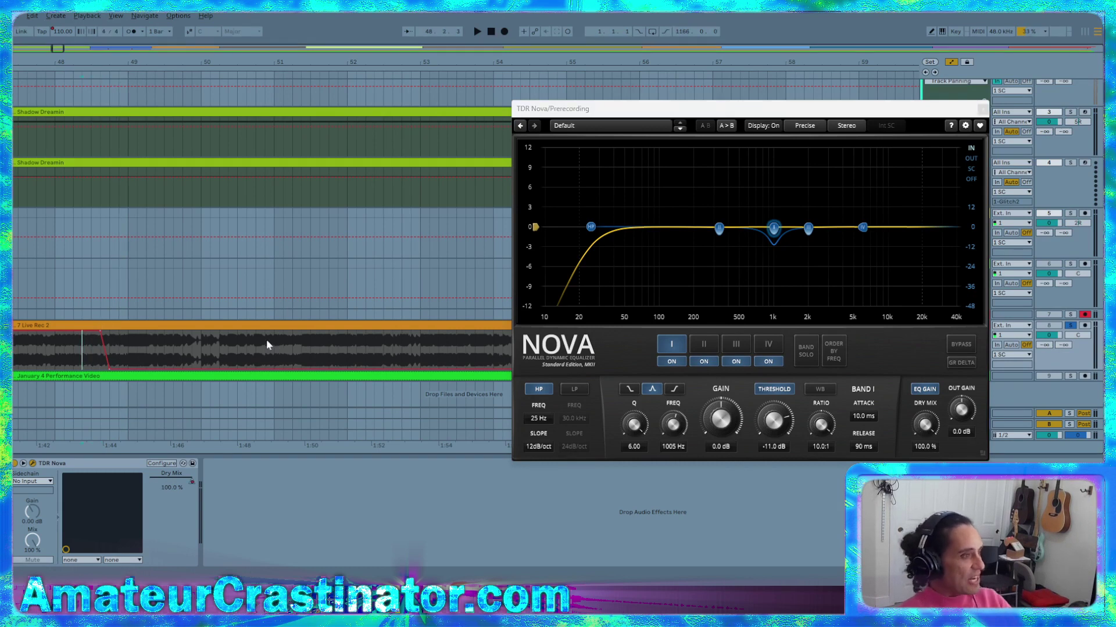
pyautogui.press('space')
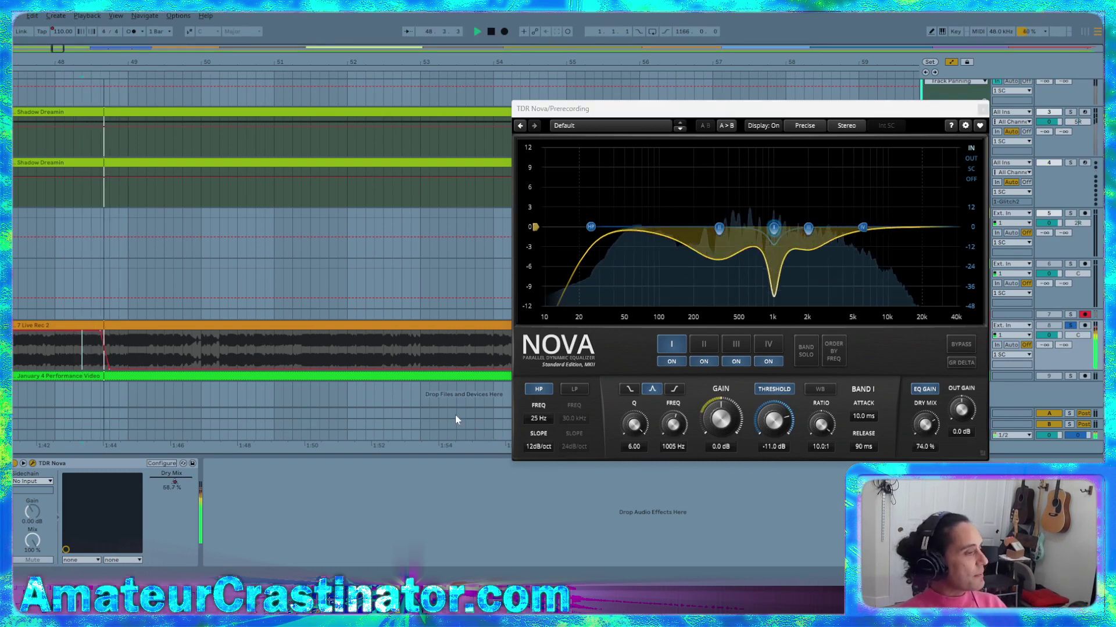
pyautogui.click(960, 346)
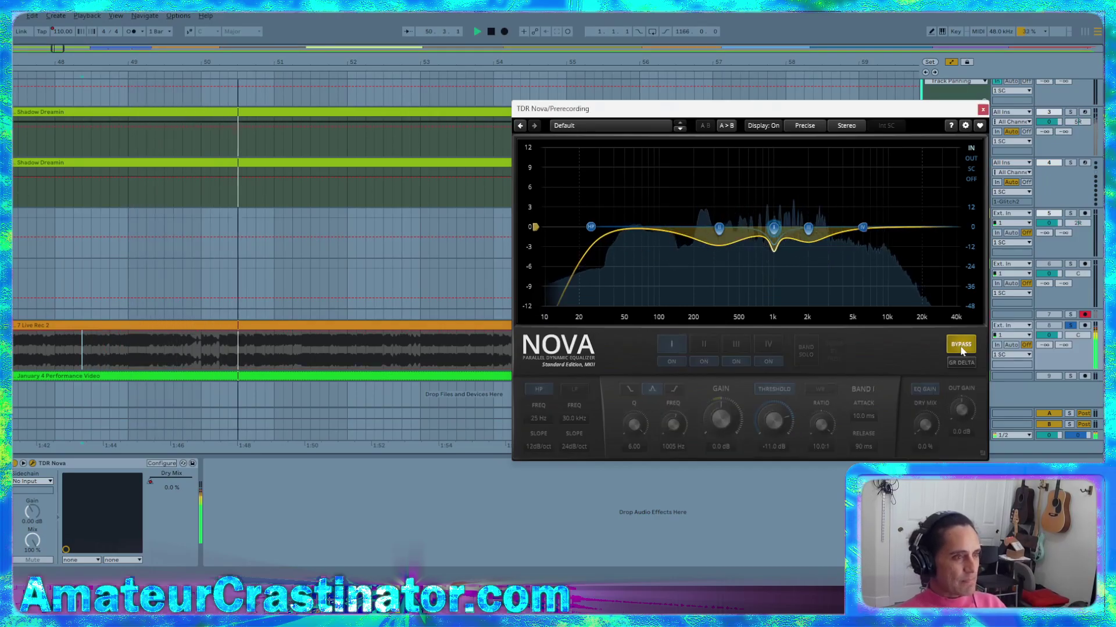
pyautogui.click(961, 346)
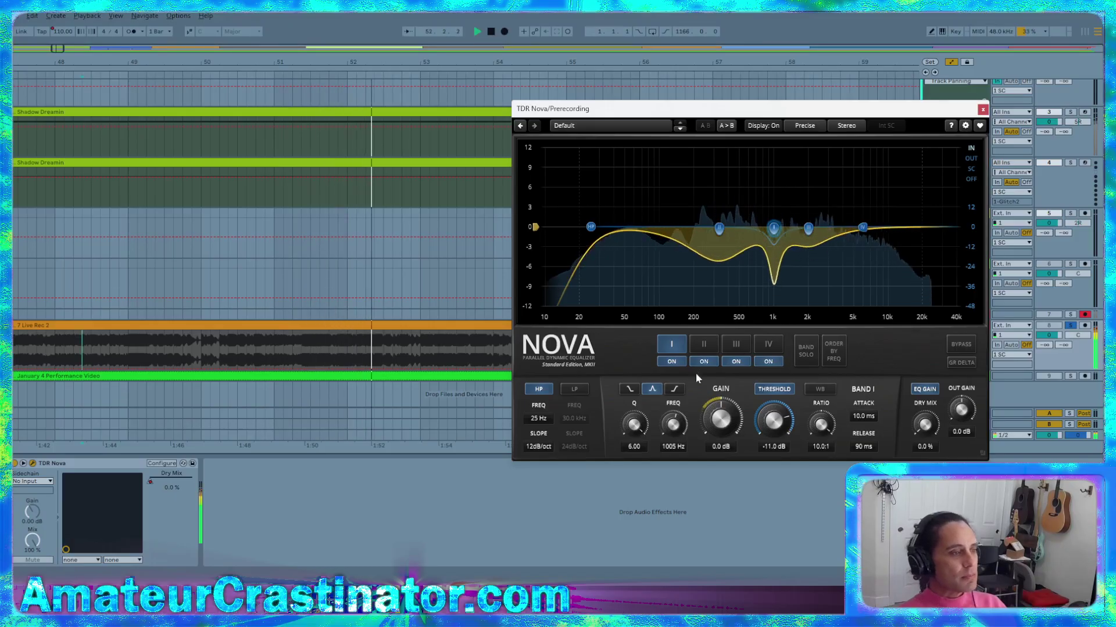
# Lower Nova's band II threshold to -0.4 dB
pyautogui.click(704, 346)
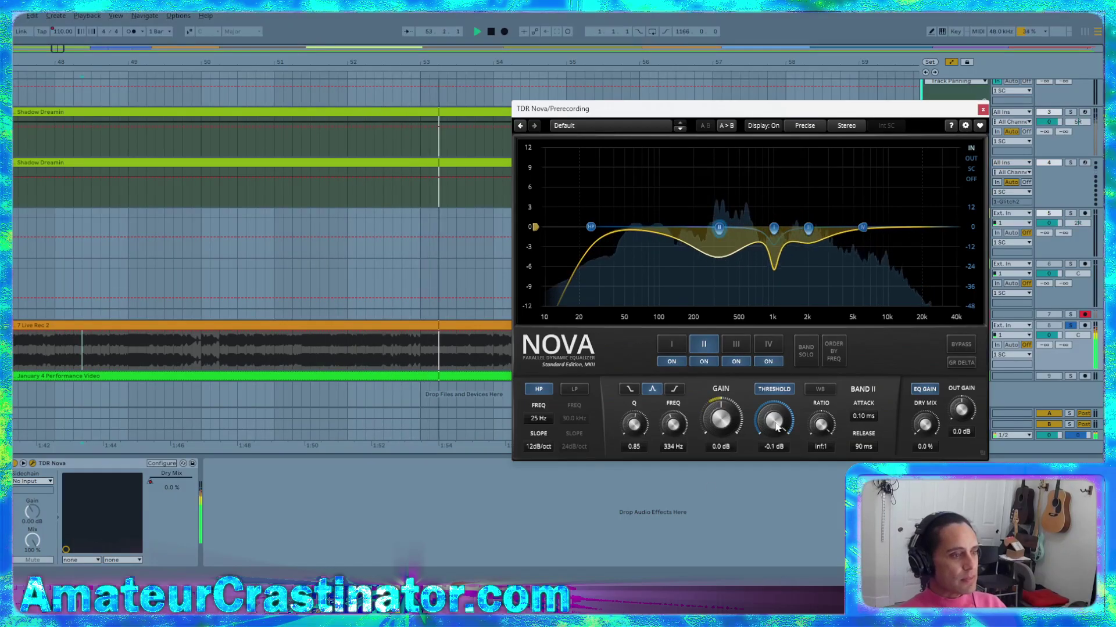
pyautogui.scroll(-3, 776, 427)
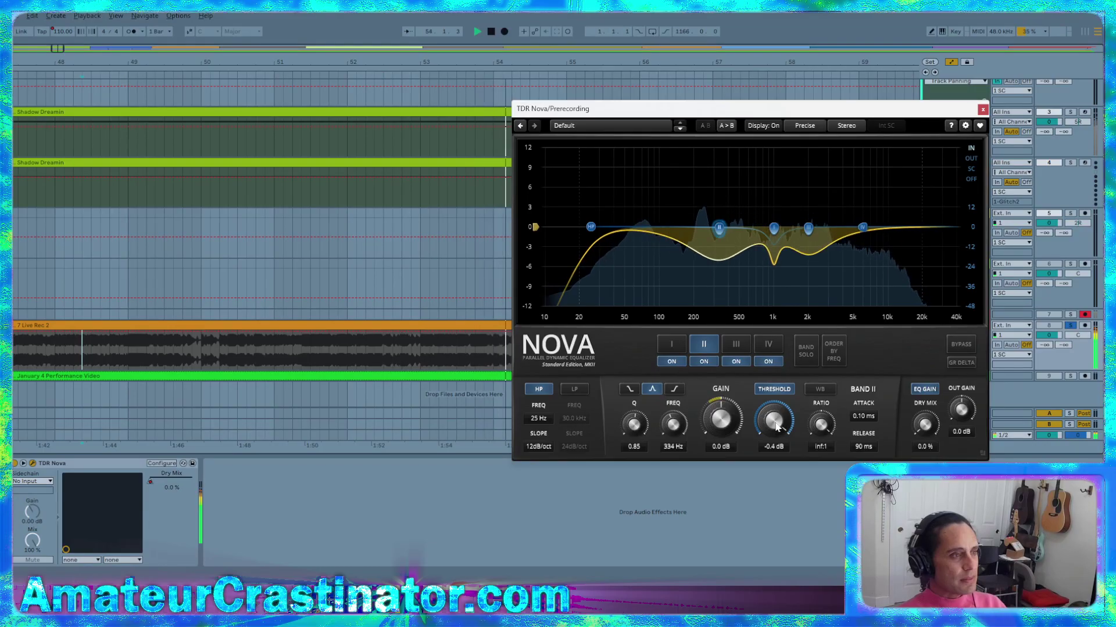
# Set Nova's band III frequency to 2177 Hz and its Q to 1.50
pyautogui.click(736, 344)
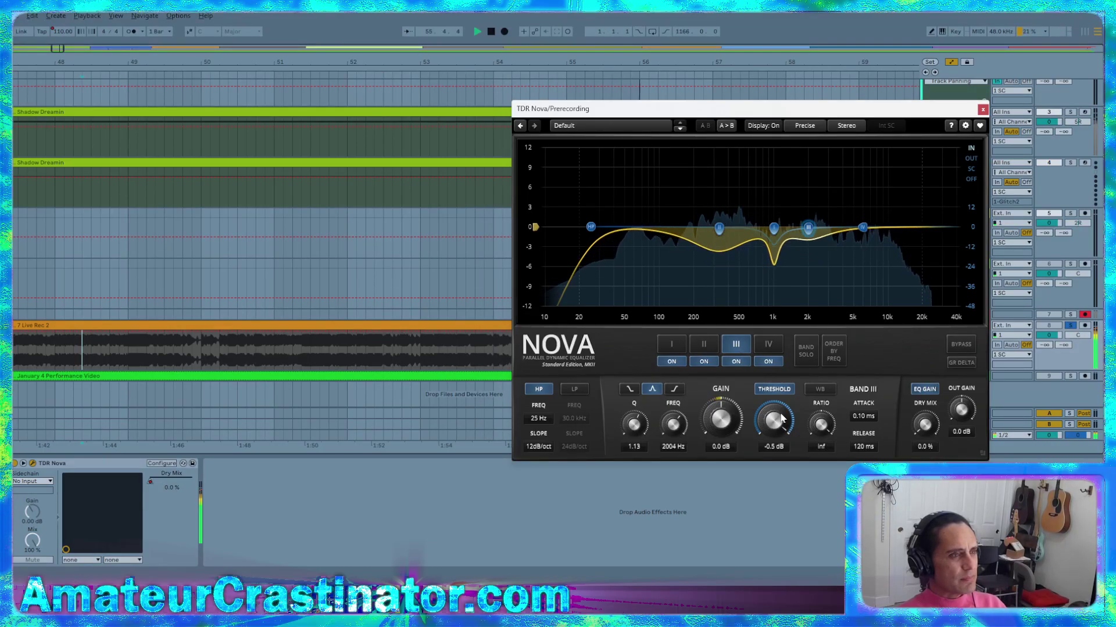
pyautogui.scroll(1, 674, 425)
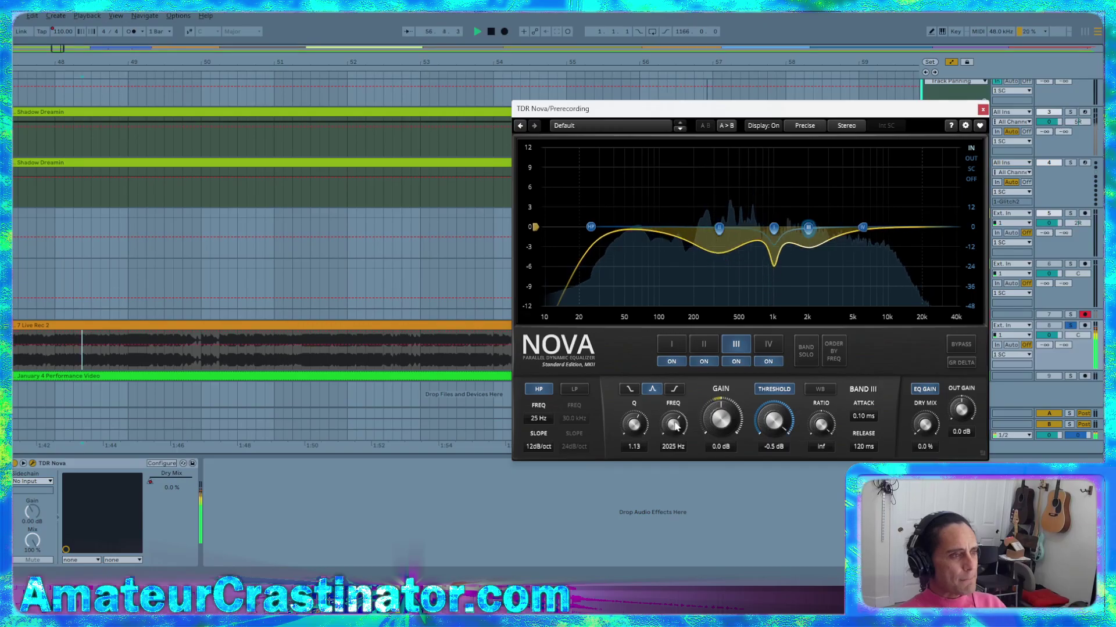
pyautogui.scroll(3, 673, 424)
pyautogui.scroll(1, 636, 426)
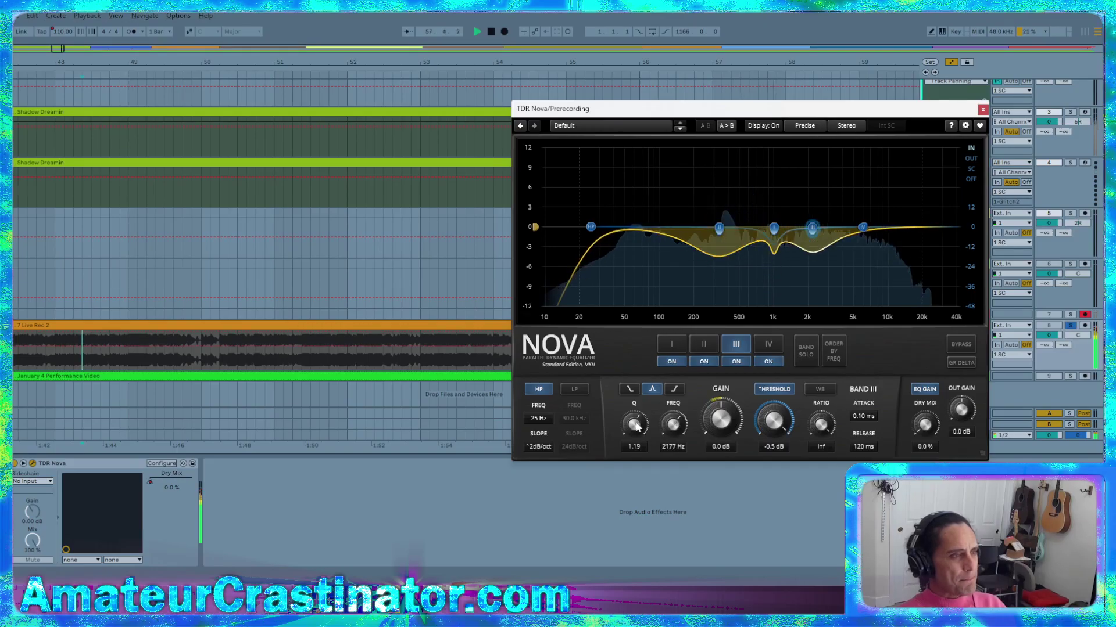
pyautogui.scroll(5, 636, 425)
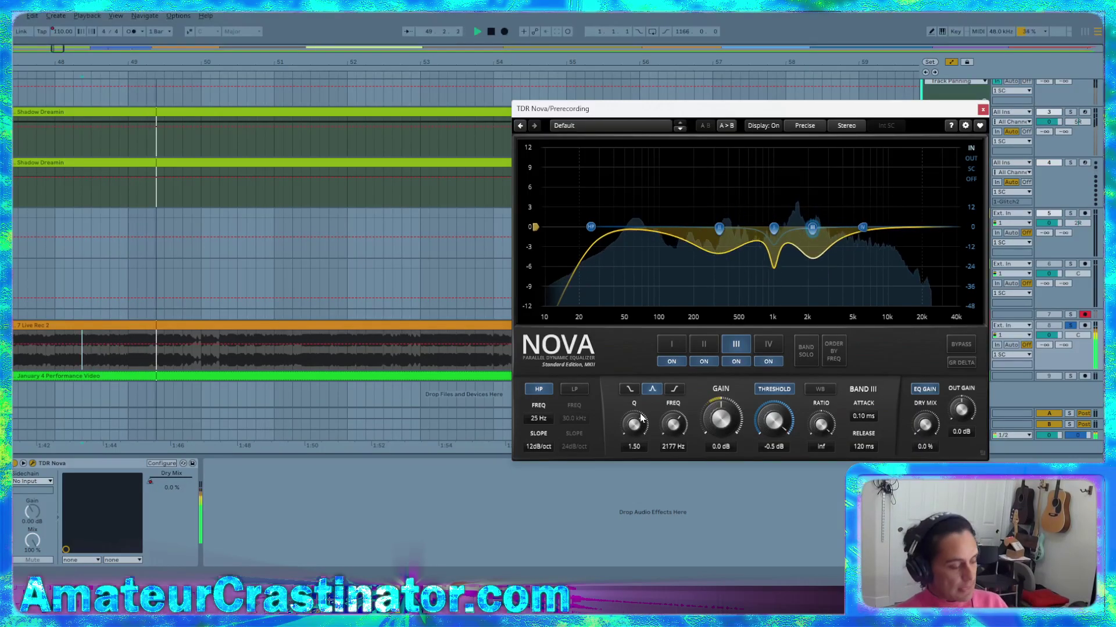
# Compare the sound with Nova bypassed and active after bar 49, and close the Nova window
pyautogui.click(963, 347)
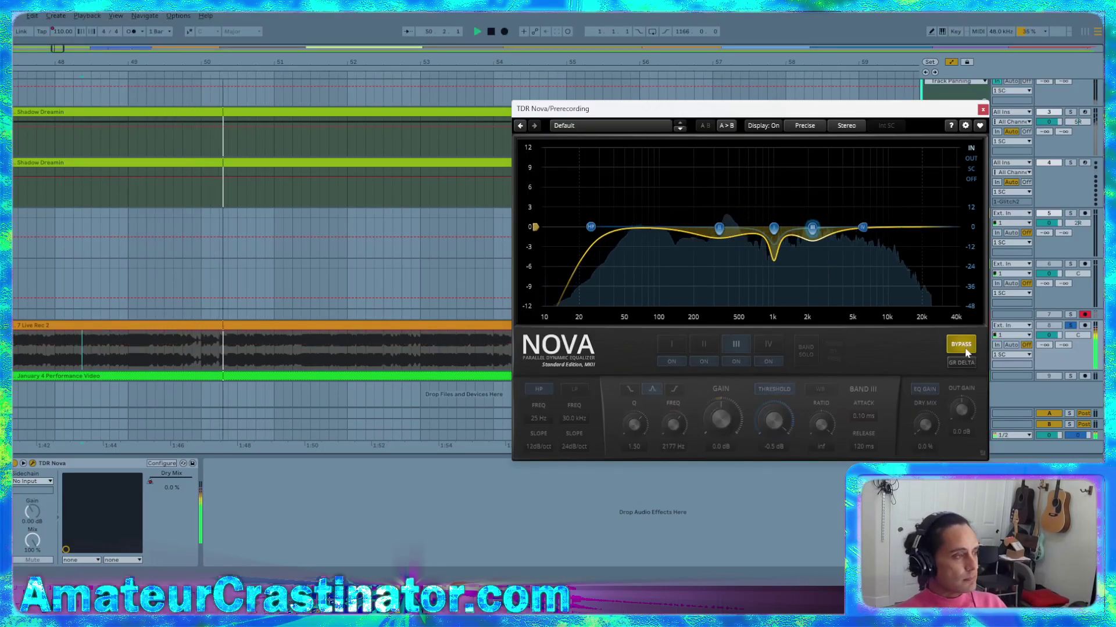
pyautogui.click(966, 351)
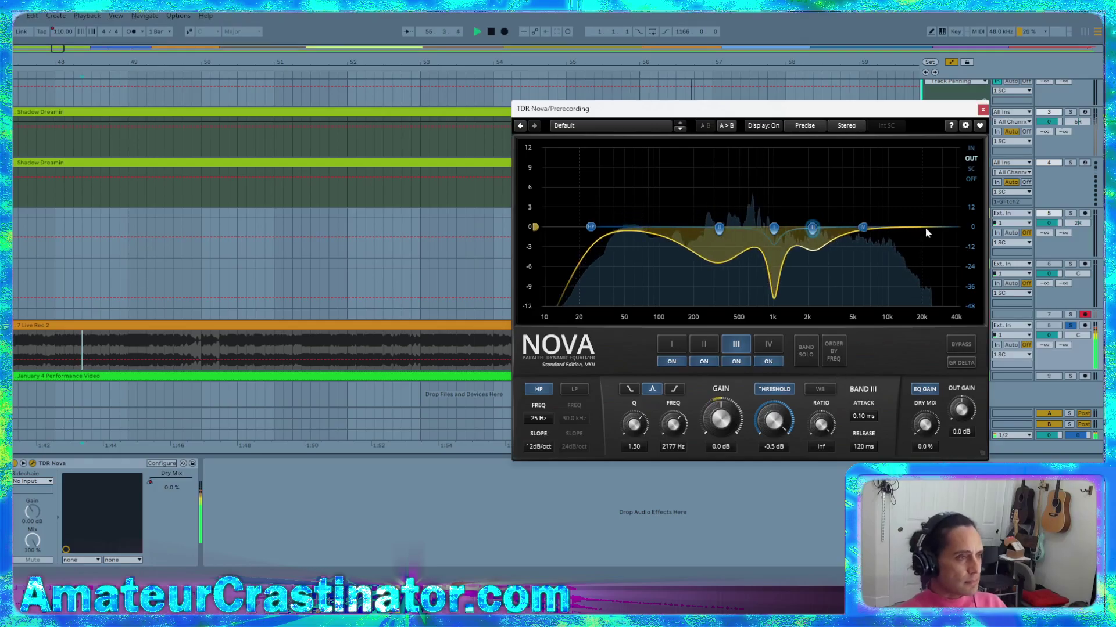
pyautogui.click(982, 109)
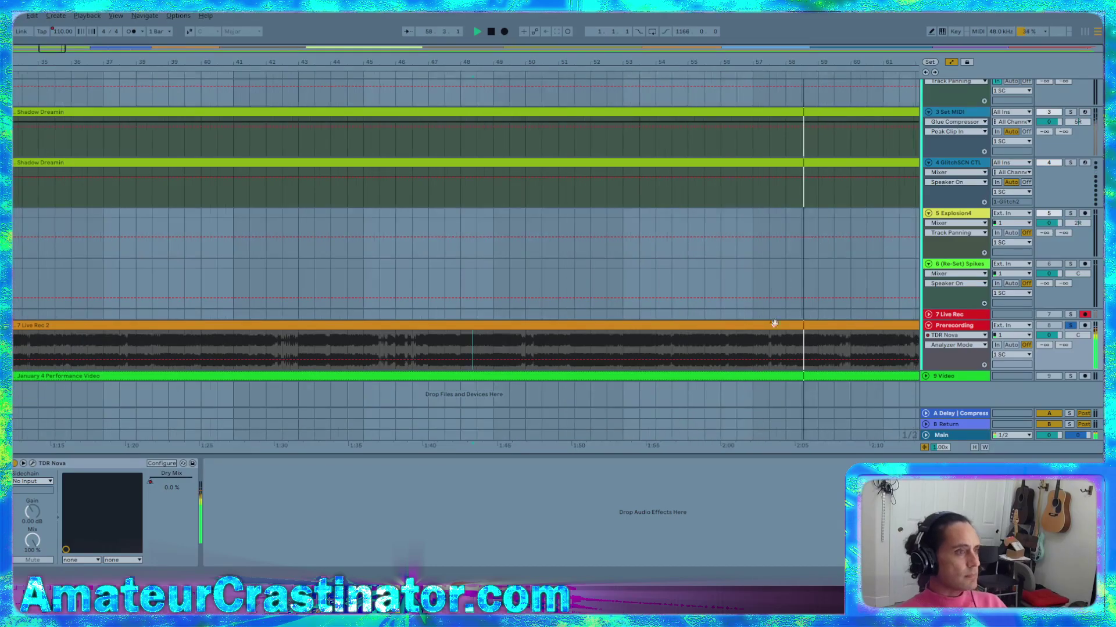
# Draw Dry Mix automation on the Prerecording track rising from 0% to 98.3% around bar 57, and play it back
pyautogui.scroll(3, 773, 354)
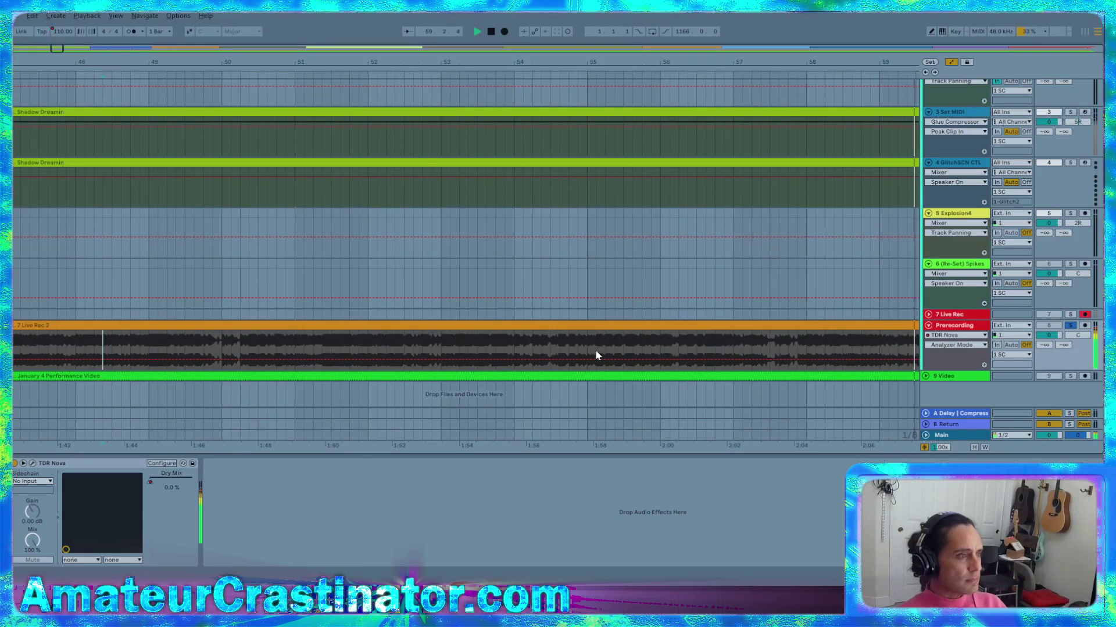
pyautogui.click(578, 355)
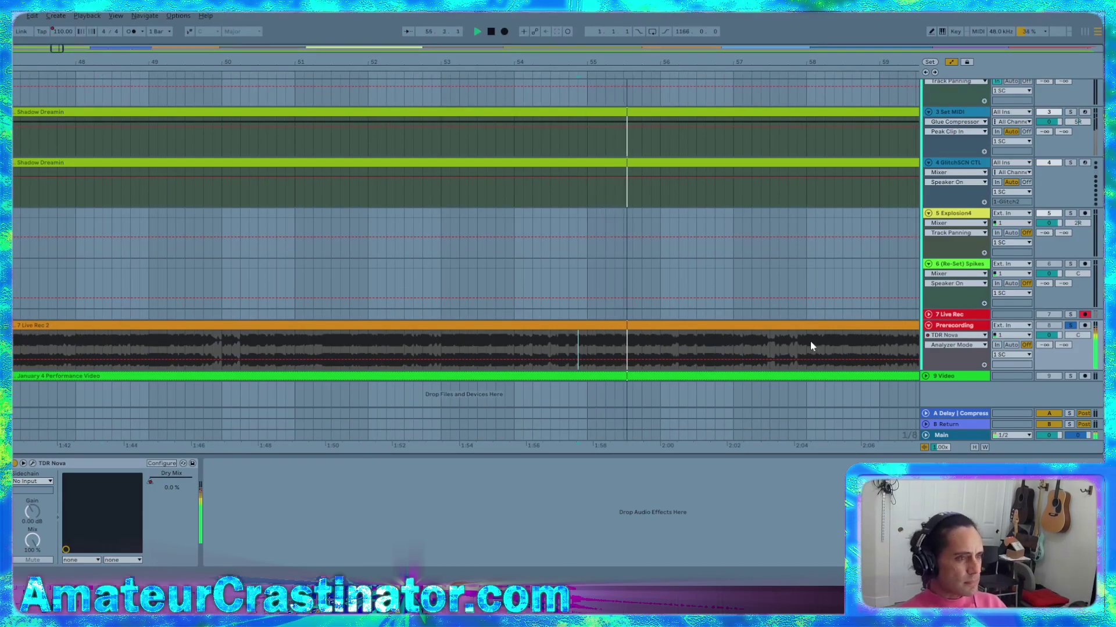
pyautogui.hscroll(2, 807, 342)
pyautogui.scroll(3, 726, 357)
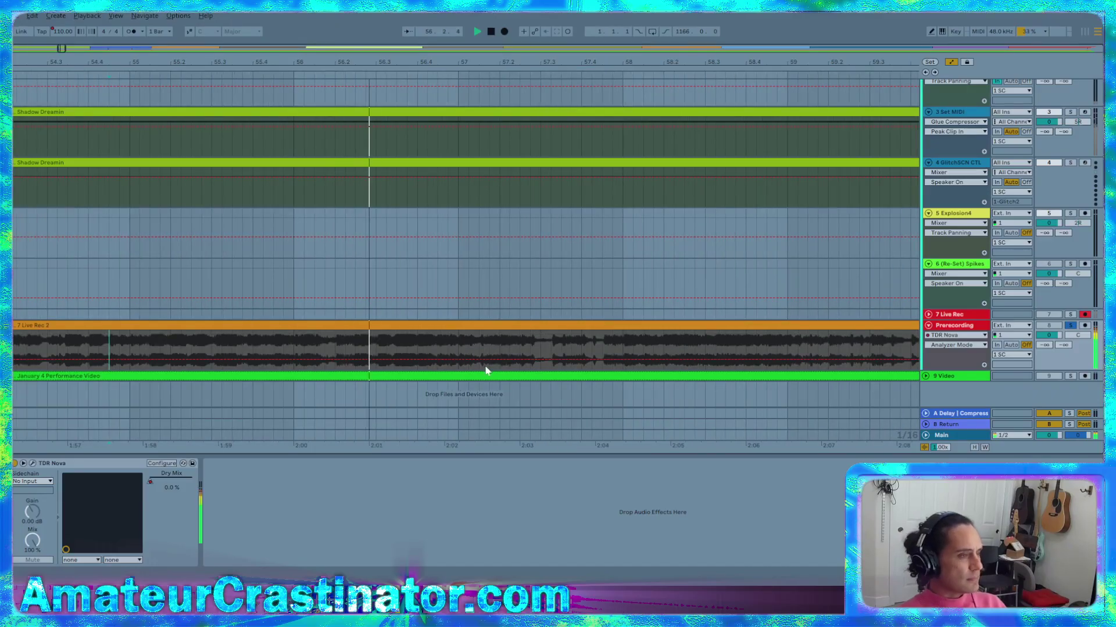
pyautogui.click(153, 486)
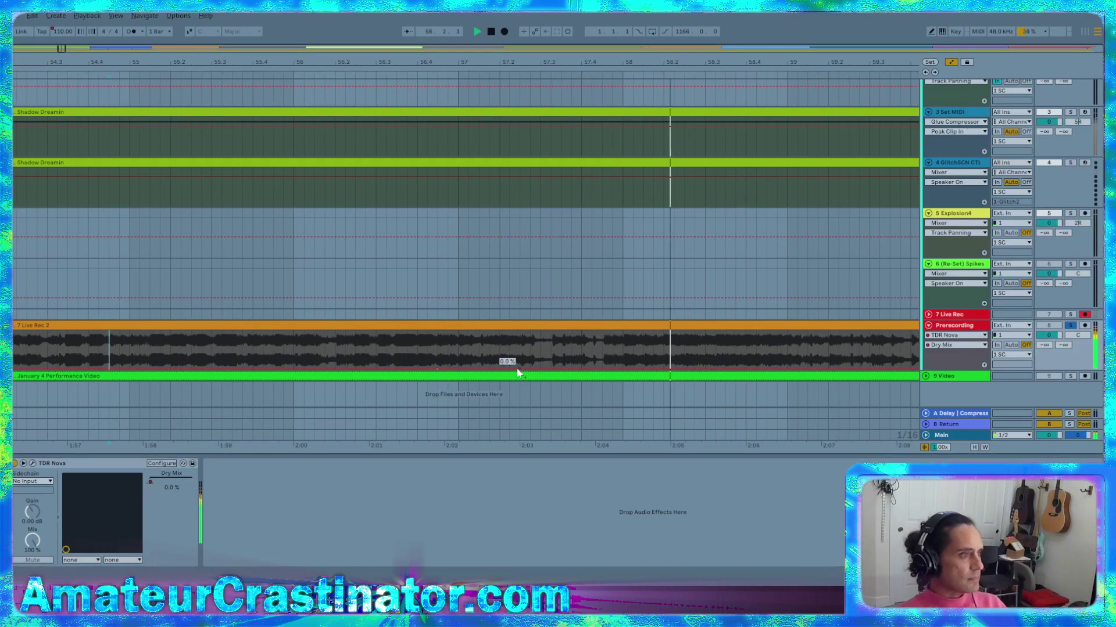
pyautogui.moveTo(508, 364); pyautogui.dragTo(526, 335)
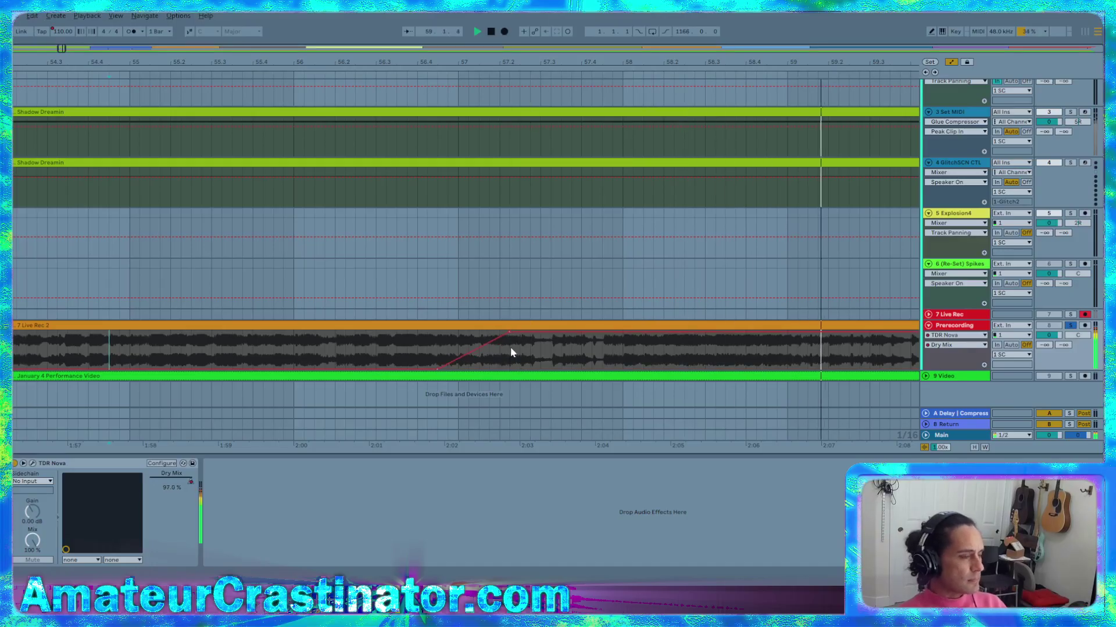
pyautogui.scroll(-5, 511, 351)
pyautogui.press('space')
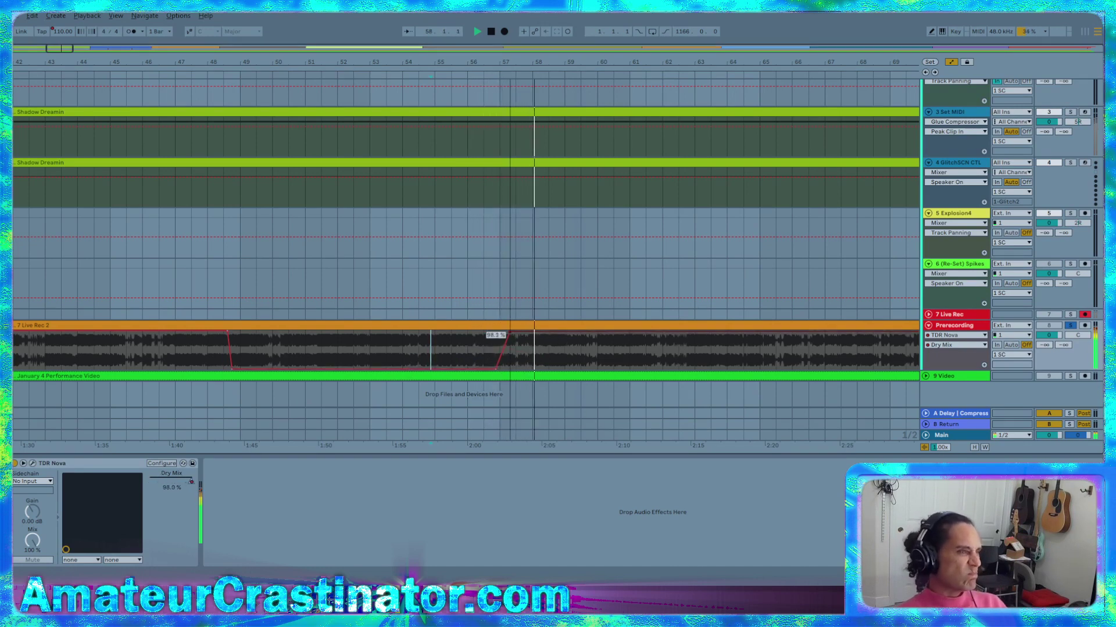
# In the Panera section, draw Dry Mix automation falling from 98.3% in bar 94 to 0% just before bar 96, and audition it
pyautogui.scroll(-5, 604, 341)
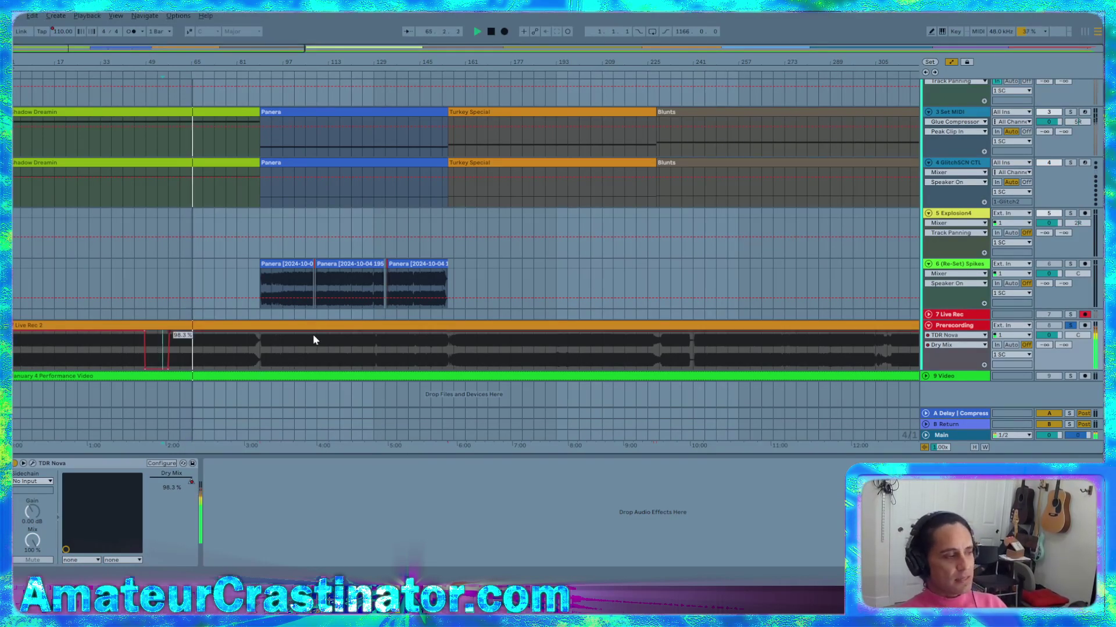
pyautogui.click(421, 352)
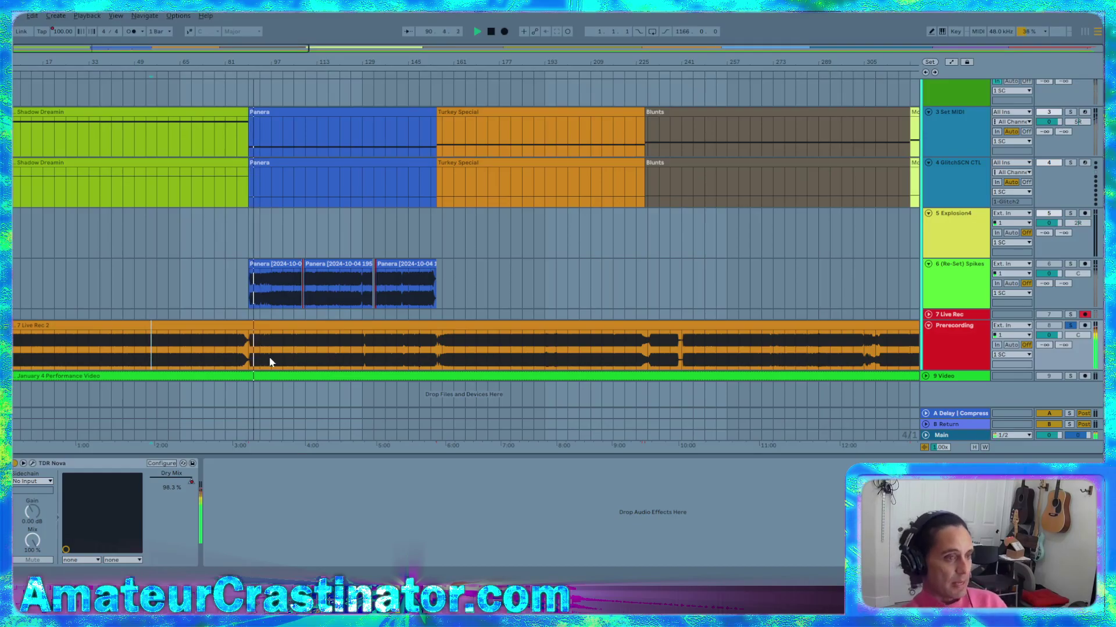
pyautogui.scroll(5, 260, 356)
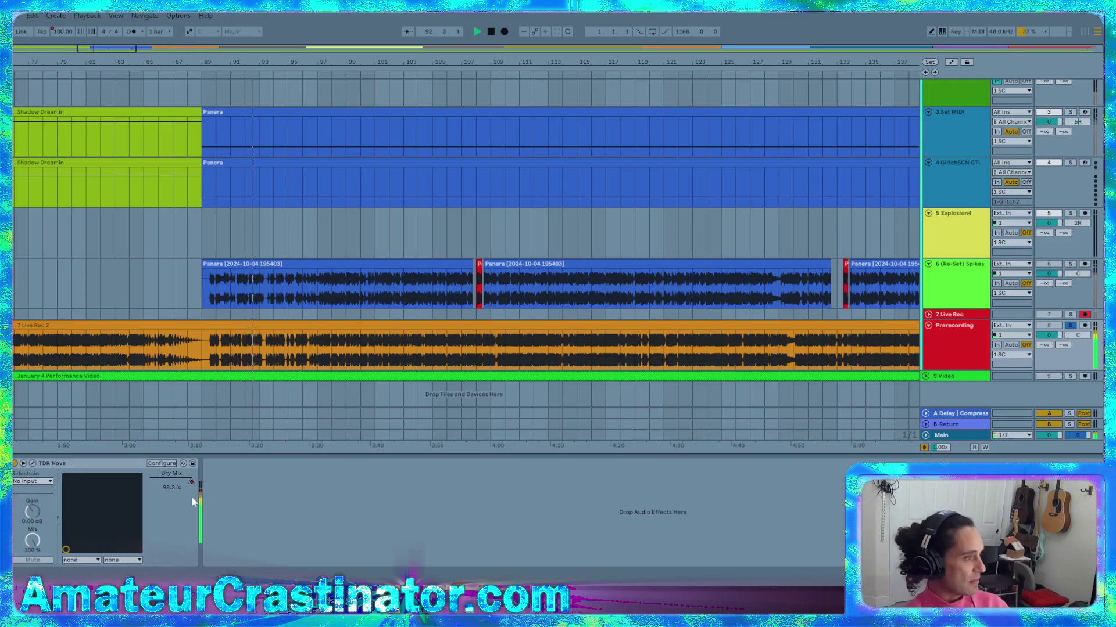
pyautogui.press('a')
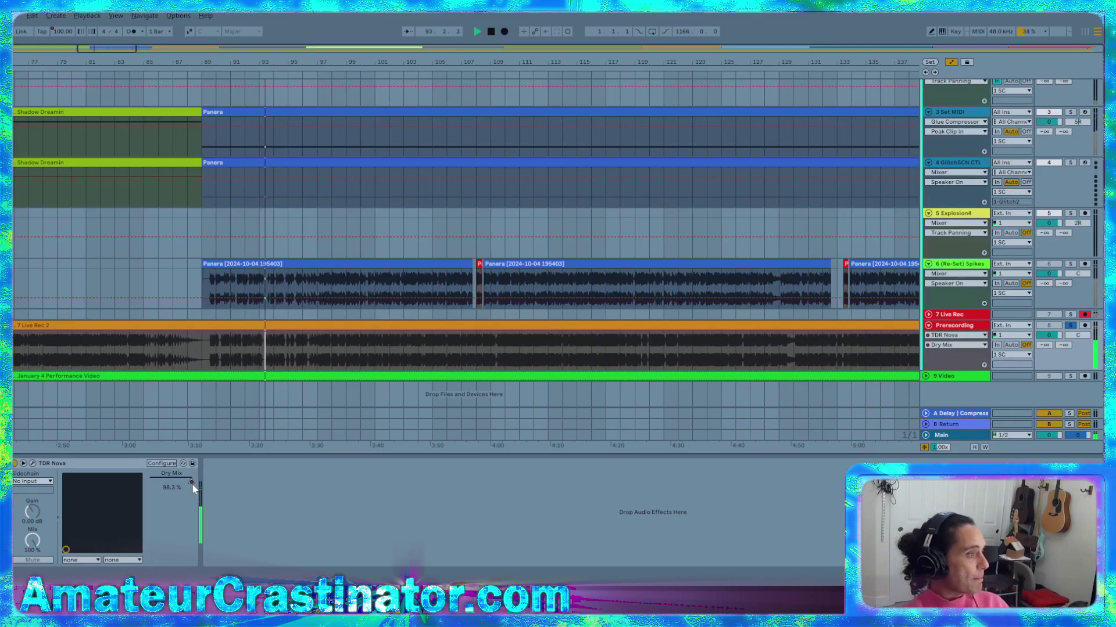
pyautogui.click(191, 483)
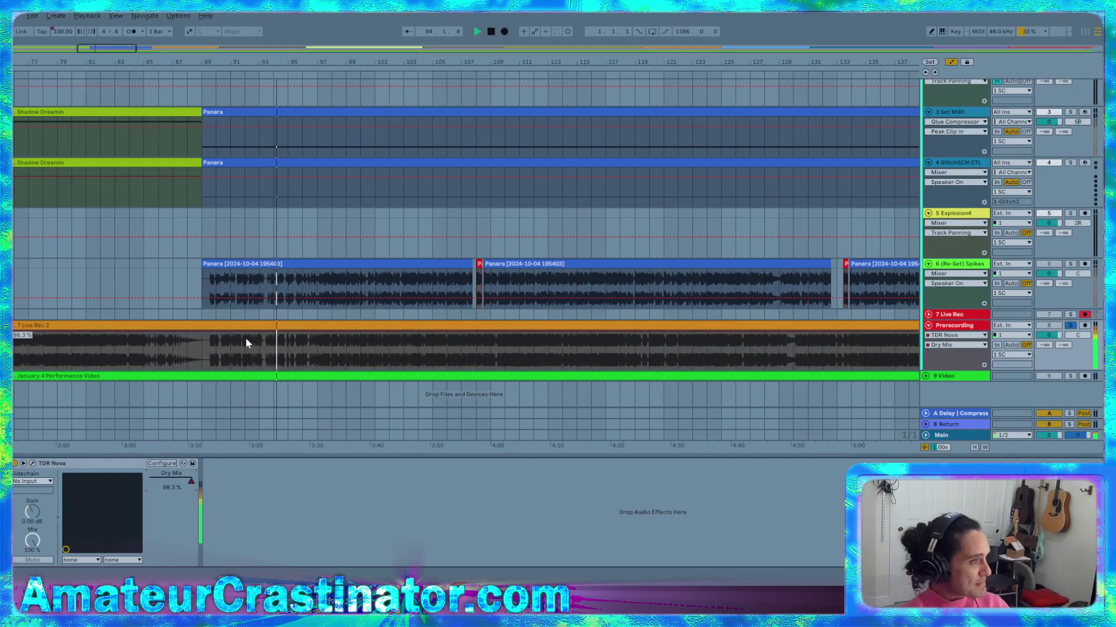
pyautogui.scroll(3, 326, 344)
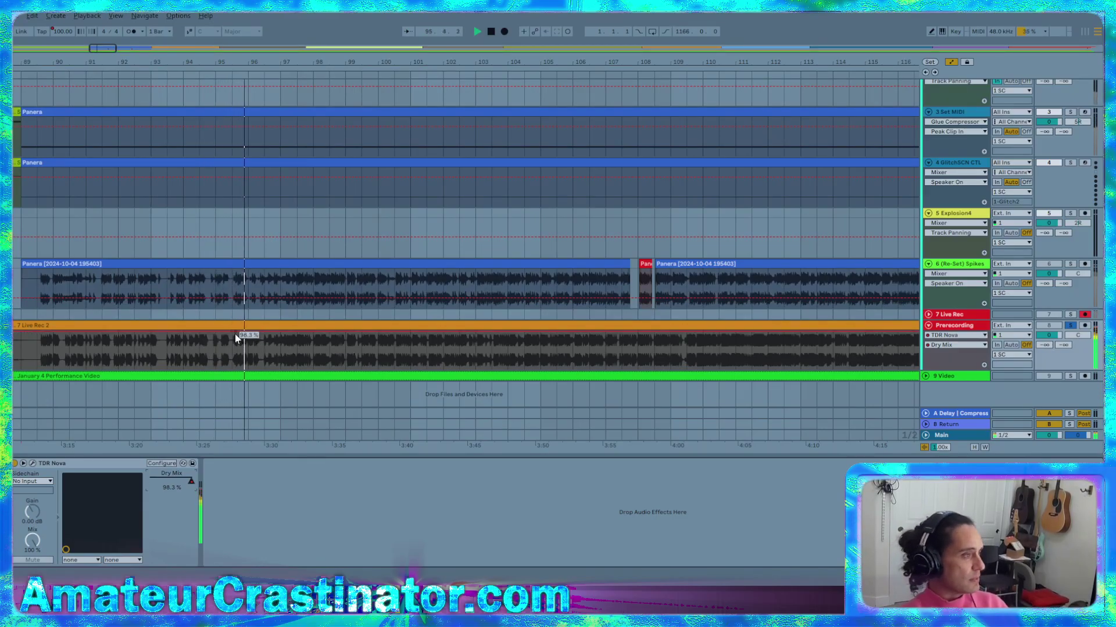
pyautogui.moveTo(241, 338); pyautogui.dragTo(248, 366)
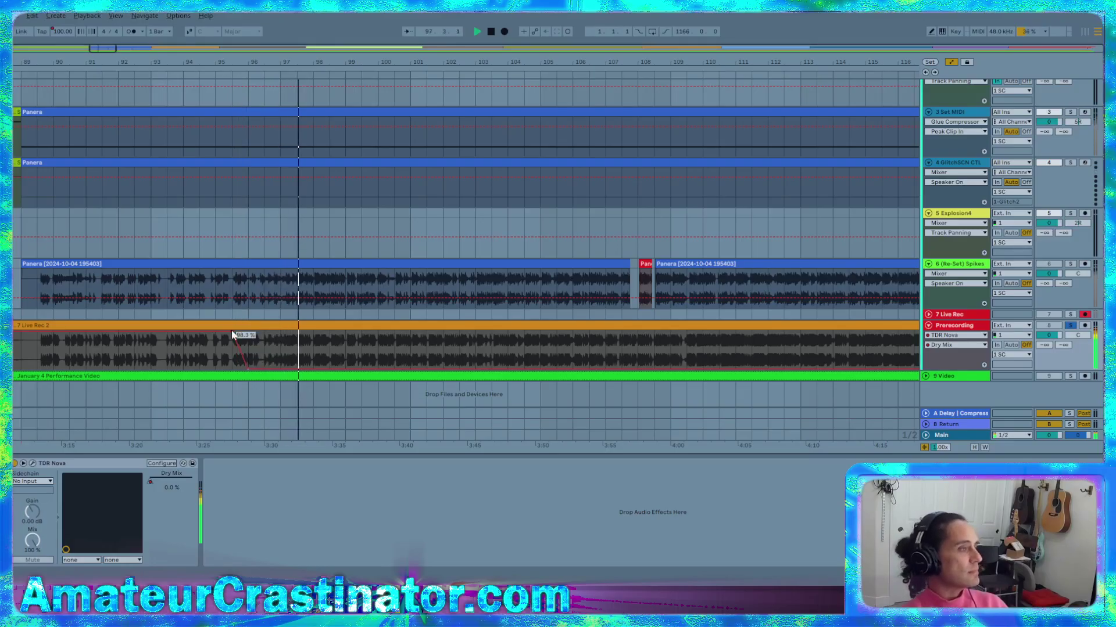
pyautogui.moveTo(232, 332); pyautogui.dragTo(199, 332)
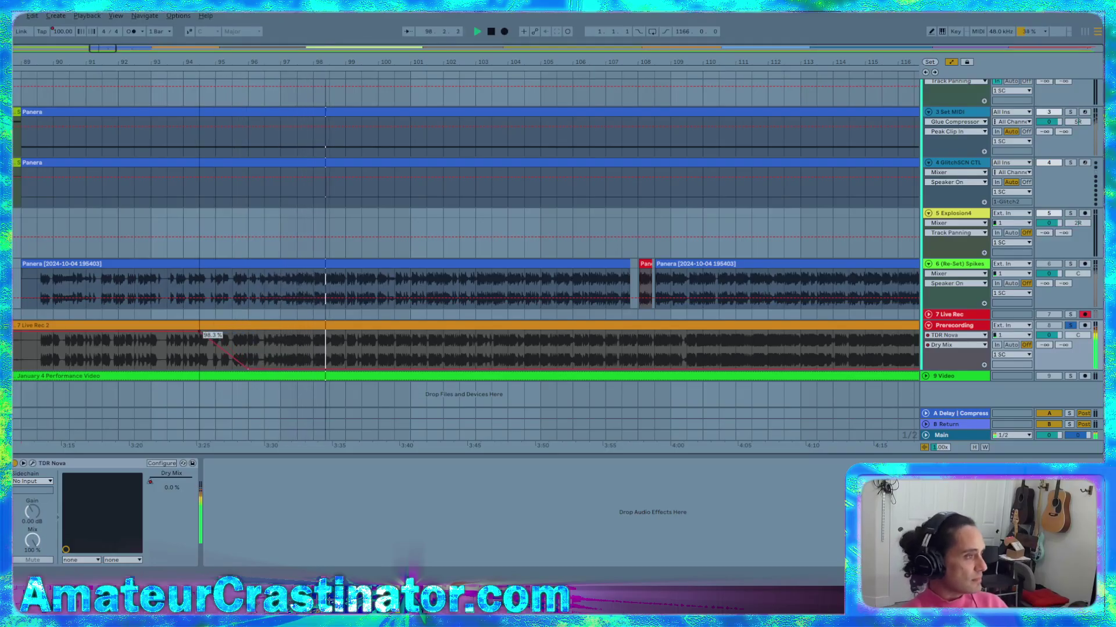
pyautogui.press('space')
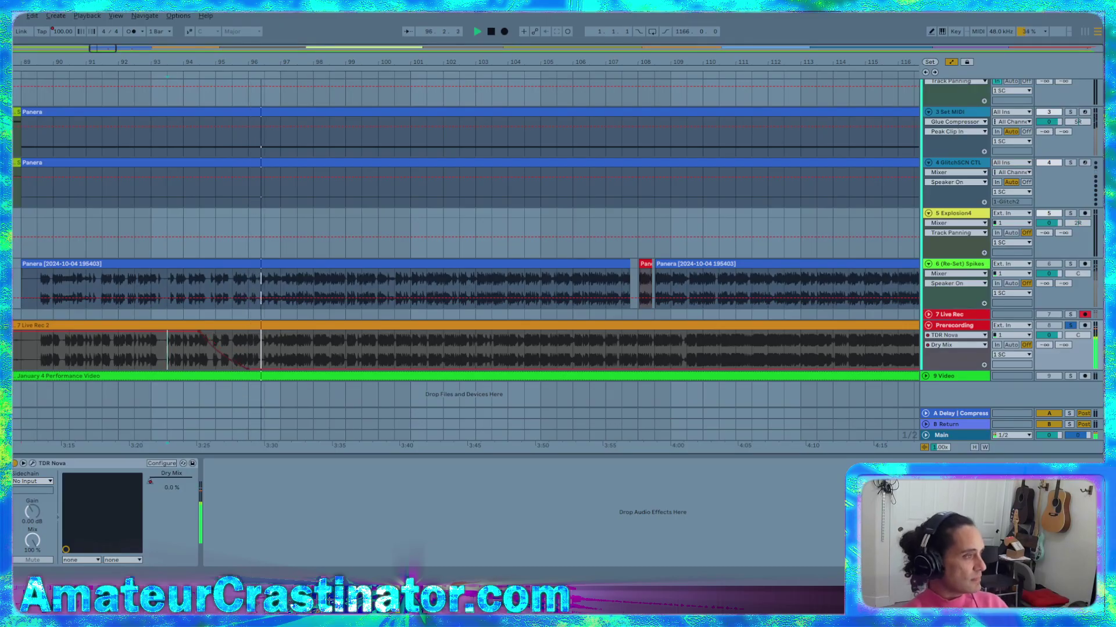
pyautogui.click(201, 366)
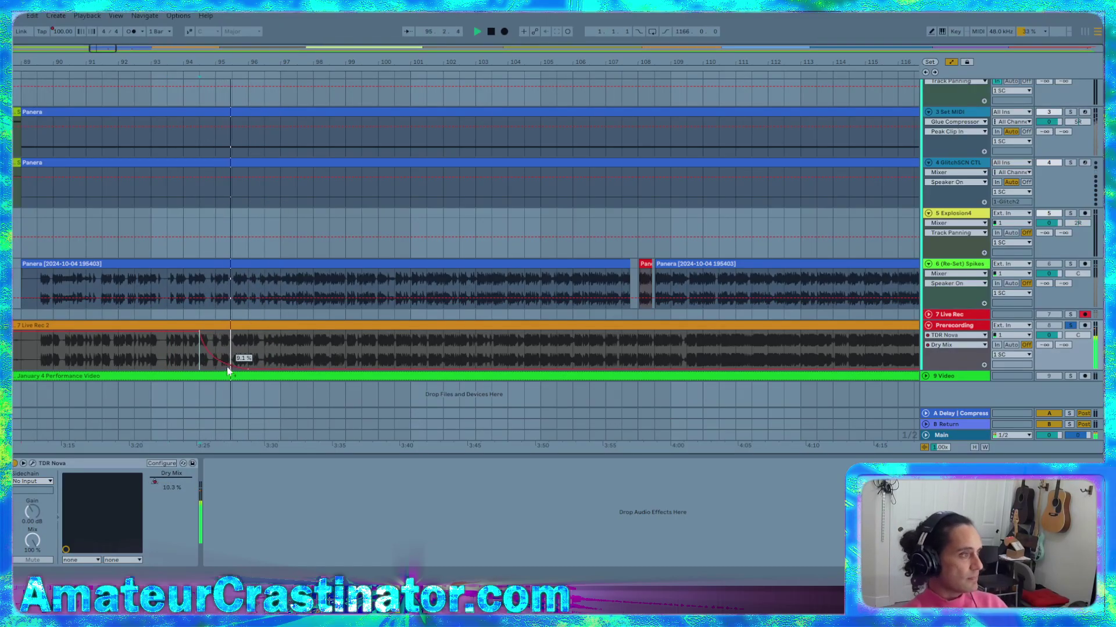
# Open the Nova window during playback and lower band III's threshold to -1.1 dB
pyautogui.click(33, 463)
pyautogui.press('space')
pyautogui.press('space')
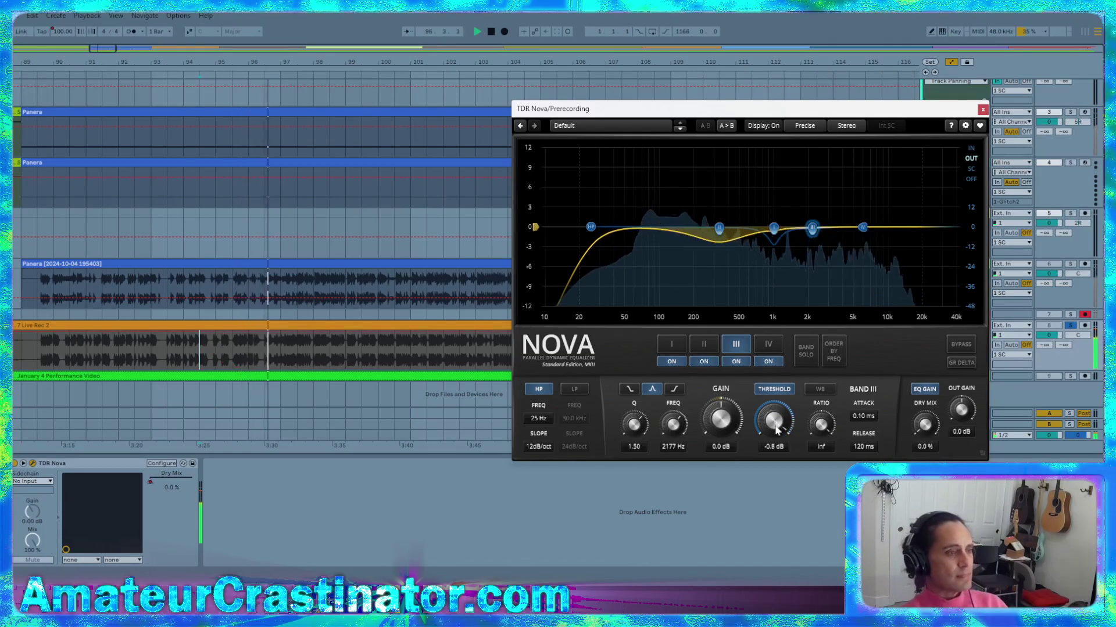
pyautogui.moveTo(775, 423); pyautogui.dragTo(777, 430)
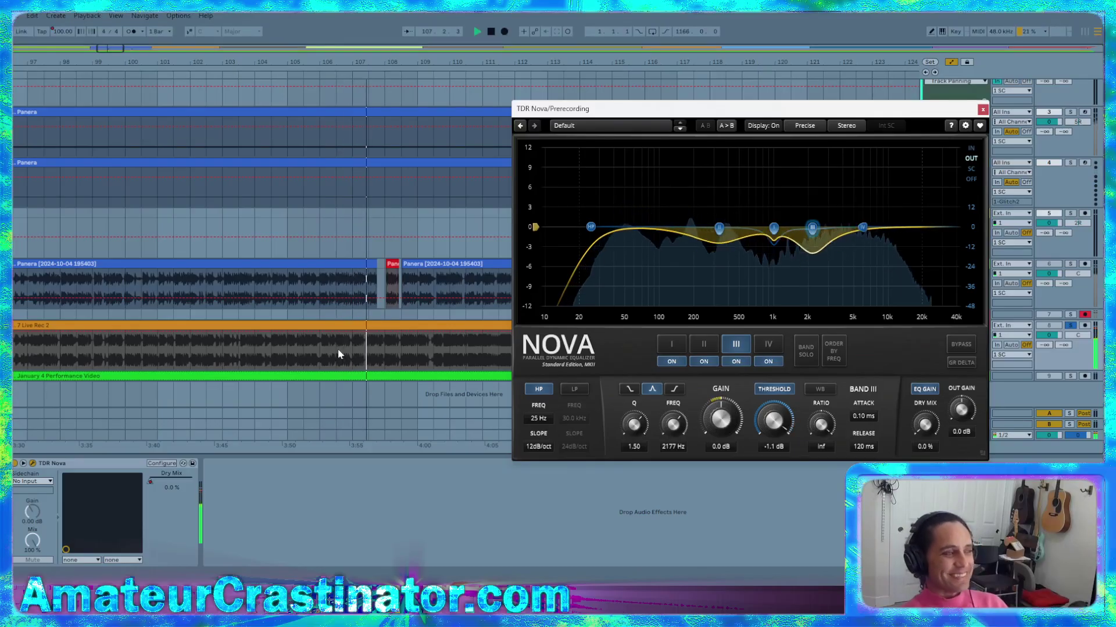
# Play the Panera section from about bar 104 and compare the sound with Nova bypassed and active
pyautogui.click(274, 353)
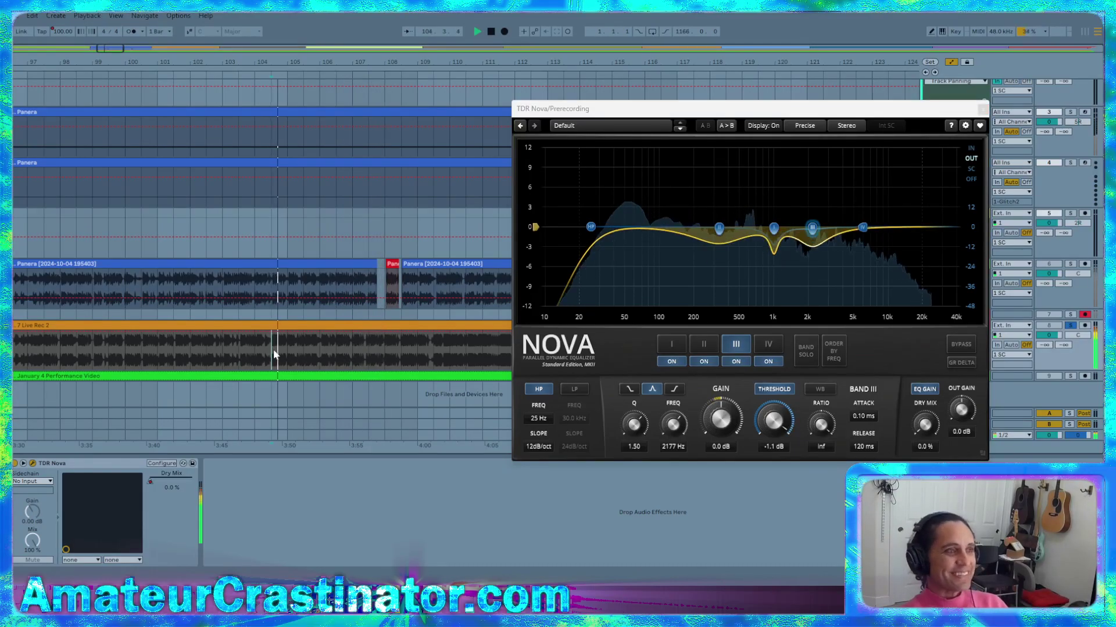
pyautogui.click(955, 346)
pyautogui.click(957, 345)
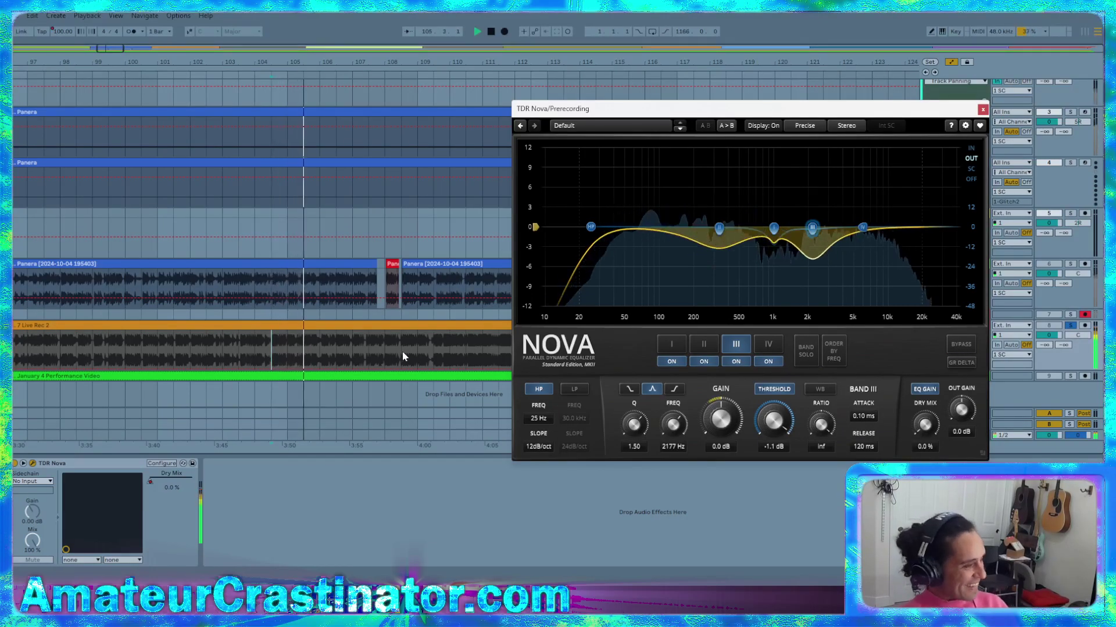
pyautogui.hscroll(5, 426, 364)
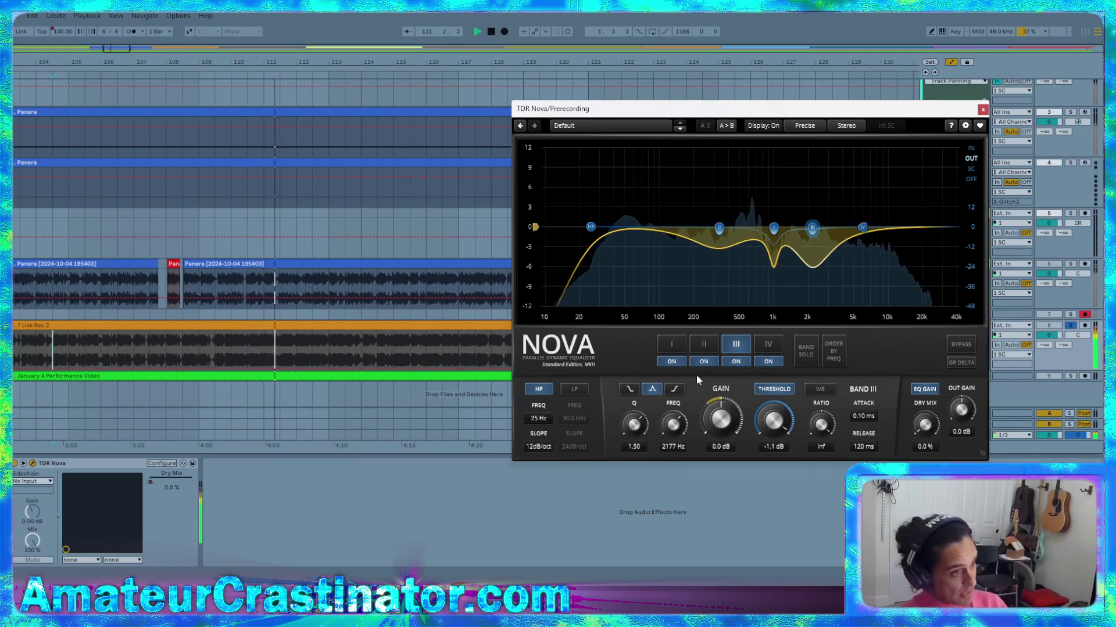
pyautogui.click(960, 344)
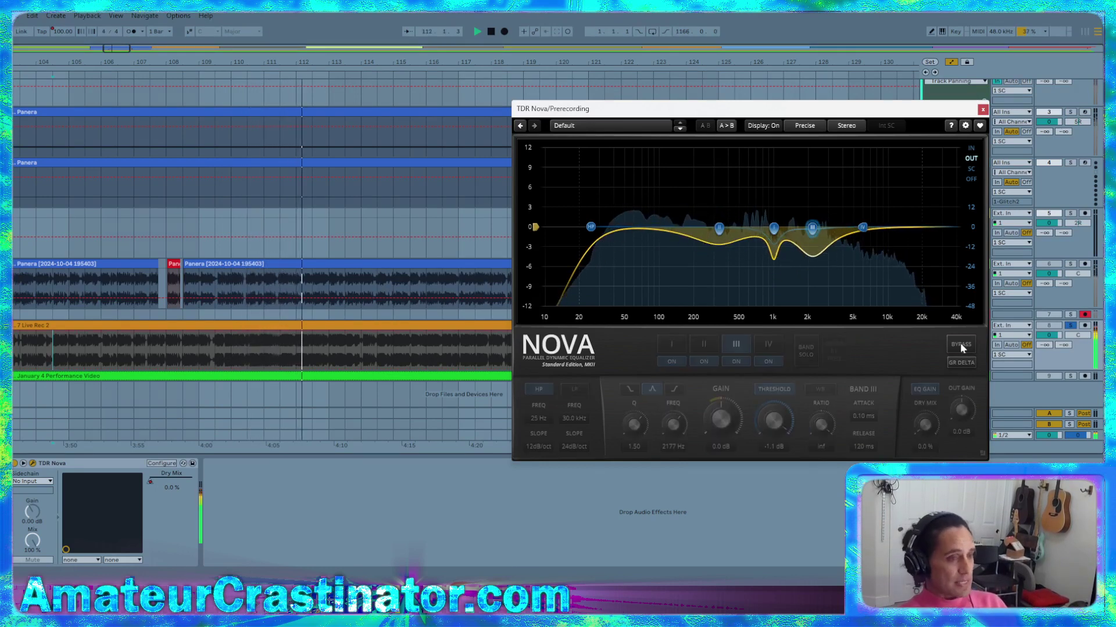
pyautogui.click(961, 345)
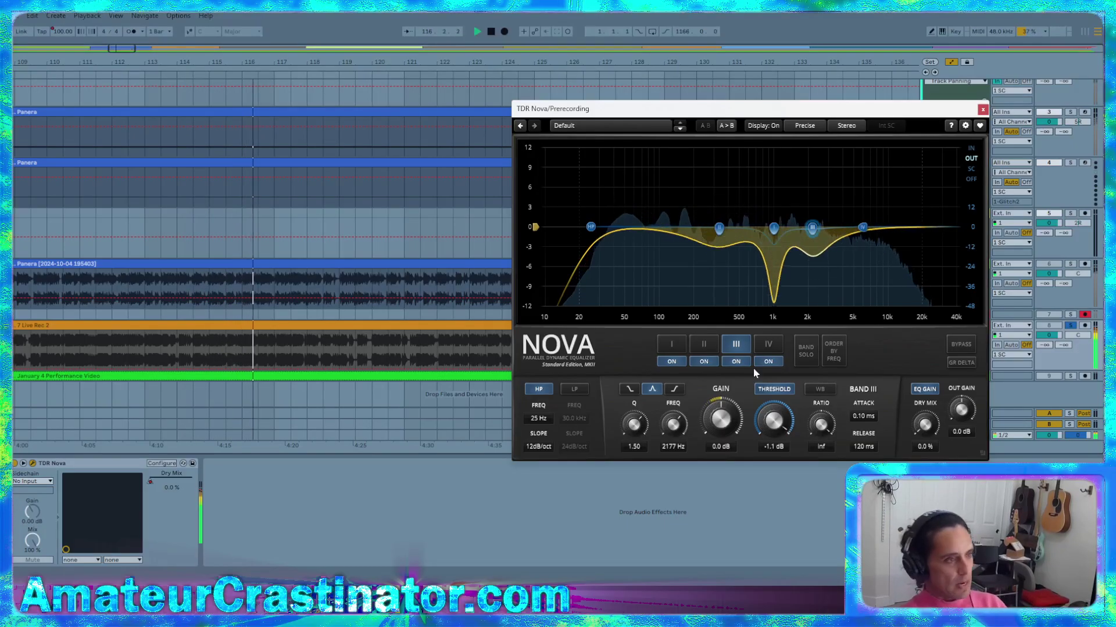
pyautogui.click(954, 347)
pyautogui.click(955, 347)
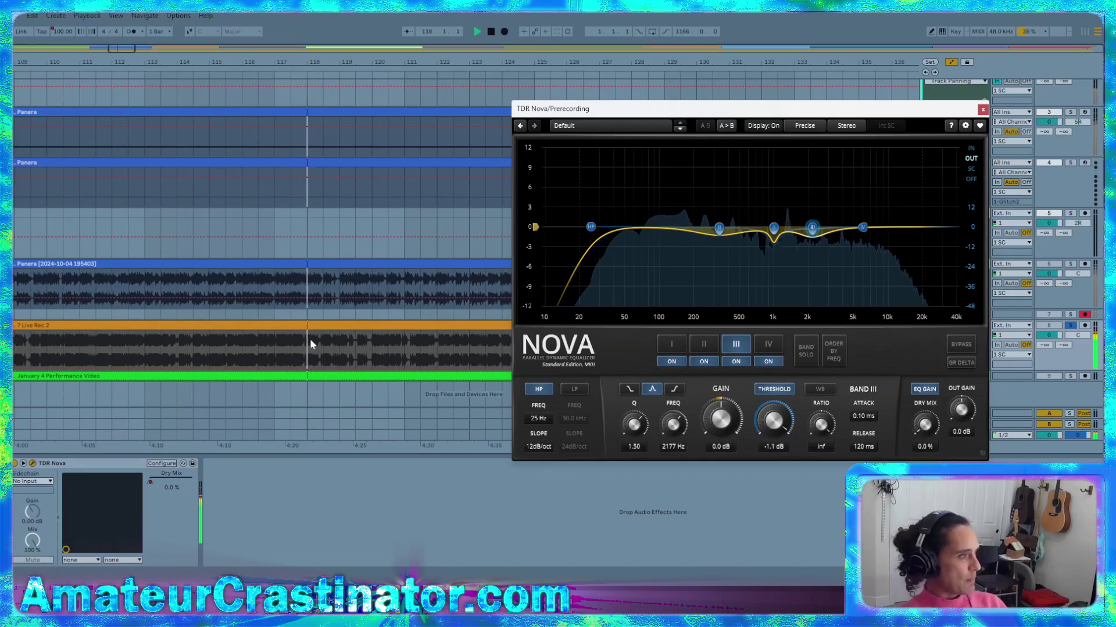
# Replay Panera from about bar 116 and compare the bypassed and active Nova sound after bar 132
pyautogui.click(259, 355)
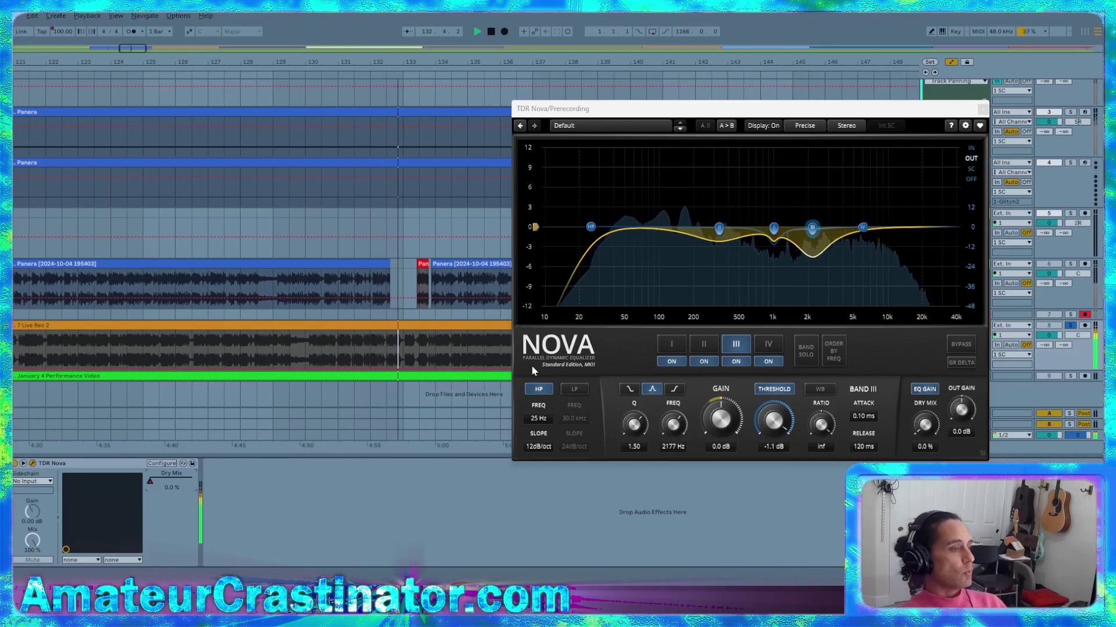
pyautogui.click(963, 347)
pyautogui.click(965, 349)
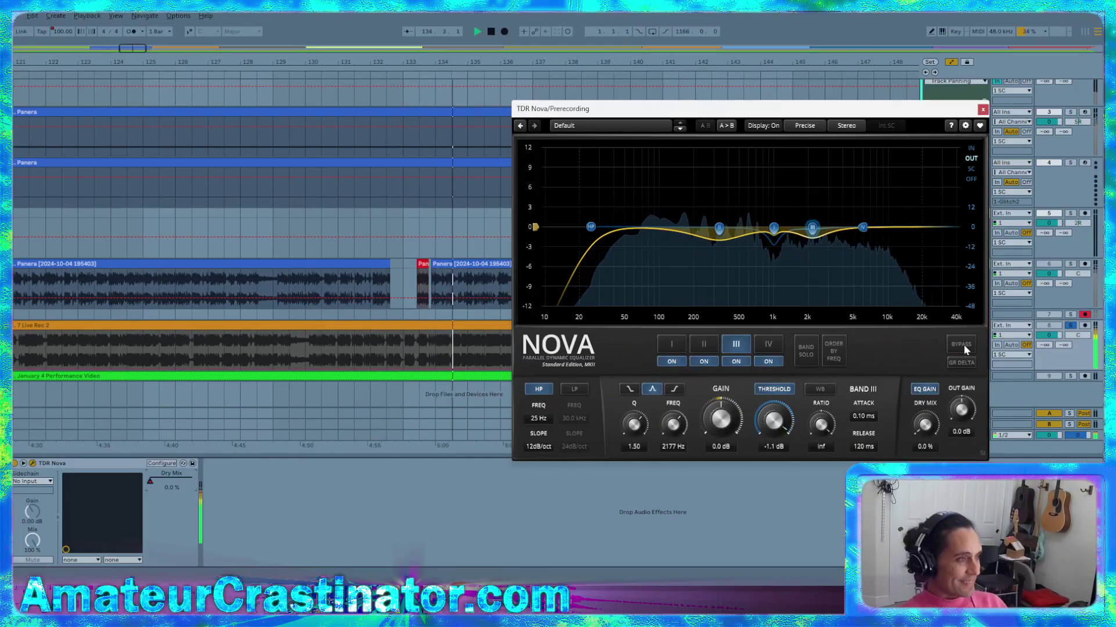
pyautogui.click(963, 347)
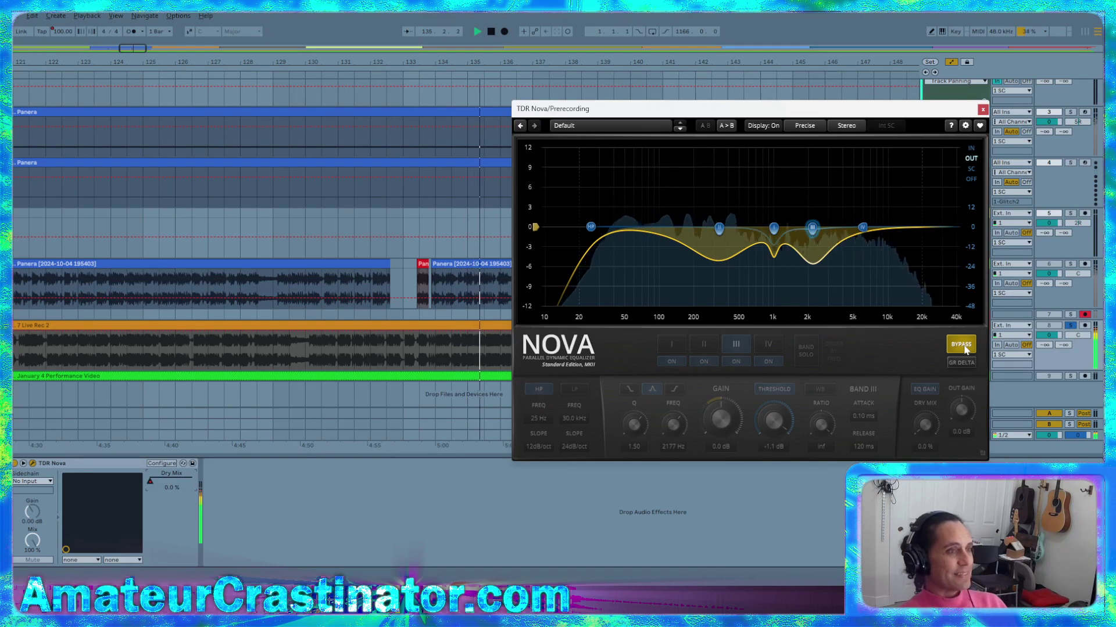
pyautogui.click(963, 347)
# Compare the Turkey Special section's sound with Nova bypassed and active
pyautogui.click(444, 523)
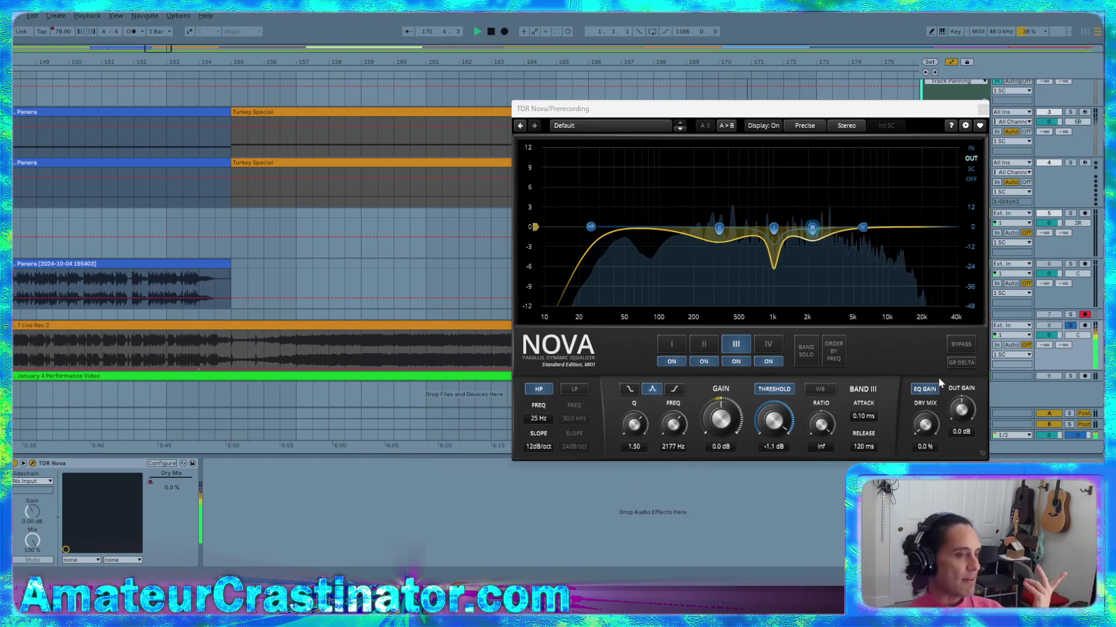
pyautogui.click(959, 345)
pyautogui.click(959, 345)
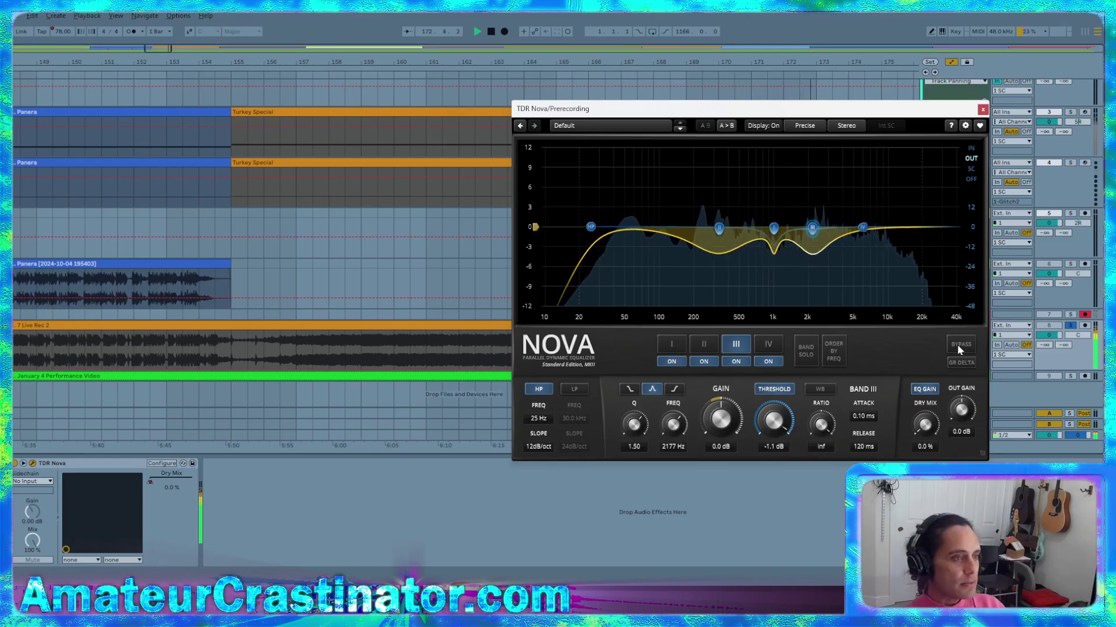
pyautogui.click(958, 346)
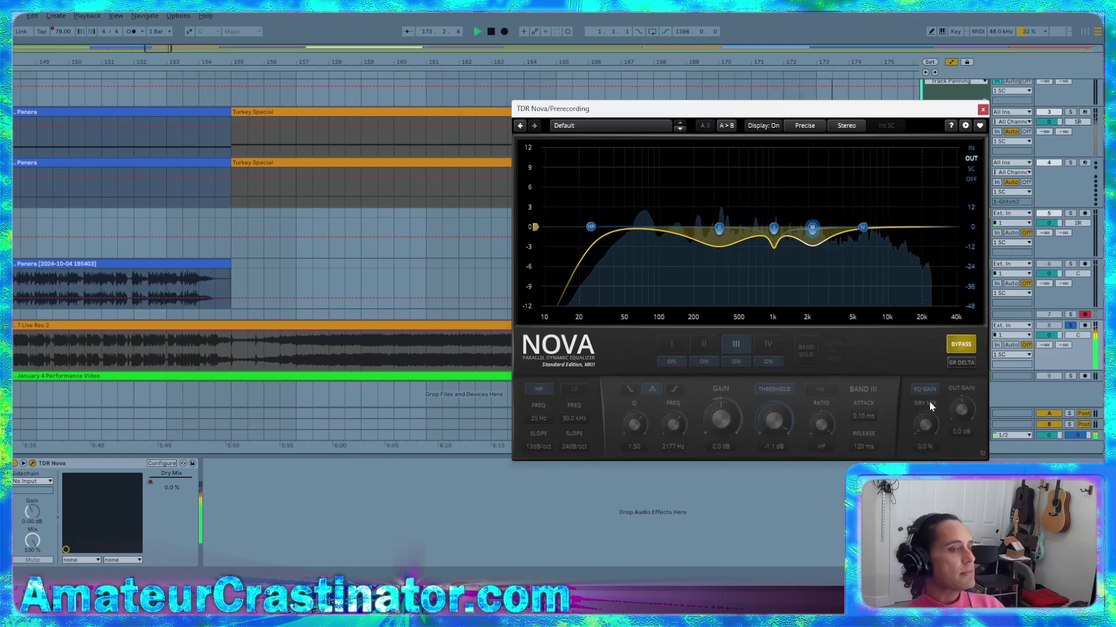
pyautogui.click(957, 347)
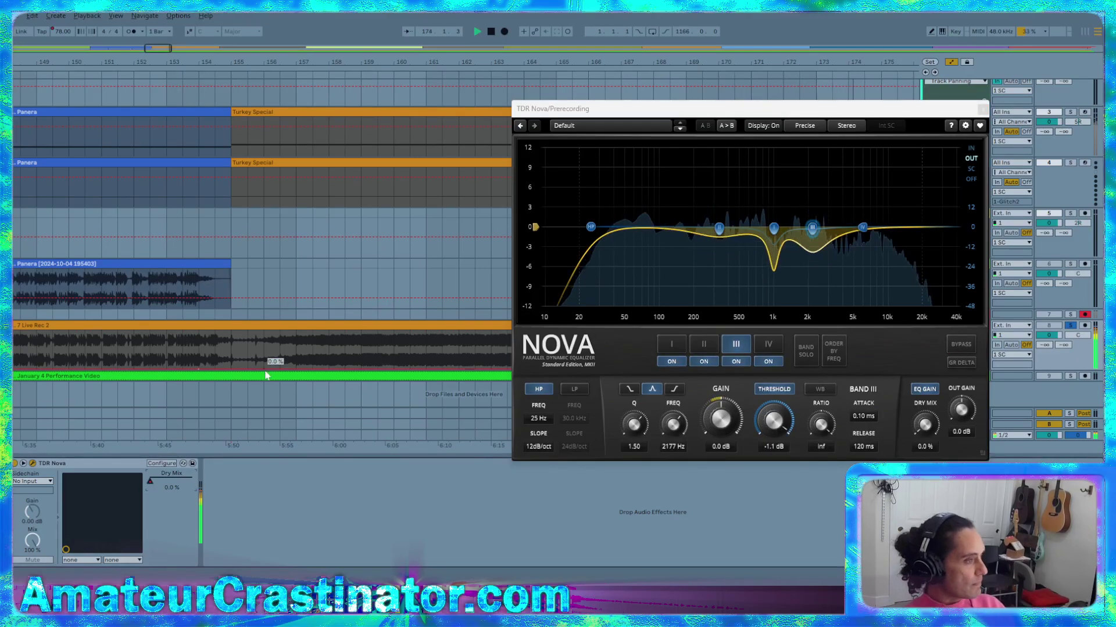
# Draw Dry Mix automation on the Prerecording track rising from 0% to 100% at the transition from Panera to Turkey Special
pyautogui.moveTo(223, 370); pyautogui.dragTo(423, 337)
pyautogui.scroll(-3, 409, 312)
pyautogui.scroll(-5, 409, 311)
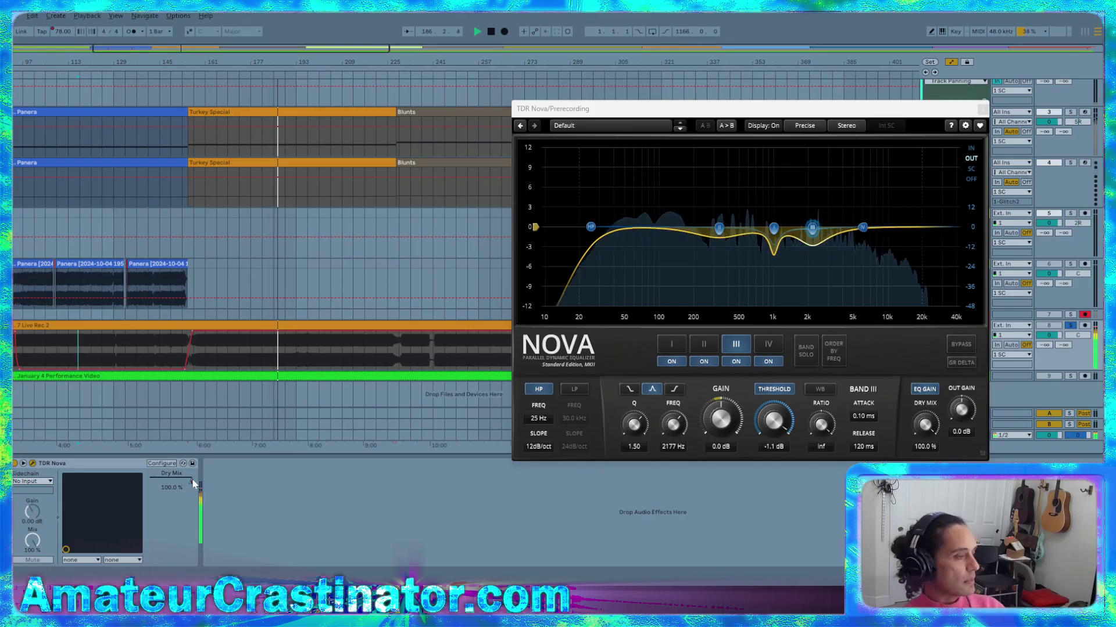
# Move the Nova window aside and compare the end of Turkey Special's sound with Nova bypassed and active
pyautogui.moveTo(194, 484)
pyautogui.mouseDown()
pyautogui.moveTo(150, 484)
pyautogui.moveTo(193, 484)
pyautogui.mouseUp()
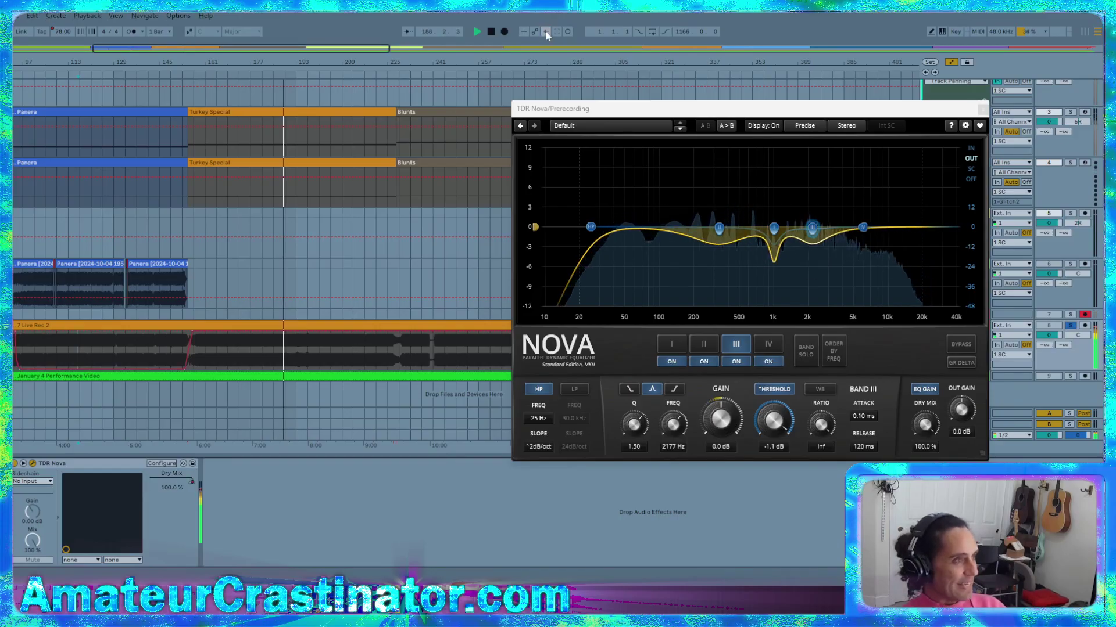
pyautogui.moveTo(925, 113)
pyautogui.mouseDown()
pyautogui.moveTo(551, 98)
pyautogui.moveTo(1030, 85)
pyautogui.moveTo(881, 85)
pyautogui.moveTo(930, 99)
pyautogui.moveTo(906, 115)
pyautogui.mouseUp()
pyautogui.scroll(-5, 325, 314)
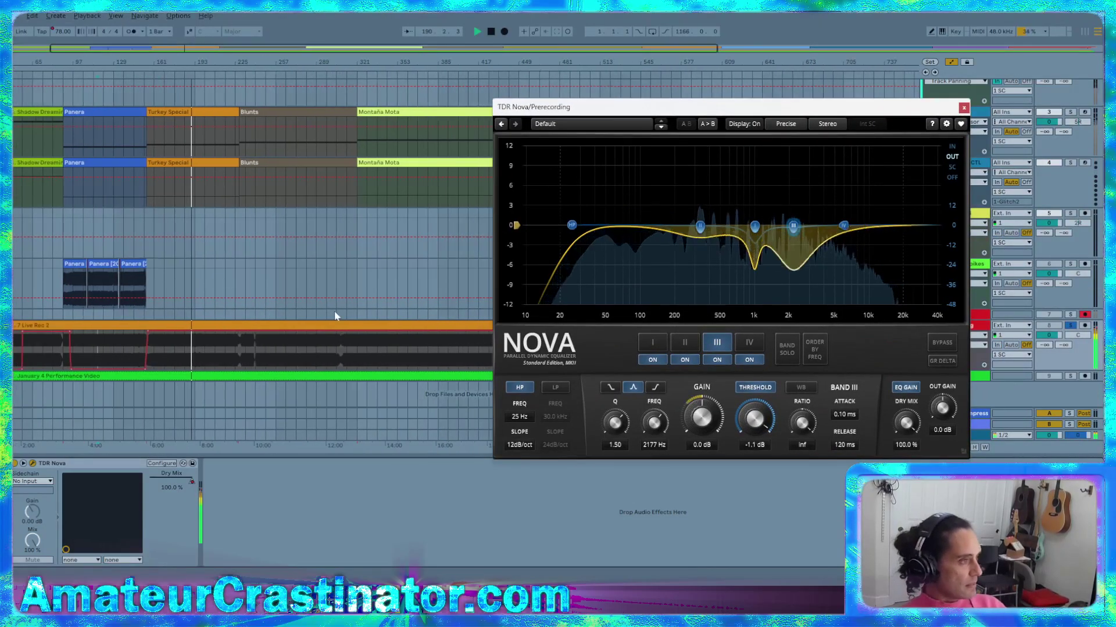
pyautogui.scroll(-3, 338, 313)
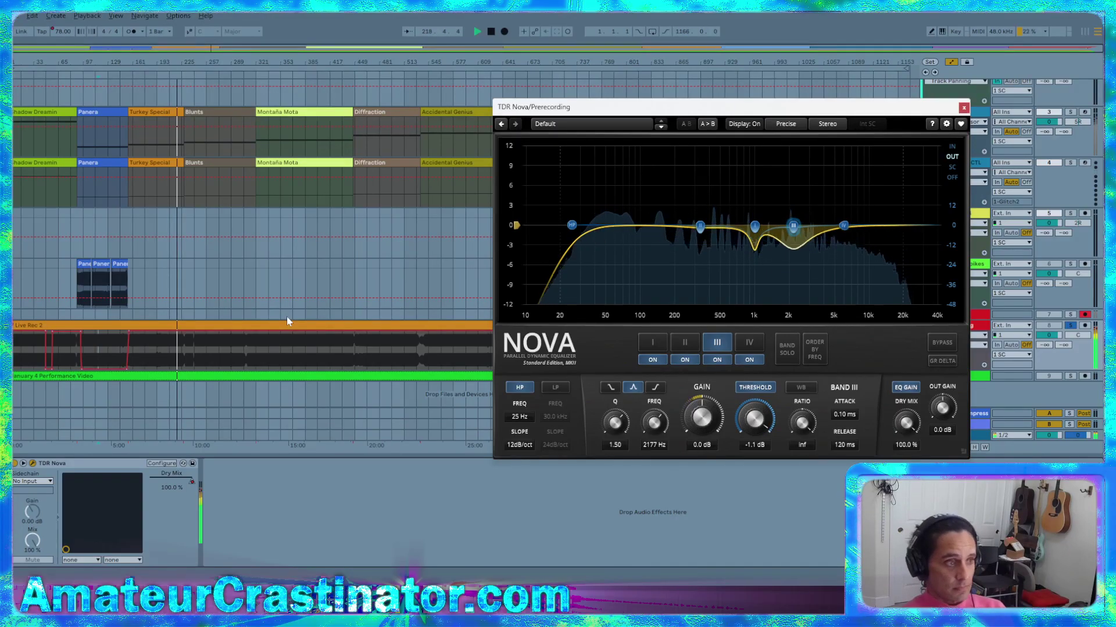
pyautogui.click(942, 343)
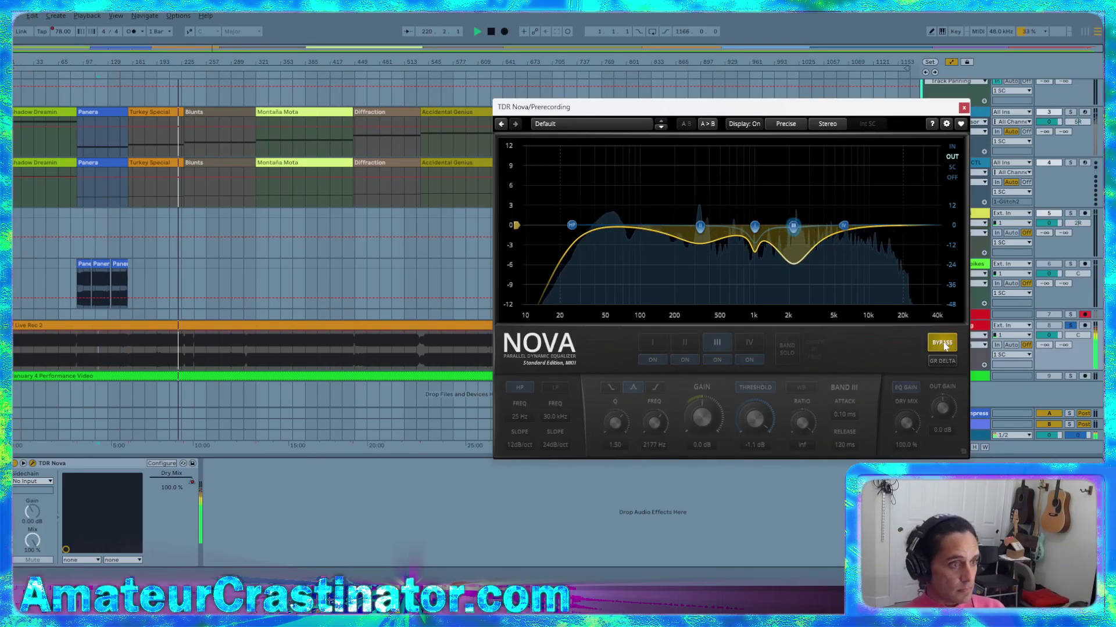
pyautogui.click(942, 343)
pyautogui.click(942, 343)
pyautogui.click(942, 343)
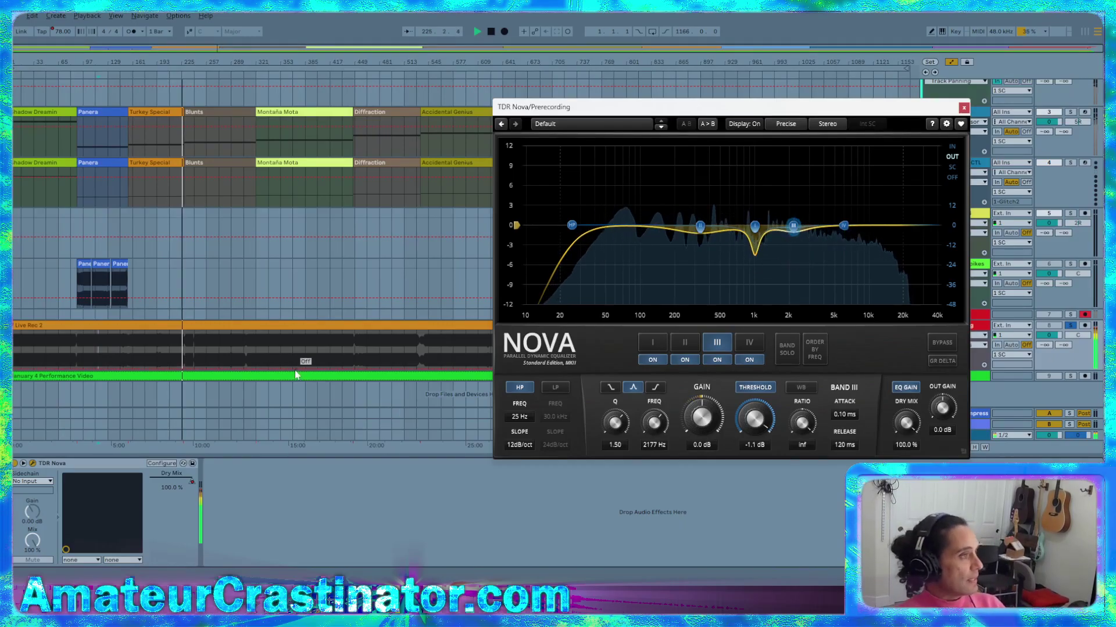
# Examine the Blunts waveform on the Prerecording track and play the section from about bar 256
pyautogui.scroll(4, 217, 367)
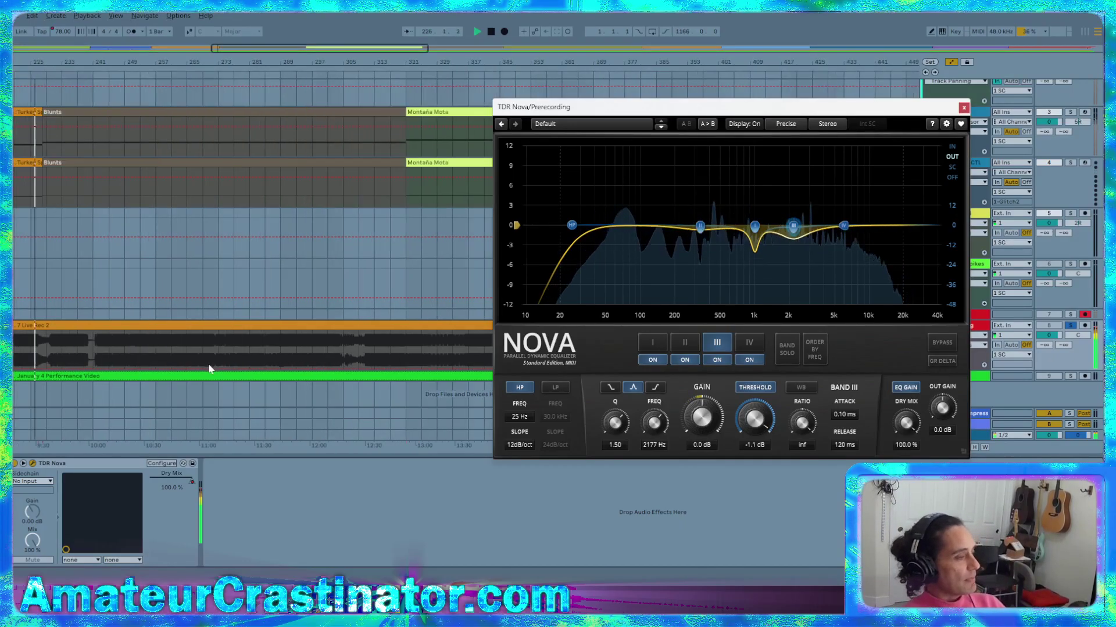
pyautogui.scroll(5, 76, 357)
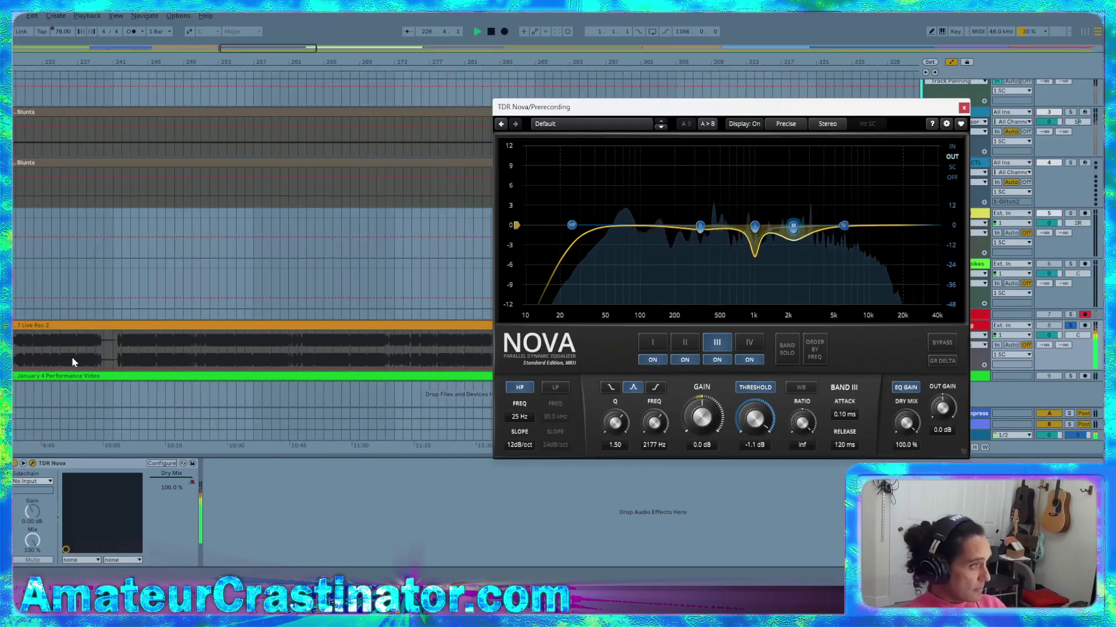
pyautogui.hscroll(-5, 81, 351)
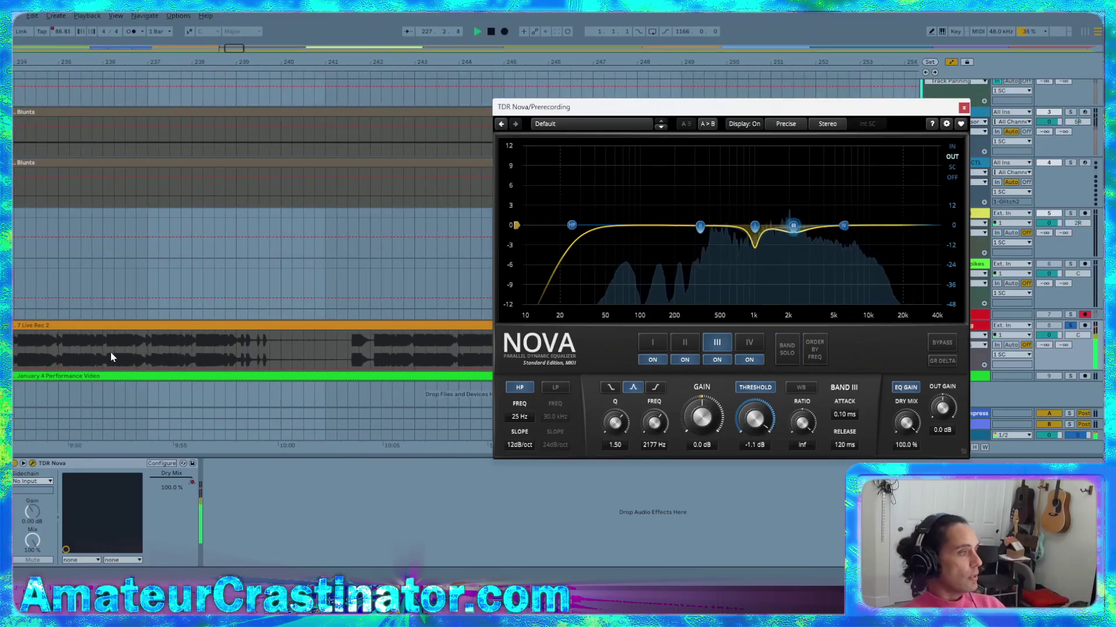
pyautogui.hscroll(-1, 145, 363)
pyautogui.scroll(1, 145, 363)
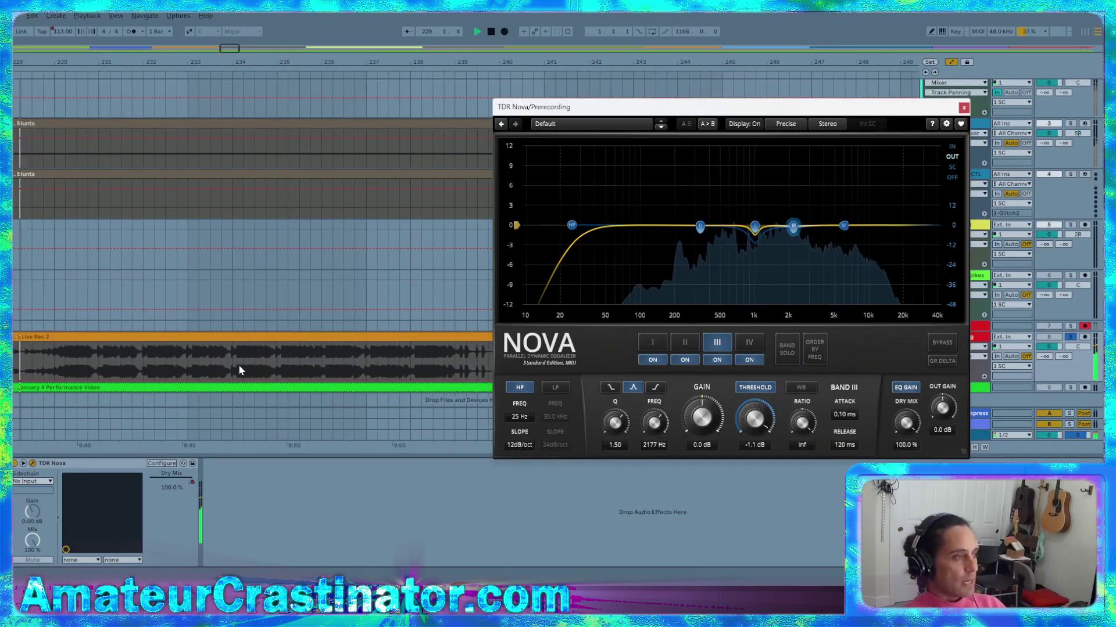
pyautogui.scroll(-1, 238, 365)
pyautogui.hscroll(1, 305, 349)
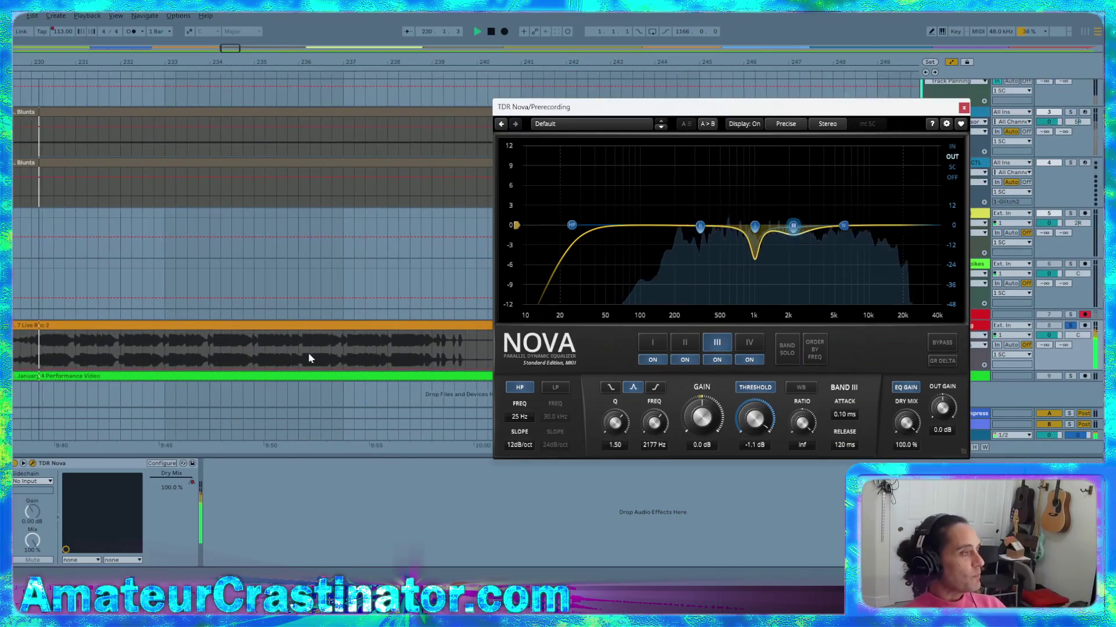
pyautogui.hscroll(2, 283, 368)
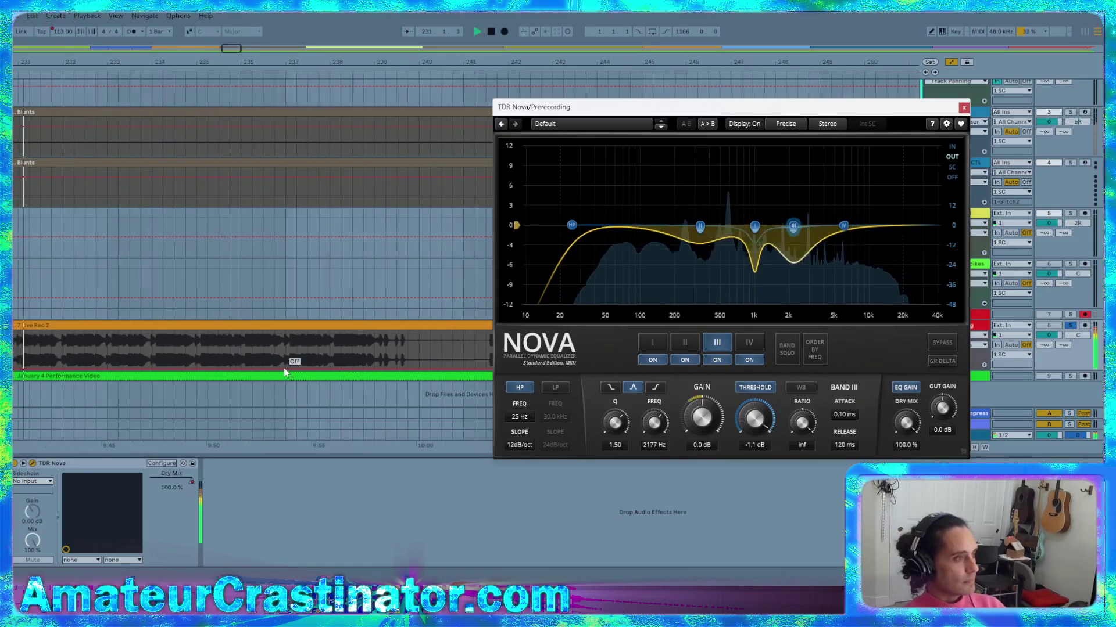
pyautogui.hscroll(10, 336, 367)
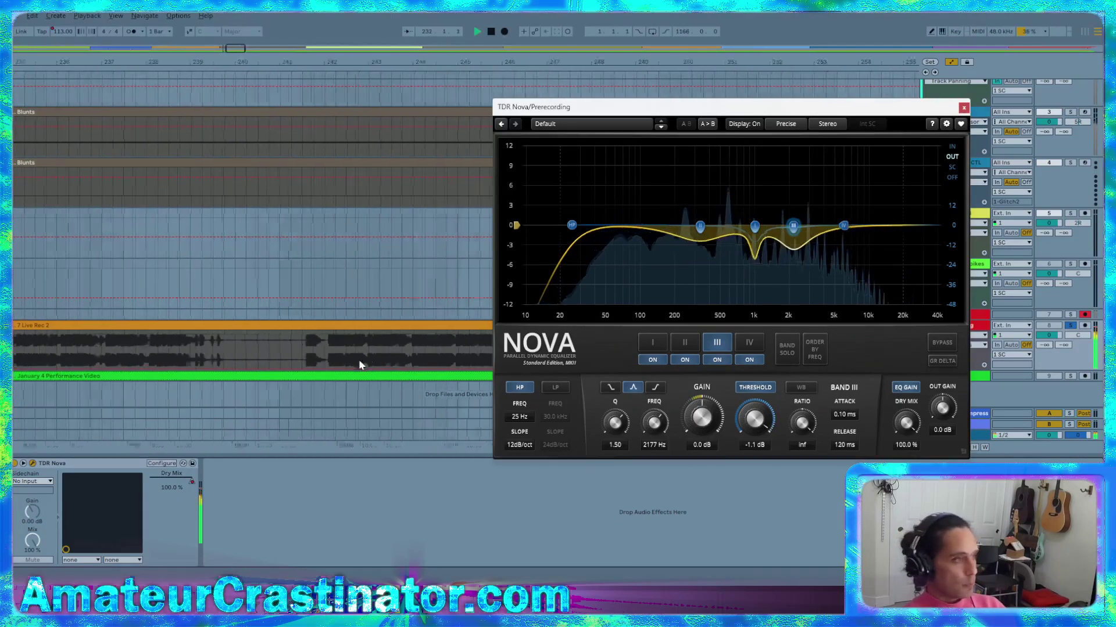
pyautogui.hscroll(11, 370, 351)
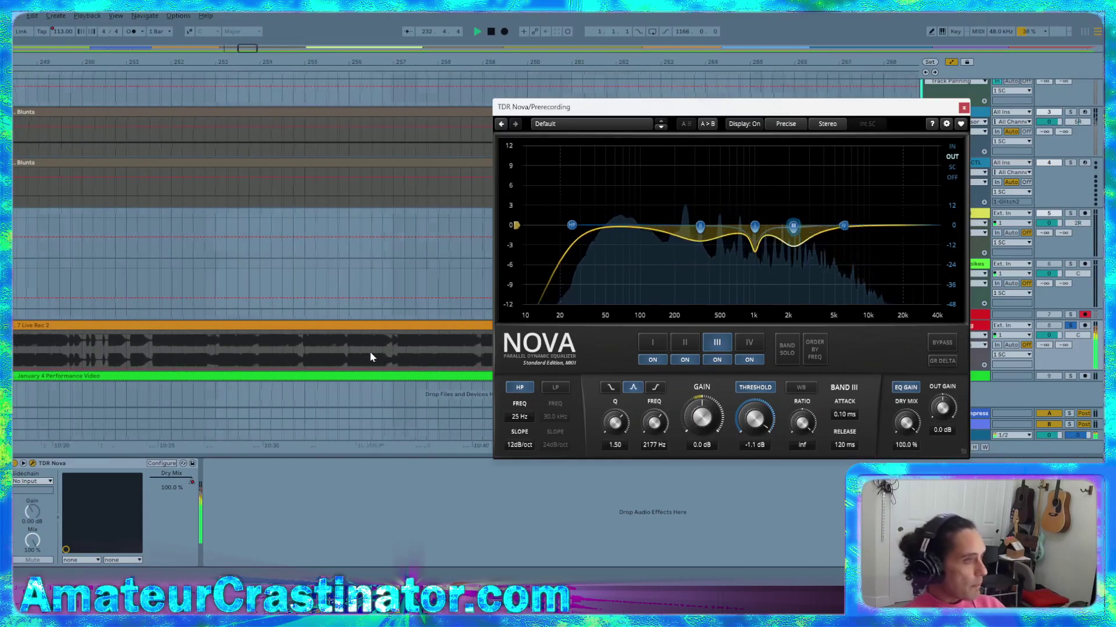
pyautogui.click(167, 348)
# Check the rest of the Blunts section and play its transition into Montaña Mota from about bar 318
pyautogui.hscroll(8, 366, 355)
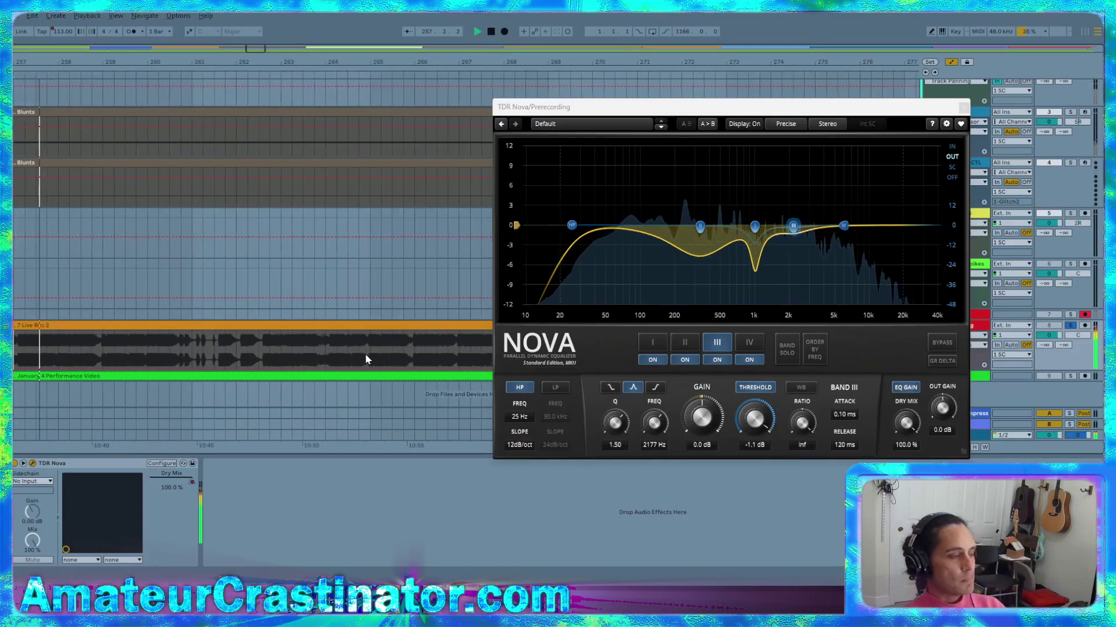
pyautogui.hscroll(12, 366, 359)
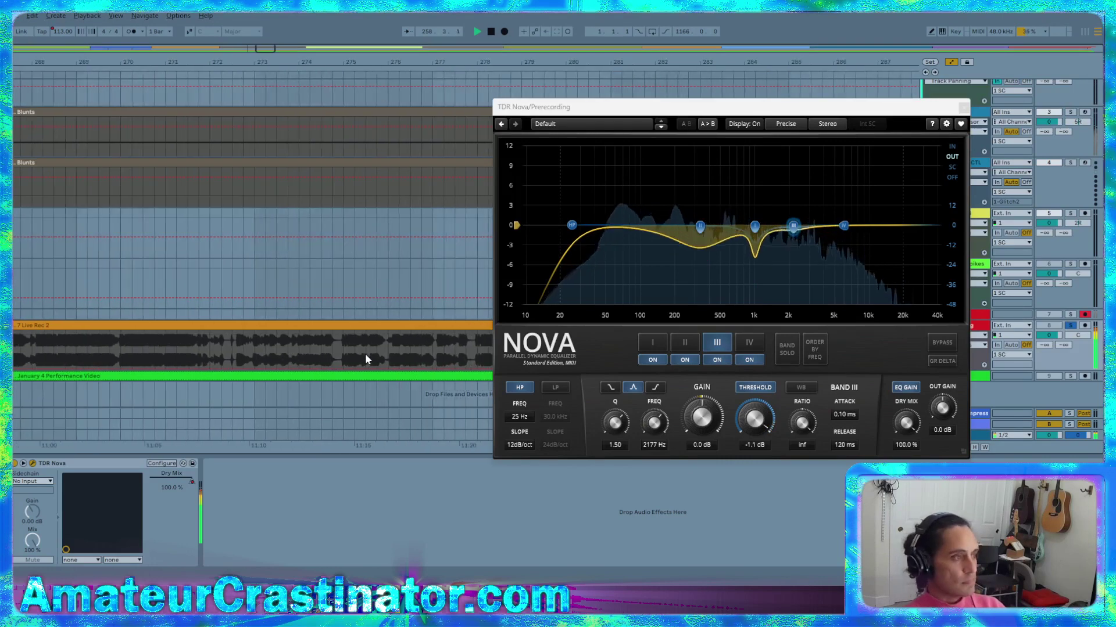
pyautogui.hscroll(3, 367, 354)
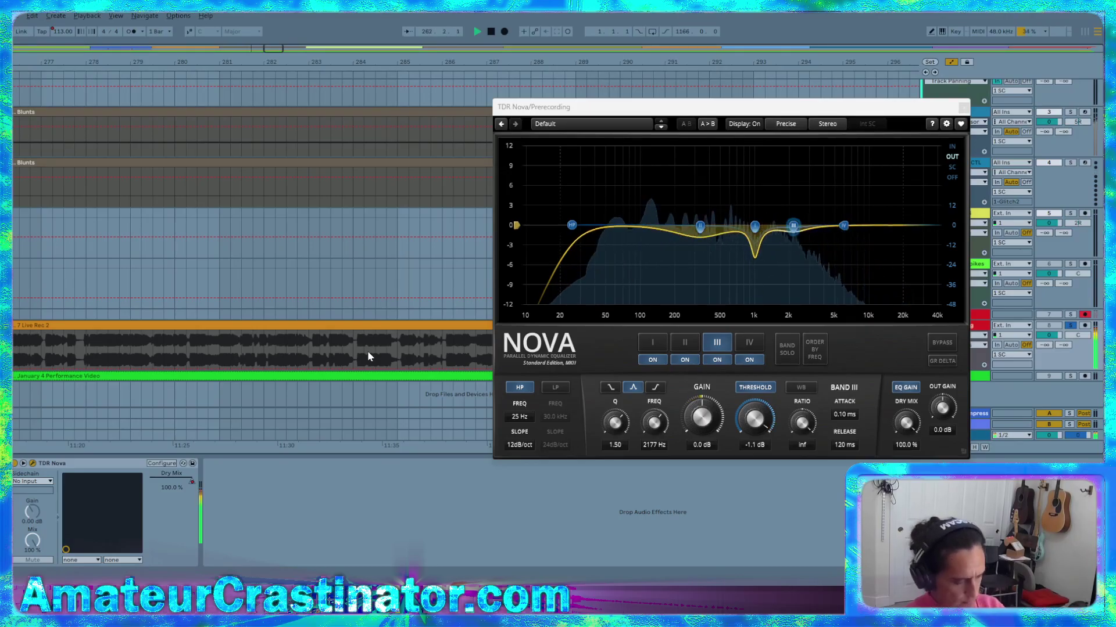
pyautogui.scroll(-10, 368, 356)
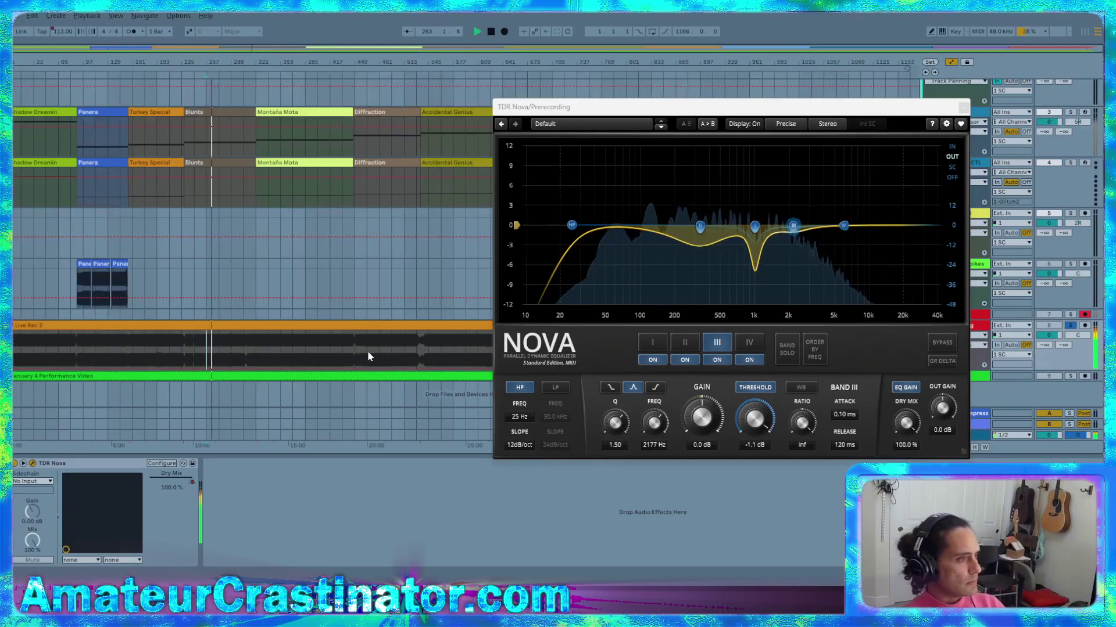
pyautogui.scroll(4, 365, 356)
pyautogui.scroll(-5, 152, 344)
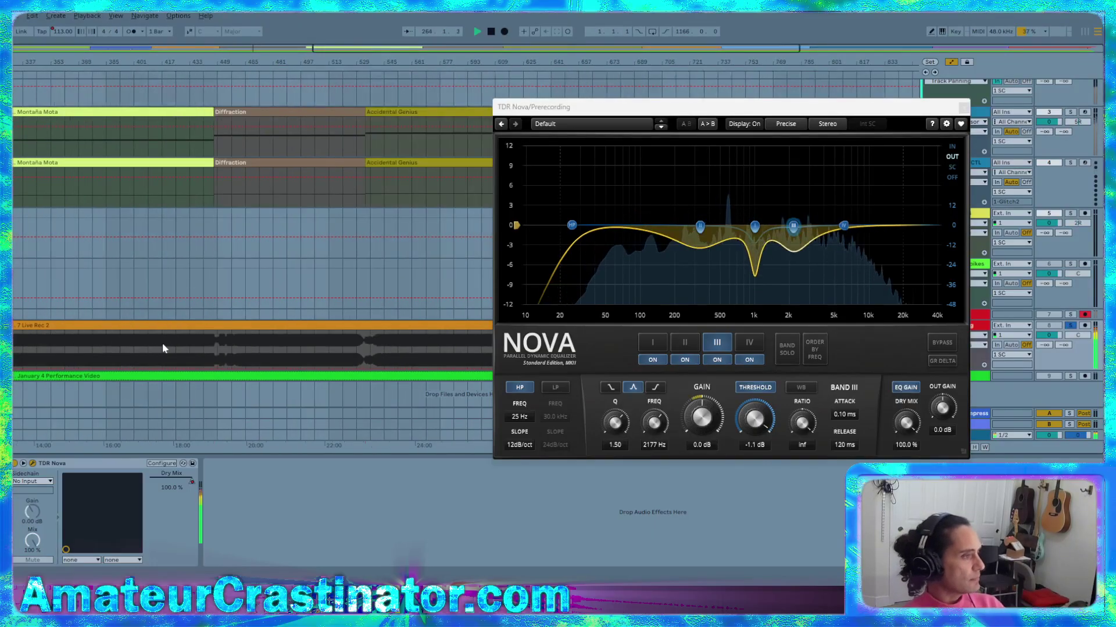
pyautogui.scroll(5, 242, 348)
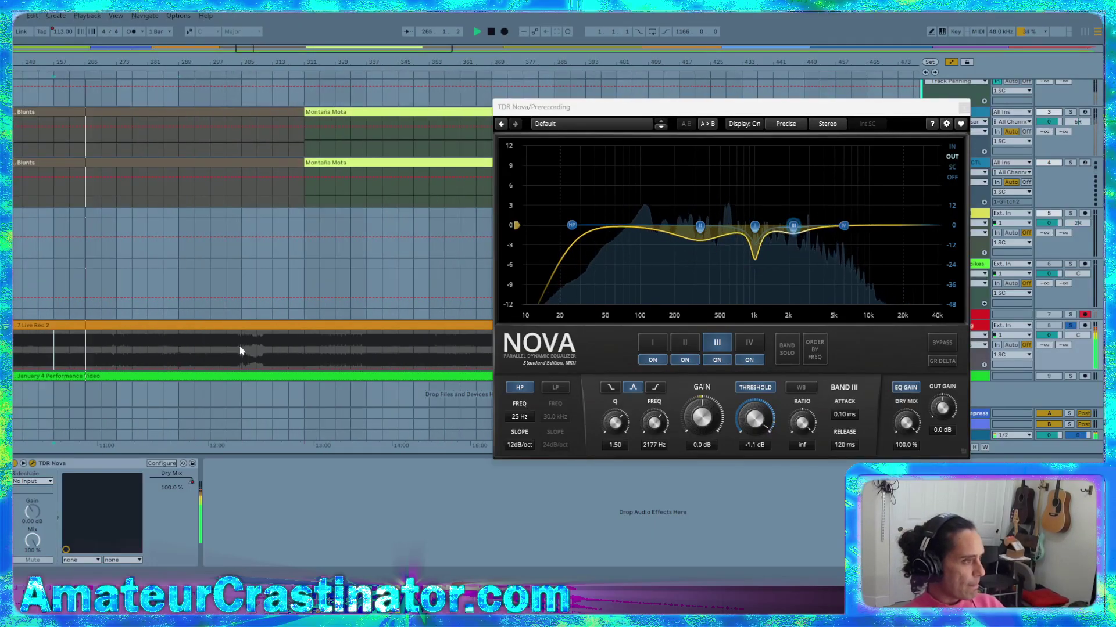
pyautogui.scroll(4, 169, 346)
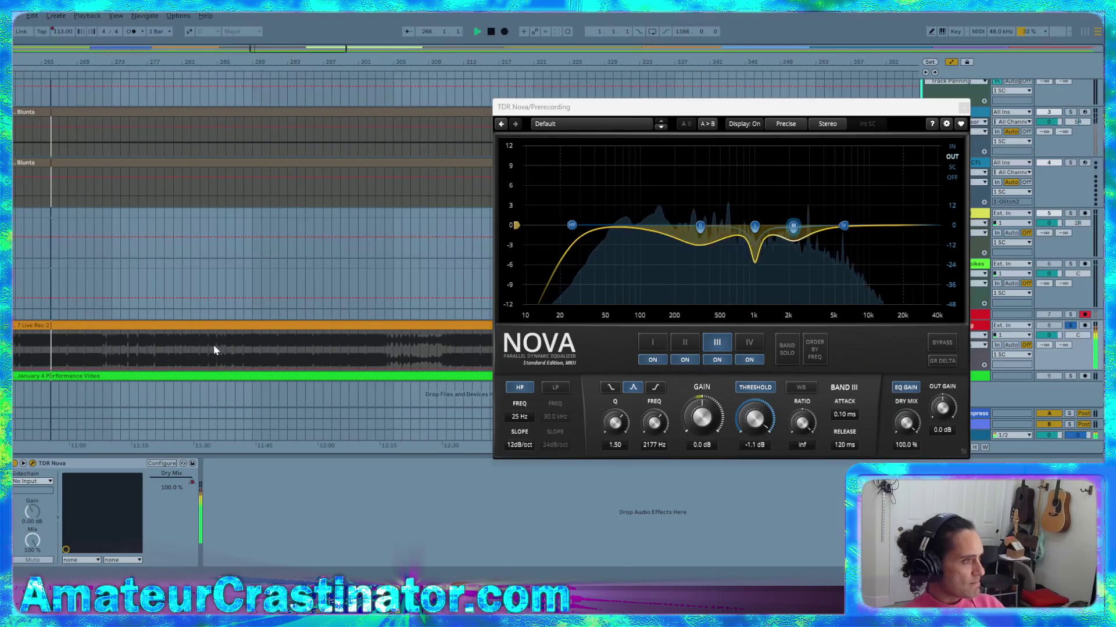
pyautogui.hscroll(6, 263, 344)
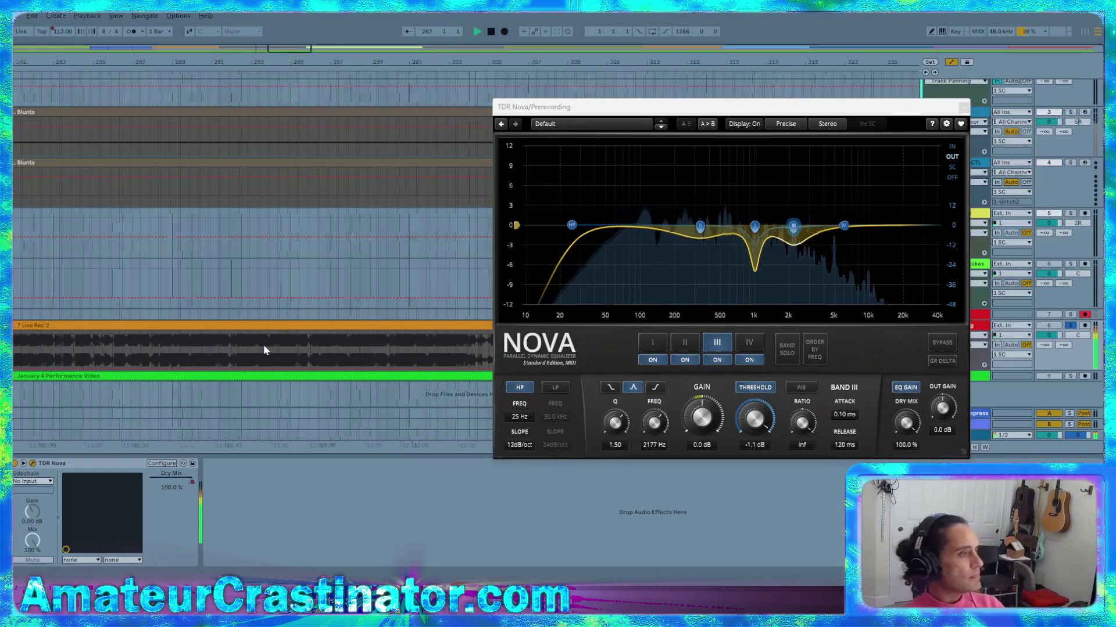
pyautogui.hscroll(5, 261, 349)
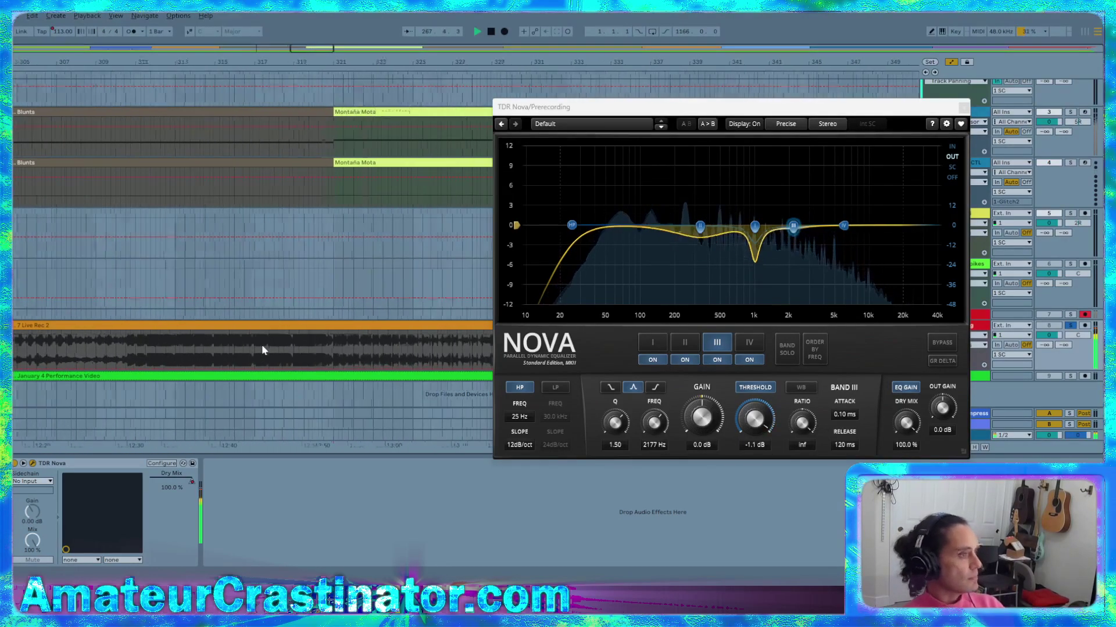
pyautogui.hscroll(1, 262, 349)
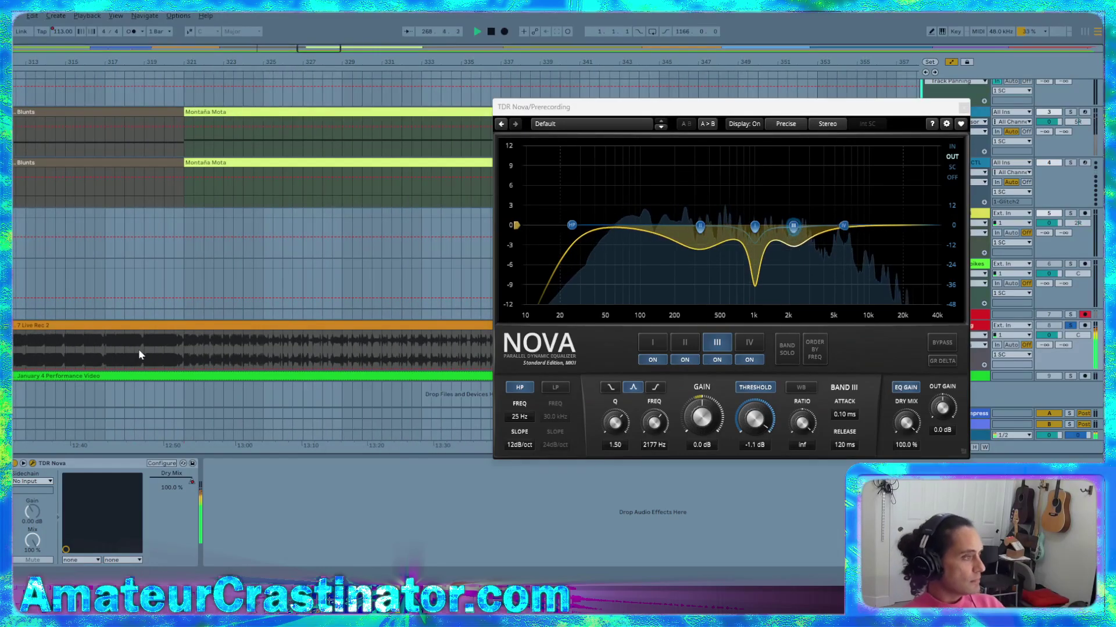
pyautogui.click(135, 351)
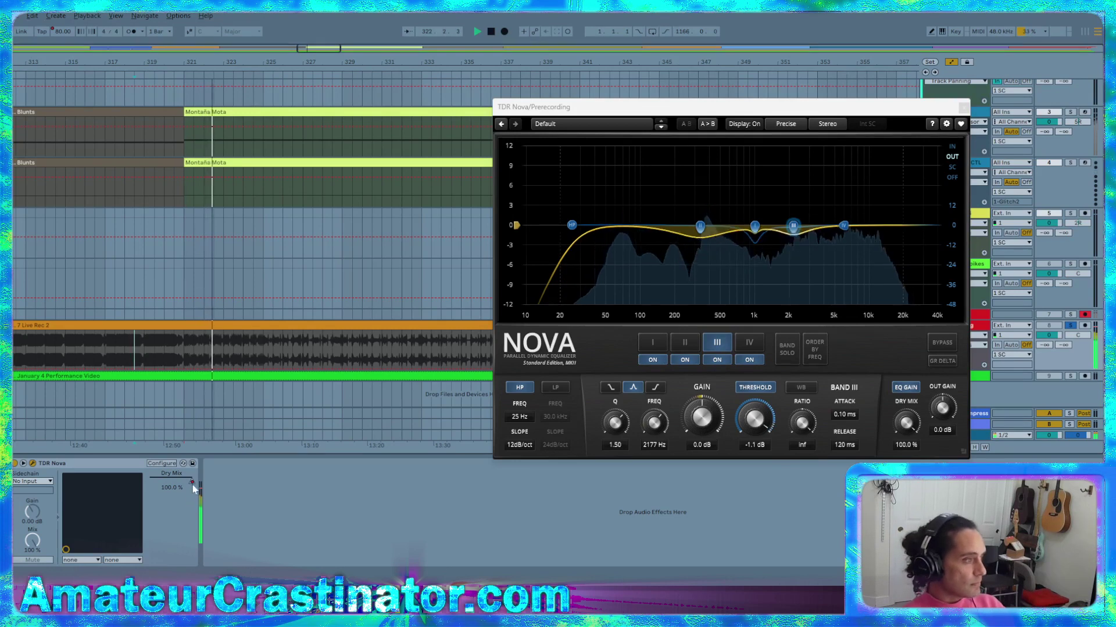
# Compare the opening of Montaña Mota with Nova's Dry Mix at 0% and 100%, and re-enable the automation
pyautogui.moveTo(172, 488); pyautogui.dragTo(172, 523)
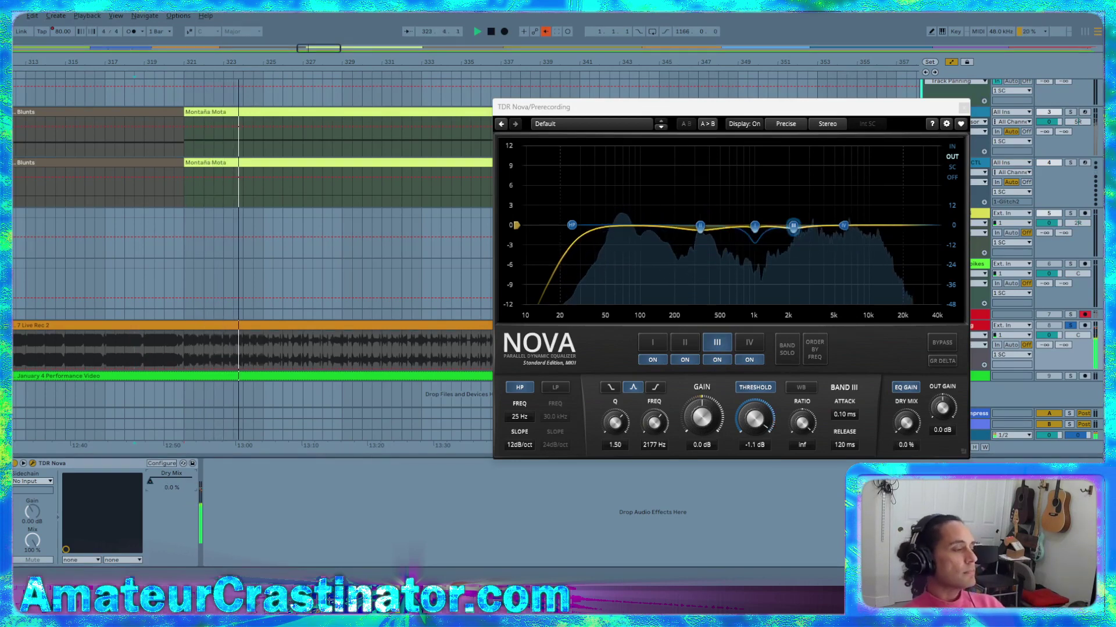
pyautogui.moveTo(172, 488); pyautogui.dragTo(172, 452)
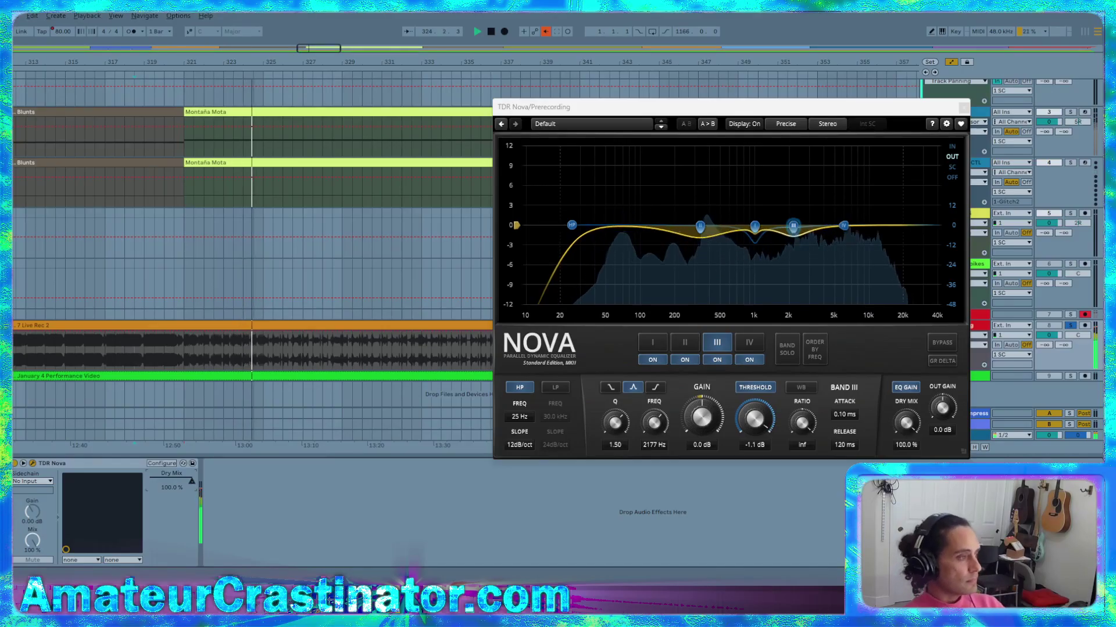
pyautogui.click(545, 32)
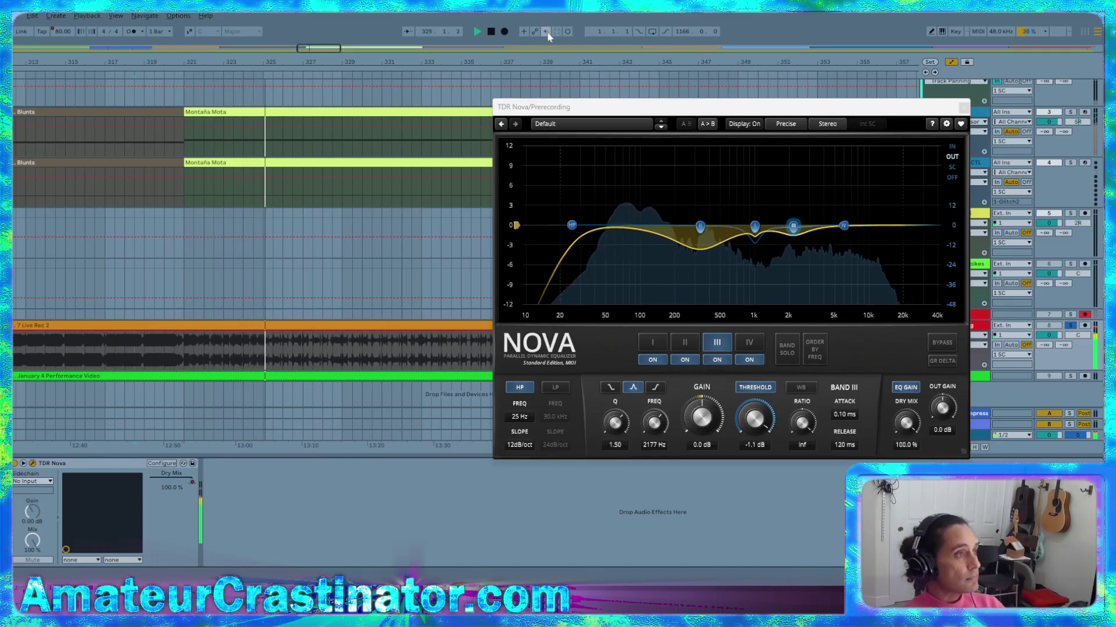
# Play the Prerecording track near the end of Montaña Mota and check the January 4 performance video
pyautogui.scroll(-4, 425, 327)
pyautogui.hscroll(4, 439, 329)
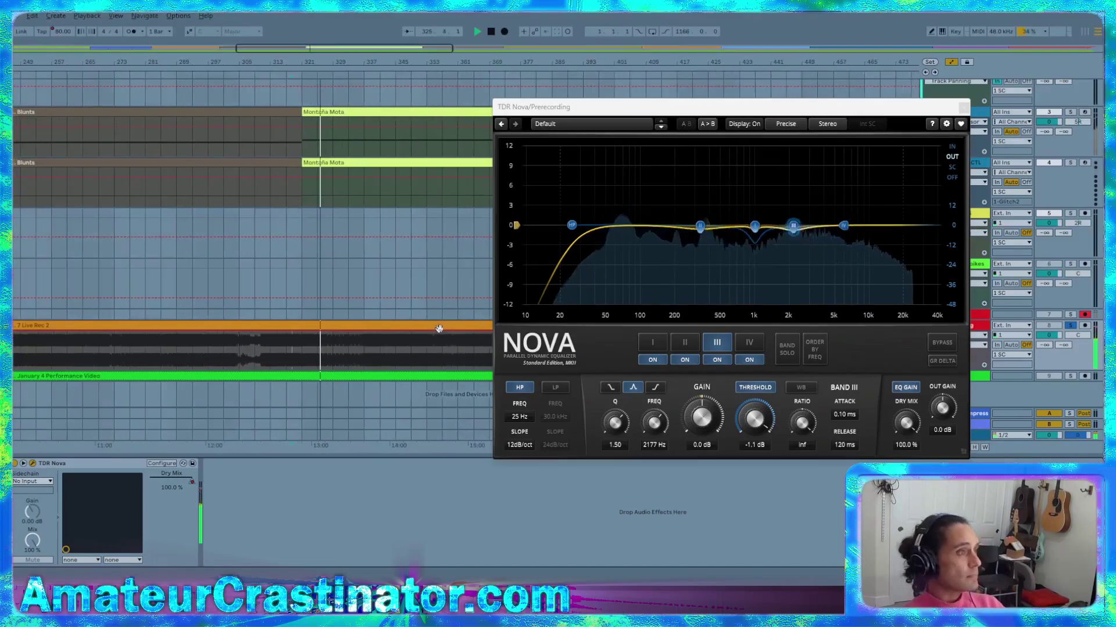
pyautogui.scroll(-4, 441, 340)
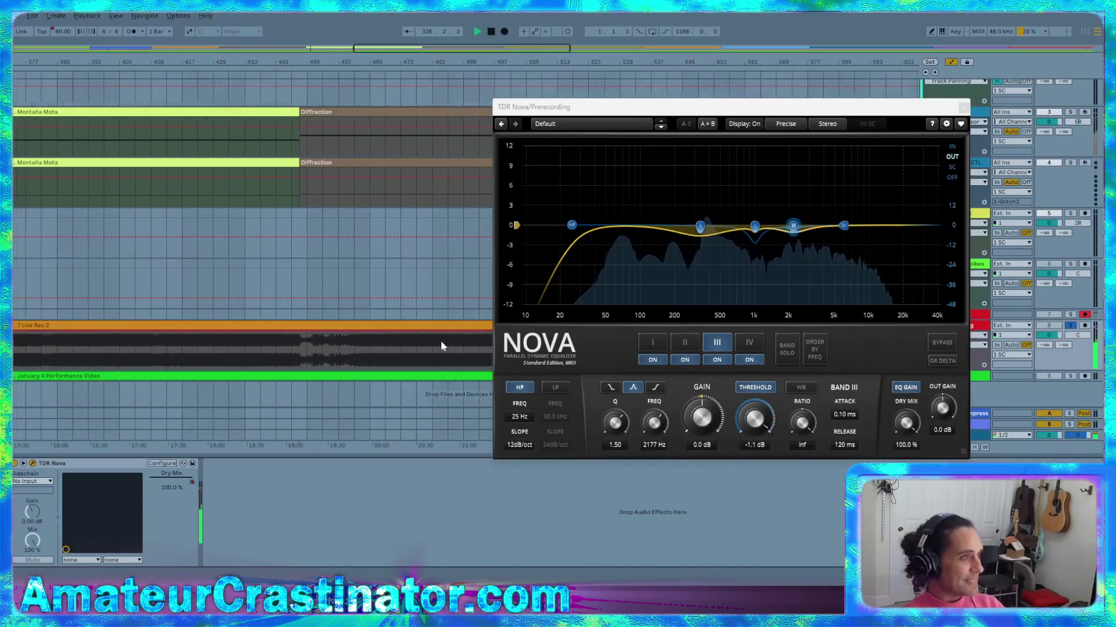
pyautogui.hscroll(2, 348, 344)
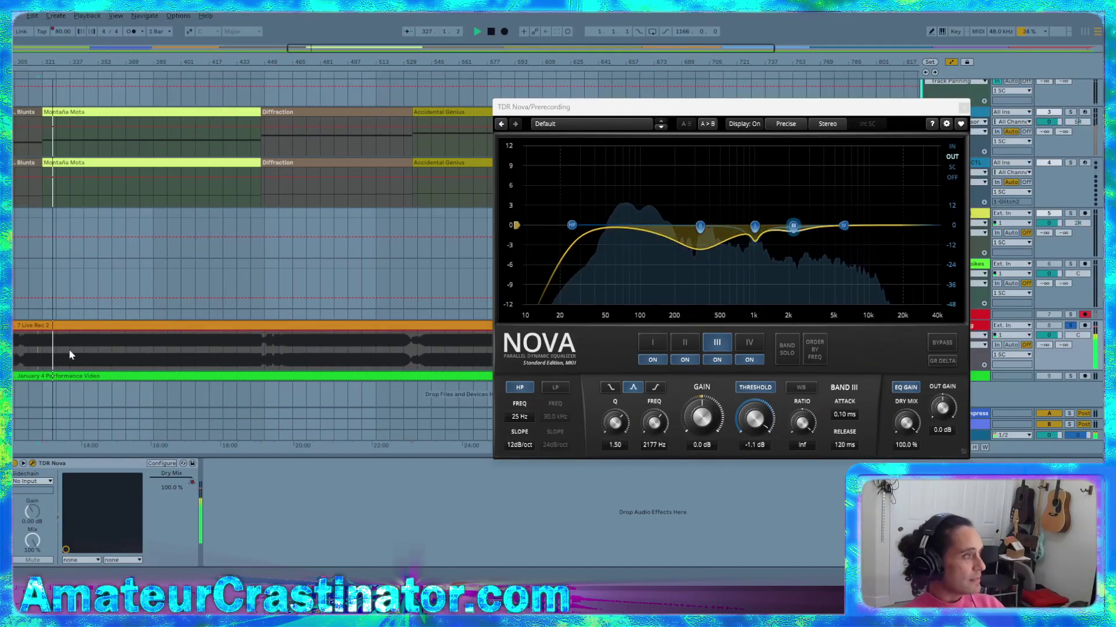
pyautogui.click(248, 350)
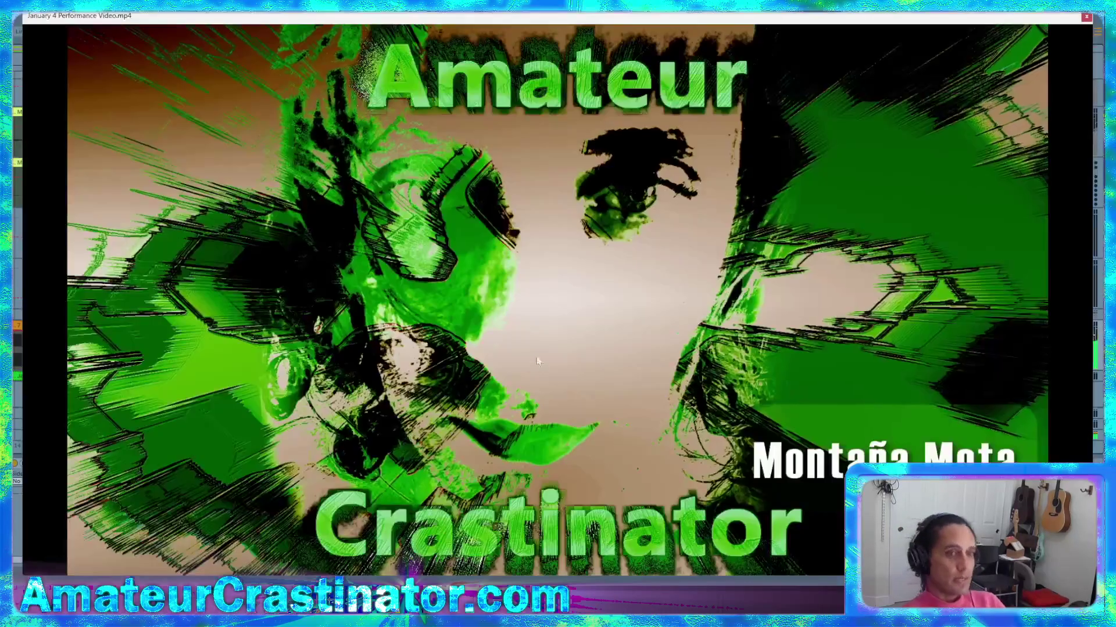
pyautogui.hotkey('ctrl', 'alt', 'v')
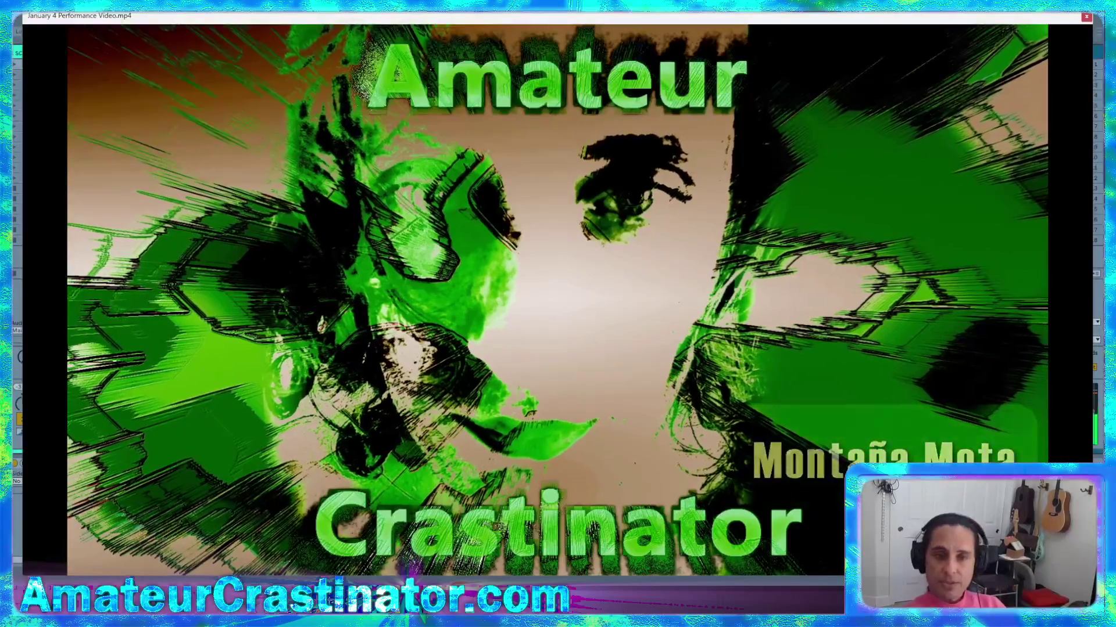
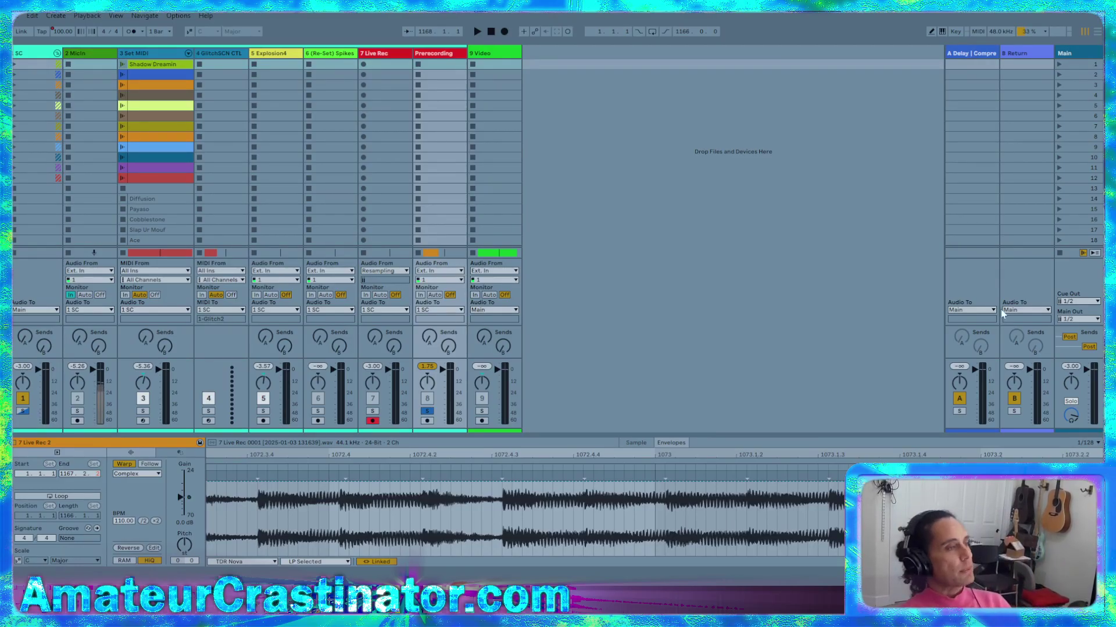
# Return to the Arrangement view and place the insert marker on the Prerecording clip near the end of The Expert
pyautogui.press('Tab')
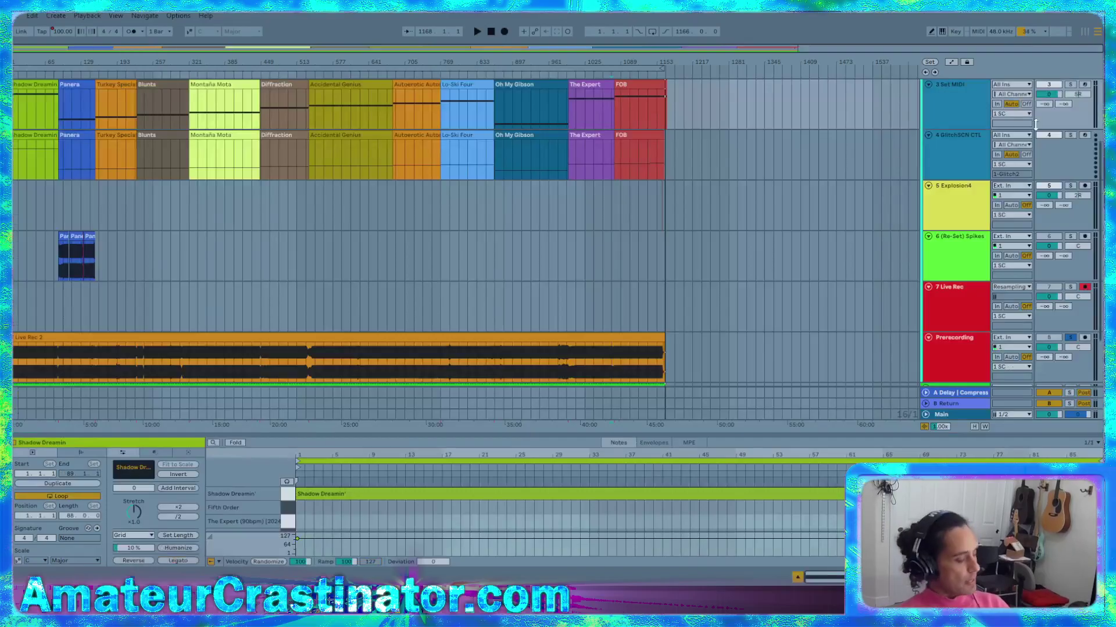
pyautogui.click(611, 357)
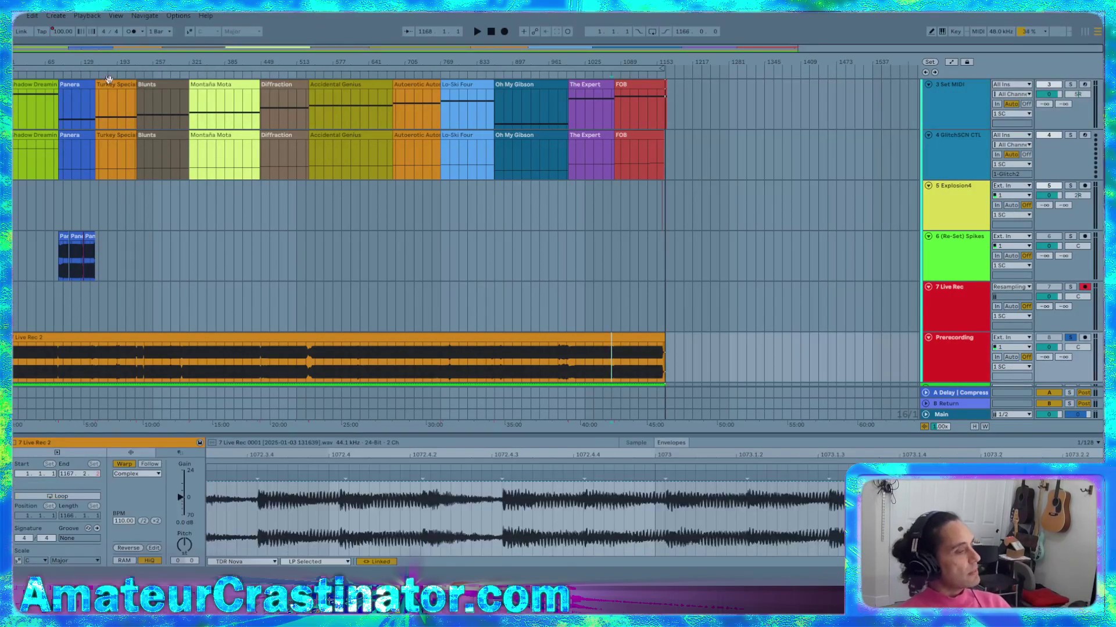
# Open the Live Set beer.als from the beer Project folder in Album 002 of the Live Recordings
pyautogui.click(15, 16)
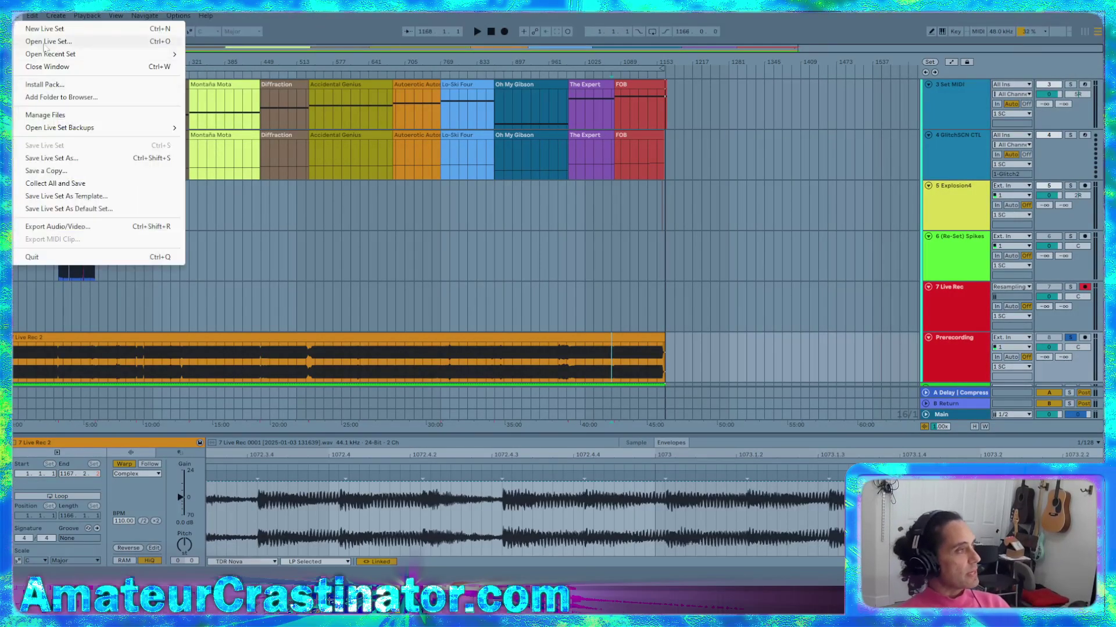
pyautogui.click(52, 42)
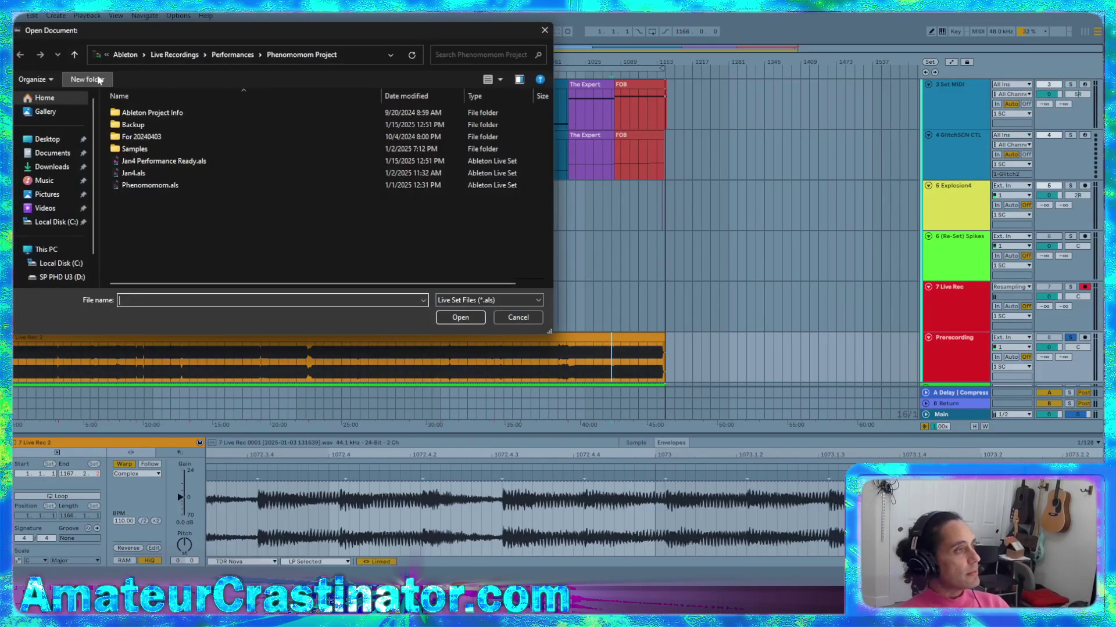
pyautogui.click(235, 54)
pyautogui.click(226, 54)
pyautogui.scroll(3, 163, 200)
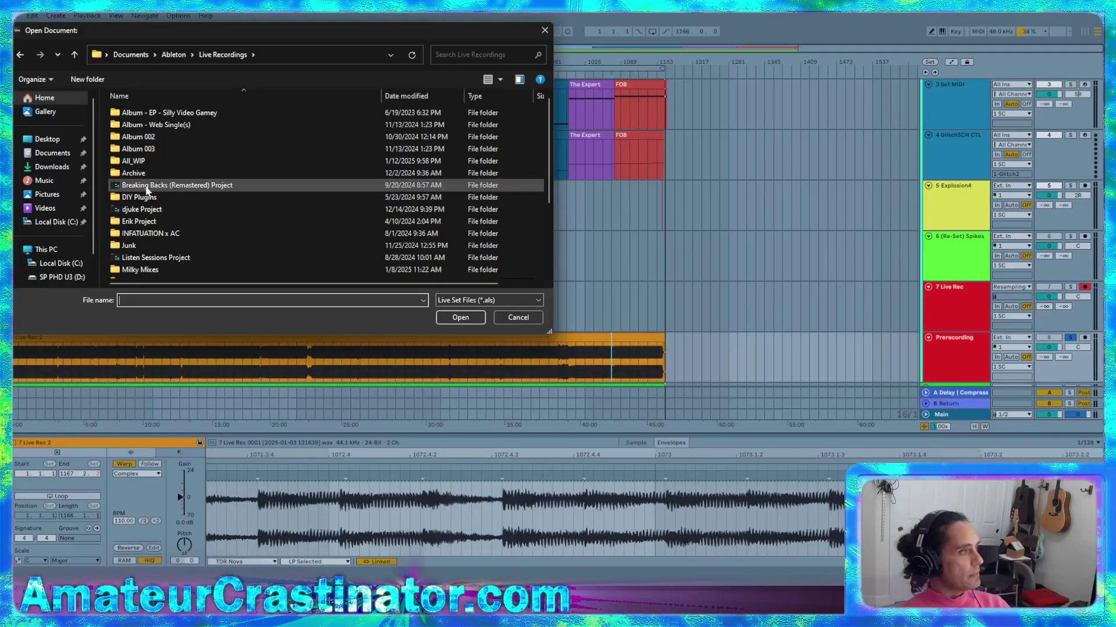
pyautogui.doubleClick(137, 124)
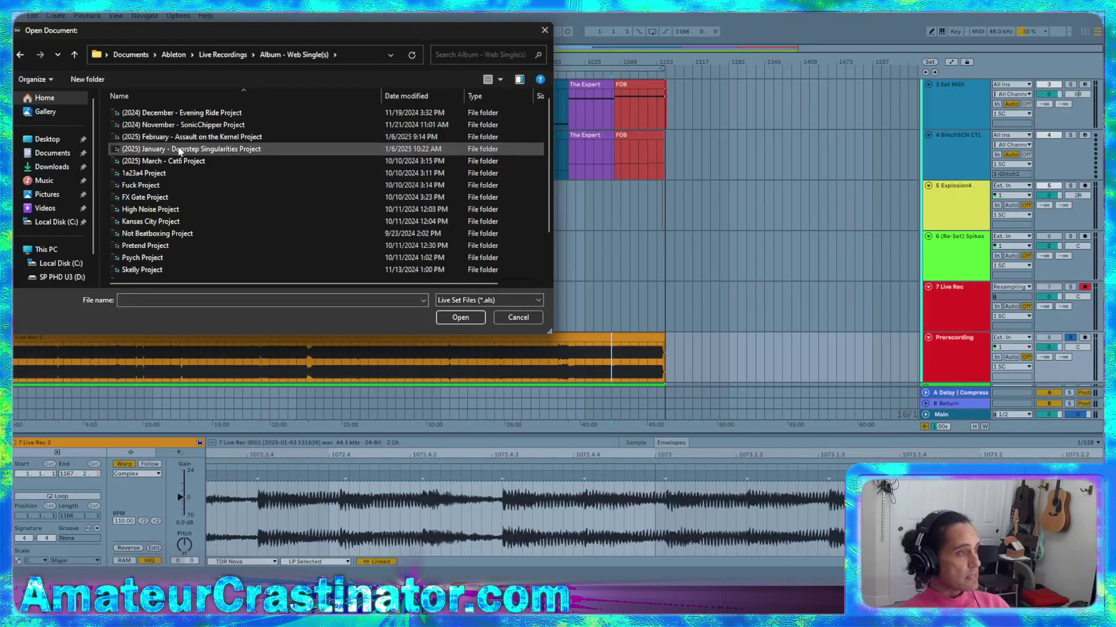
pyautogui.press('BackSpace')
pyautogui.doubleClick(144, 147)
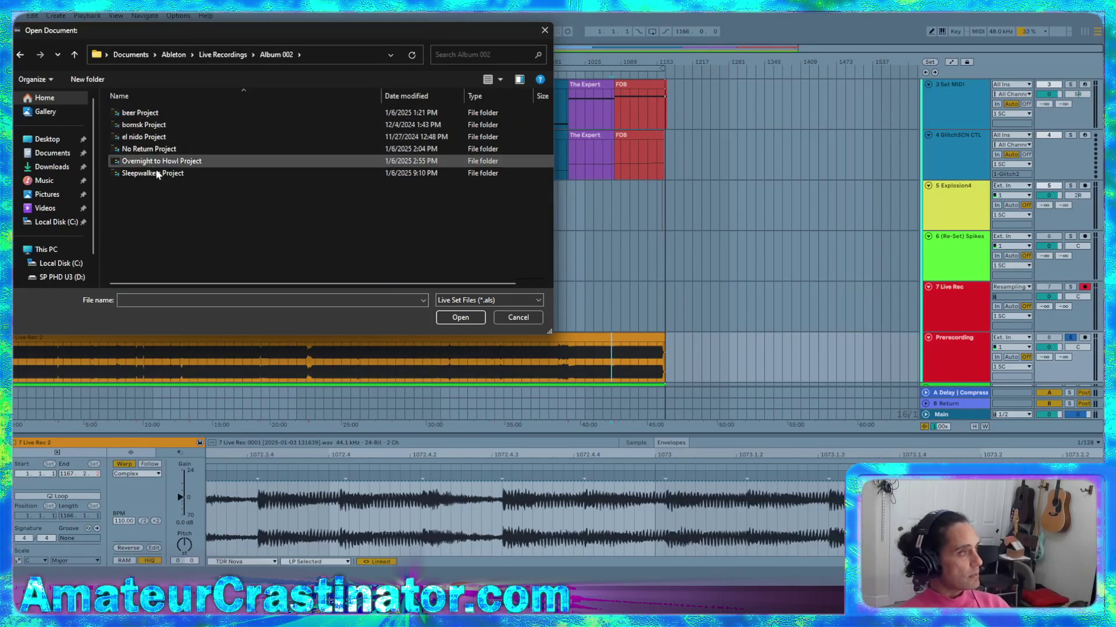
pyautogui.doubleClick(140, 113)
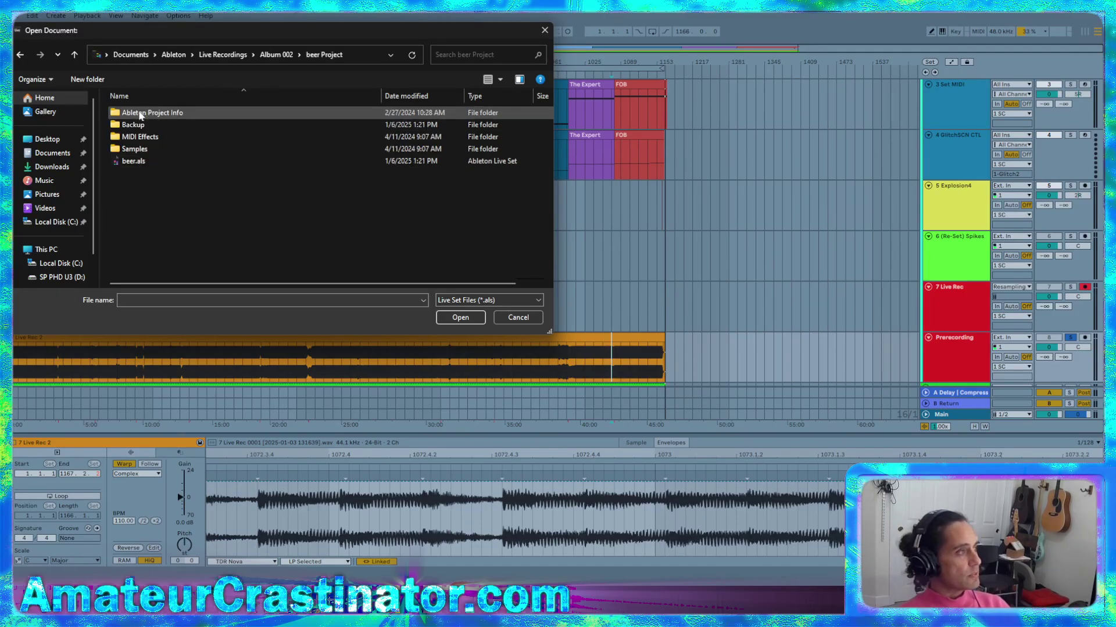
pyautogui.doubleClick(131, 161)
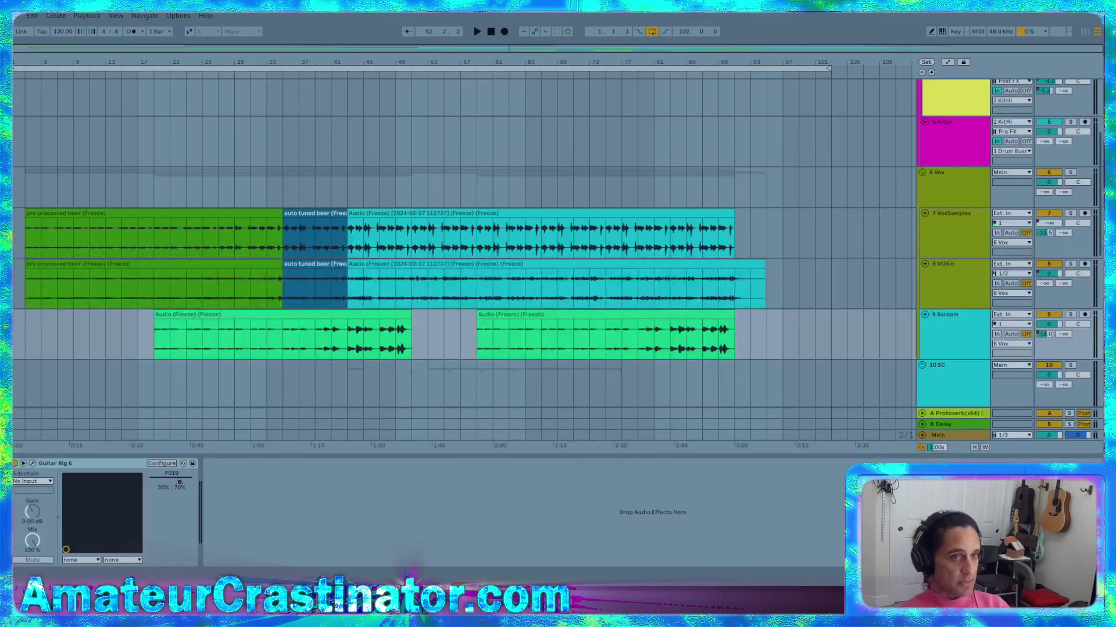
# Play the beer arrangement from its beginning
pyautogui.press('space')
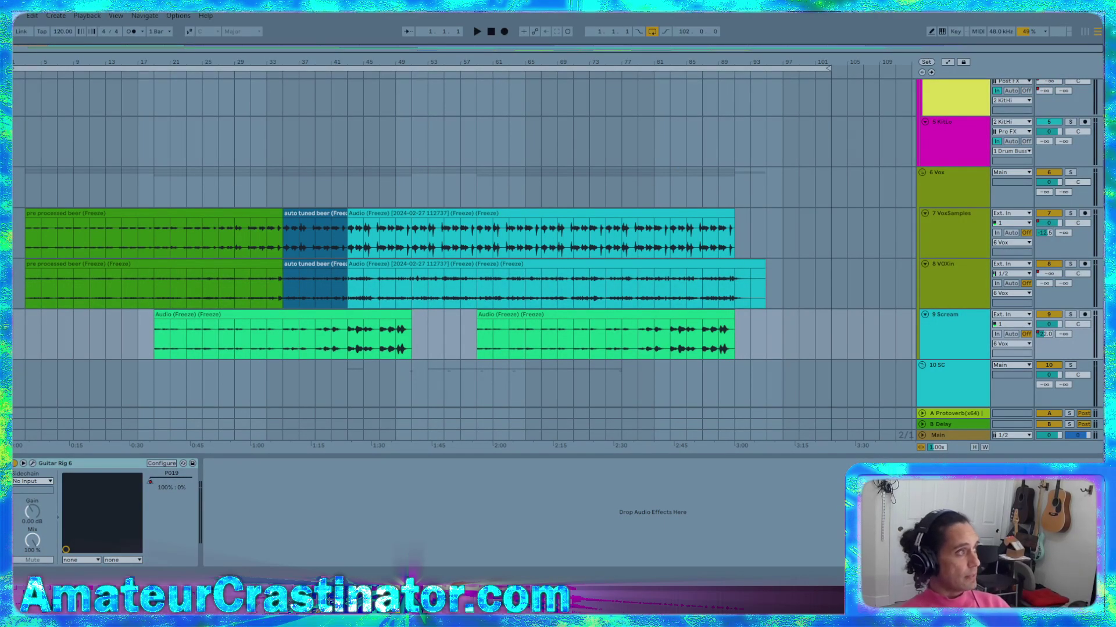
pyautogui.click(15, 16)
pyautogui.click(15, 16)
pyautogui.click(15, 16)
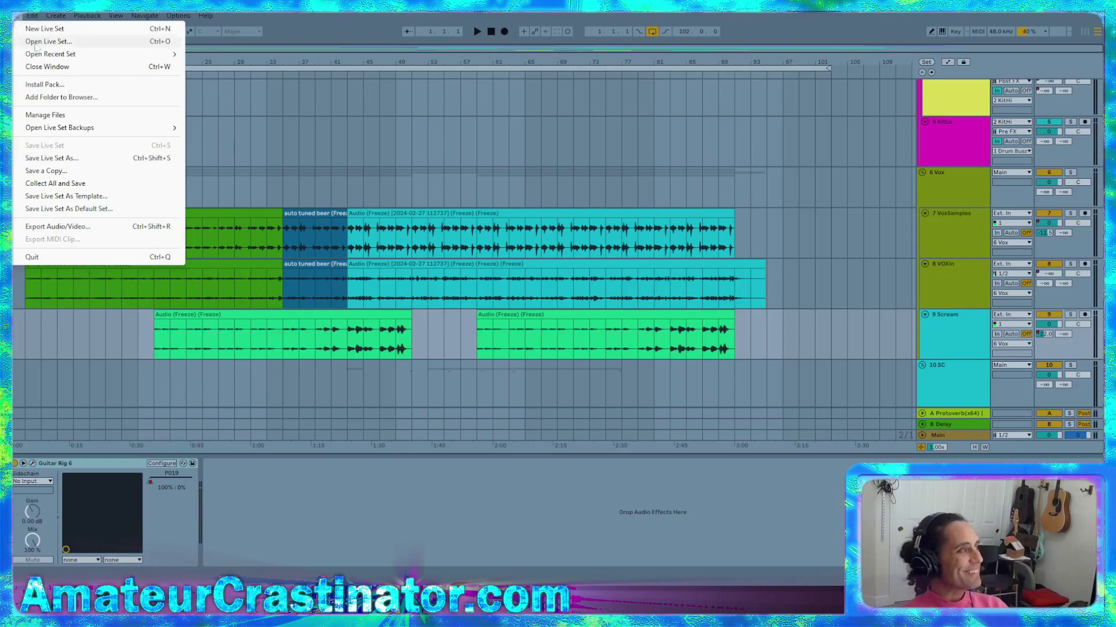
pyautogui.moveTo(116, 15)
pyautogui.click(478, 31)
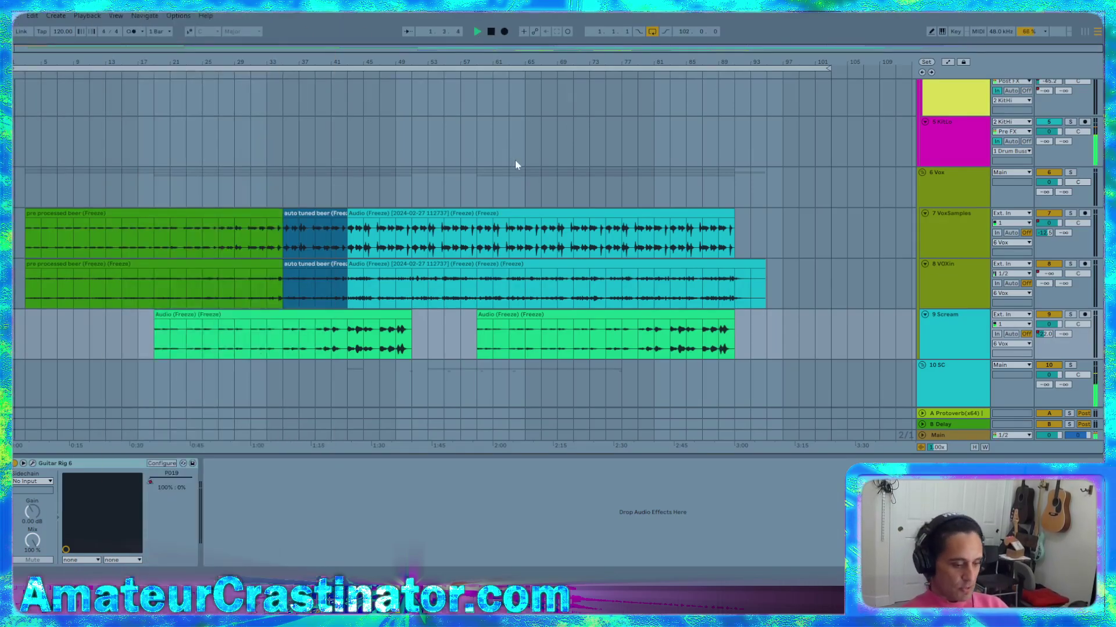
# Check the device chains on the SC group and the Main track while the song plays
pyautogui.scroll(-5, 948, 313)
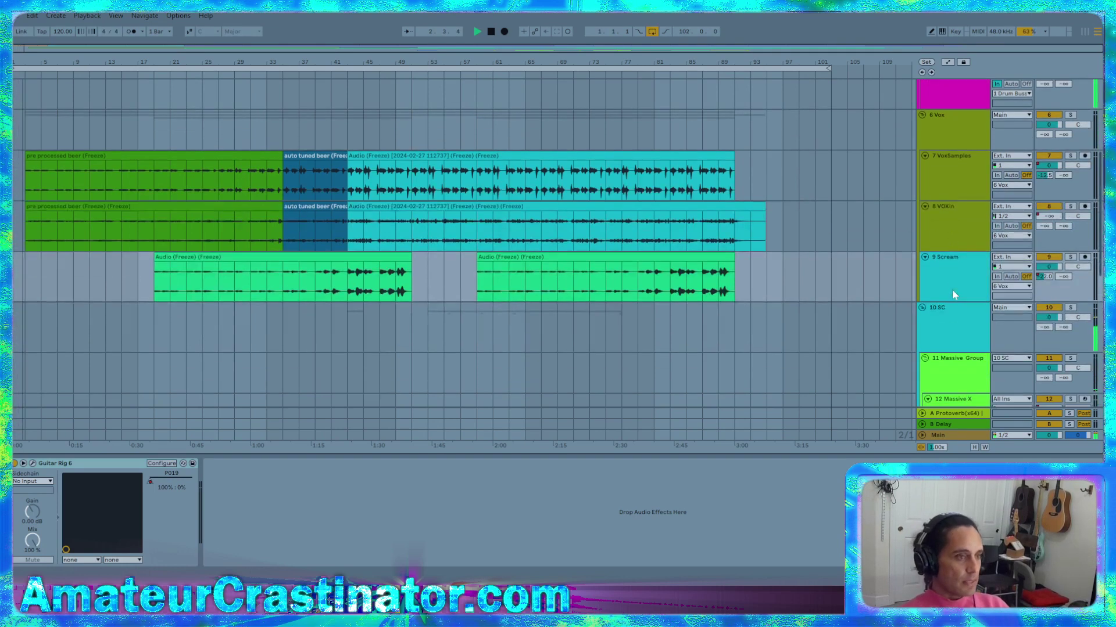
pyautogui.click(954, 201)
pyautogui.scroll(-3, 942, 306)
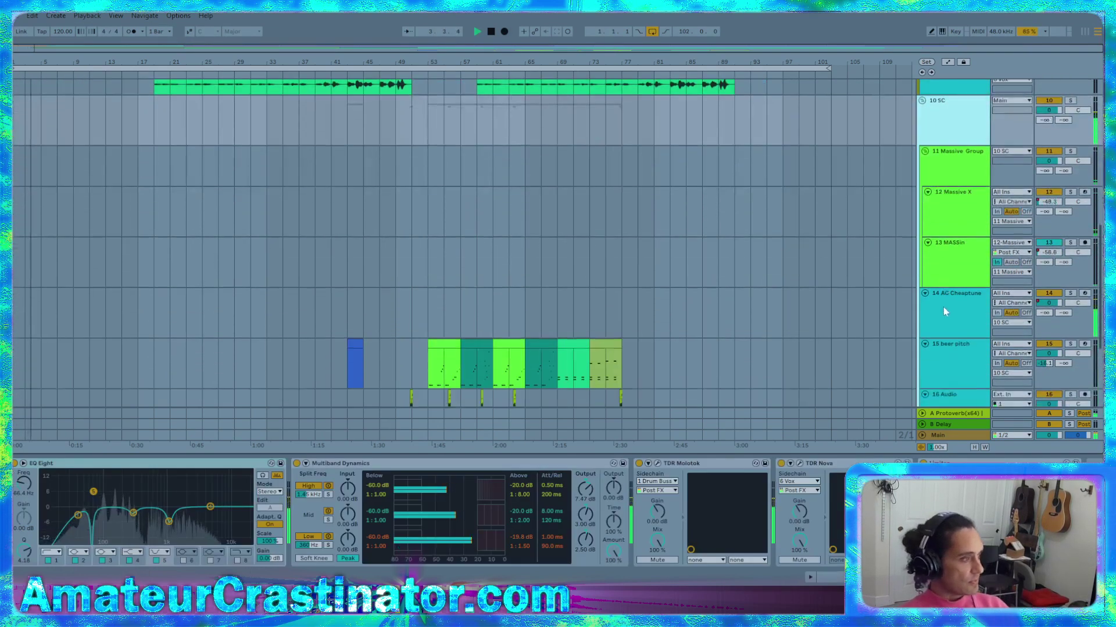
pyautogui.click(958, 436)
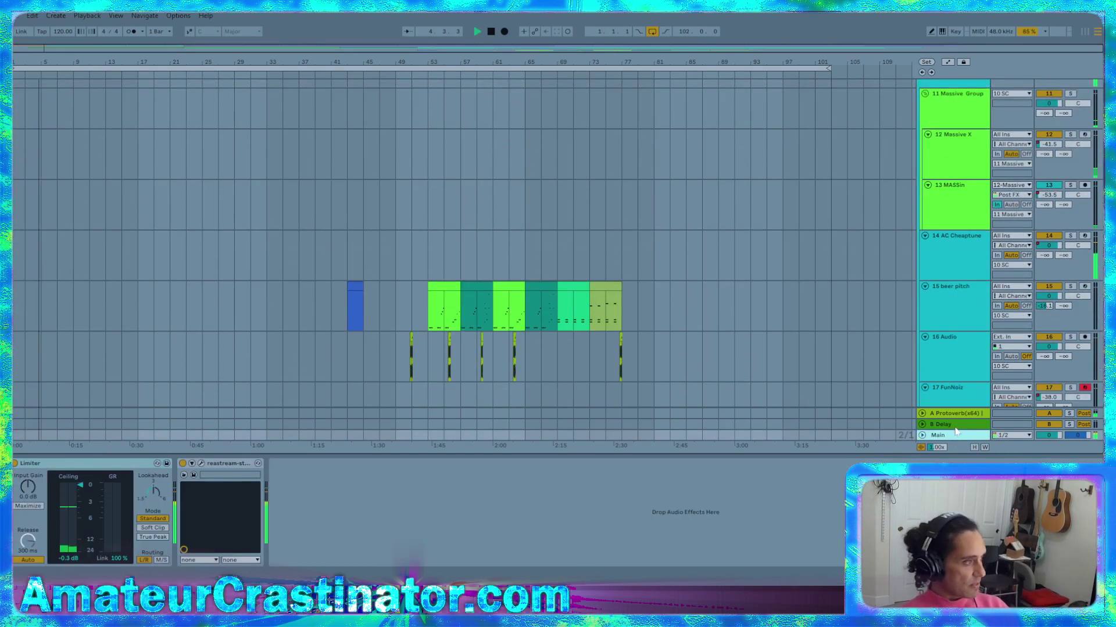
pyautogui.scroll(4, 958, 295)
pyautogui.scroll(5, 958, 294)
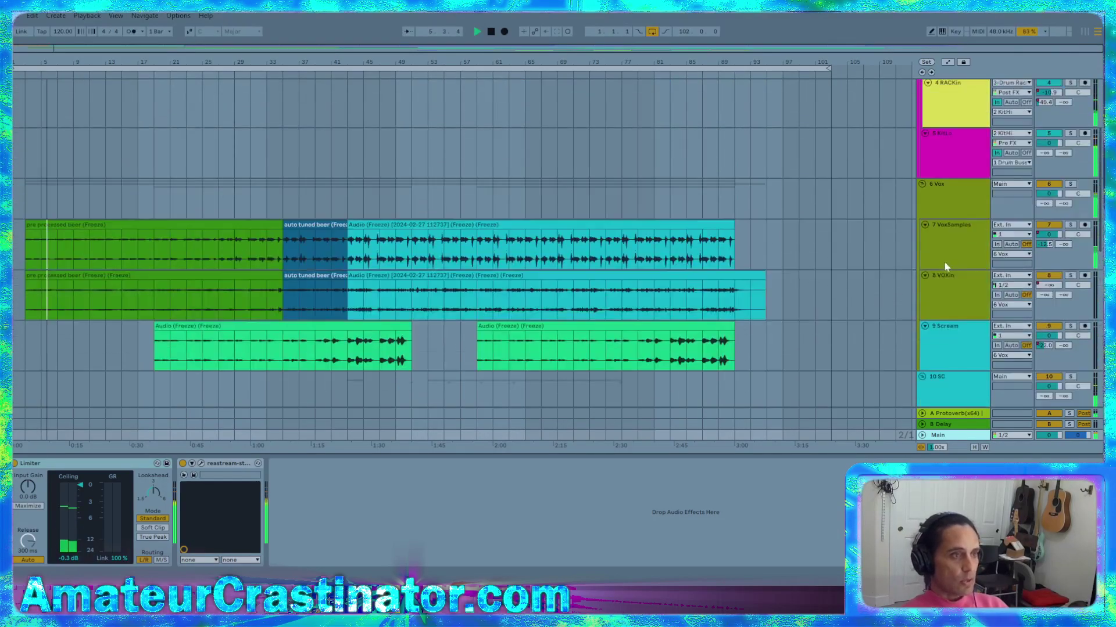
# Inspect the effects on the Vox group and compare them with the SC group's sidechained devices
pyautogui.click(956, 257)
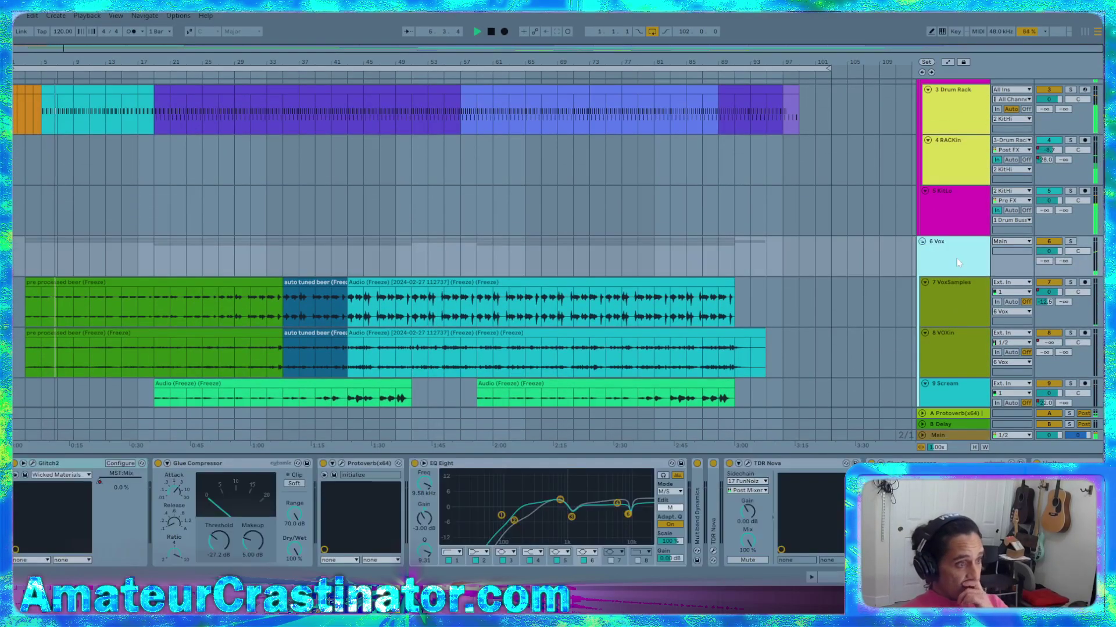
pyautogui.scroll(-1, 955, 252)
pyautogui.scroll(-1, 953, 259)
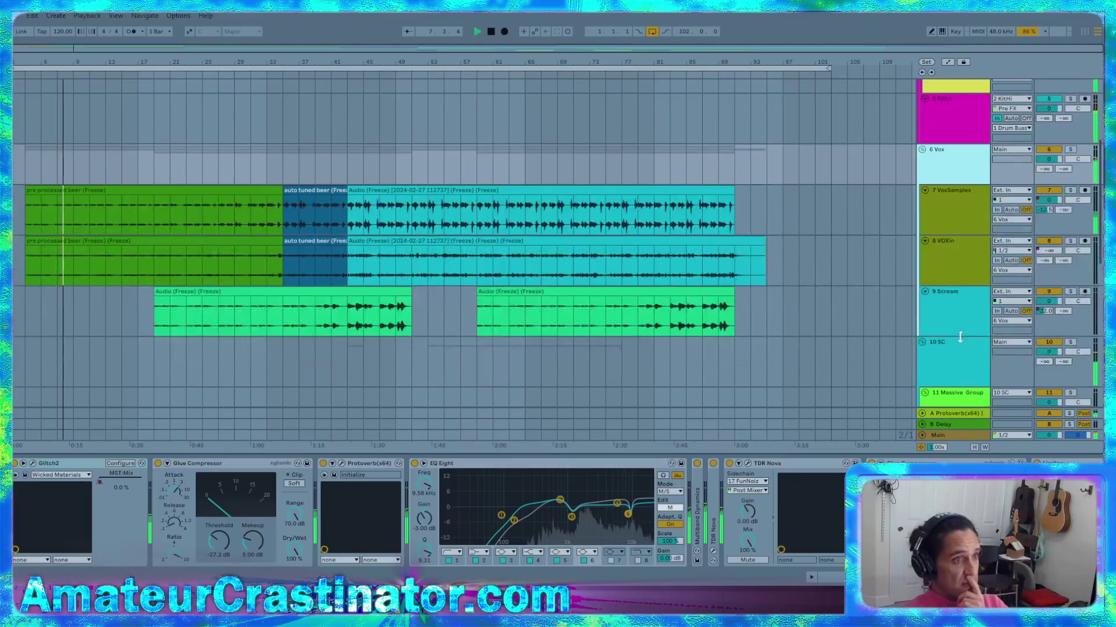
pyautogui.scroll(-1, 950, 290)
pyautogui.click(946, 317)
pyautogui.scroll(-1, 953, 315)
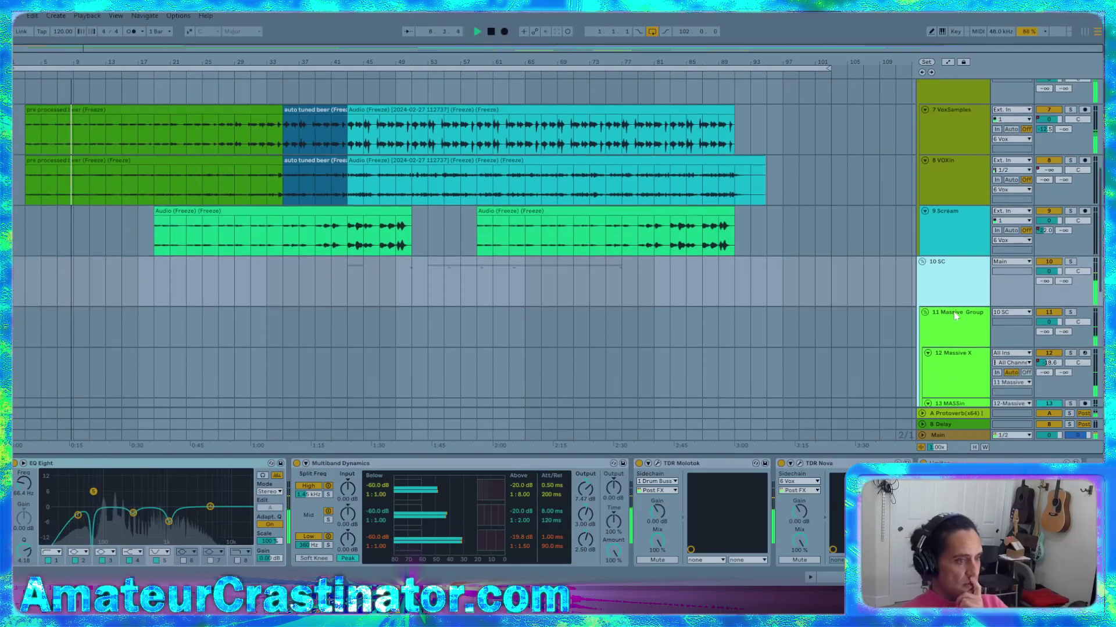
# Inspect the device chains of the KitLo and RACKin drum tracks during playback
pyautogui.scroll(5, 957, 244)
pyautogui.click(957, 238)
pyautogui.scroll(1, 954, 254)
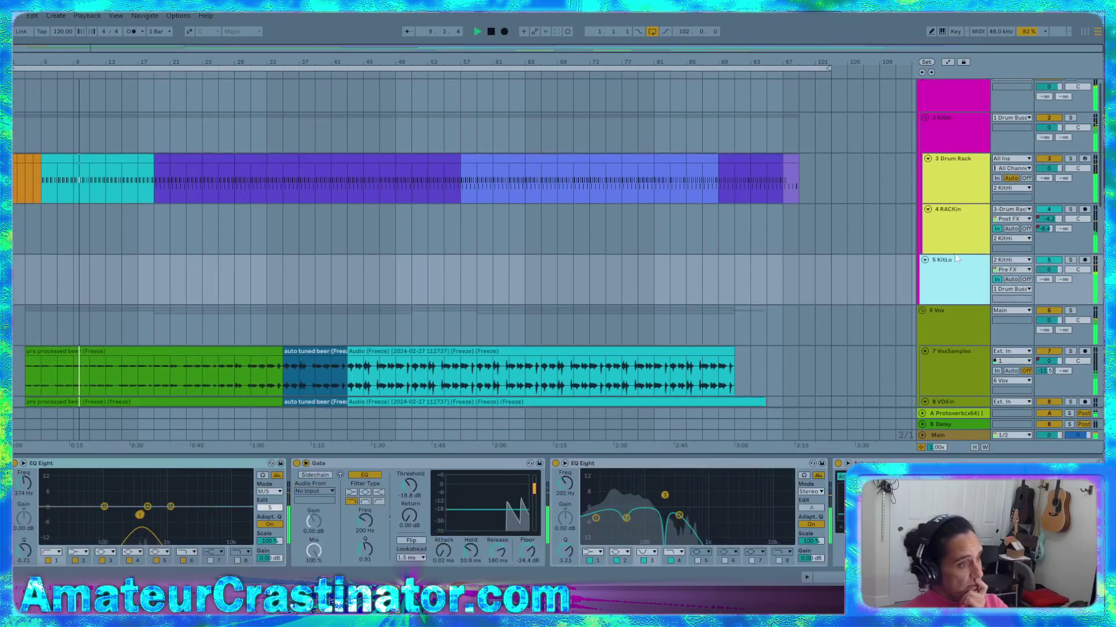
pyautogui.click(959, 247)
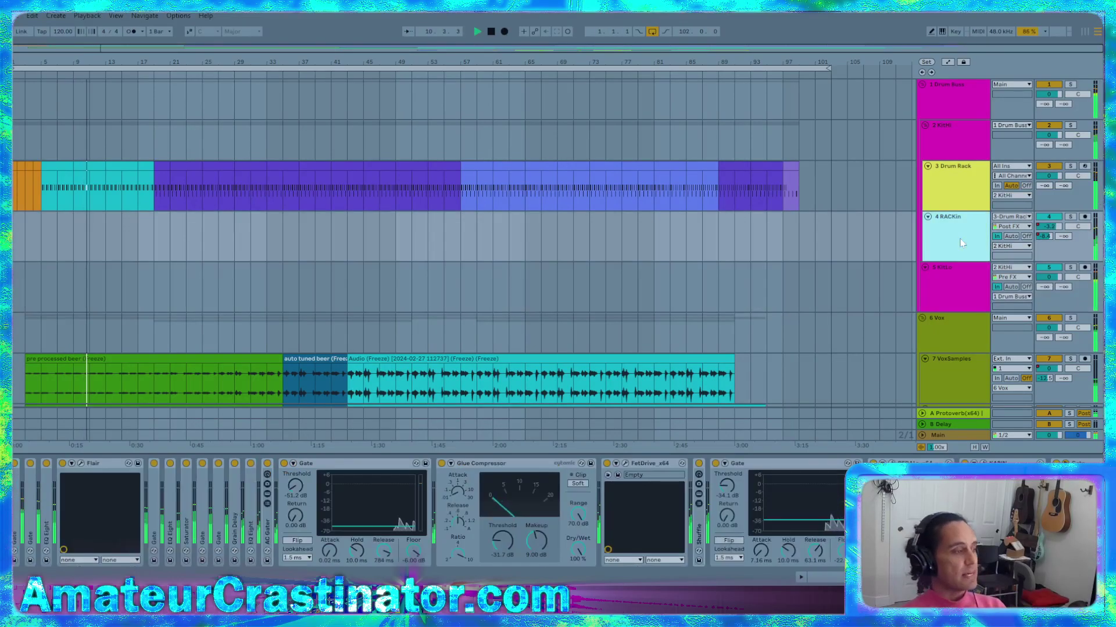
pyautogui.scroll(-3, 959, 243)
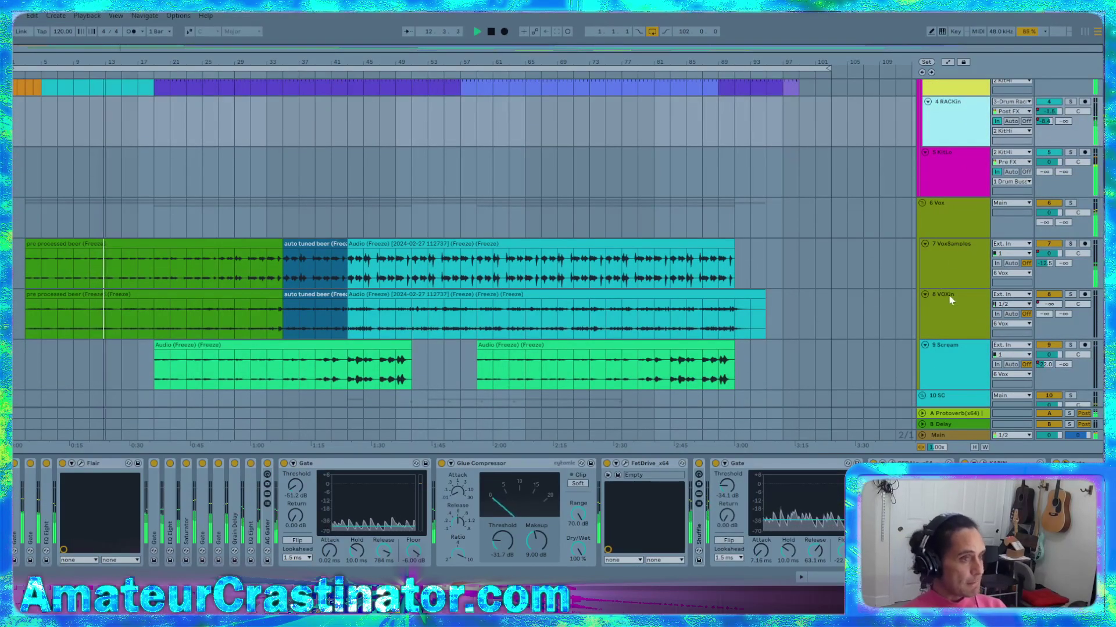
# Examine the drum, vocal, Massive and beer pitch tracks of the arrangement while it plays from about bar 47 to 57
pyautogui.scroll(1, 944, 270)
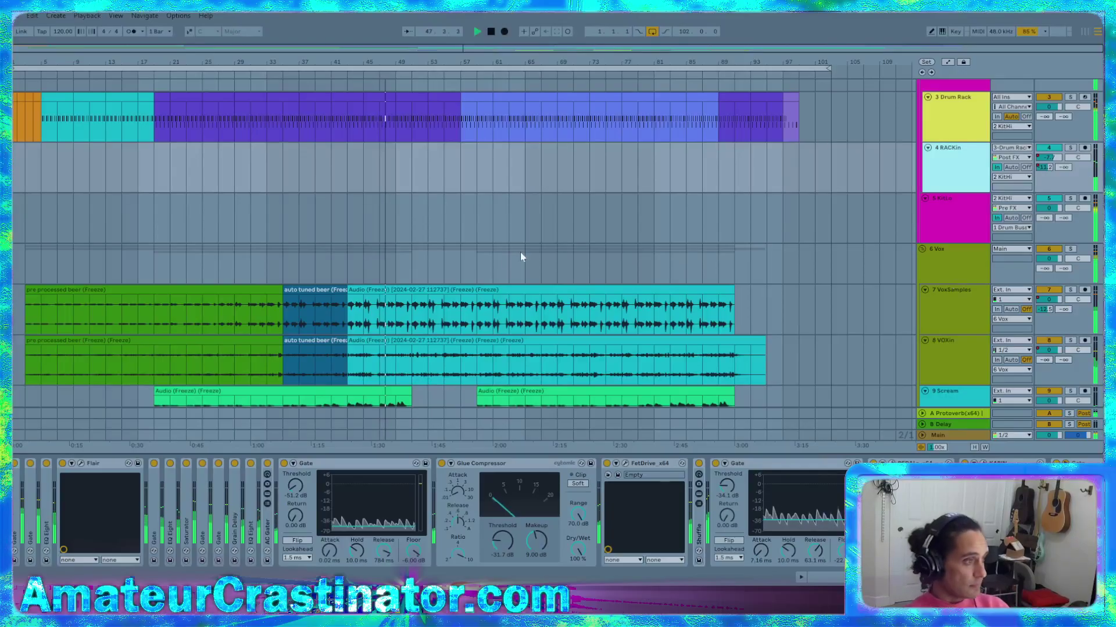
pyautogui.scroll(-6, 464, 291)
pyautogui.scroll(2, 447, 305)
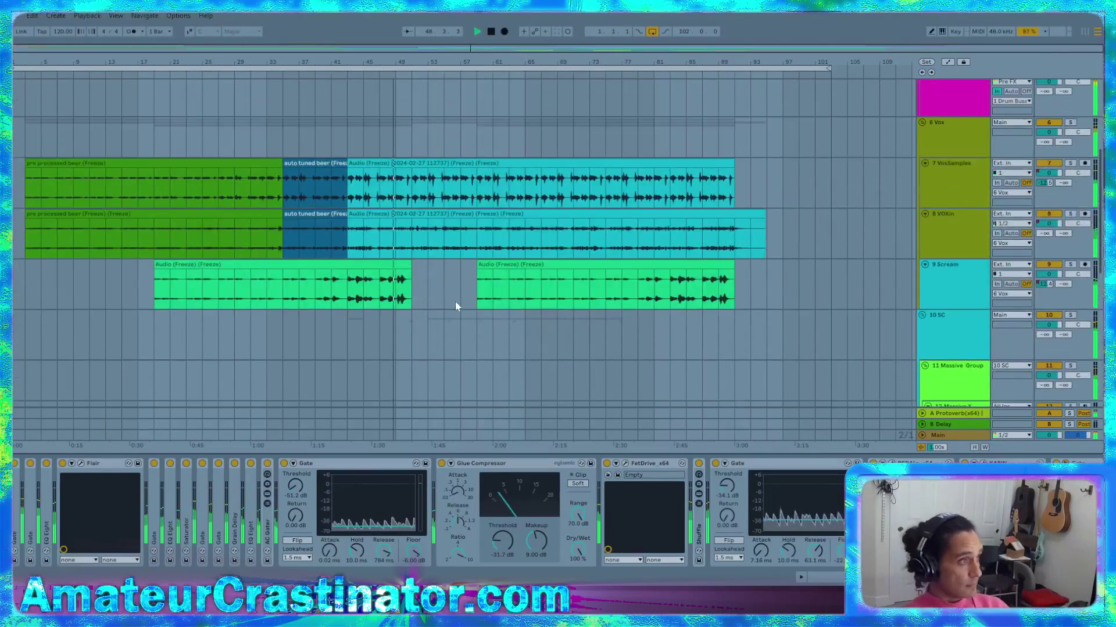
pyautogui.scroll(5, 451, 299)
pyautogui.scroll(-6, 444, 295)
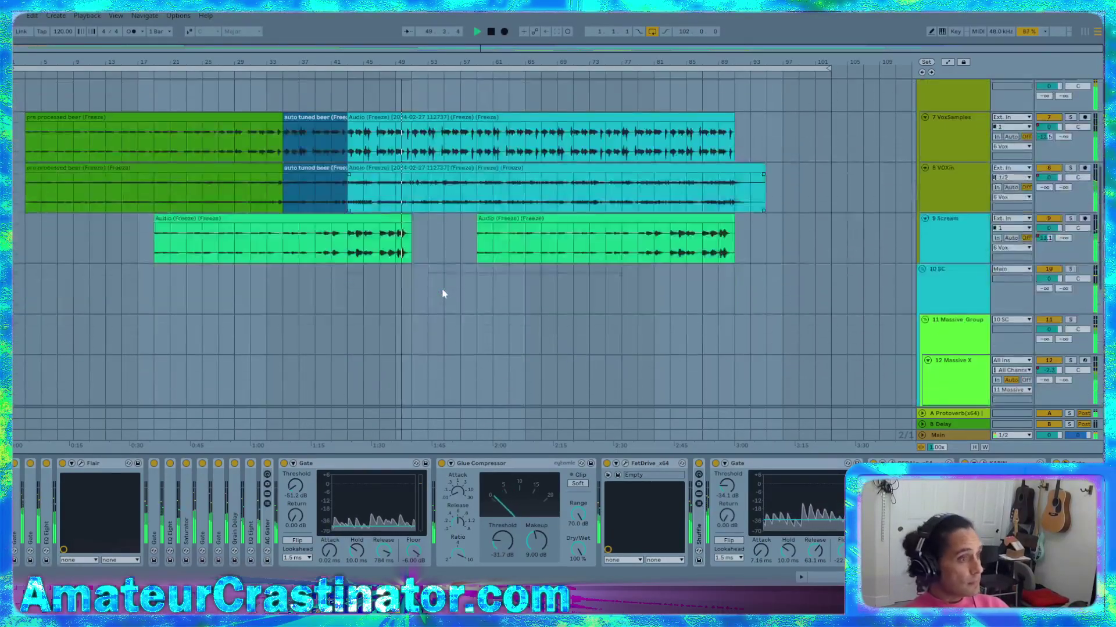
pyautogui.scroll(-1, 442, 293)
pyautogui.scroll(6, 511, 314)
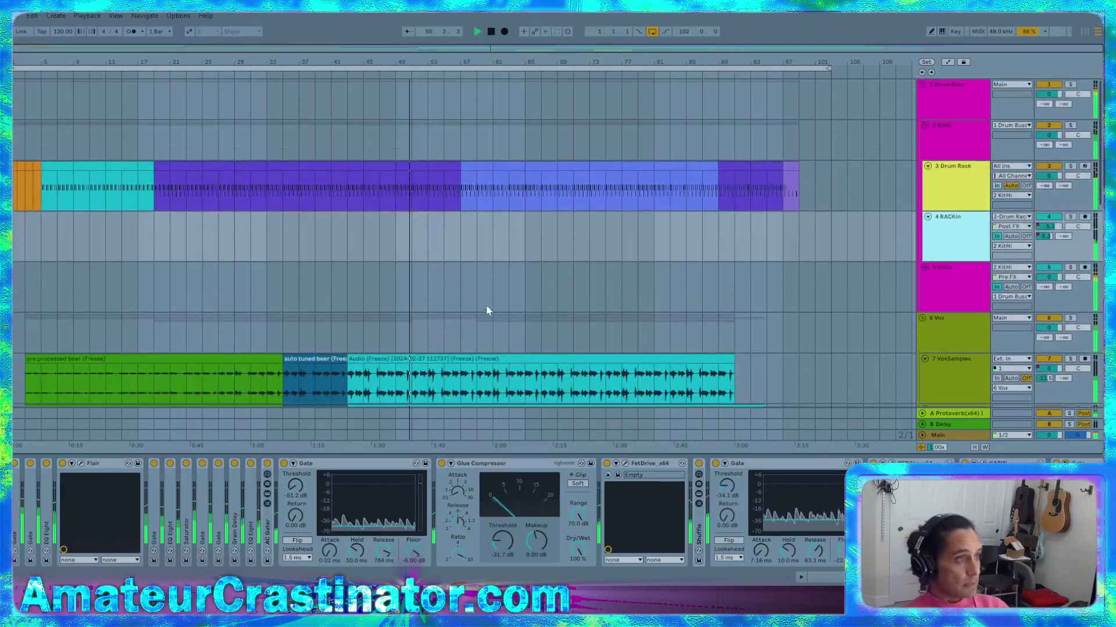
pyautogui.scroll(-5, 482, 300)
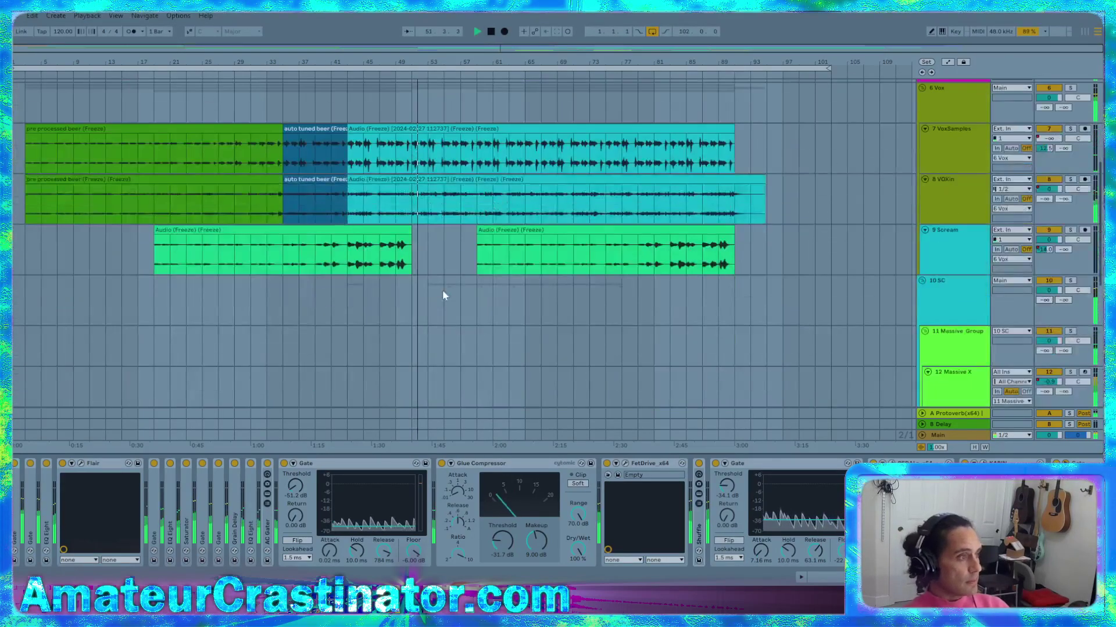
pyautogui.scroll(-7, 443, 296)
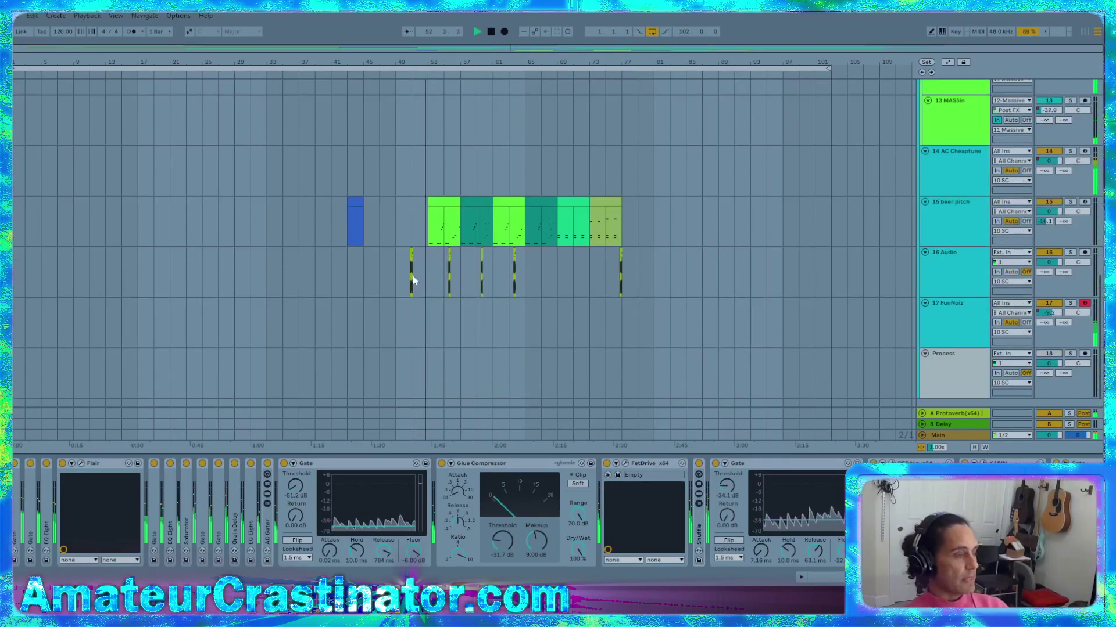
pyautogui.scroll(2, 514, 317)
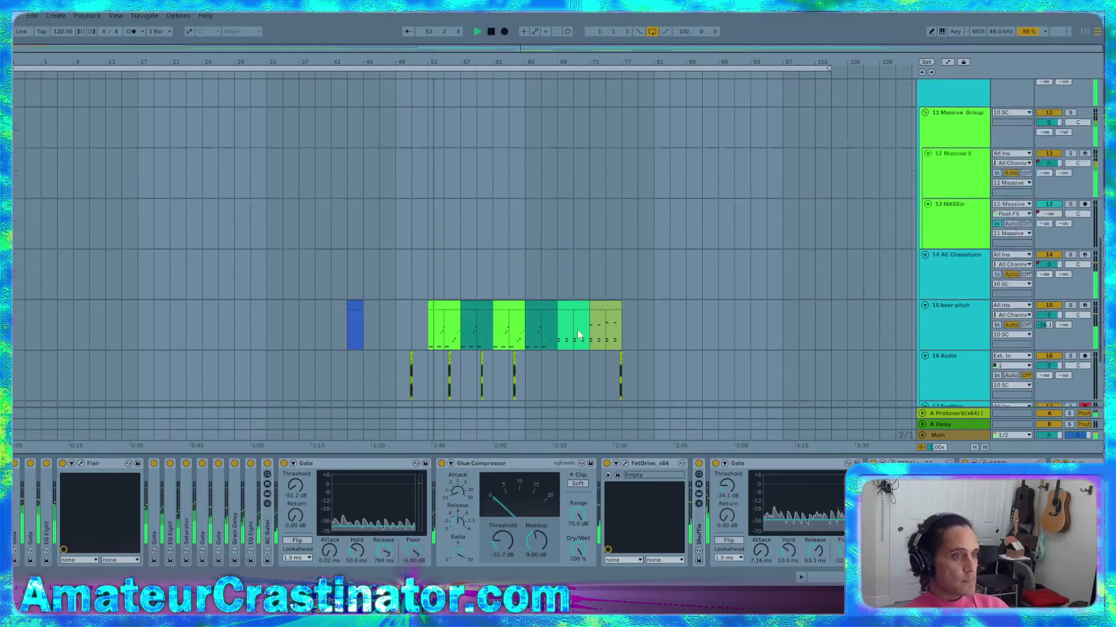
pyautogui.scroll(-3, 575, 328)
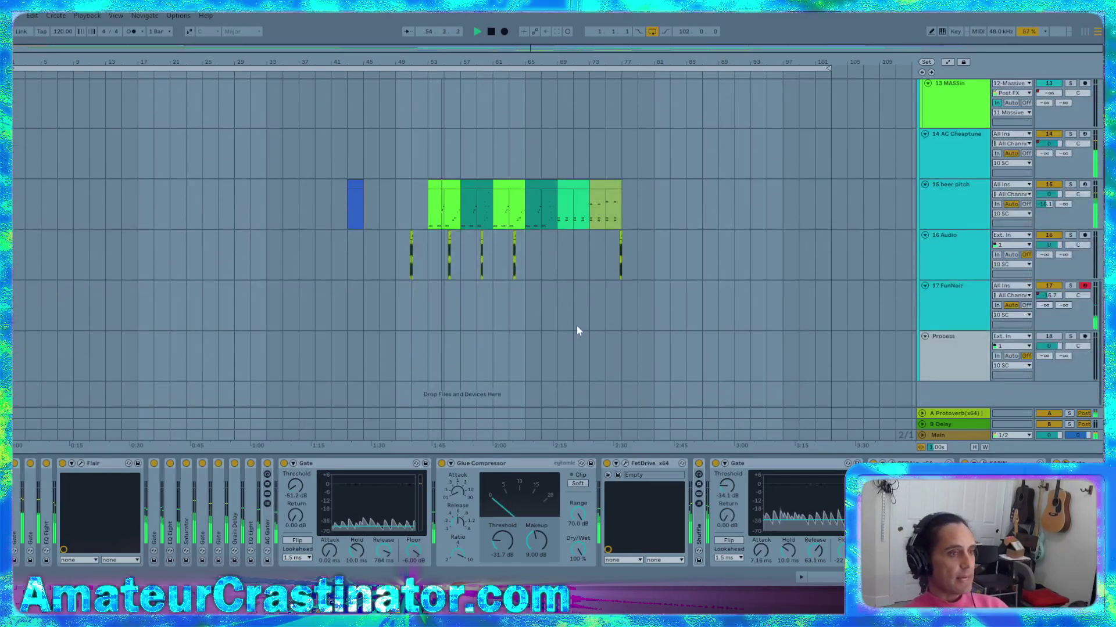
pyautogui.scroll(2, 590, 320)
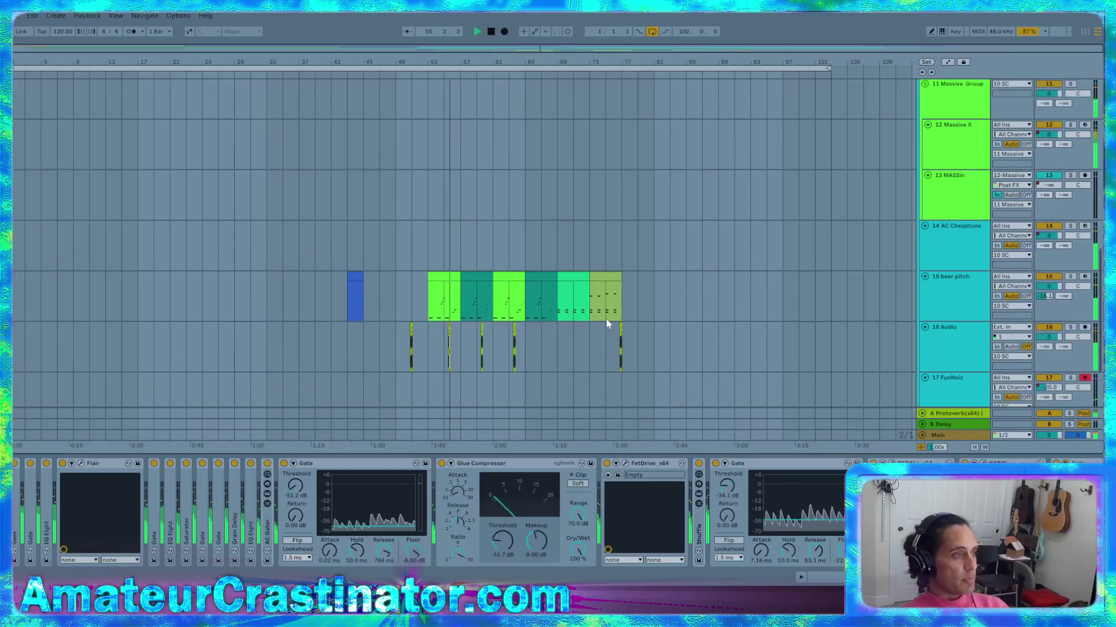
pyautogui.scroll(5, 607, 316)
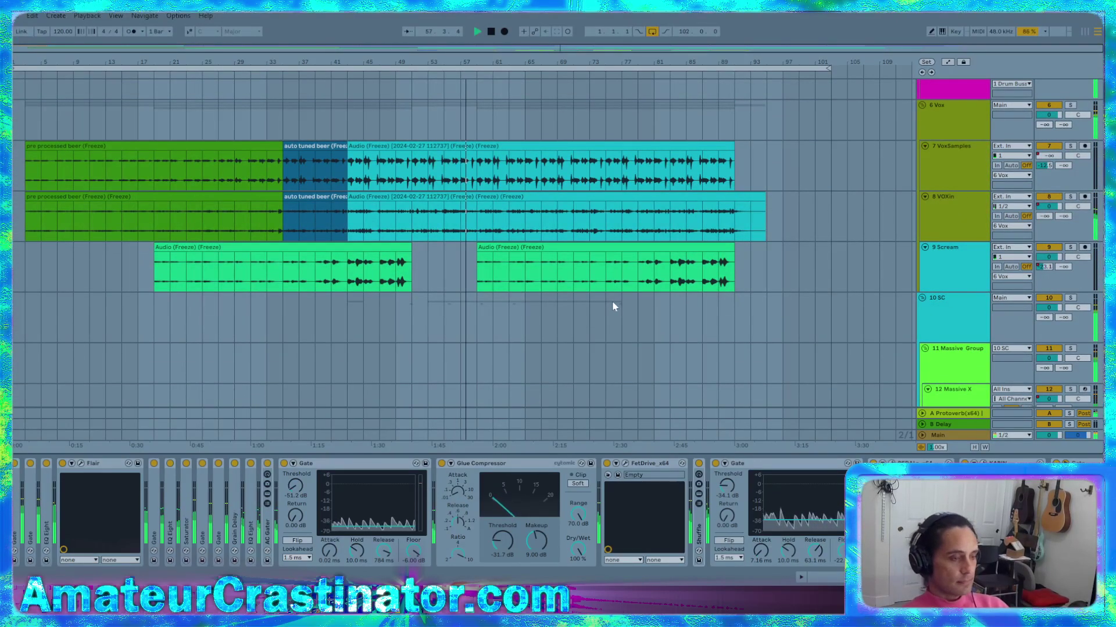
# Review the SC group's effects again and the devices on the Protoverb return track
pyautogui.moveTo(947, 341); pyautogui.dragTo(955, 332)
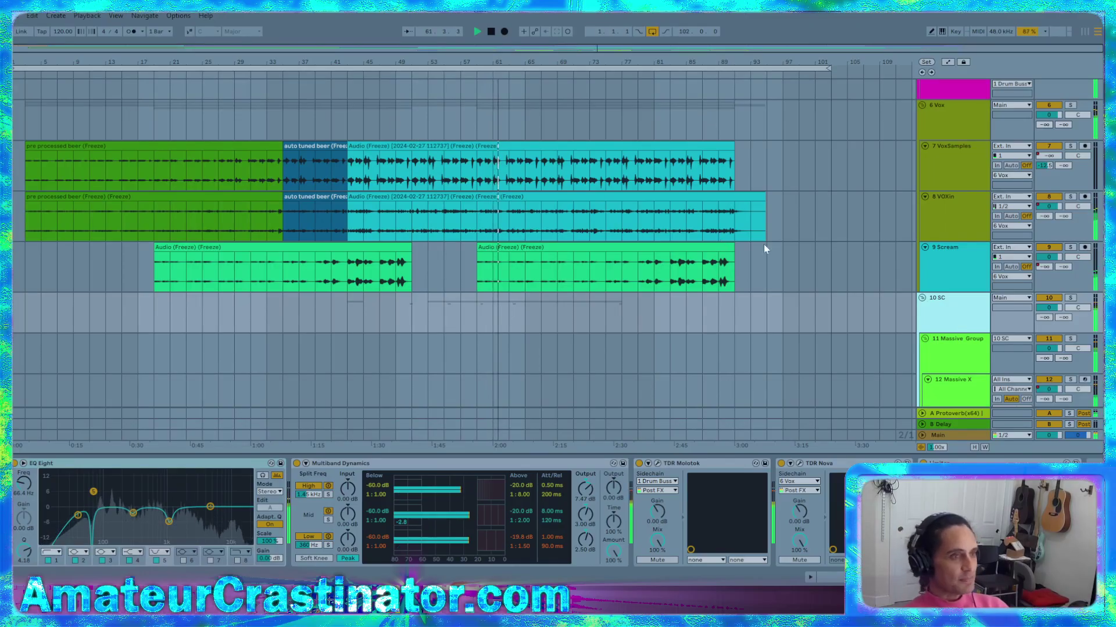
pyautogui.scroll(3, 858, 260)
pyautogui.scroll(5, 948, 267)
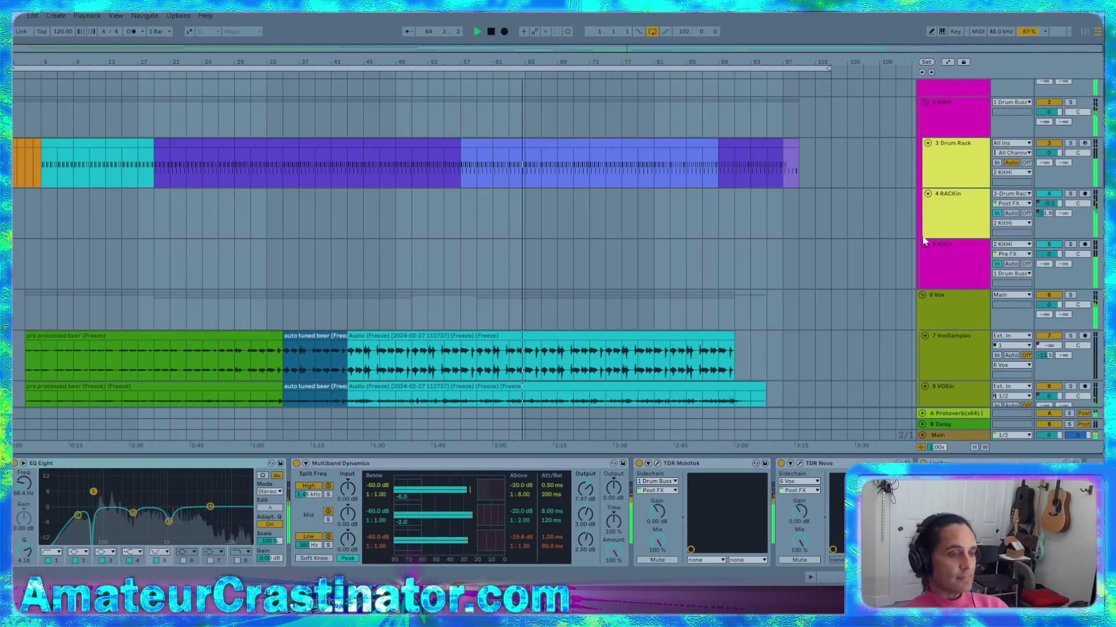
pyautogui.click(952, 415)
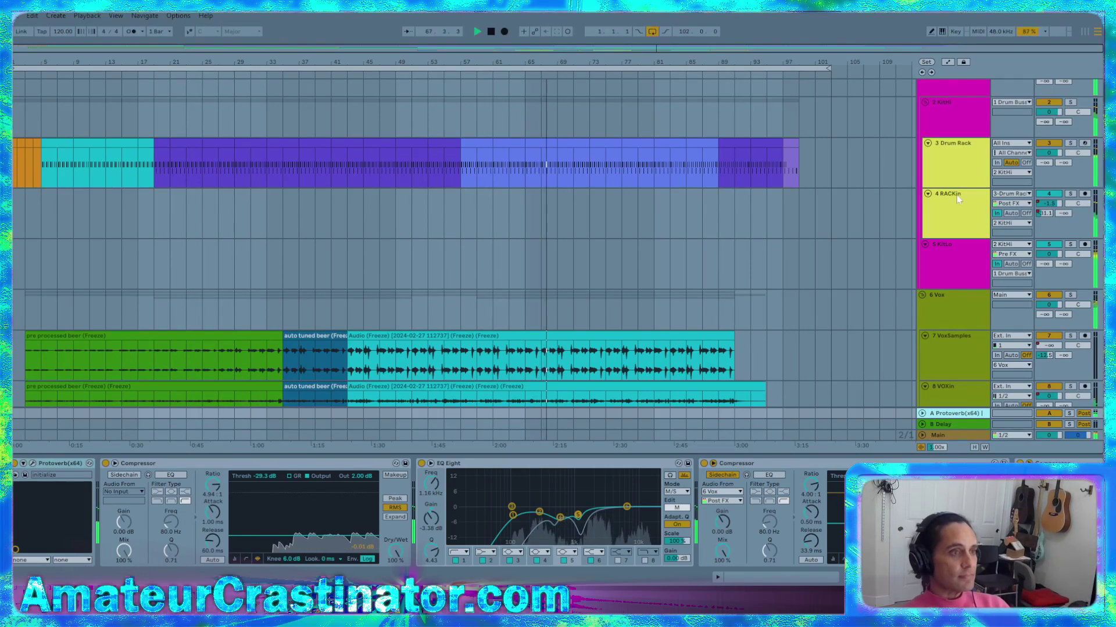
# Examine the RACKin track's device chain around its Gate, TDR Nova and Compressor as the song plays on
pyautogui.click(947, 210)
pyautogui.click(982, 578)
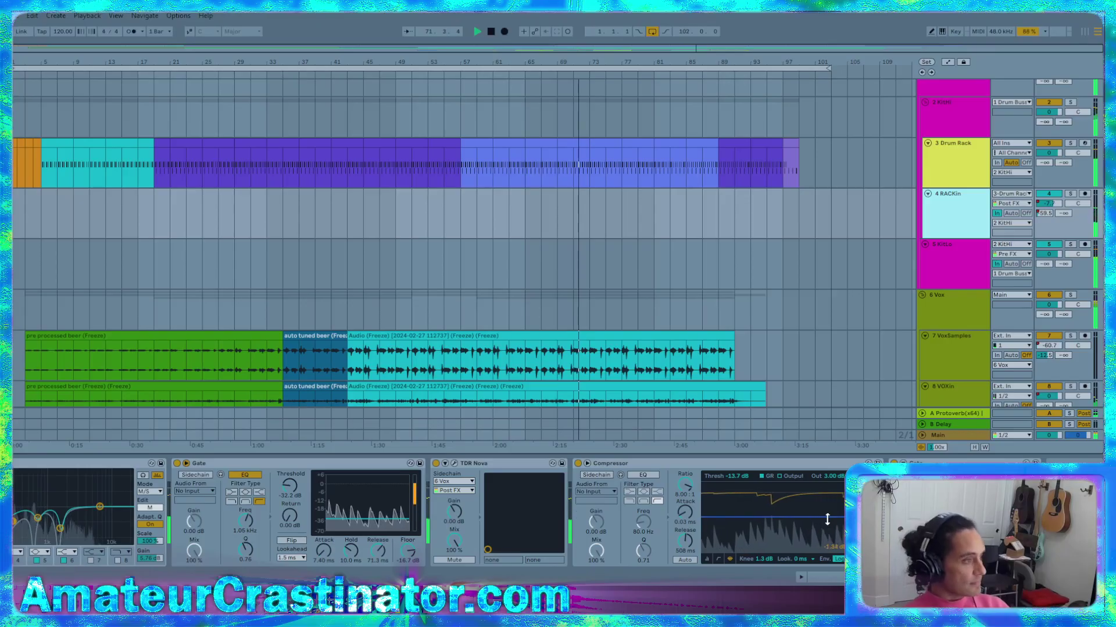
pyautogui.scroll(2, 684, 528)
pyautogui.scroll(-4, 685, 529)
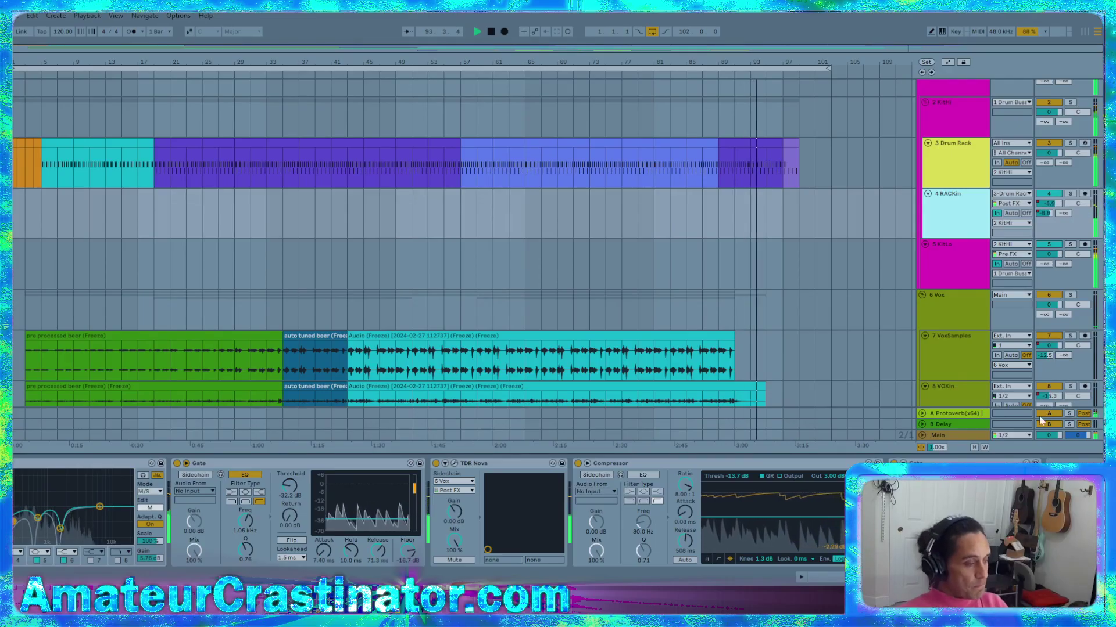
# Check the Track Volume automation curve of the RACKin track, with automation lanes shown and hidden again
pyautogui.press('a')
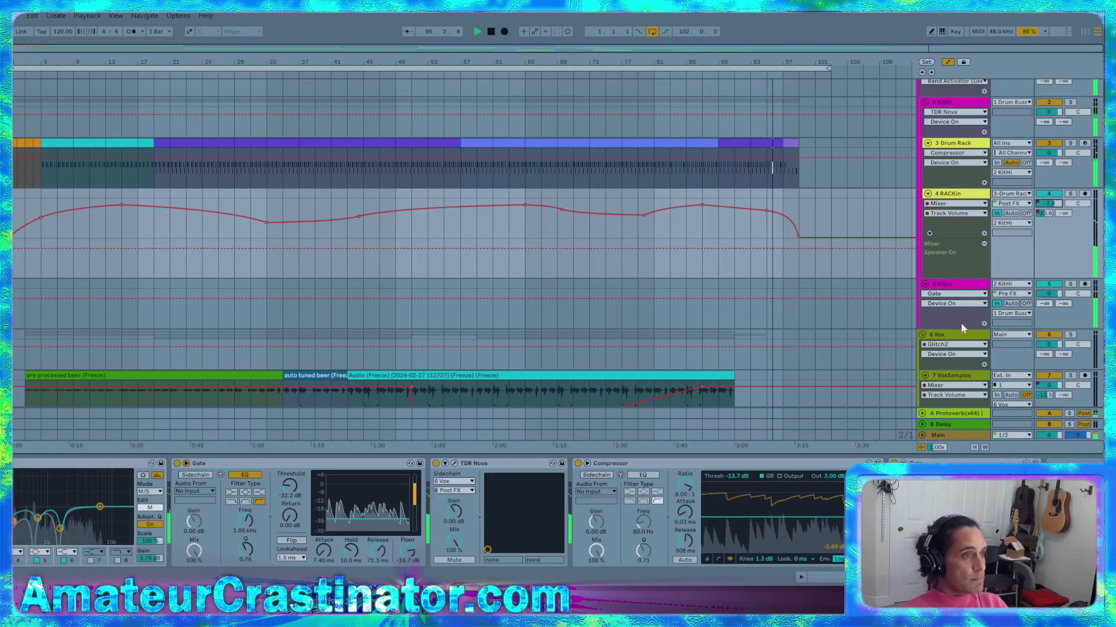
pyautogui.moveTo(122, 218)
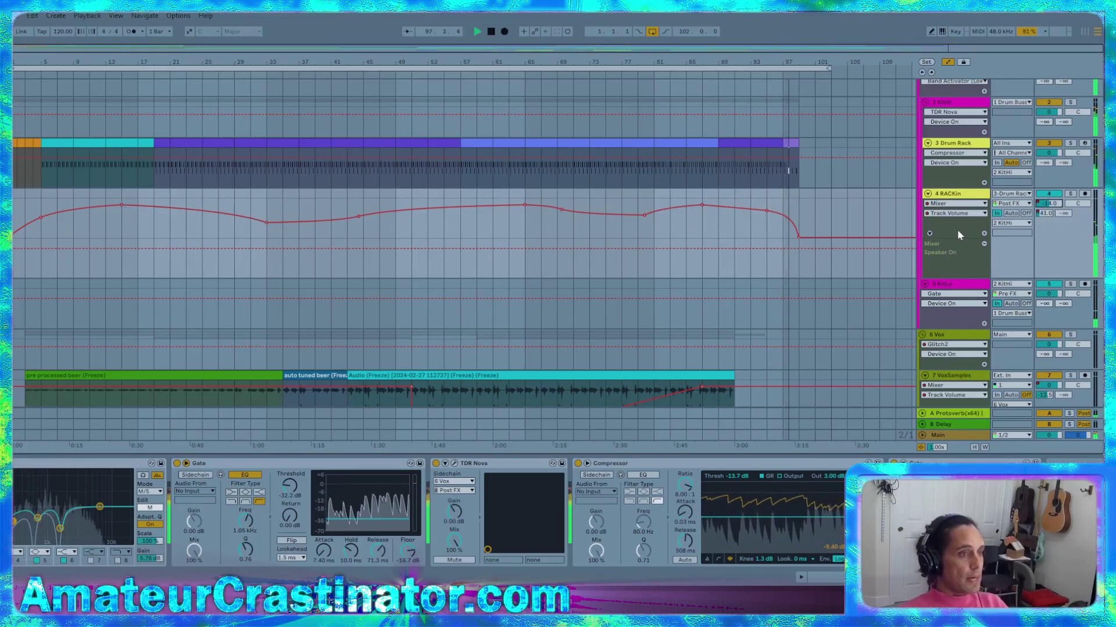
pyautogui.press('a')
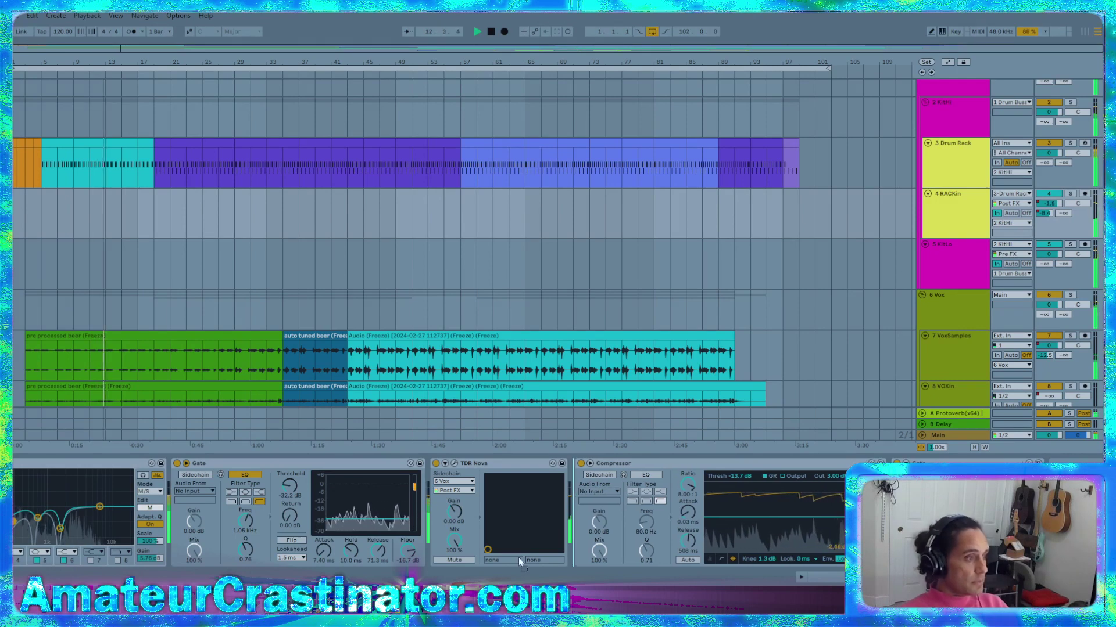
# Insert the Rev PLATE-140 reverb between the Gate and TDR Nova on RACKin and reveal its advanced controls
pyautogui.click(439, 534)
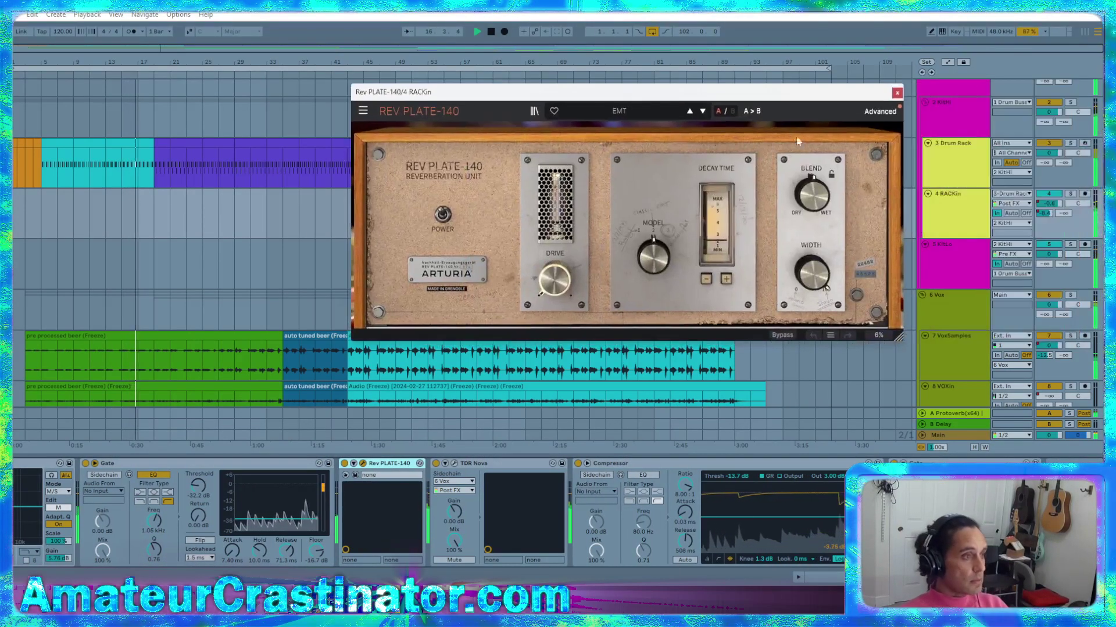
pyautogui.click(880, 111)
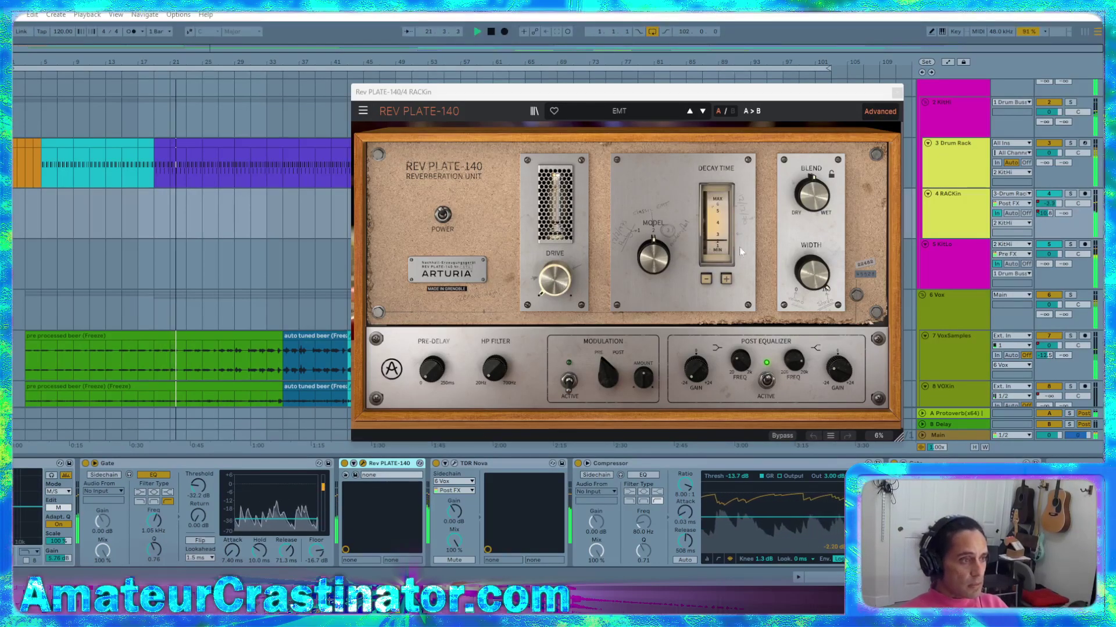
pyautogui.moveTo(440, 374)
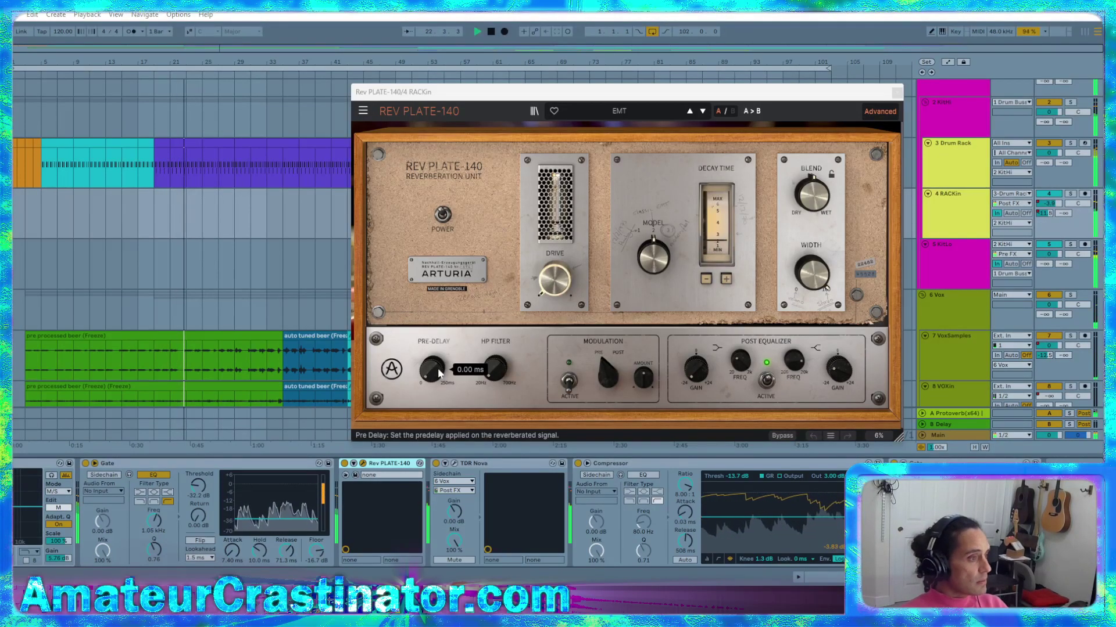
# Shorten the Rev PLATE-140 decay time, switch its plate model and narrow the stereo width
pyautogui.click(706, 279)
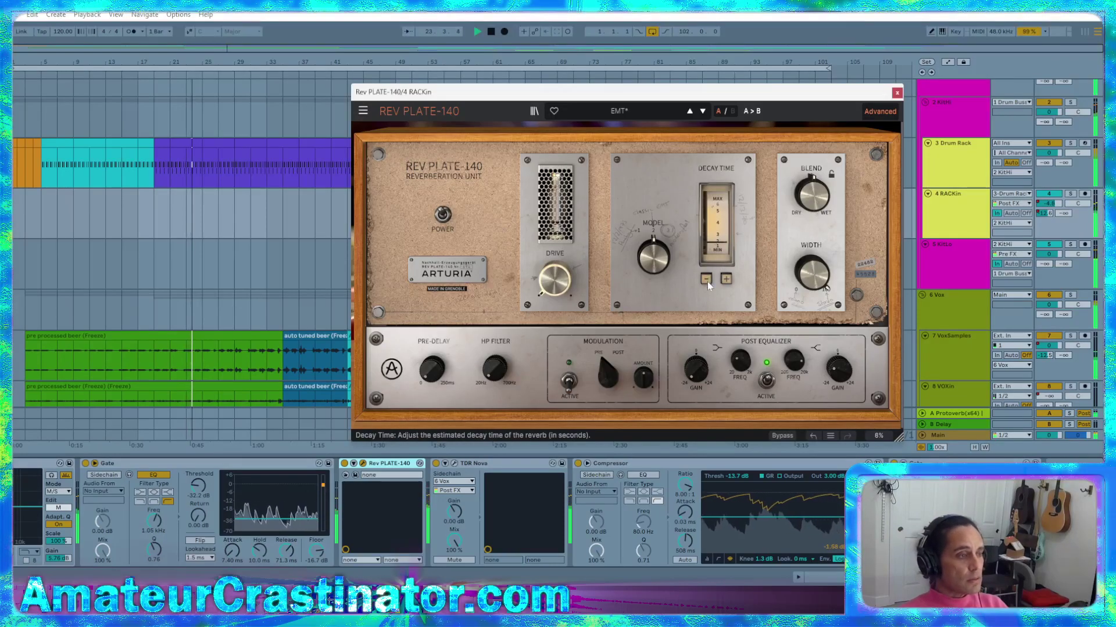
pyautogui.click(706, 281)
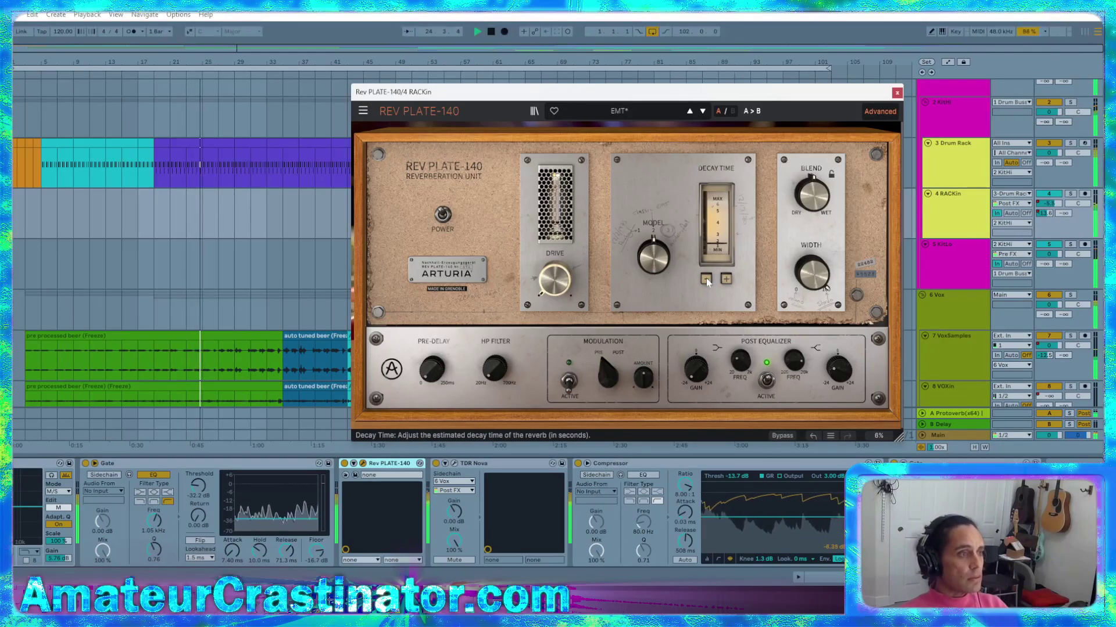
pyautogui.moveTo(642, 239)
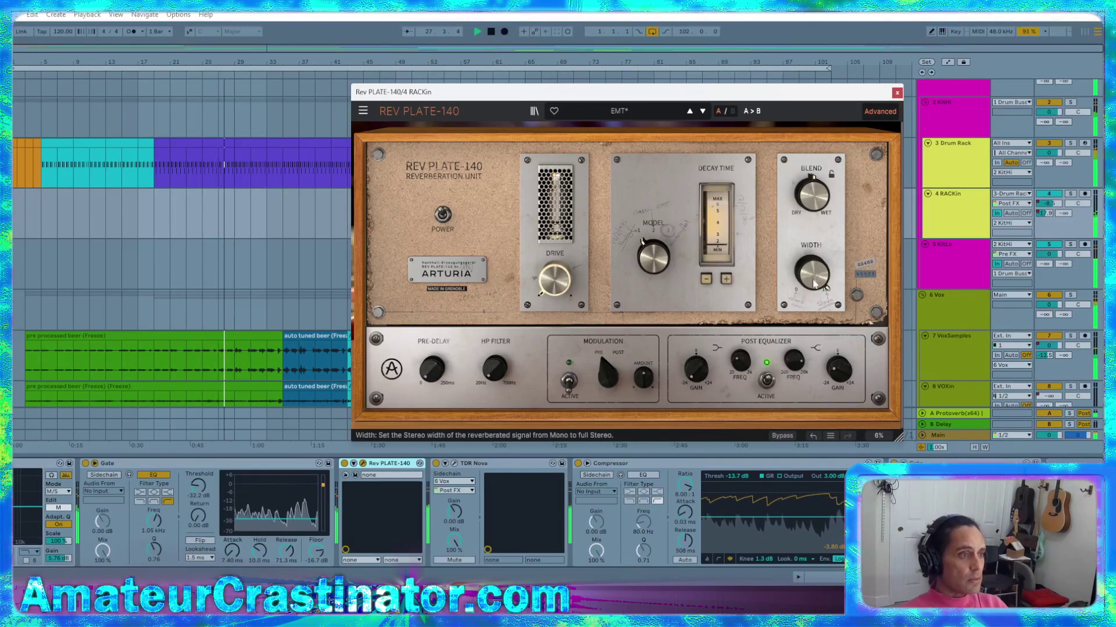
pyautogui.scroll(-3, 841, 271)
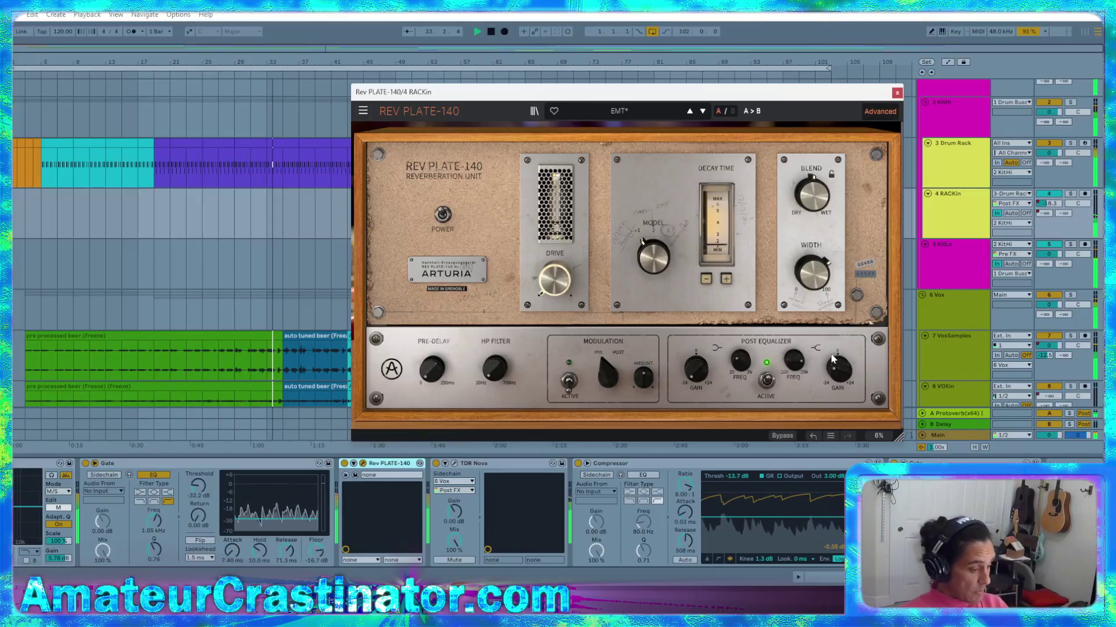
# Show automation again and give RACKin's Track Volume envelope its own lane, keeping the reverb window clear of it
pyautogui.press('a')
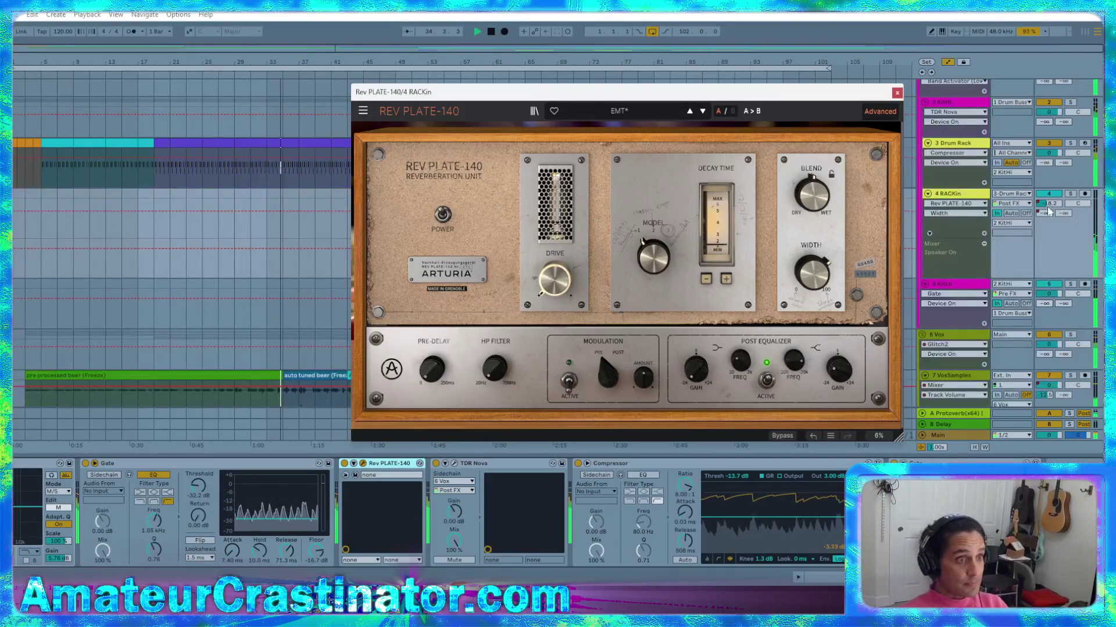
pyautogui.click(1049, 209)
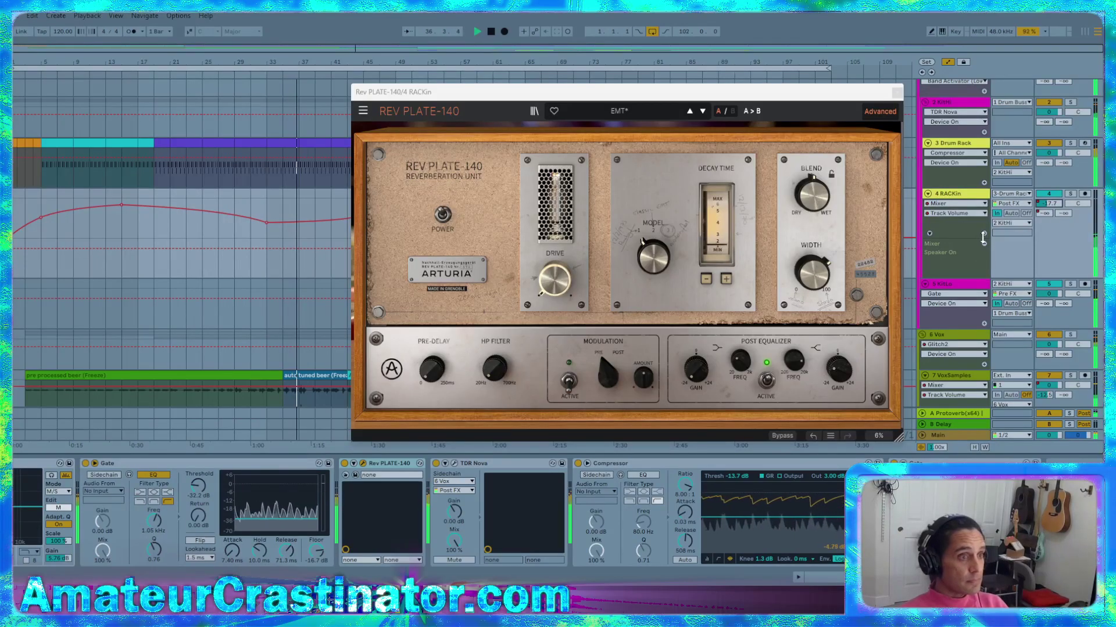
pyautogui.moveTo(734, 87); pyautogui.dragTo(620, 274)
pyautogui.scroll(-3, 834, 286)
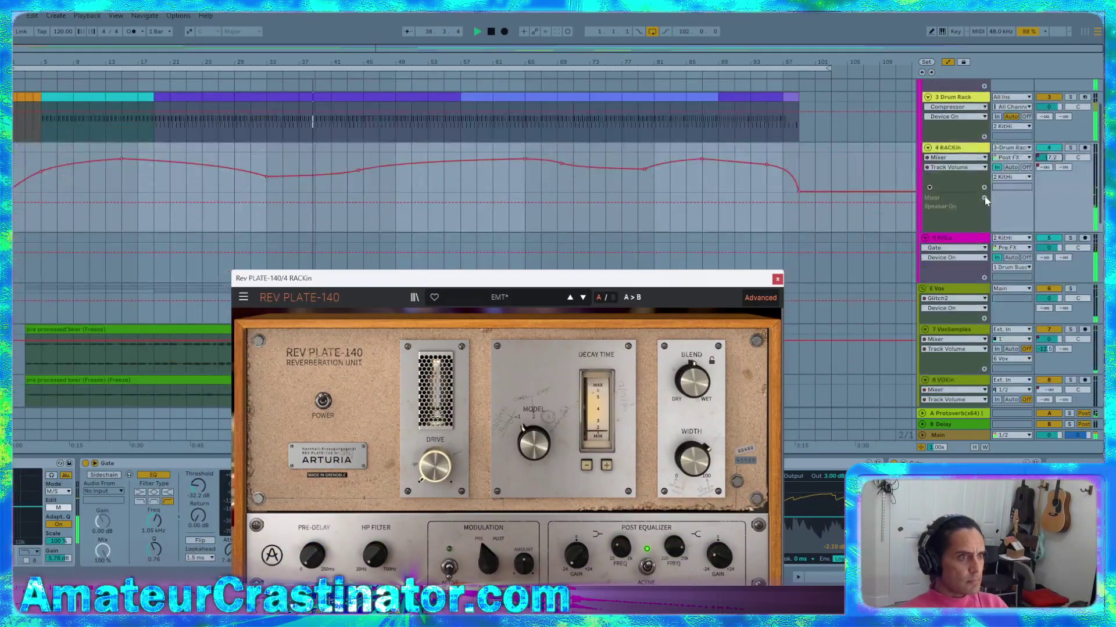
pyautogui.click(985, 198)
pyautogui.click(984, 187)
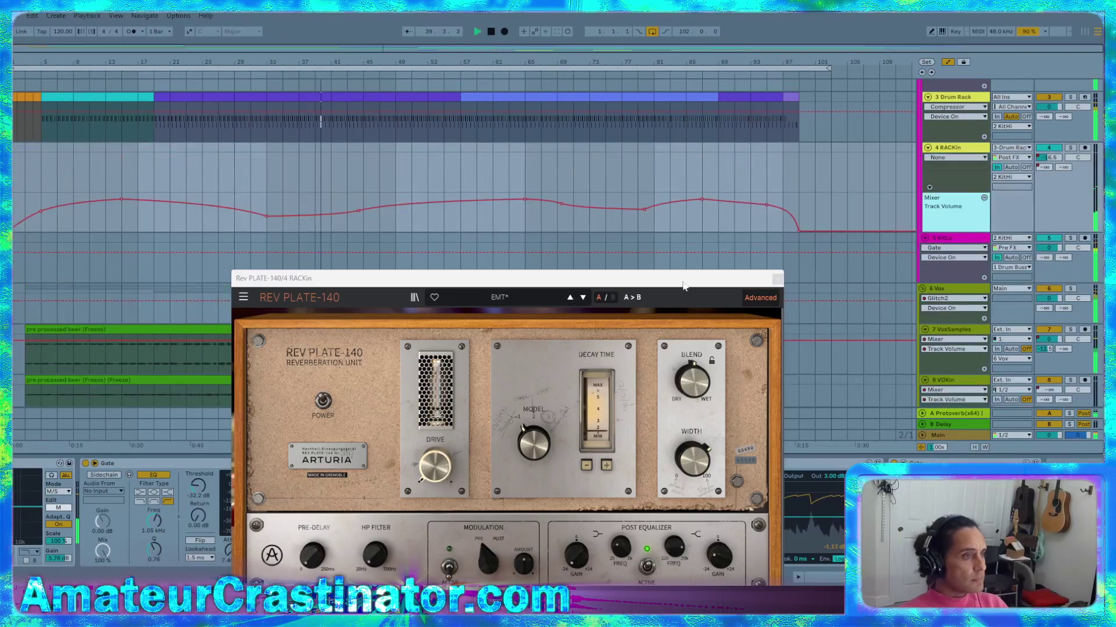
pyautogui.moveTo(684, 286); pyautogui.dragTo(816, 215)
pyautogui.scroll(-2, 976, 153)
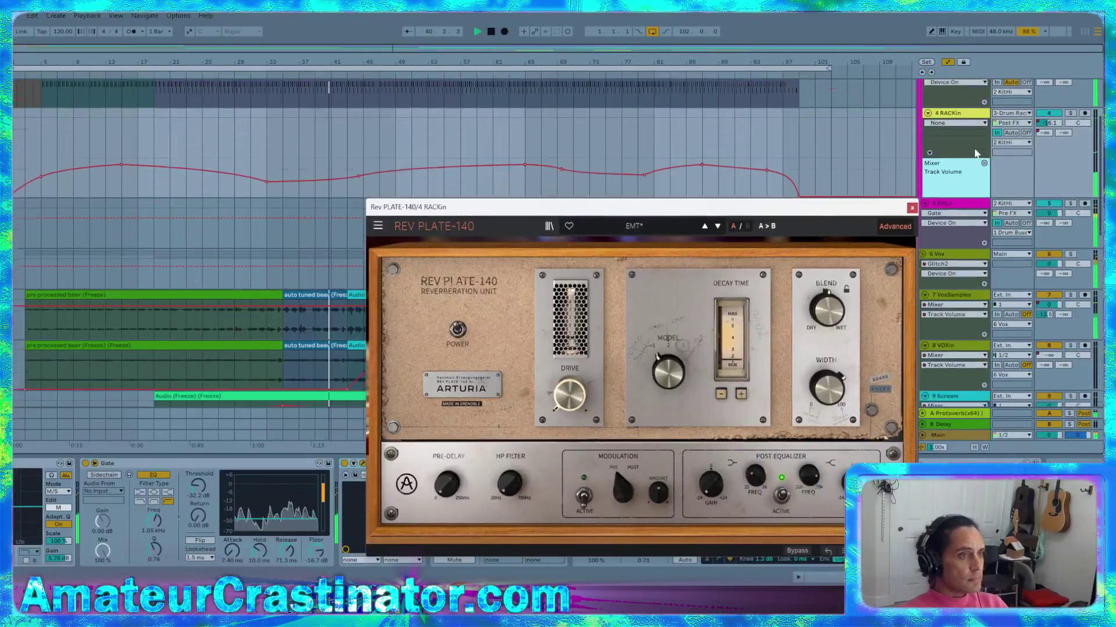
pyautogui.scroll(-1, 976, 153)
pyautogui.moveTo(733, 202); pyautogui.dragTo(677, 190)
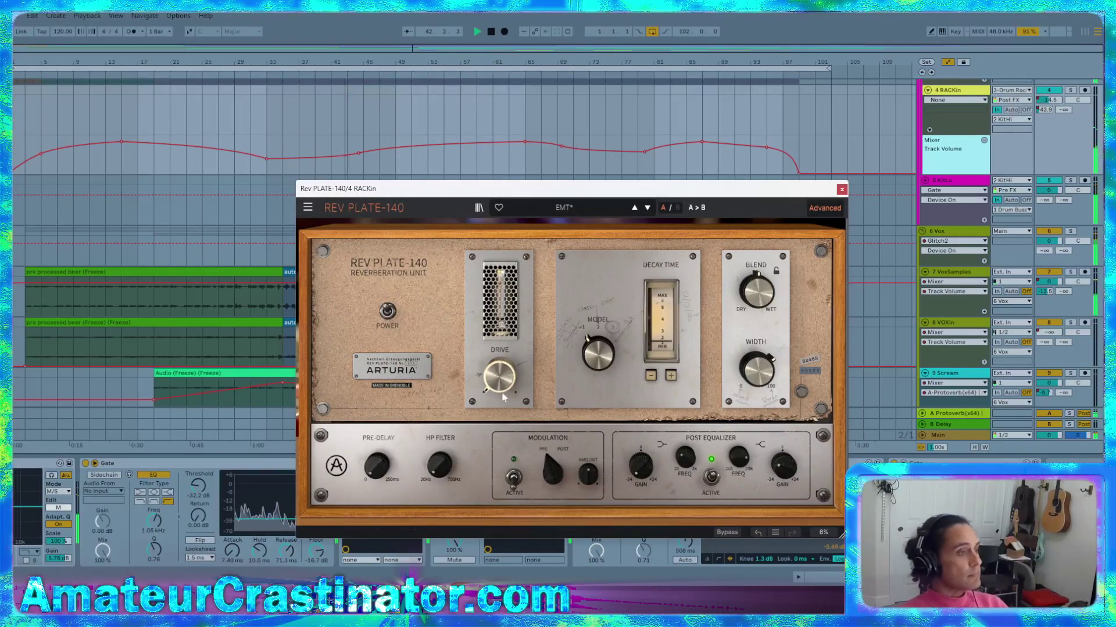
# Raise the reverb's tube preamp Drive well above its minimum and step the decay time down
pyautogui.moveTo(501, 392)
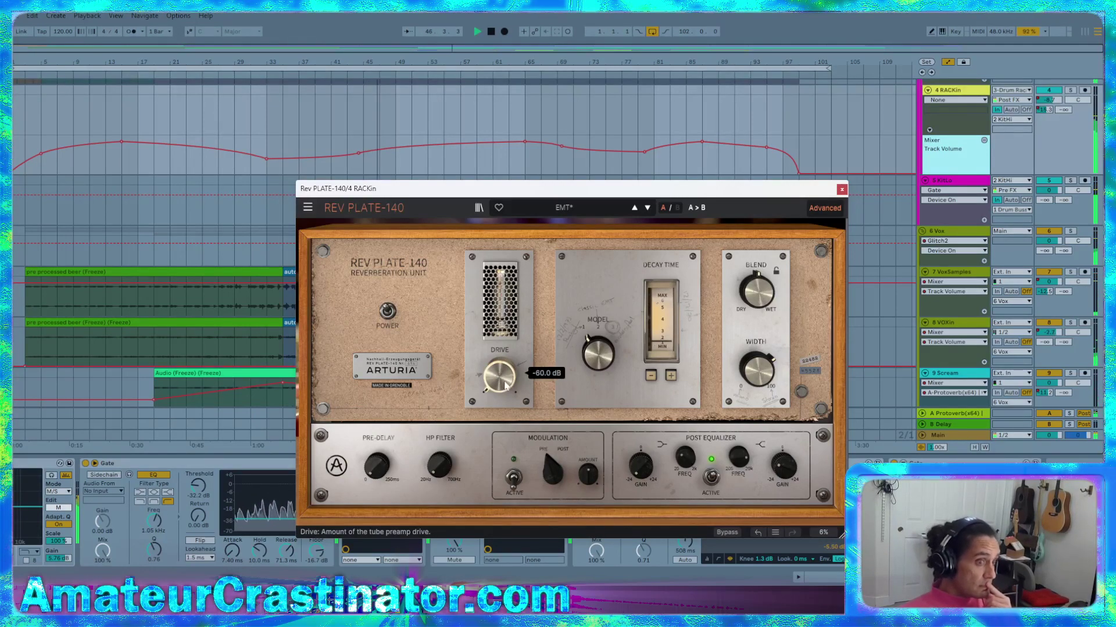
pyautogui.moveTo(504, 383); pyautogui.dragTo(504, 377)
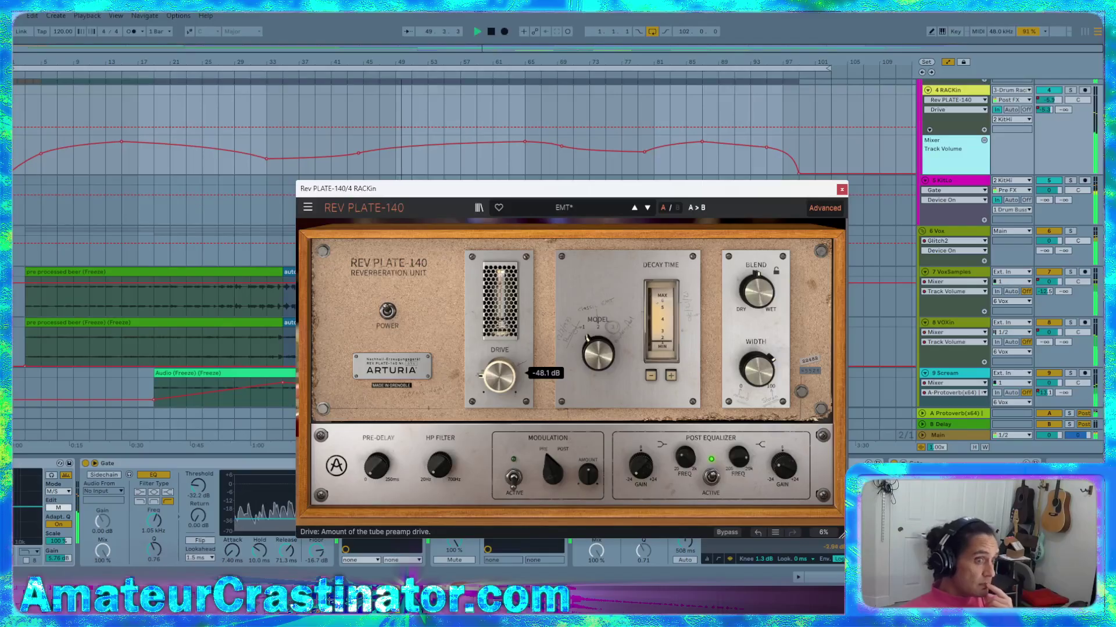
pyautogui.click(651, 376)
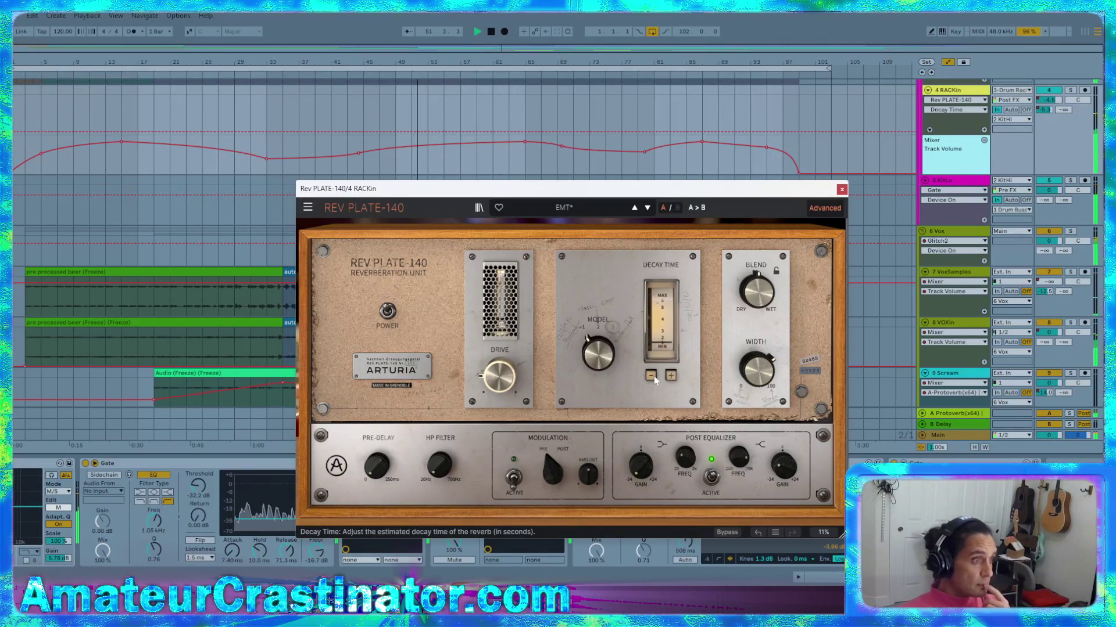
pyautogui.moveTo(503, 382); pyautogui.dragTo(503, 334)
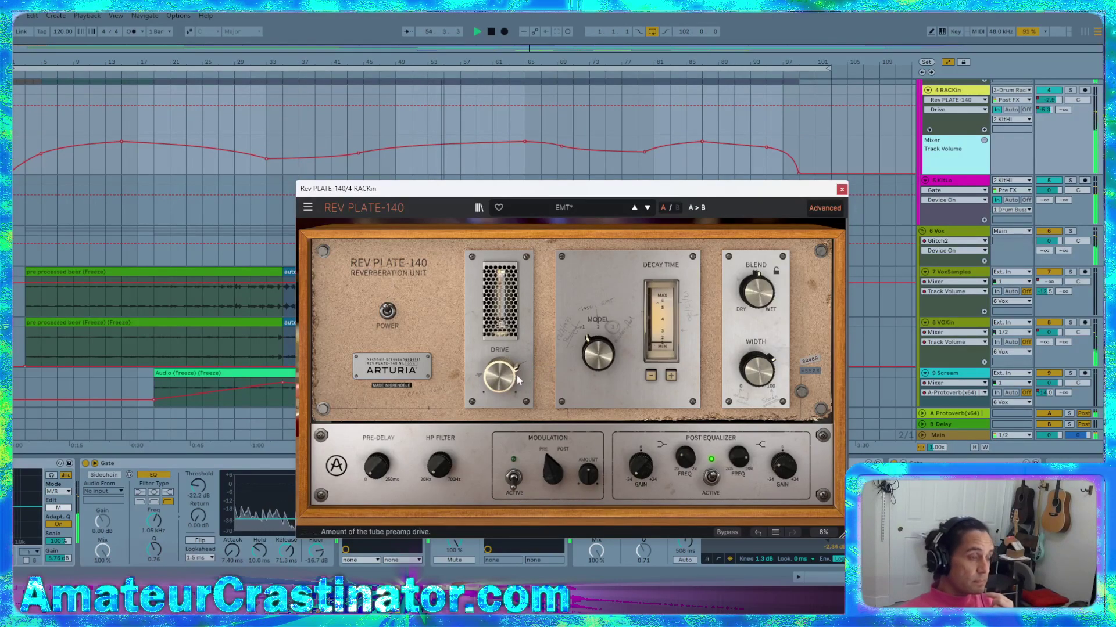
pyautogui.moveTo(501, 376)
pyautogui.mouseDown()
pyautogui.moveTo(501, 367)
pyautogui.moveTo(491, 377)
pyautogui.mouseUp()
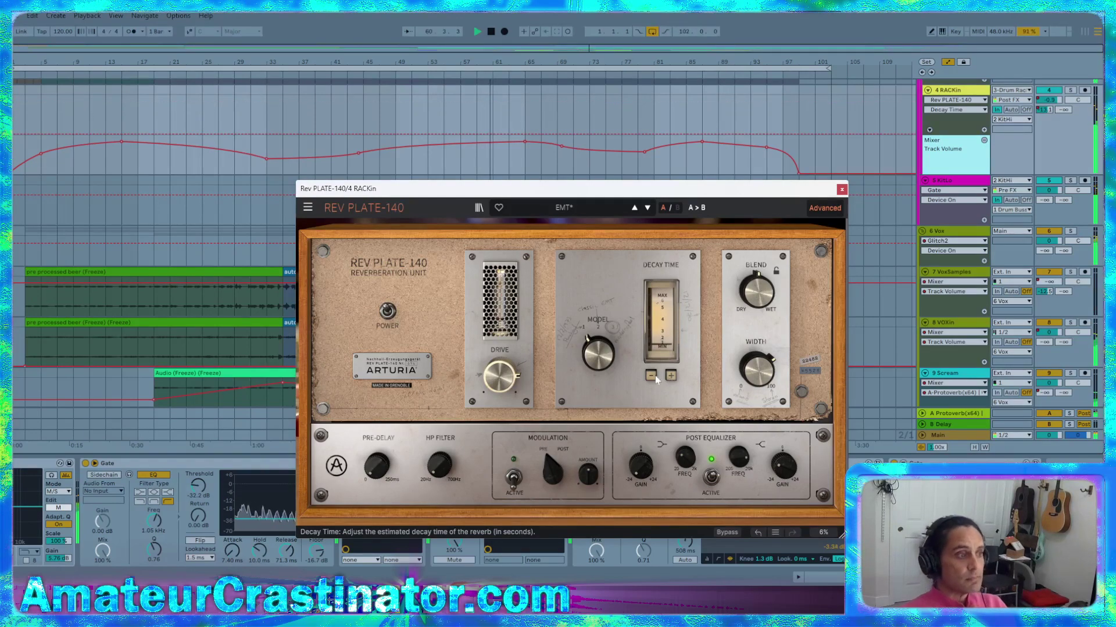
# Adjust the reverb's decay time again and lower its dry/wet Blend to about 0.08
pyautogui.click(669, 378)
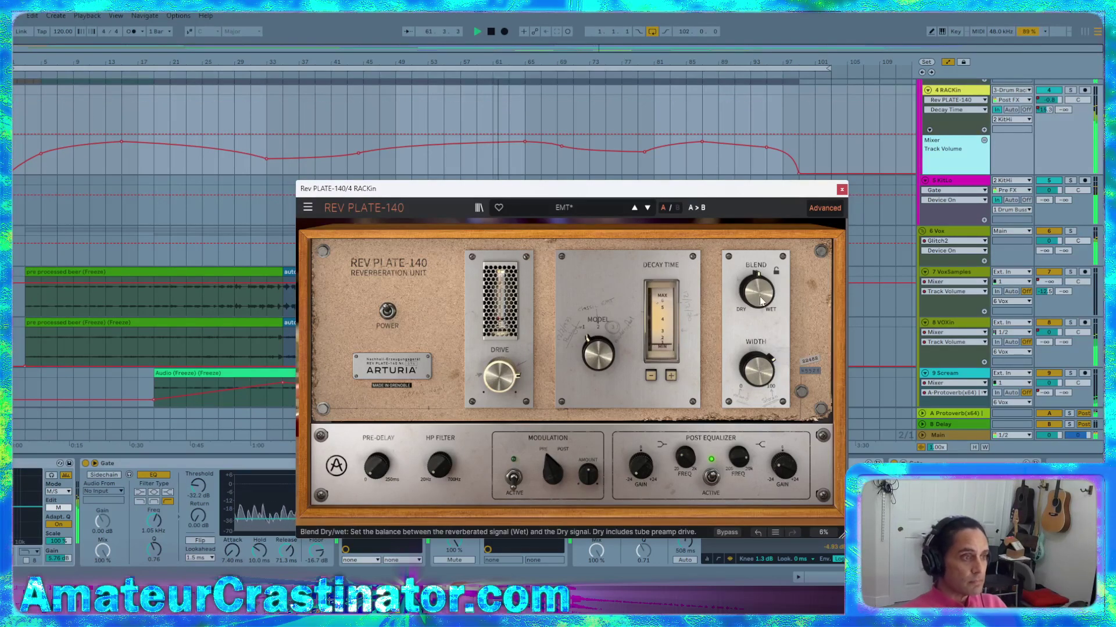
pyautogui.moveTo(762, 293); pyautogui.dragTo(762, 352)
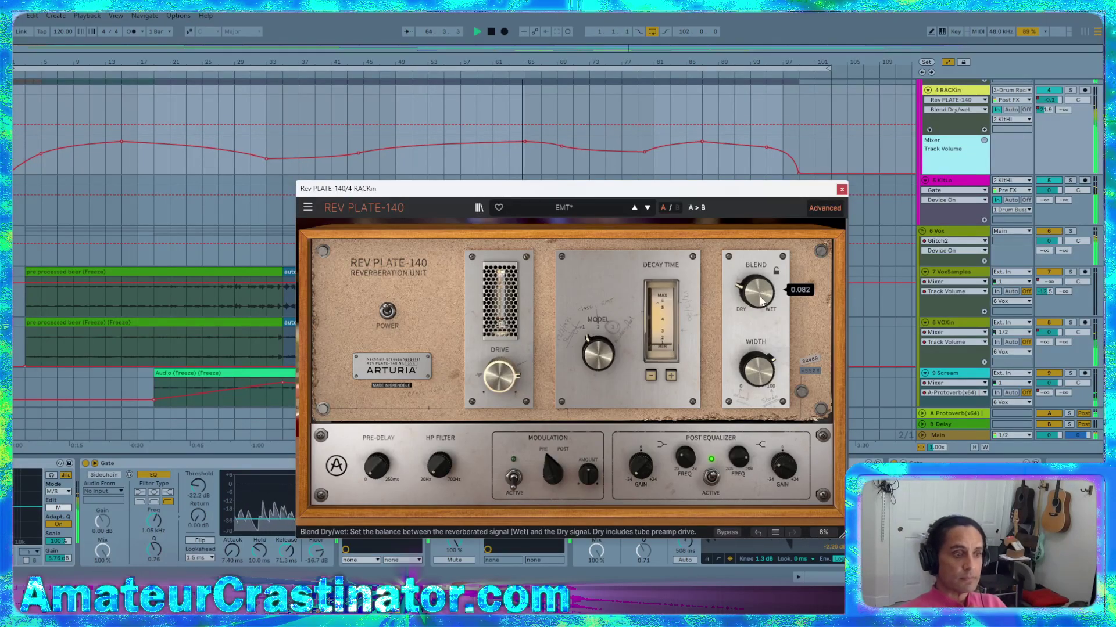
pyautogui.moveTo(763, 349); pyautogui.dragTo(762, 346)
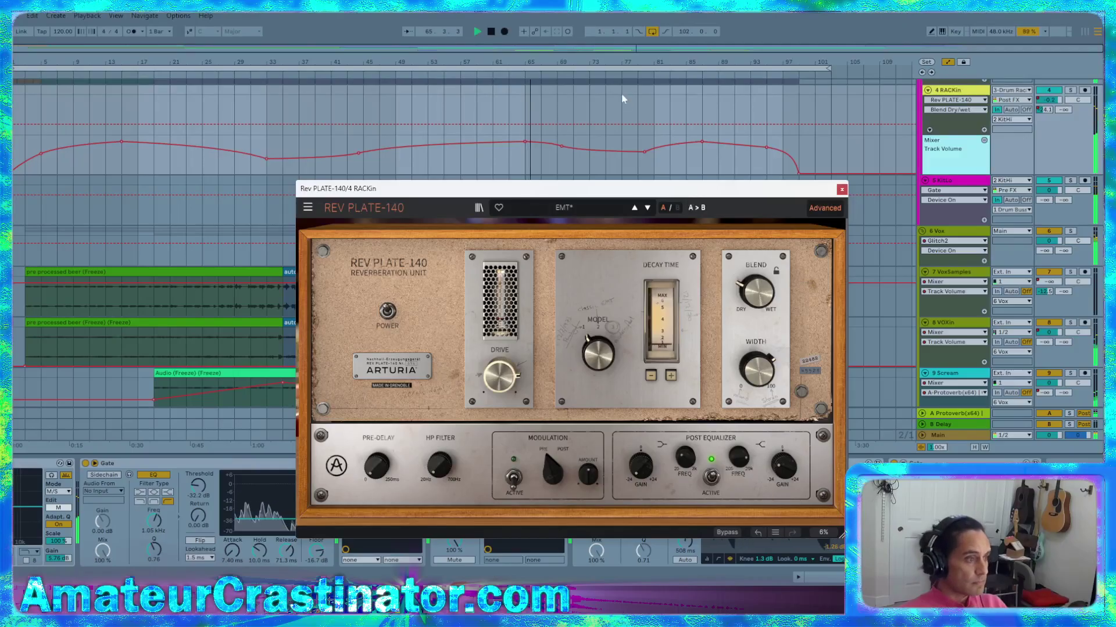
# Compare the RACKin sound with Rev PLATE-140 switched off and on during playback
pyautogui.moveTo(646, 191); pyautogui.dragTo(542, 61)
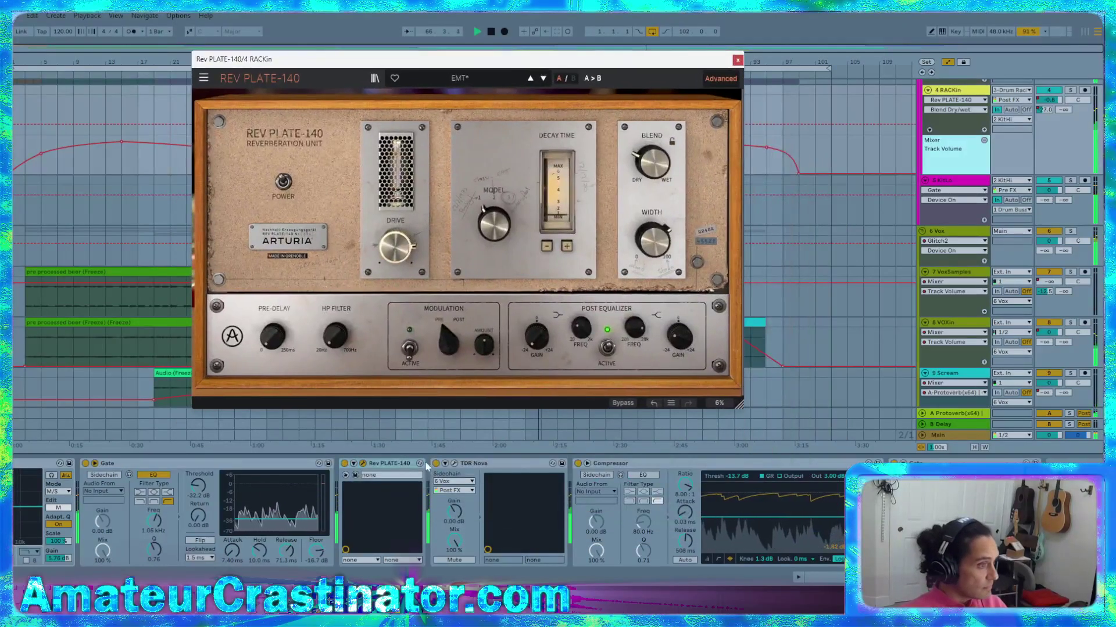
pyautogui.click(344, 463)
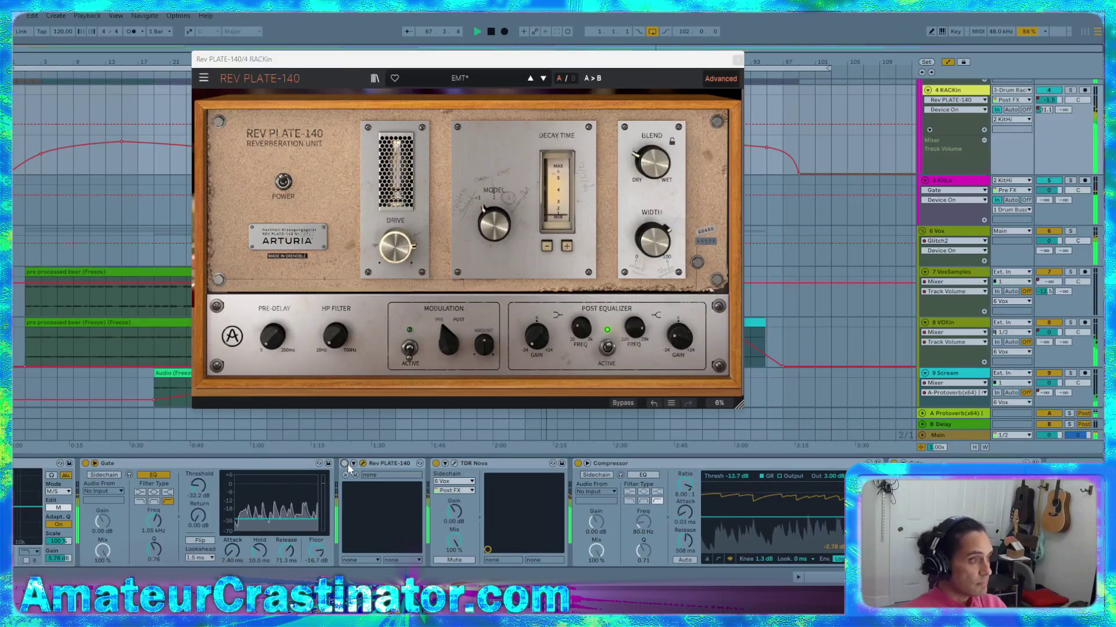
pyautogui.click(344, 463)
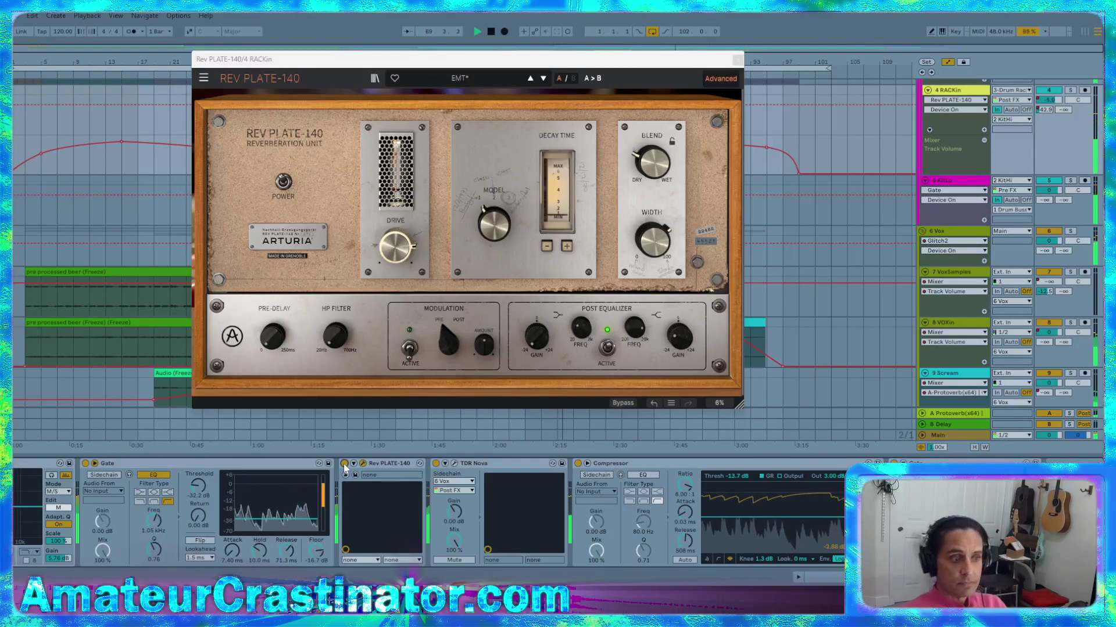
pyautogui.click(344, 463)
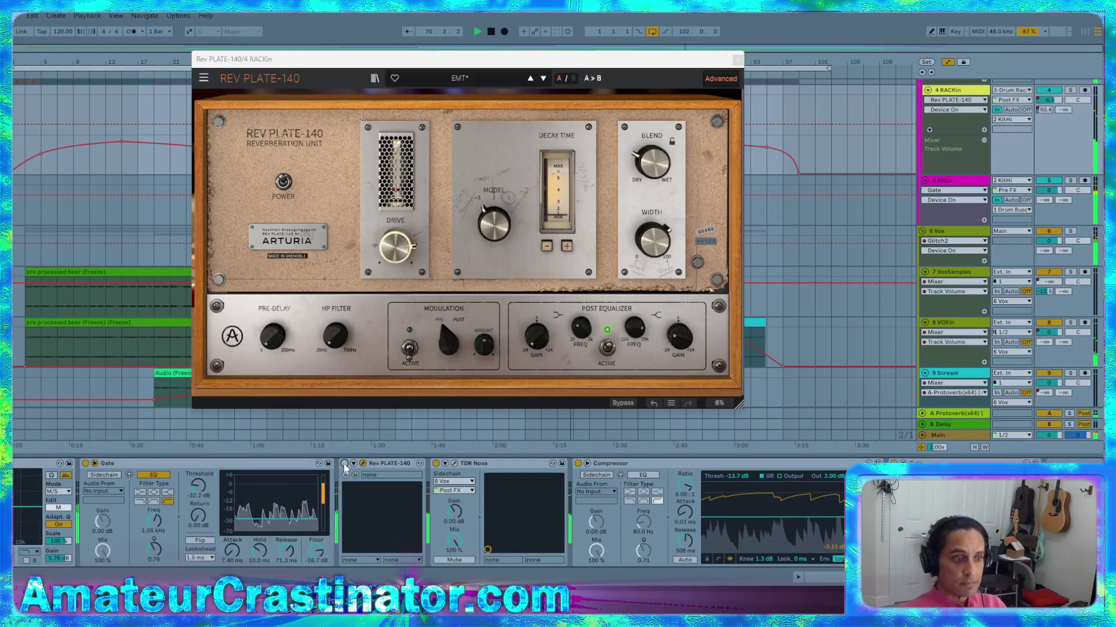
# Compare the RACKin track with the Rev PLATE-140 reverb bypassed and enabled, leave it on, and close its window
pyautogui.click(344, 464)
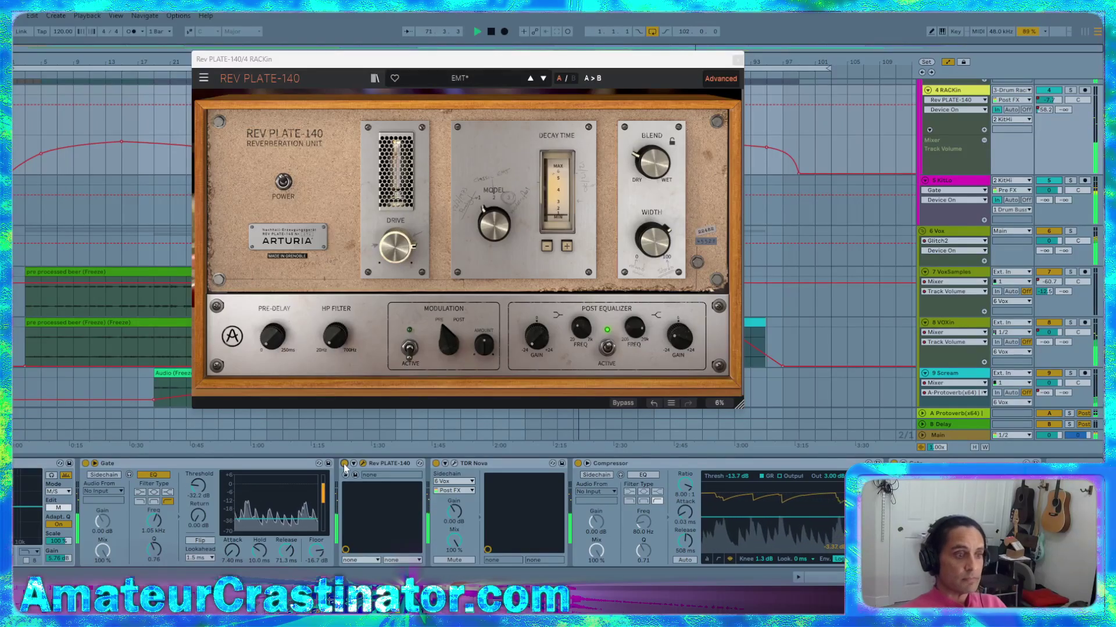
pyautogui.click(565, 247)
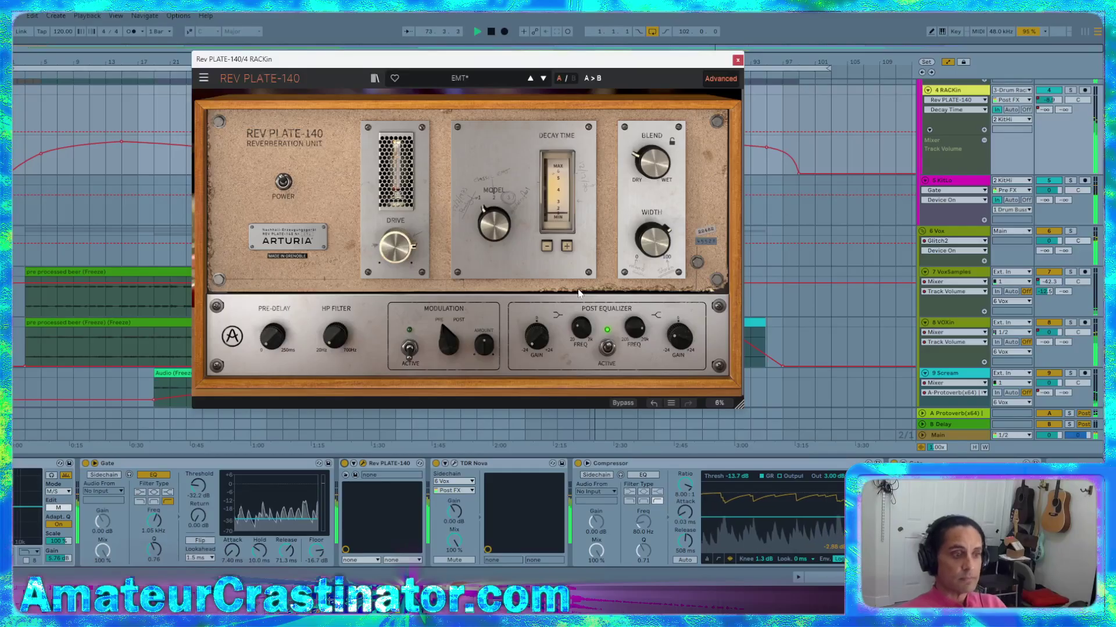
pyautogui.click(344, 464)
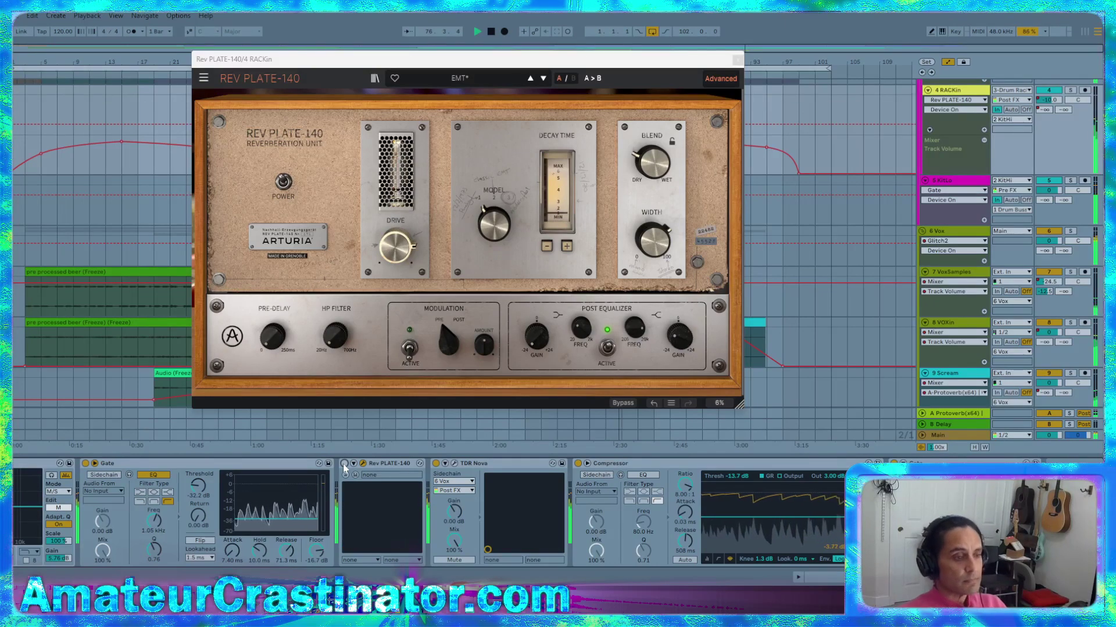
pyautogui.click(344, 464)
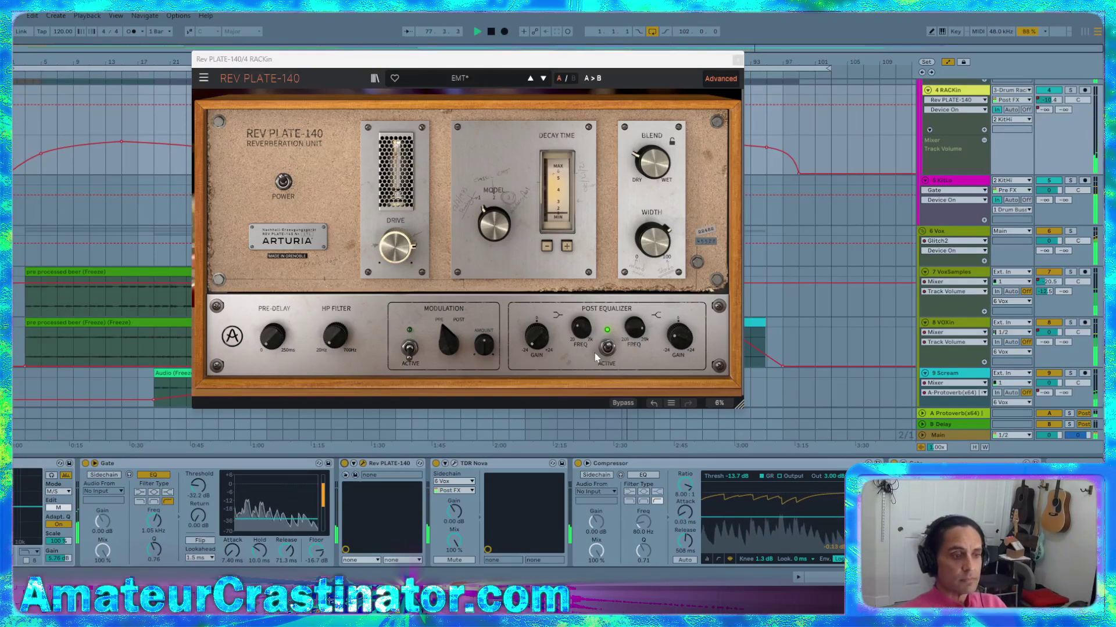
pyautogui.click(655, 238)
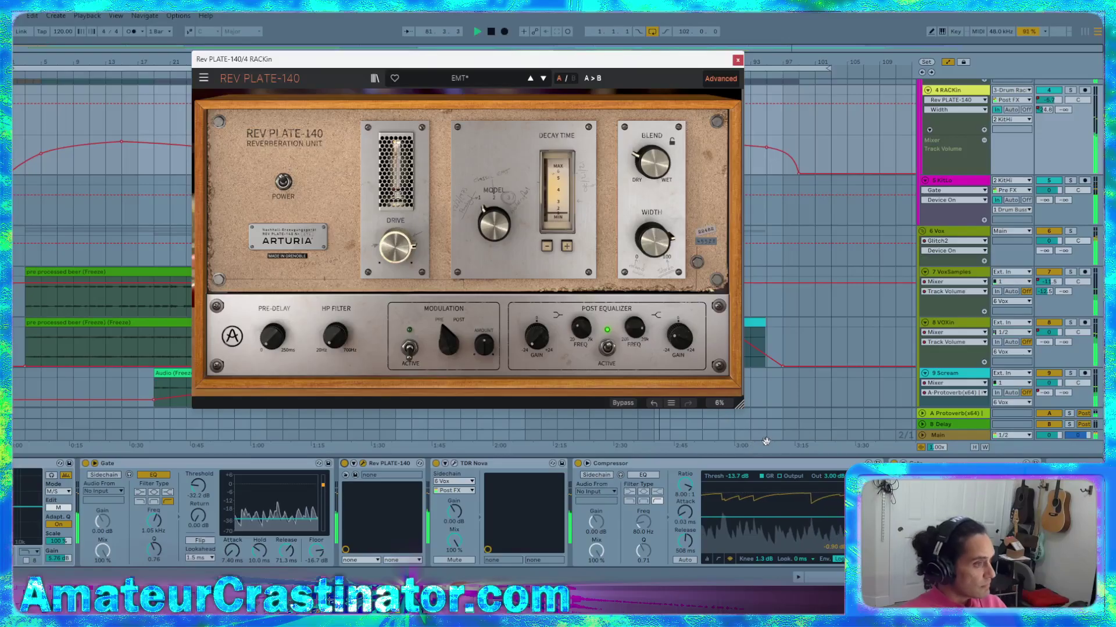
pyautogui.click(344, 464)
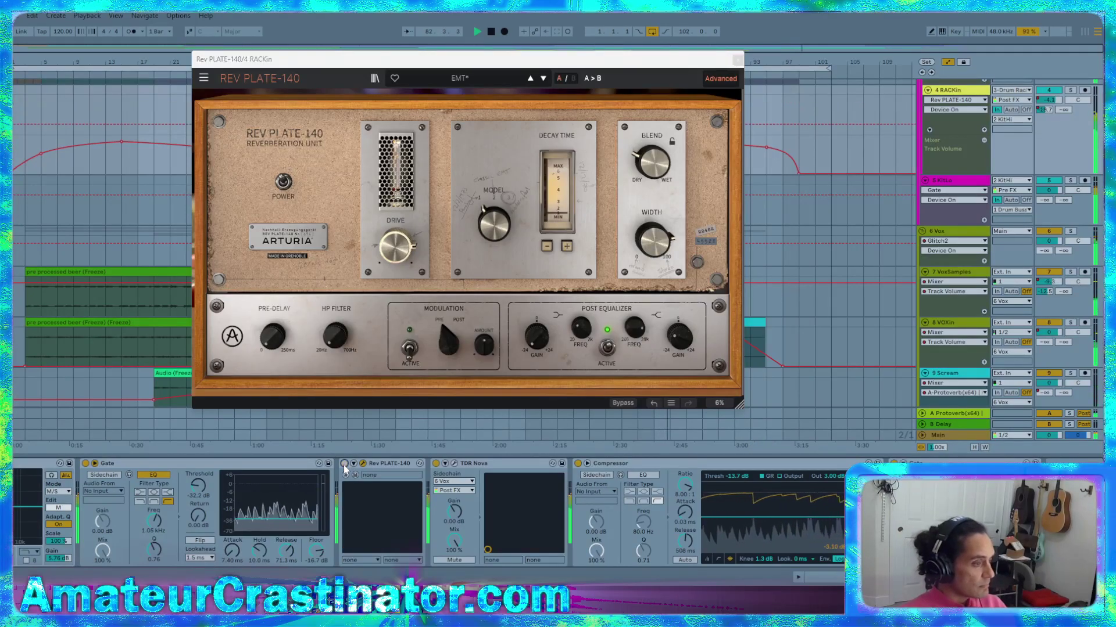
pyautogui.click(344, 464)
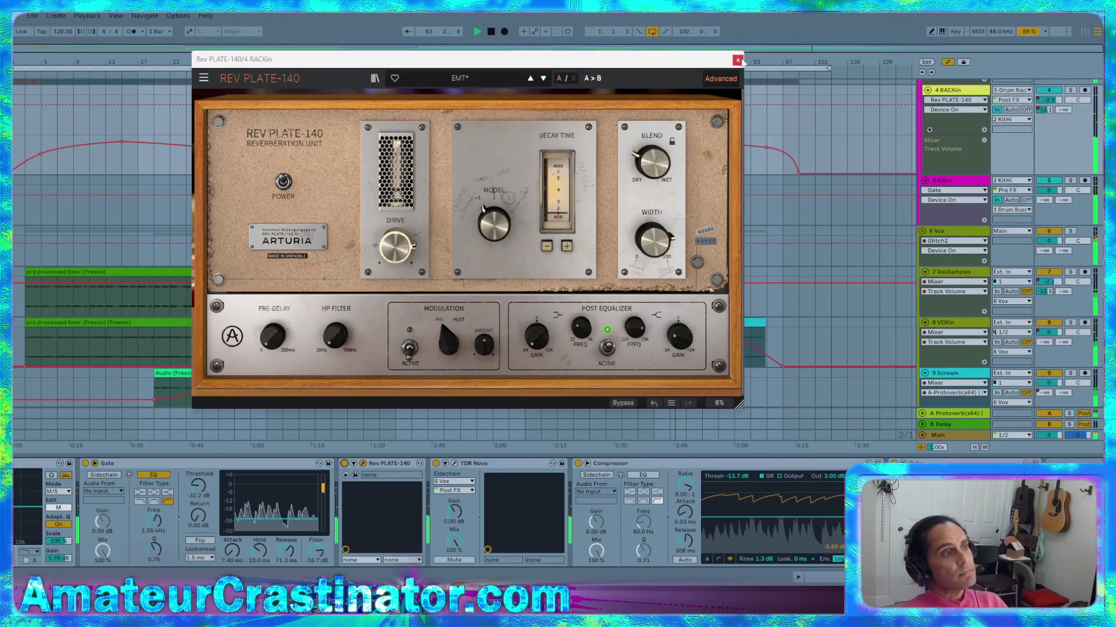
pyautogui.click(738, 60)
# Hide the automation lanes and inspect the device chains of the Vox, VoxSamples and VOXin tracks
pyautogui.scroll(-3, 976, 324)
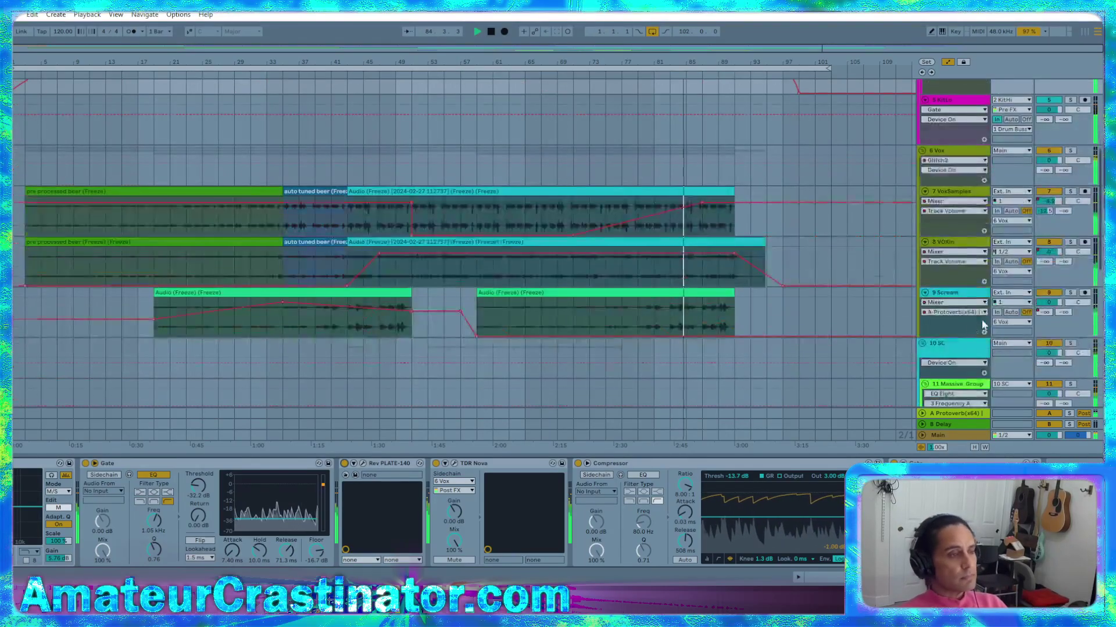
pyautogui.press('a')
pyautogui.click(953, 165)
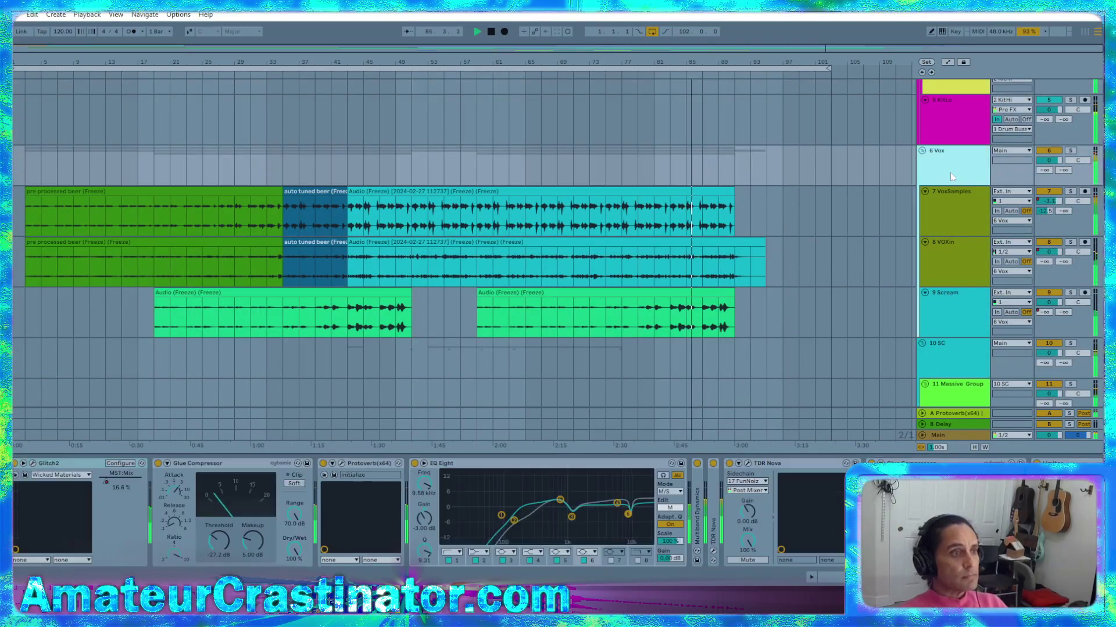
pyautogui.hscroll(3, 430, 512)
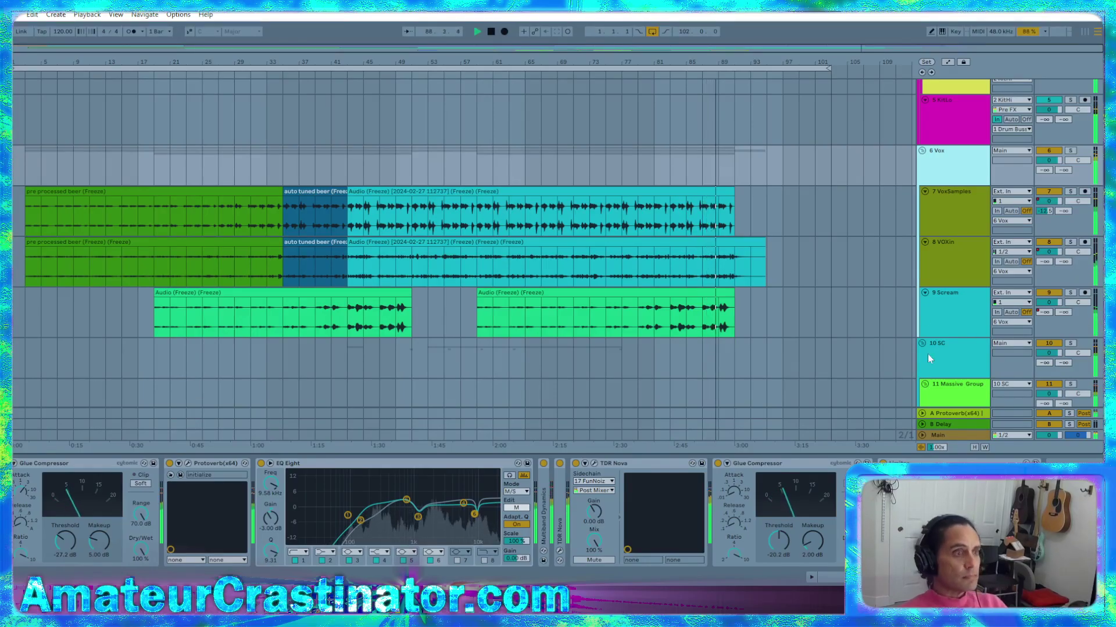
pyautogui.click(964, 233)
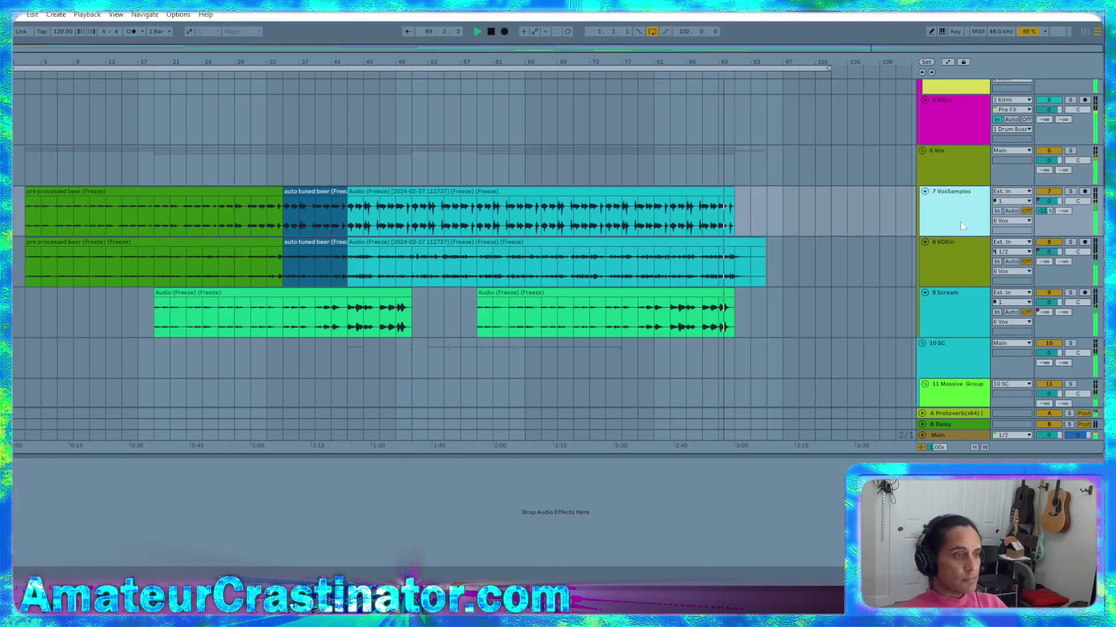
pyautogui.scroll(-2, 961, 244)
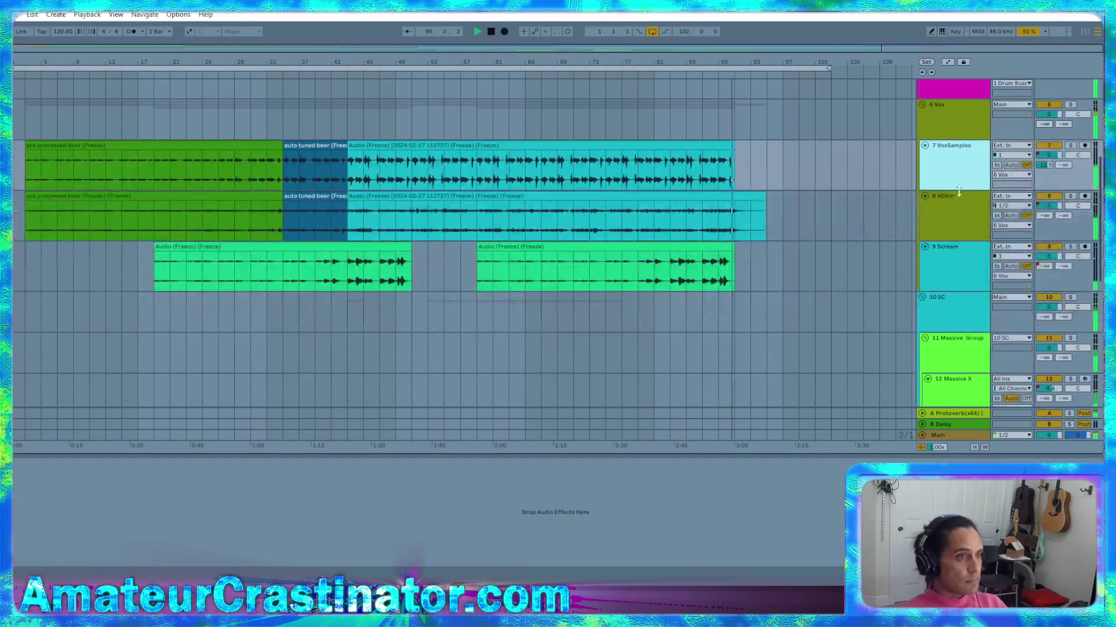
pyautogui.click(952, 213)
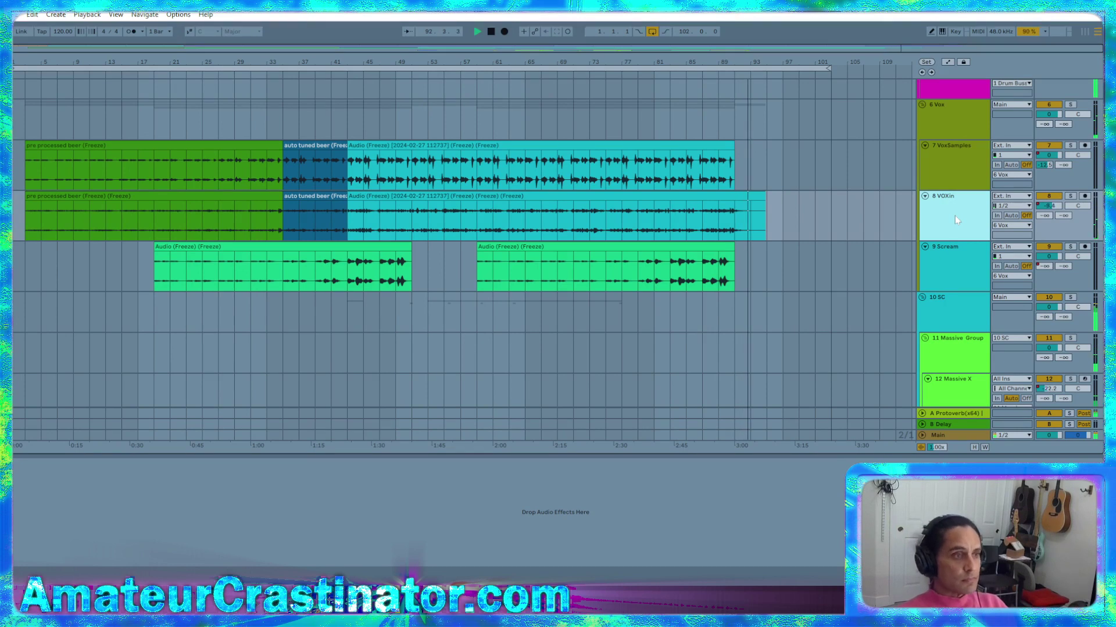
# Return to the RACKin track and compare its sound with Rev PLATE-140 switched off and on again
pyautogui.scroll(7, 954, 215)
pyautogui.click(946, 198)
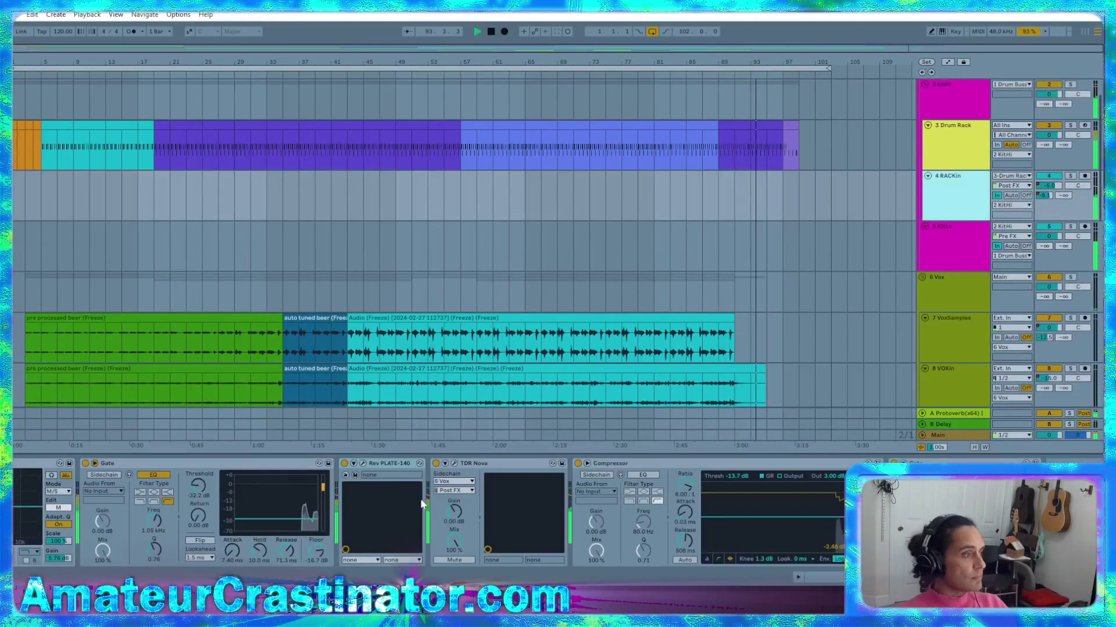
pyautogui.click(344, 466)
pyautogui.click(344, 463)
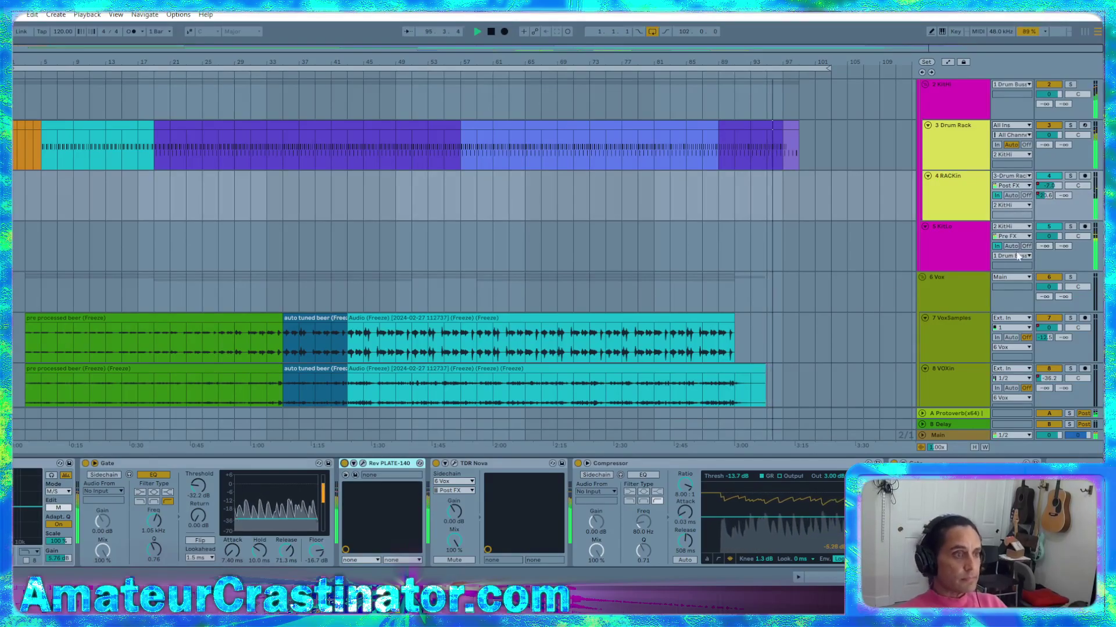
# Bring the last tracks of the arrangement into view and restart playback from the beginning of the song
pyautogui.scroll(-12, 957, 278)
pyautogui.scroll(-6, 962, 281)
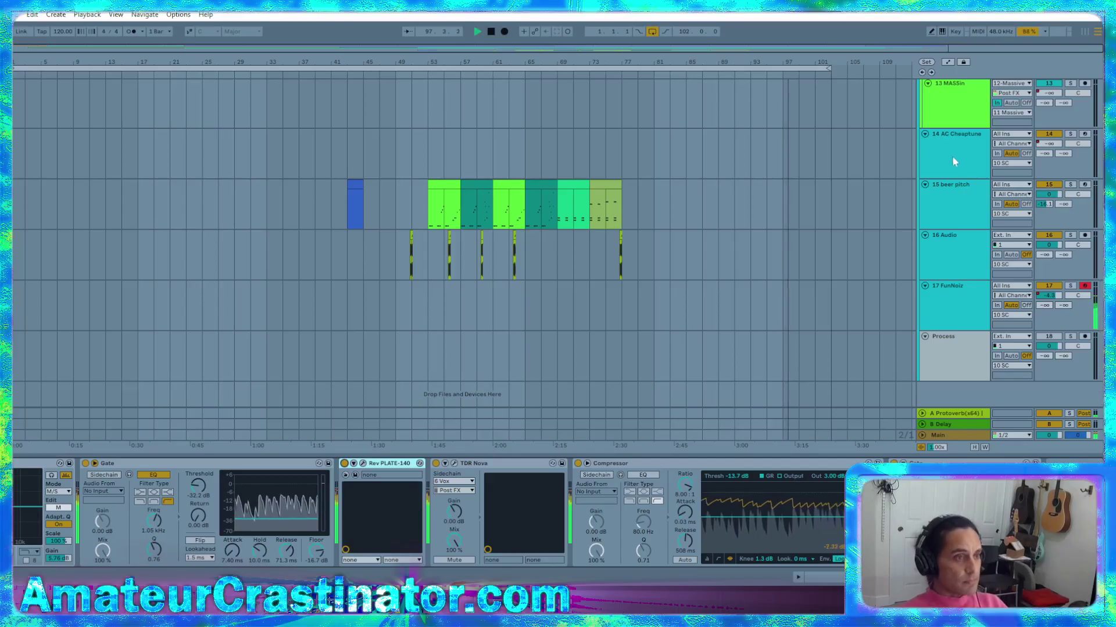
pyautogui.click(490, 31)
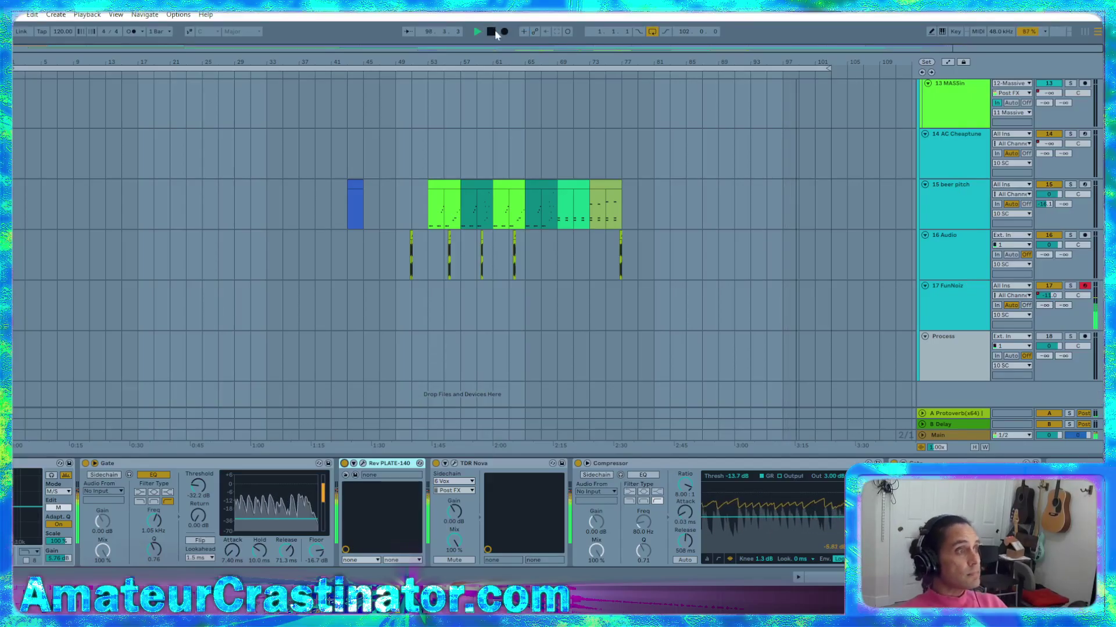
pyautogui.press('space')
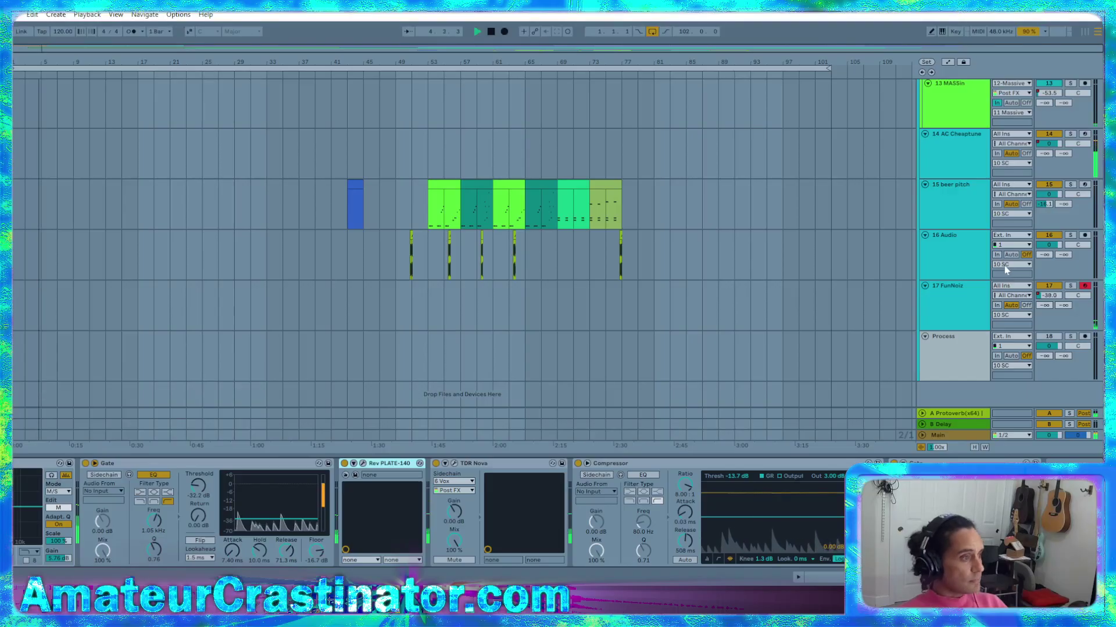
# Inspect the device chains of the beer pitch and FunNoiz tracks during playback
pyautogui.click(962, 206)
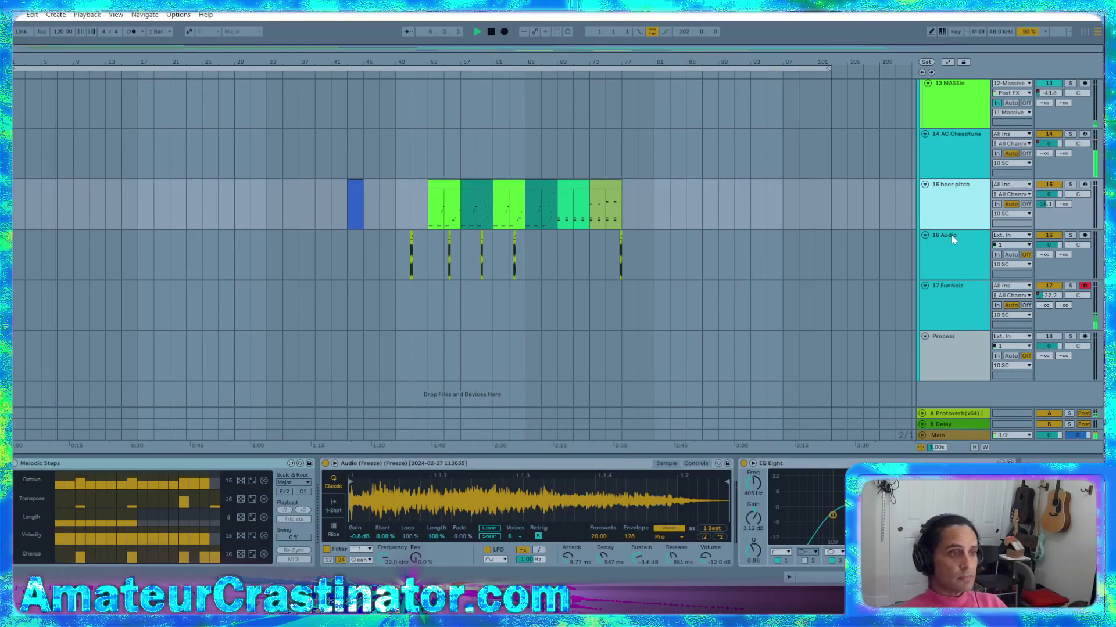
pyautogui.click(952, 317)
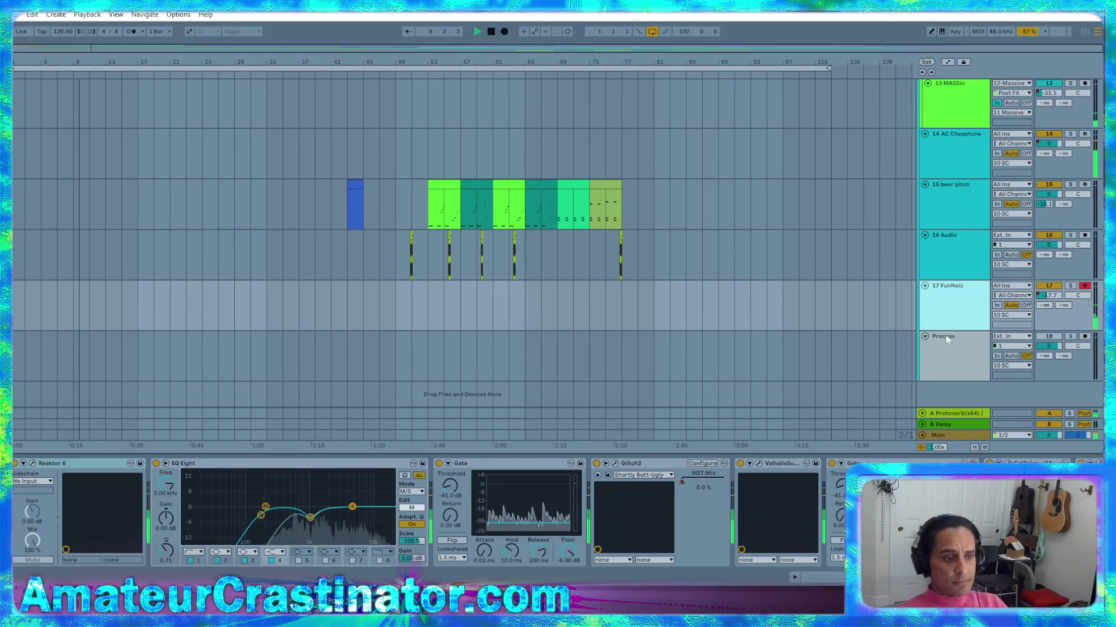
pyautogui.hscroll(5, 430, 511)
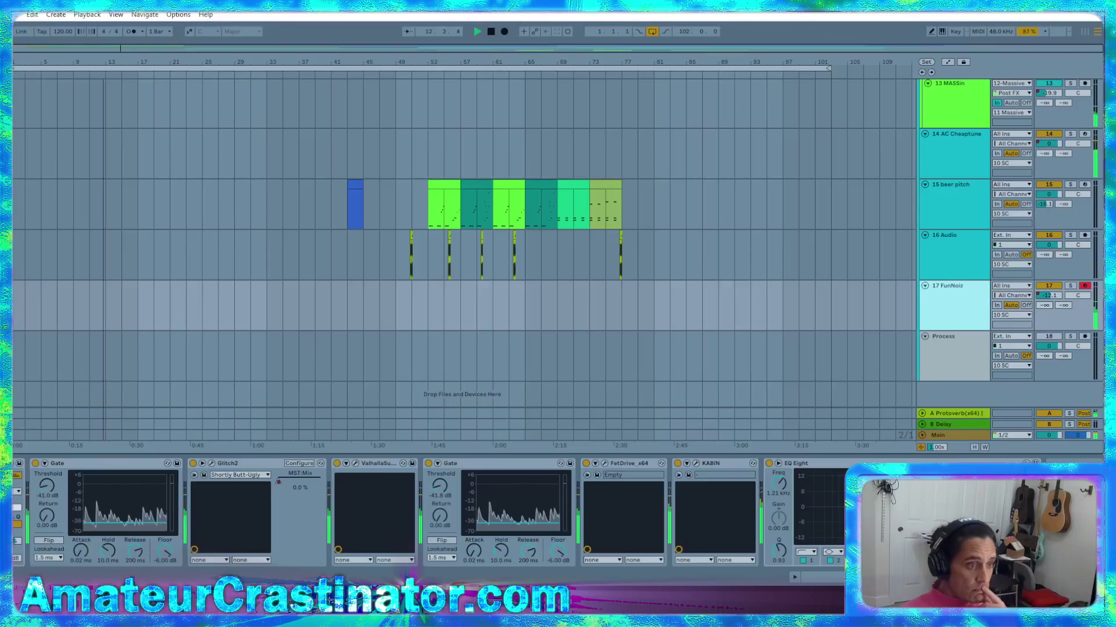
pyautogui.hscroll(-5, 430, 511)
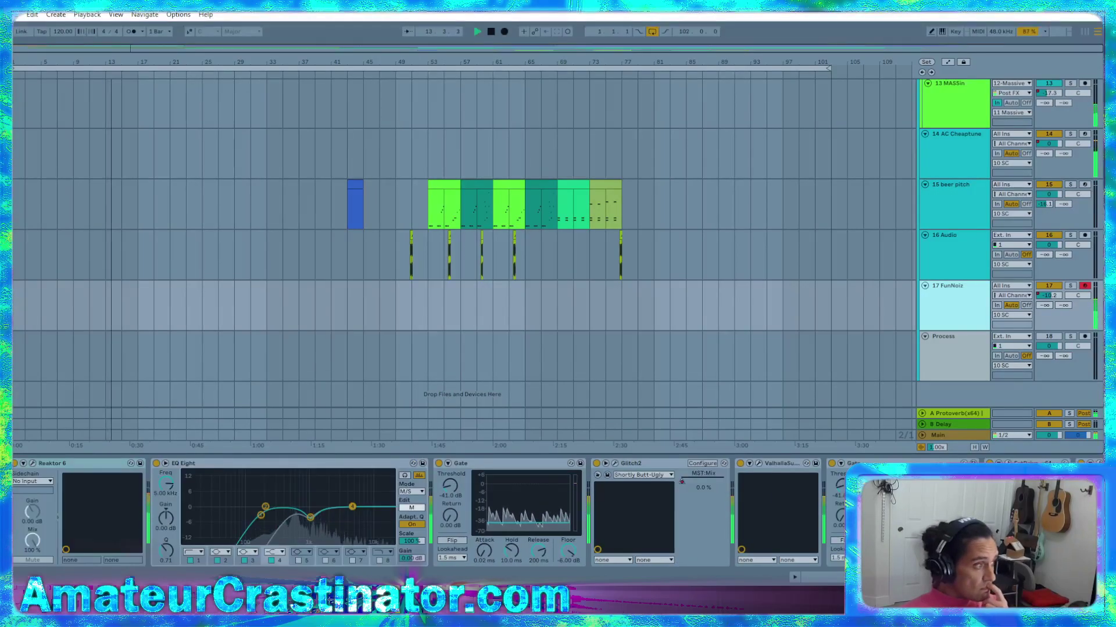
# Open the Reaktor 6 instrument on the FunNoiz track, check its Rumble Rocks patch, and close the window
pyautogui.click(33, 464)
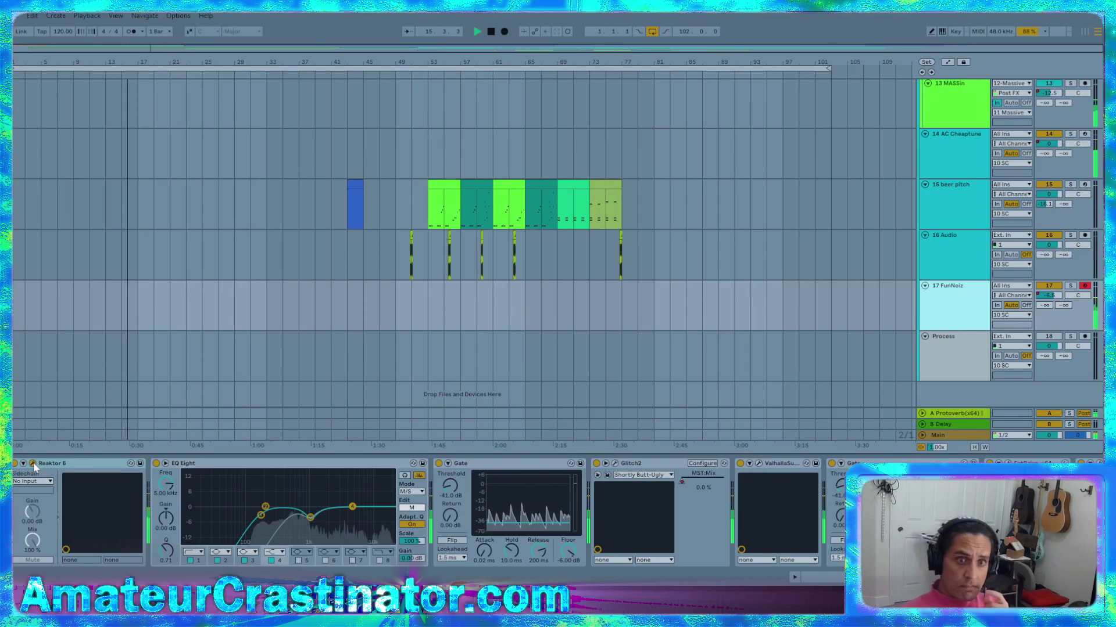
pyautogui.moveTo(831, 102); pyautogui.dragTo(343, 65)
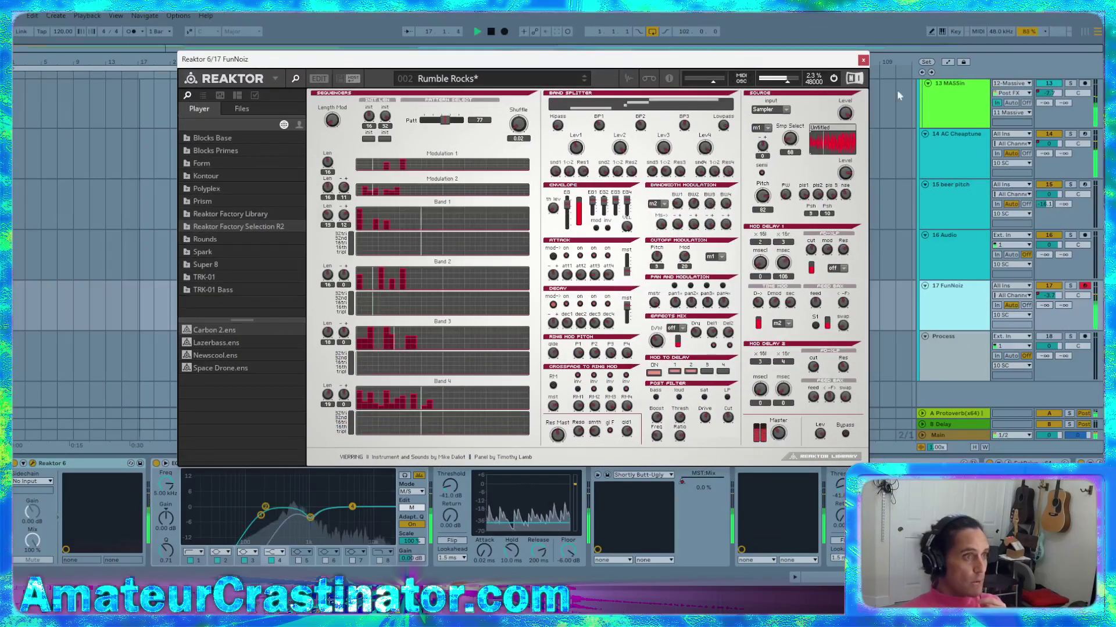
pyautogui.click(864, 60)
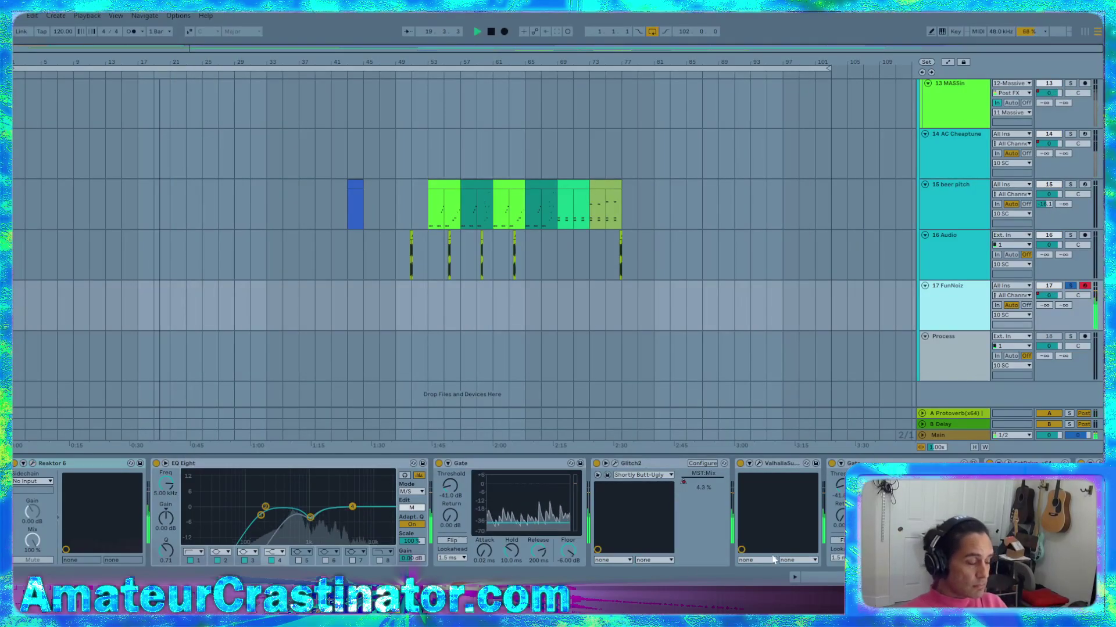
# Turn off solo on the FunNoiz track and look through its effects from EQ Eight to KABIN during playback
pyautogui.press('s')
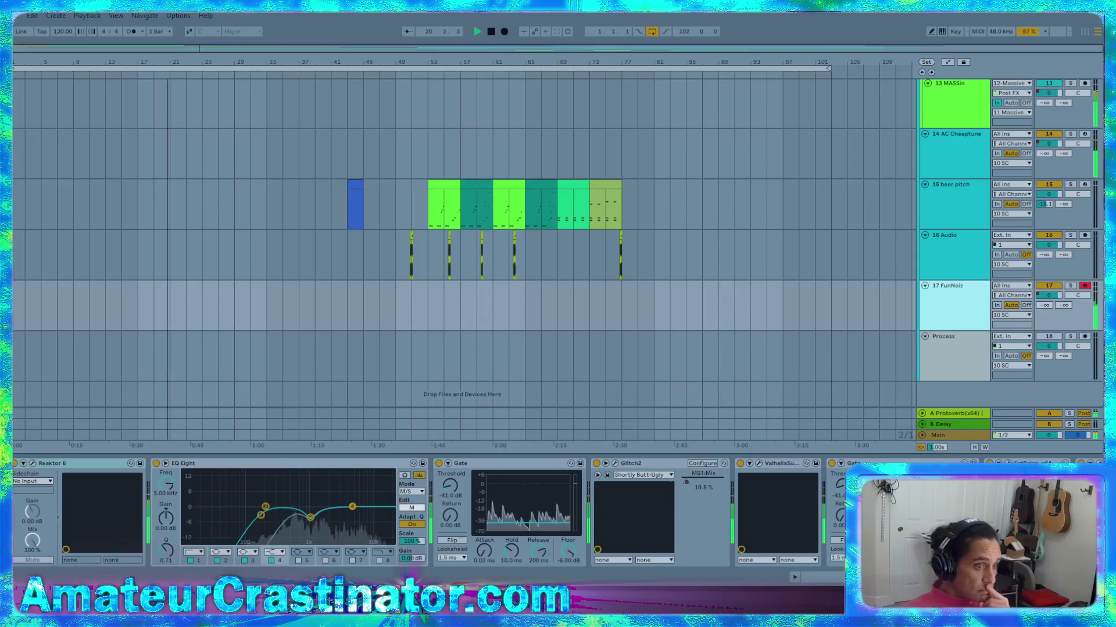
pyautogui.scroll(-5, 485, 551)
pyautogui.scroll(4, 796, 504)
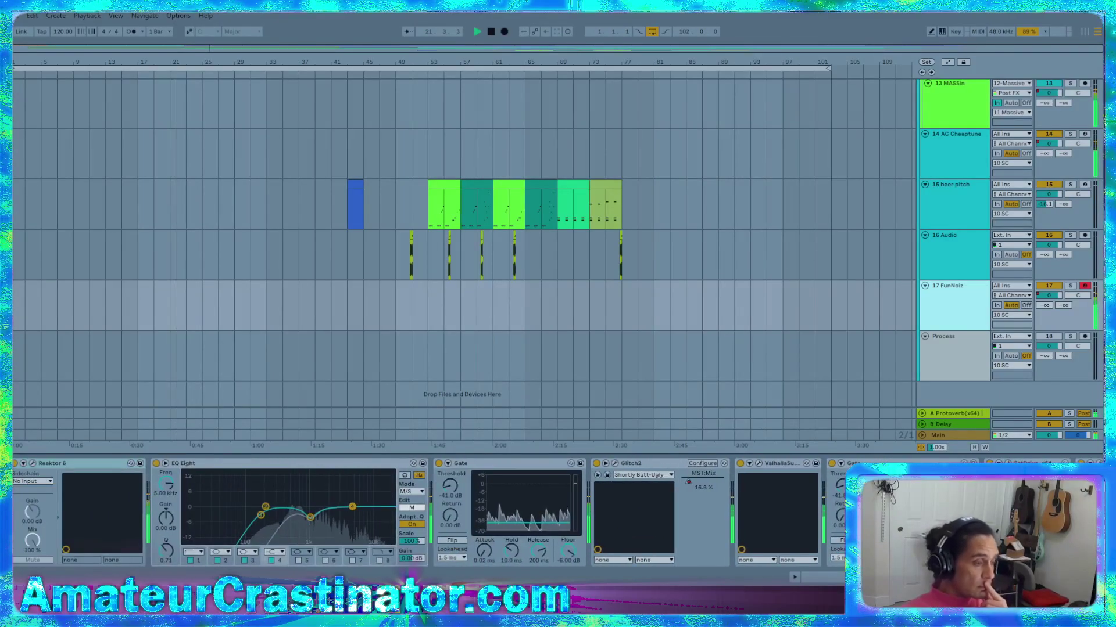
pyautogui.scroll(-9, 796, 504)
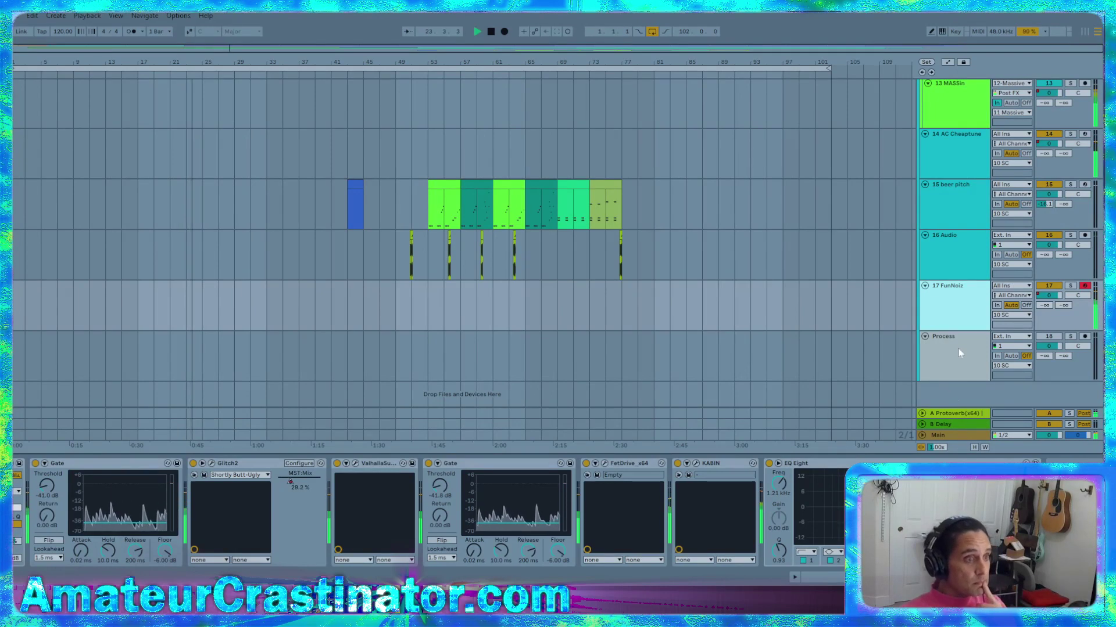
pyautogui.scroll(2, 956, 337)
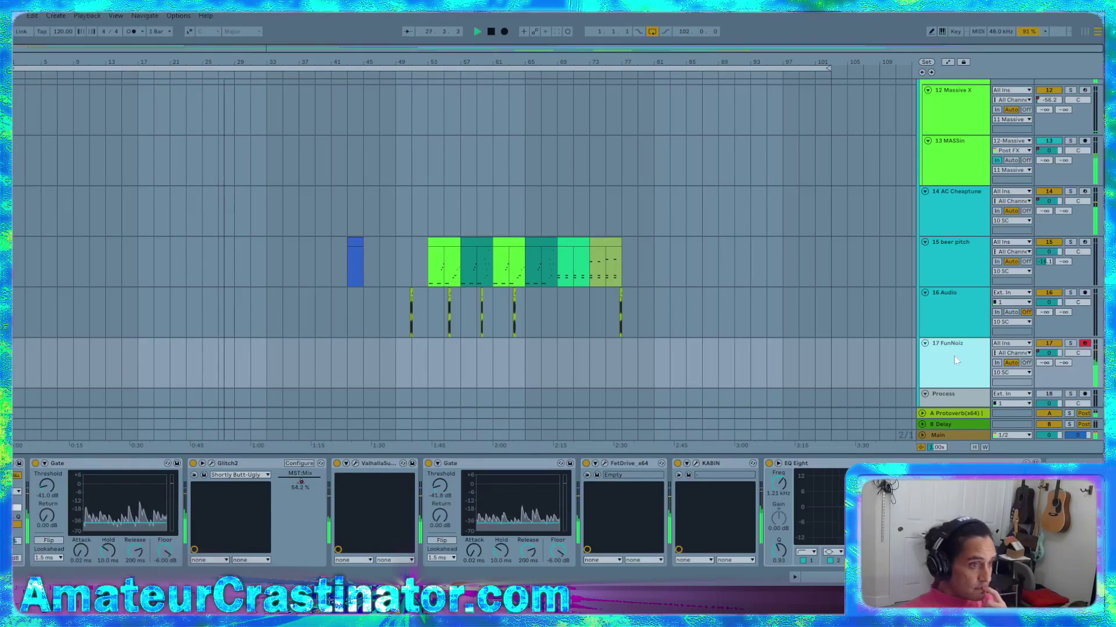
# Check the Audio and AC Cheaptune tracks and end on the beer pitch track's device chain
pyautogui.click(951, 303)
pyautogui.click(942, 262)
pyautogui.scroll(3, 943, 267)
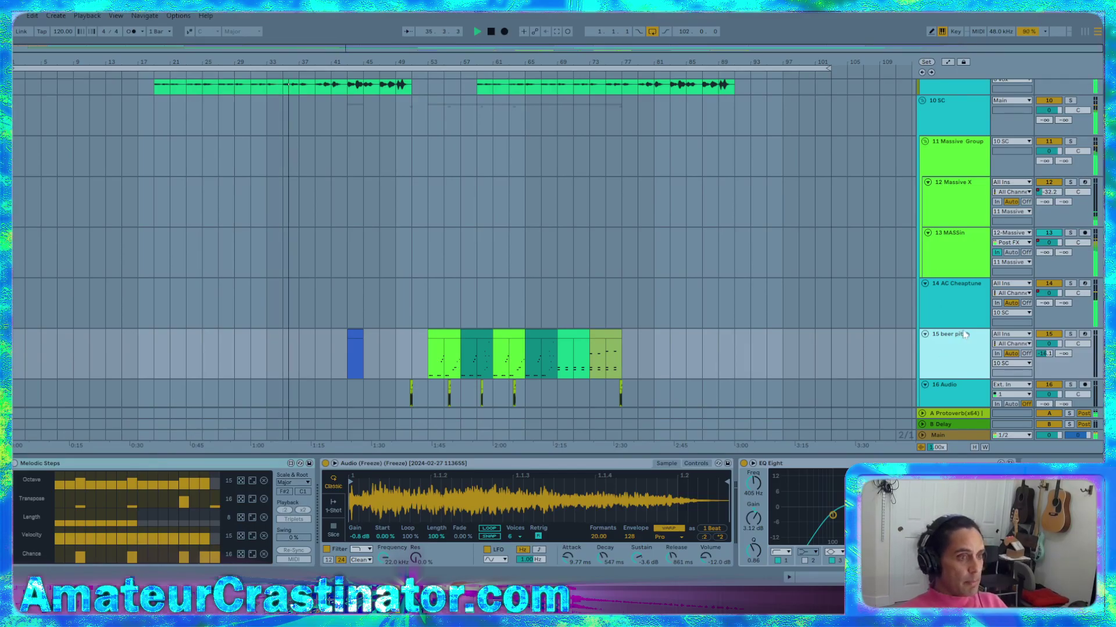
pyautogui.click(960, 307)
pyautogui.click(961, 350)
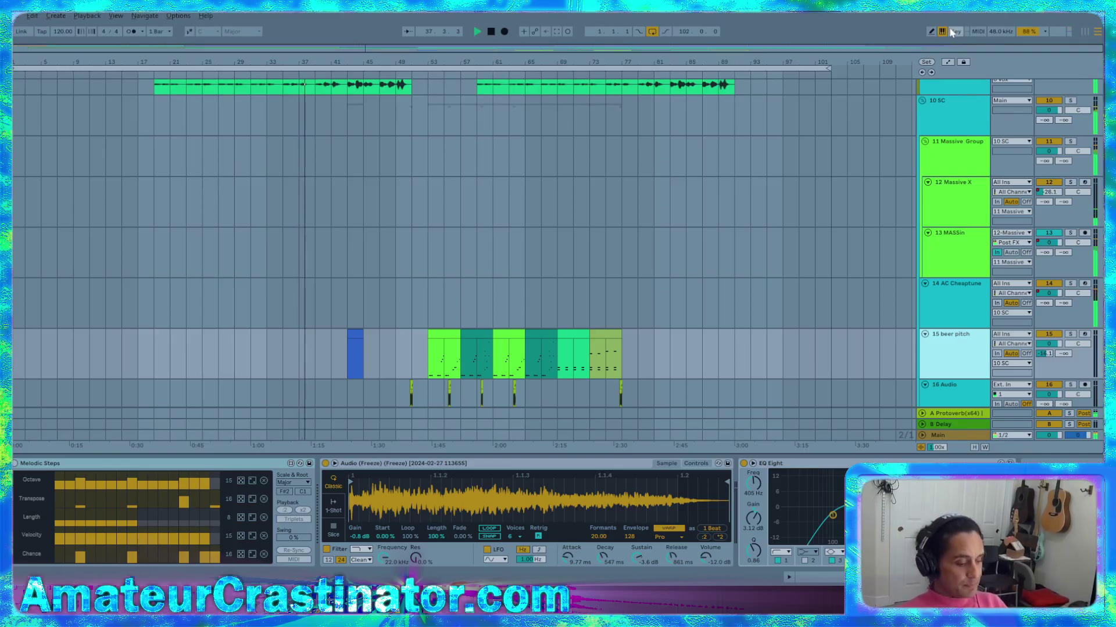
# Show the automation lanes, set the beer pitch lane to EQ Eight's Device On, and select the Melodic Steps device
pyautogui.press('a')
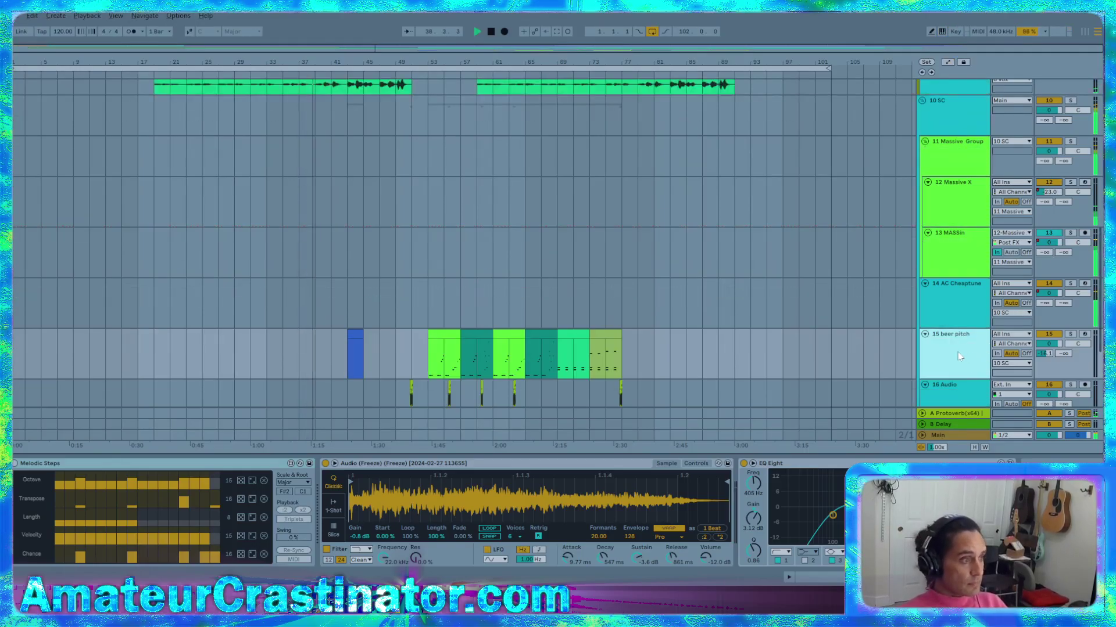
pyautogui.click(959, 353)
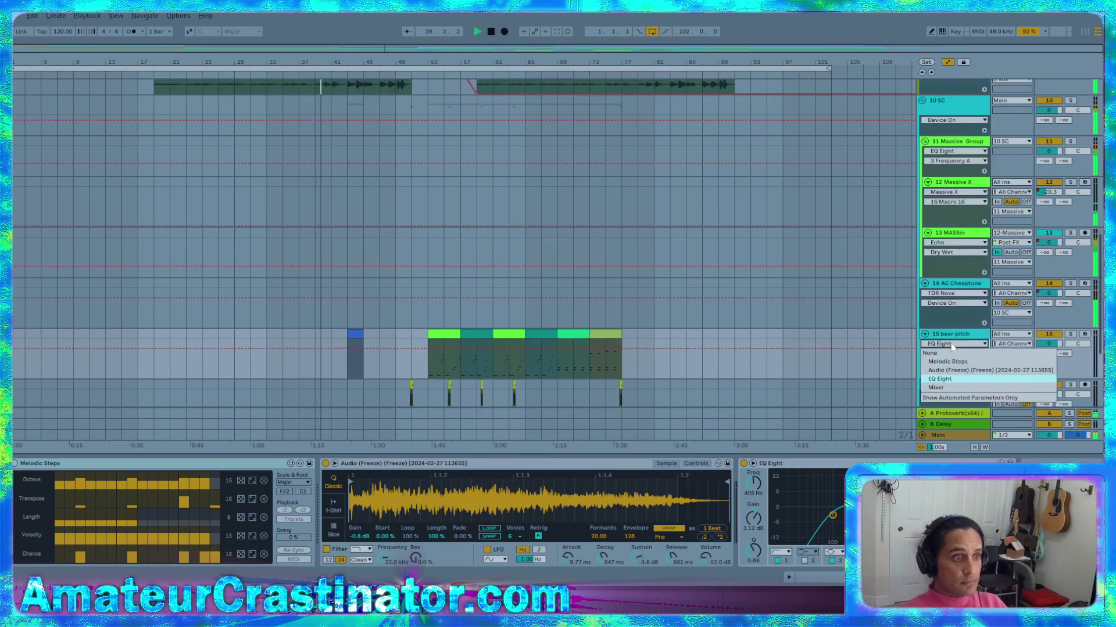
pyautogui.click(944, 380)
pyautogui.click(949, 358)
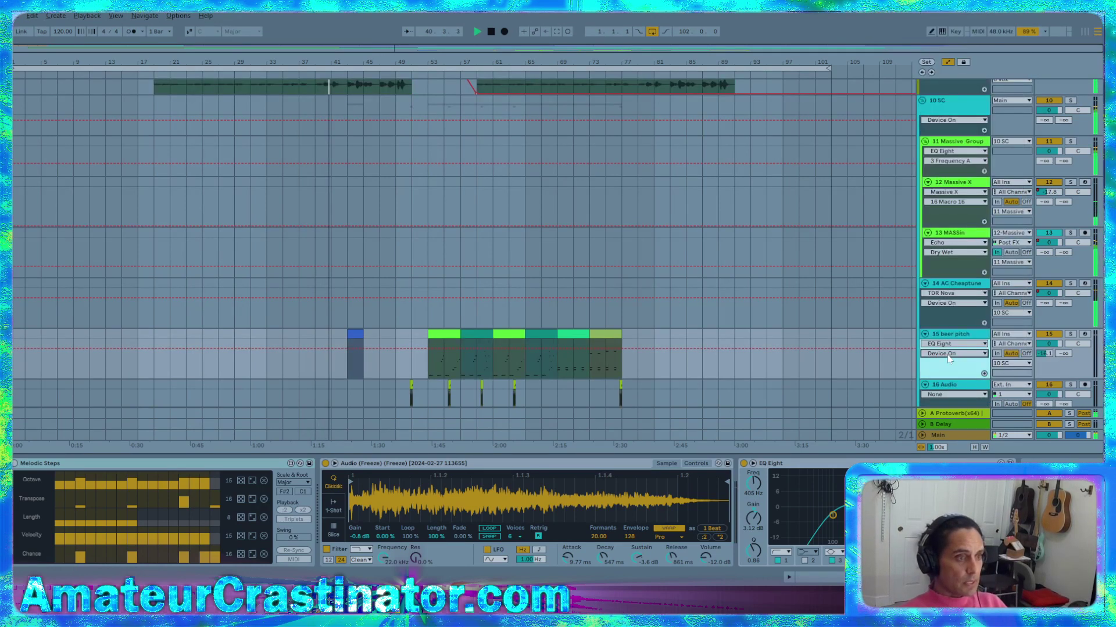
pyautogui.click(243, 463)
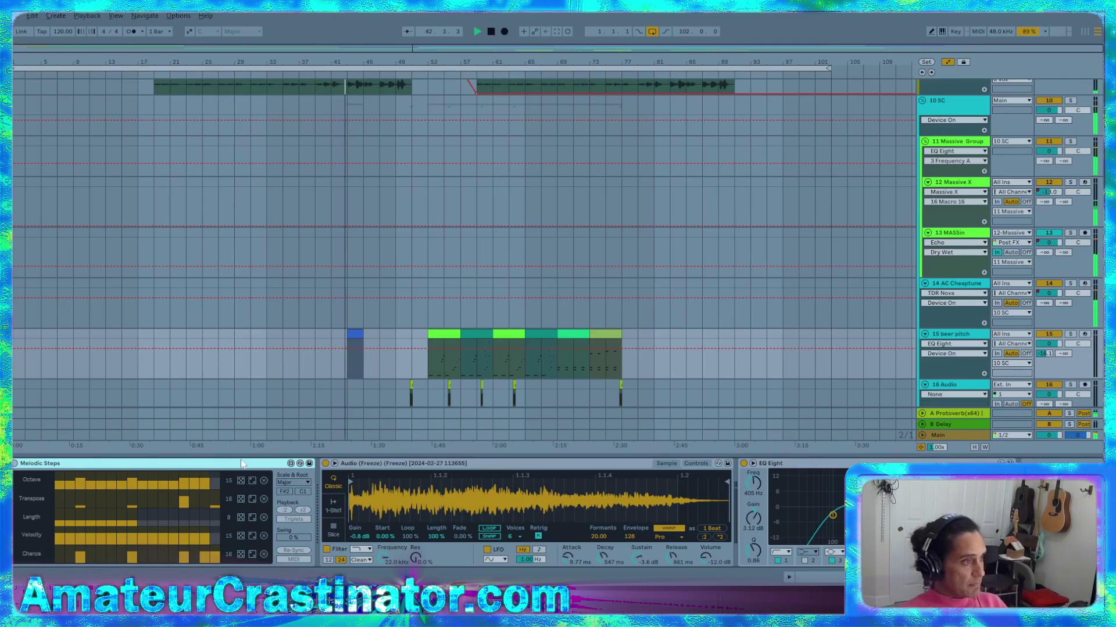
# Turn on Melodic Steps on the beer pitch track and restart playback with the track's short blue clip selected
pyautogui.click(18, 465)
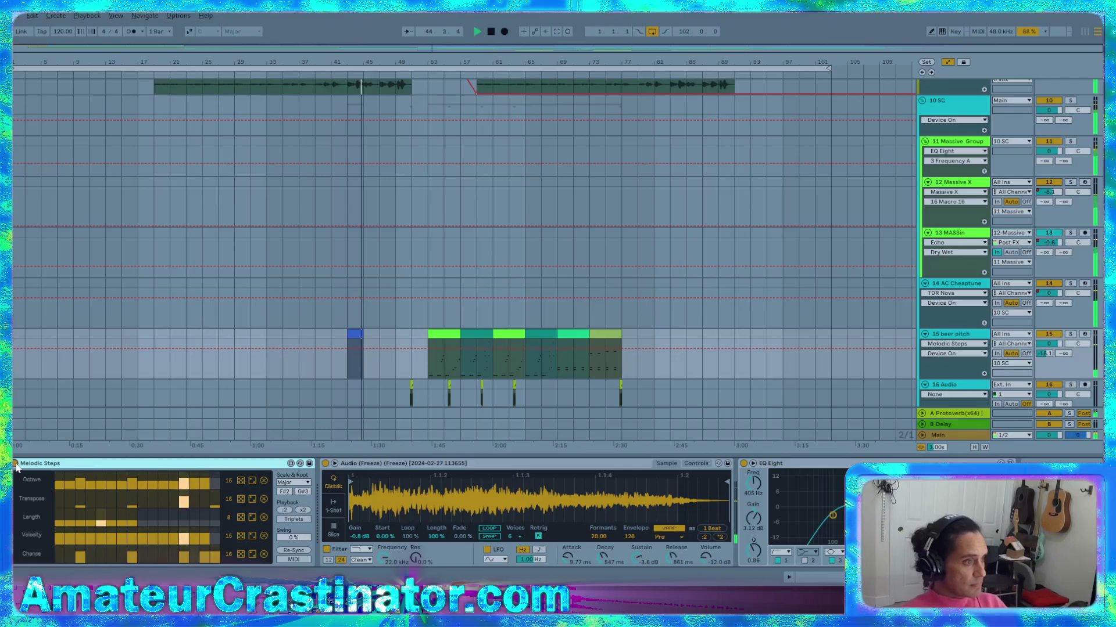
pyautogui.click(490, 31)
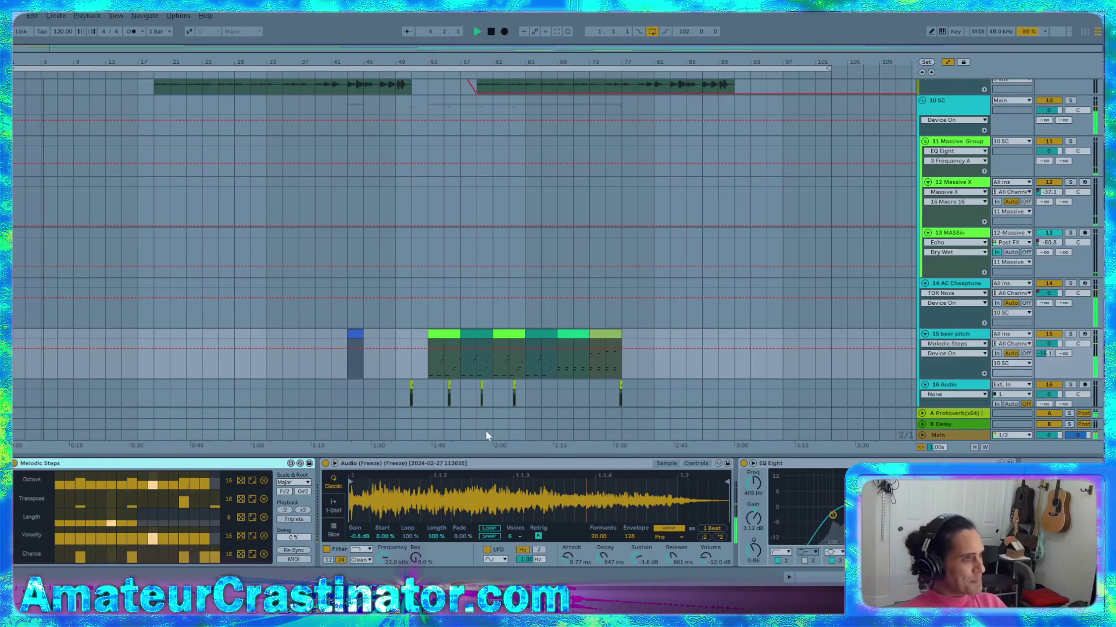
pyautogui.click(356, 335)
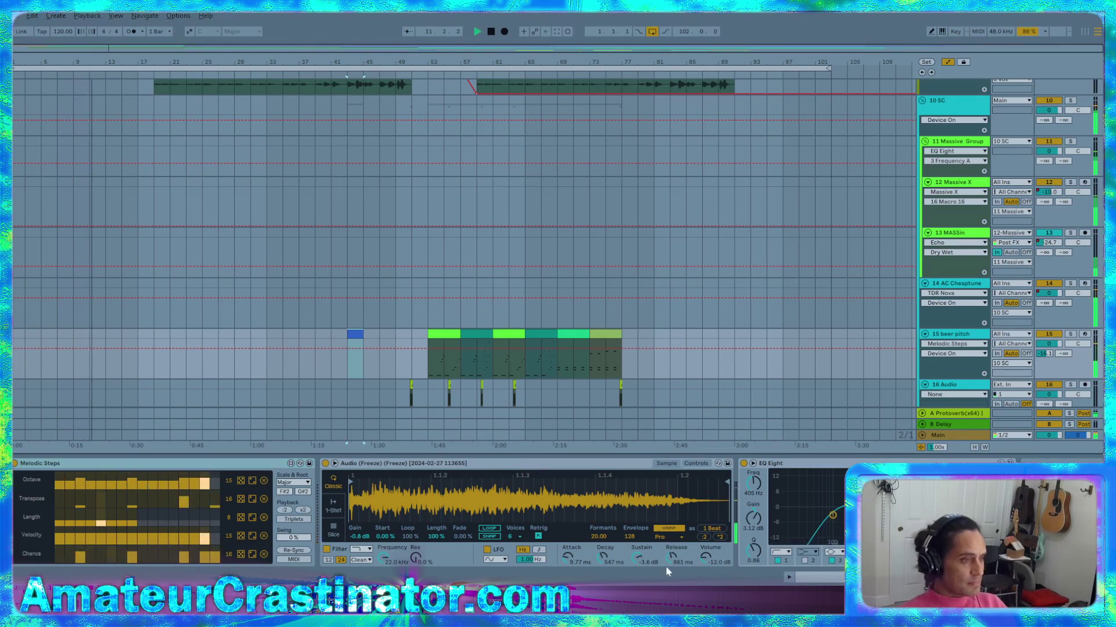
# Set the beer pitch sampler's sustain to -2.1 dB, release to 2.19 s and decay to 2.70 s
pyautogui.click(649, 559)
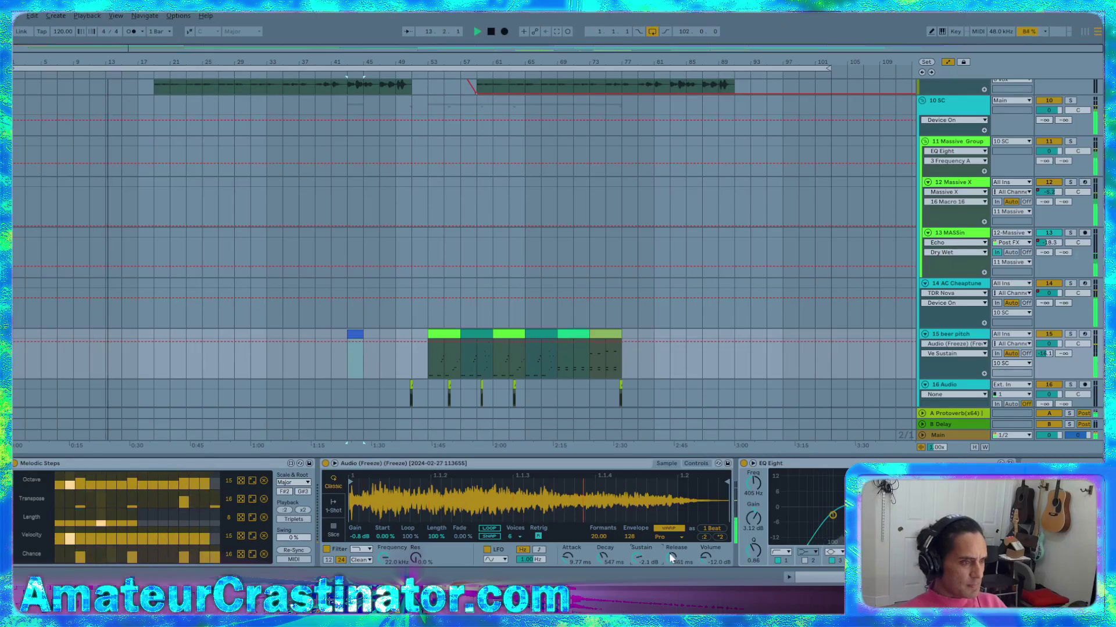
pyautogui.moveTo(671, 556); pyautogui.dragTo(672, 552)
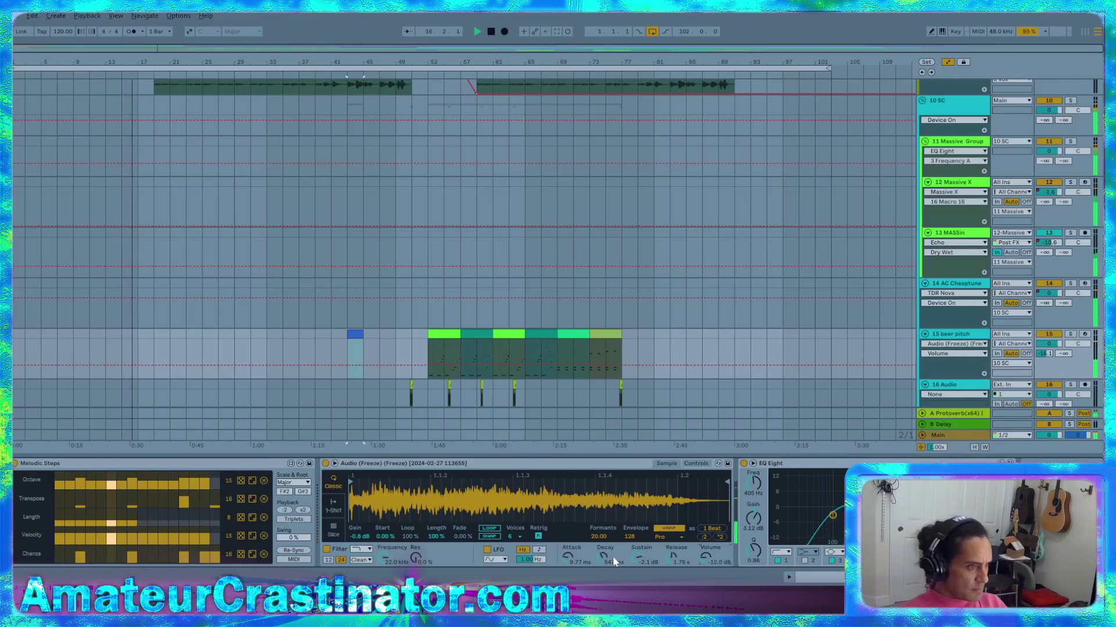
pyautogui.moveTo(604, 556); pyautogui.dragTo(604, 533)
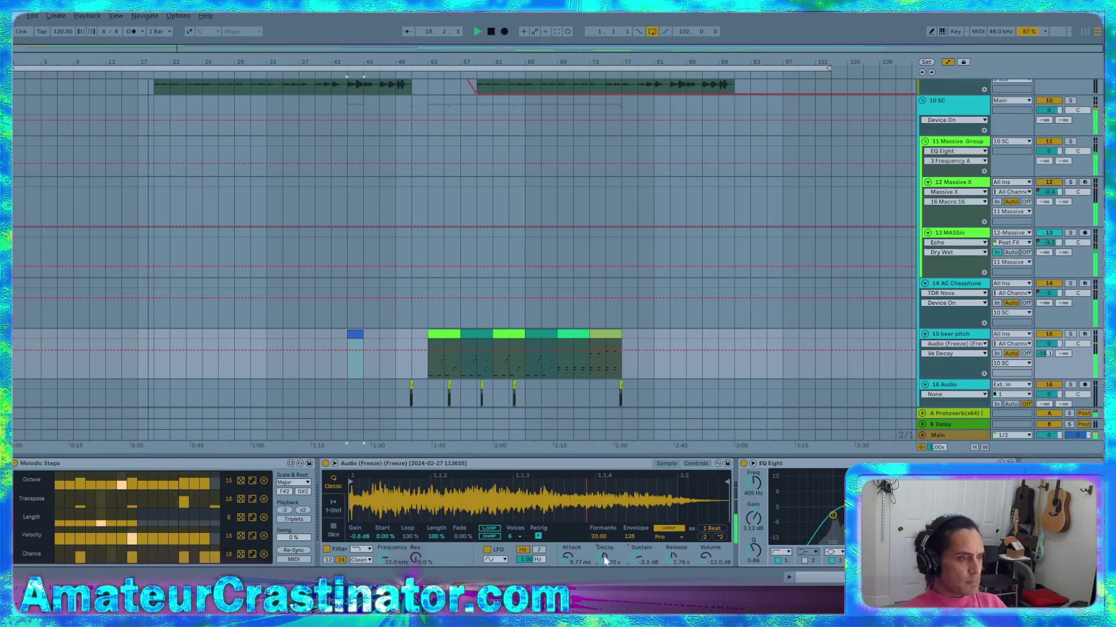
pyautogui.moveTo(604, 552); pyautogui.dragTo(604, 547)
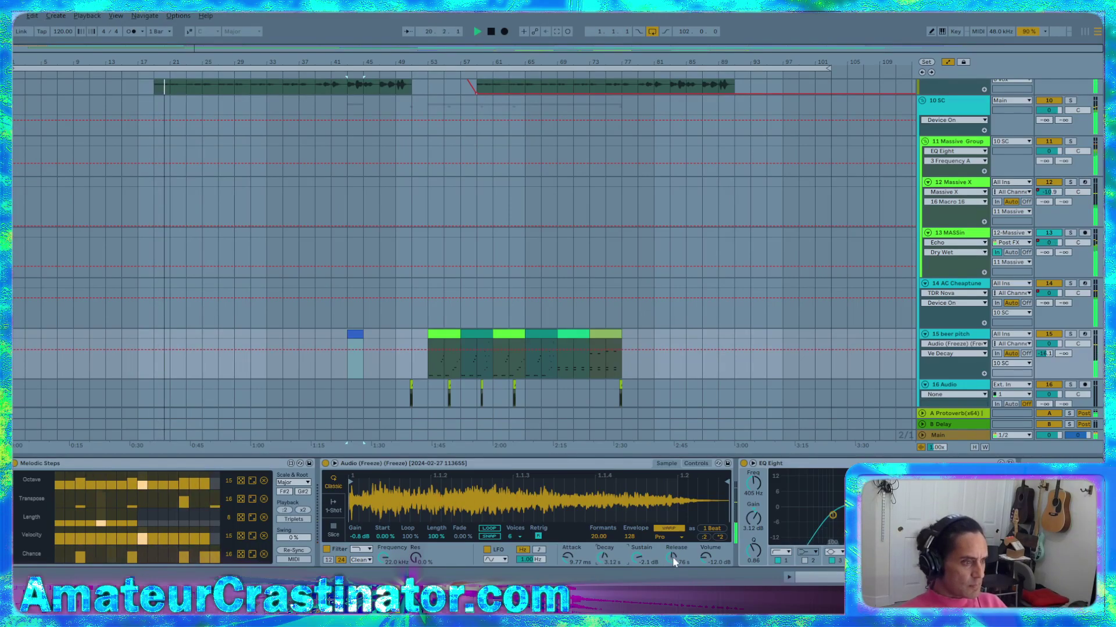
pyautogui.moveTo(662, 561); pyautogui.dragTo(662, 555)
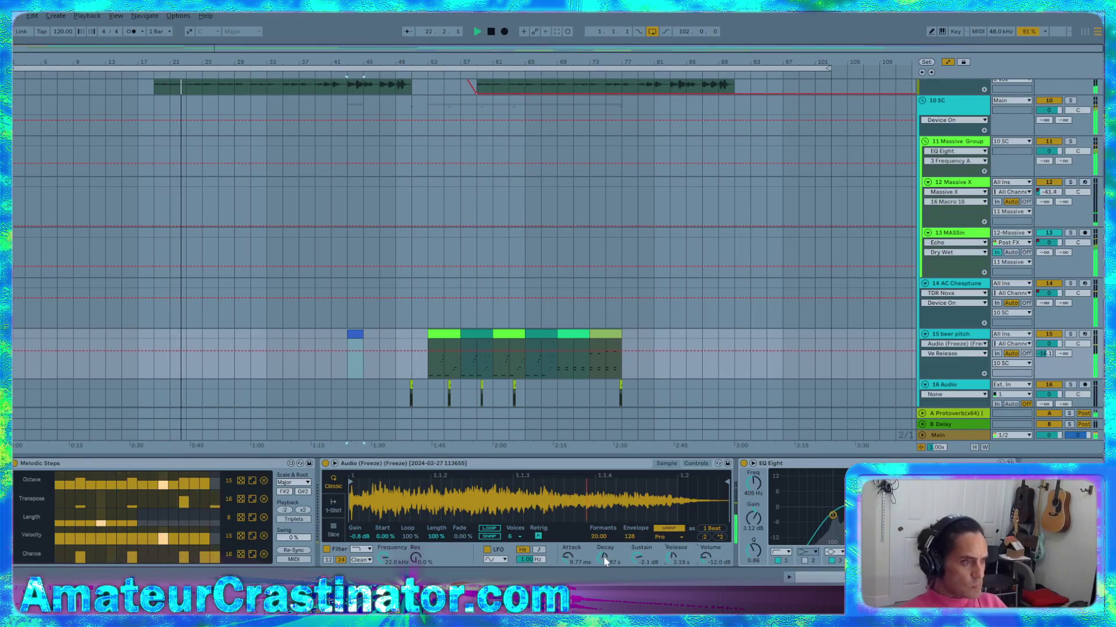
pyautogui.moveTo(604, 560); pyautogui.dragTo(605, 565)
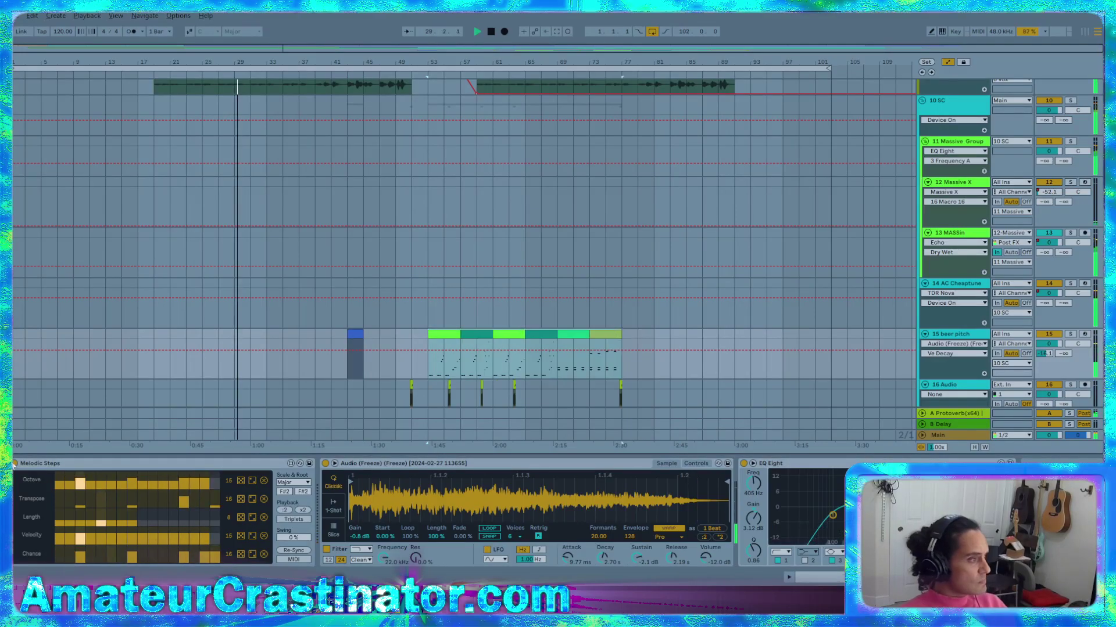
# Automate Melodic Steps' Device On so it is on over the short blue clip and off before it and through the green clips
pyautogui.click(20, 477)
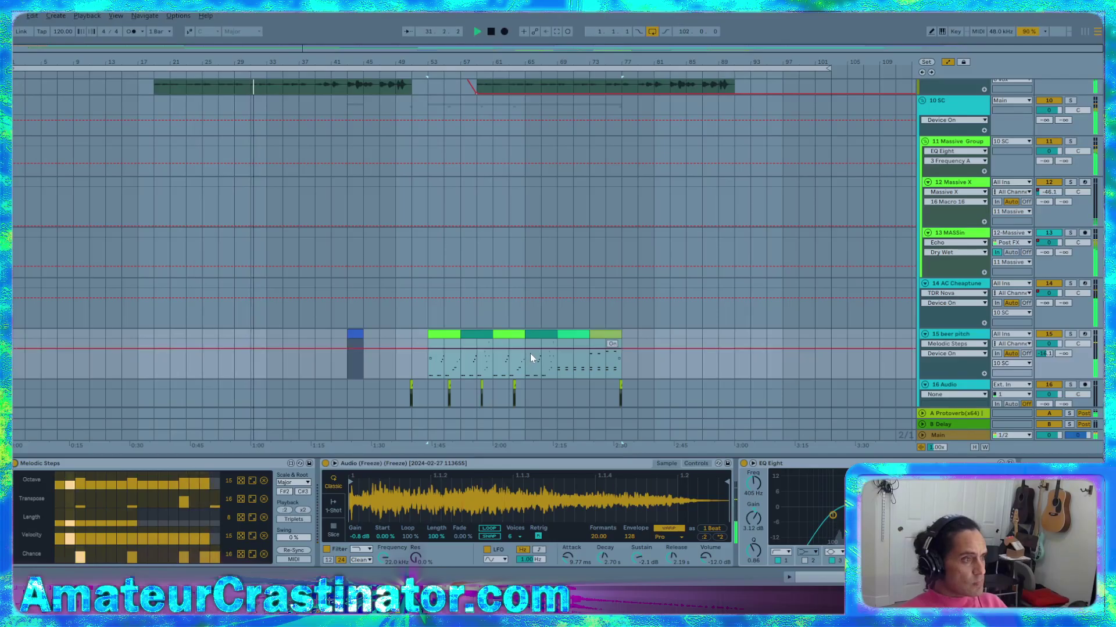
pyautogui.scroll(3, 358, 370)
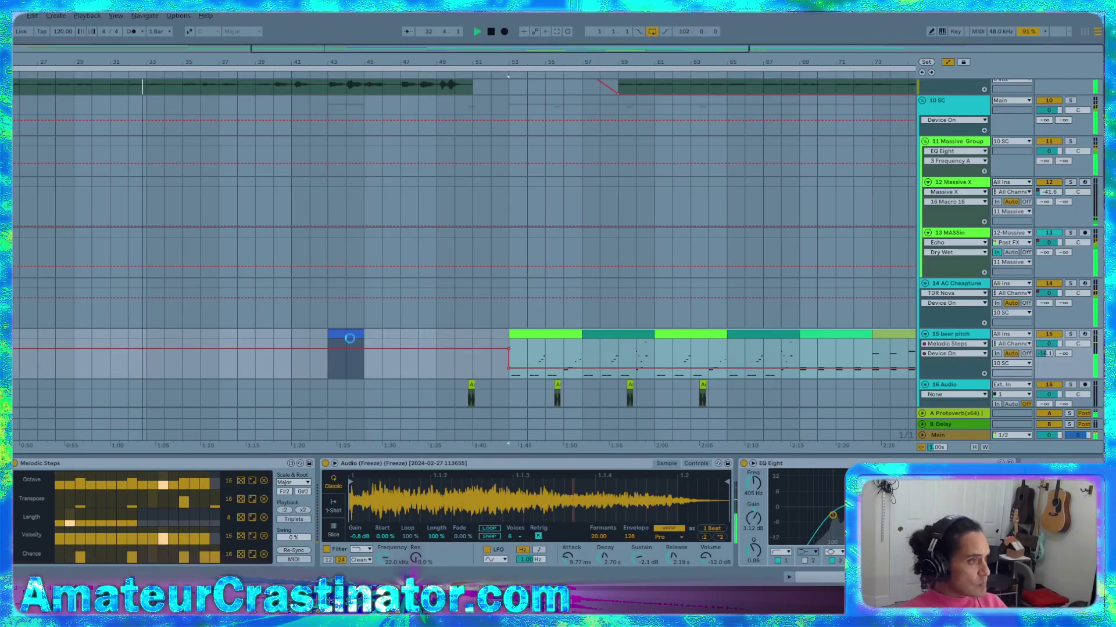
pyautogui.moveTo(350, 338)
pyautogui.mouseDown()
pyautogui.moveTo(483, 332)
pyautogui.moveTo(360, 337)
pyautogui.mouseUp()
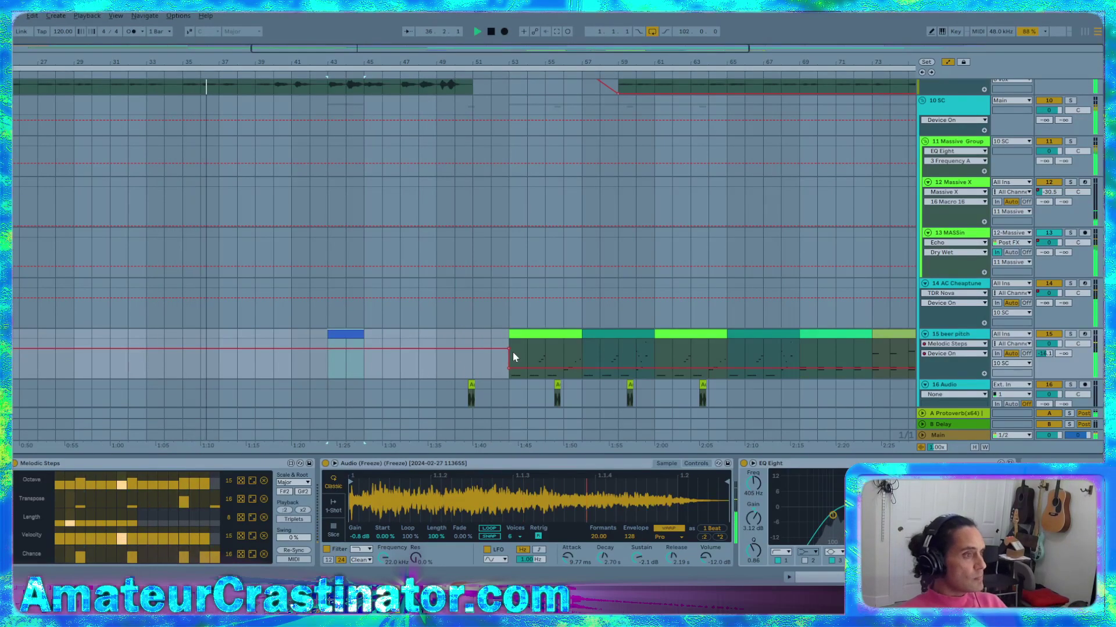
pyautogui.moveTo(507, 348); pyautogui.dragTo(346, 349)
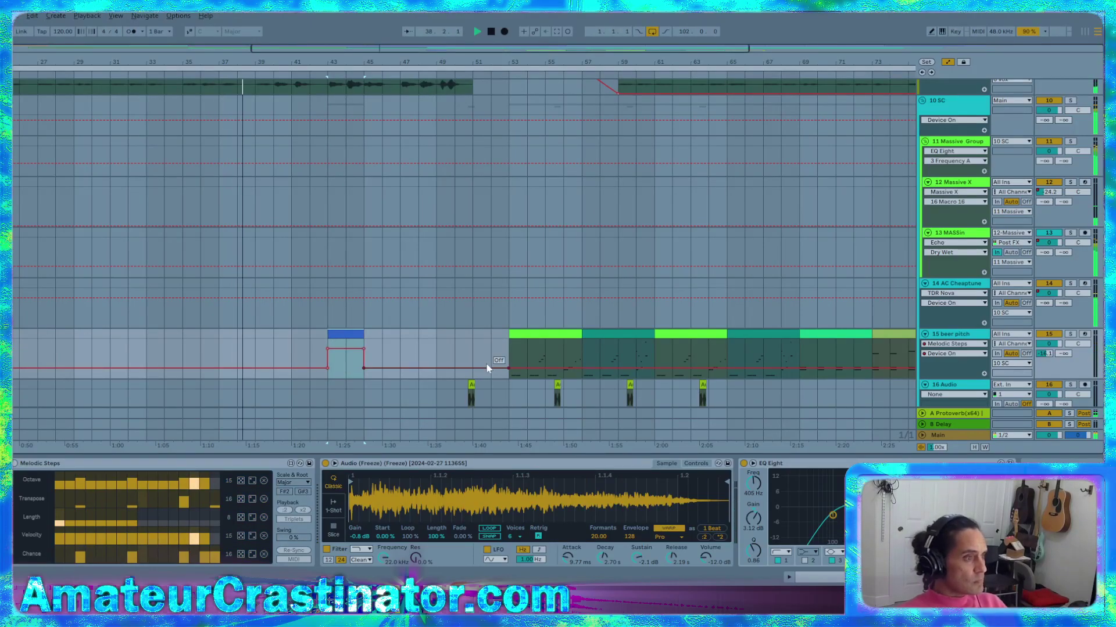
pyautogui.press('-')
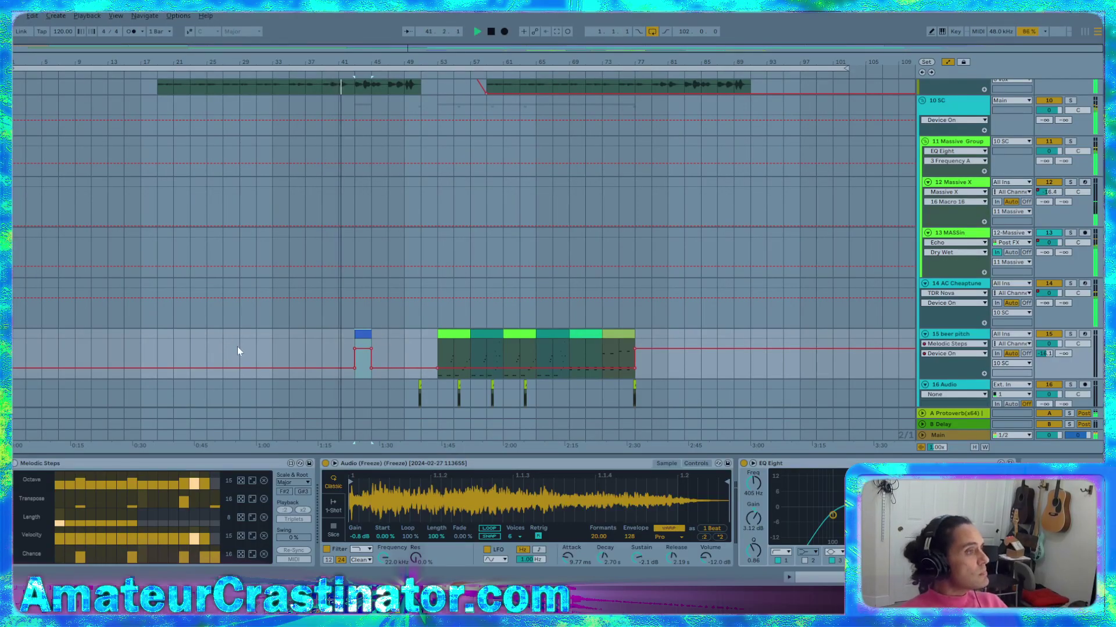
# Restart playback and copy the short blue beer pitch clip, with its automation, to bar 11
pyautogui.click(157, 357)
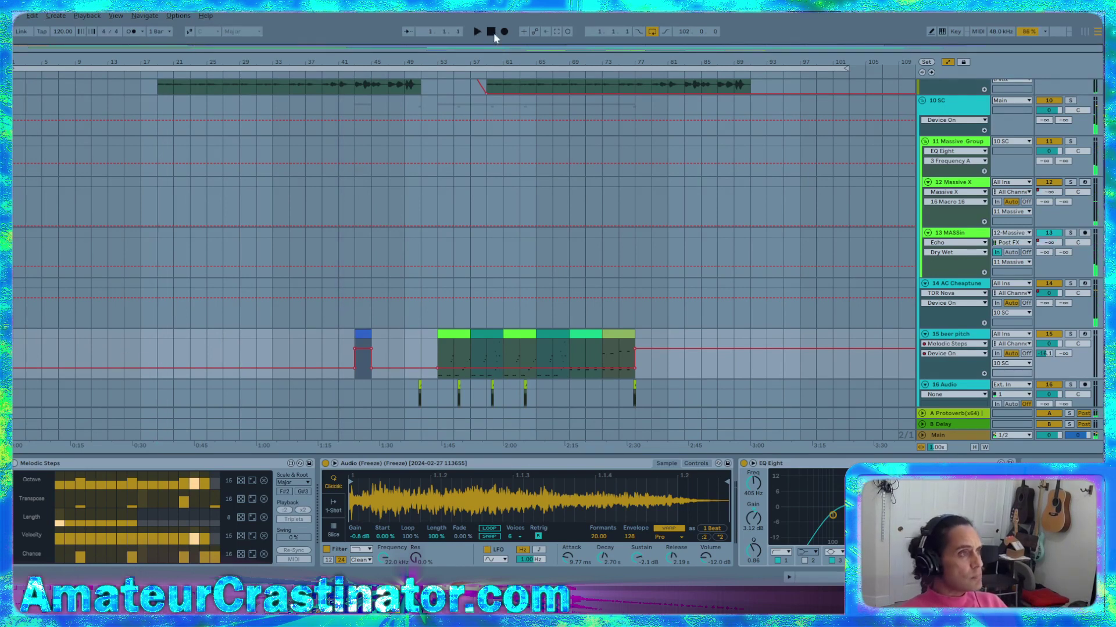
pyautogui.press('space')
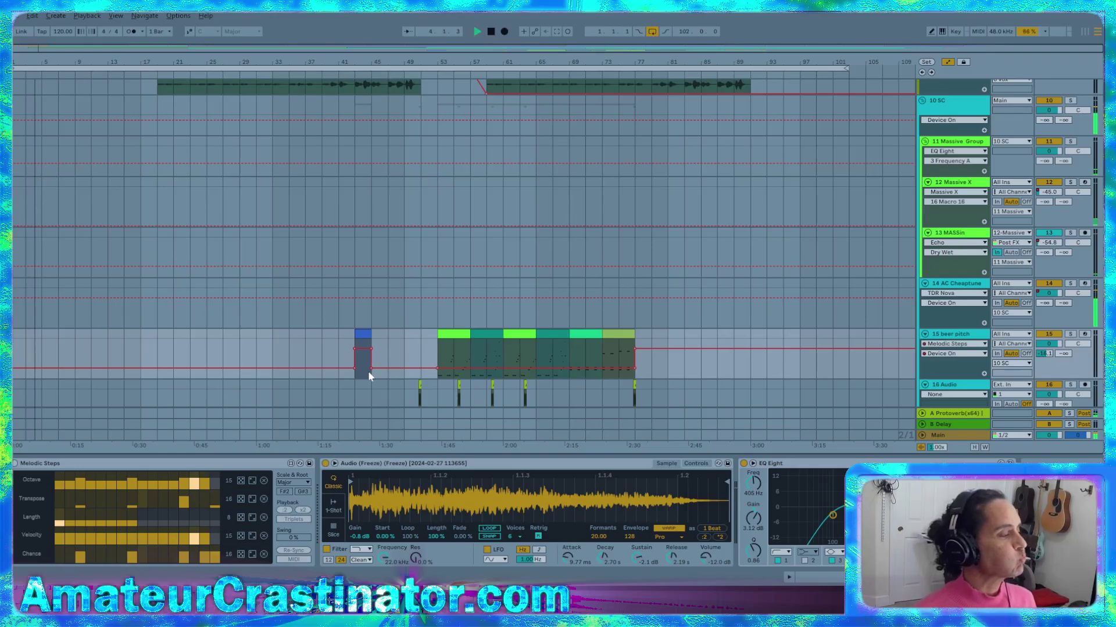
pyautogui.moveTo(372, 367)
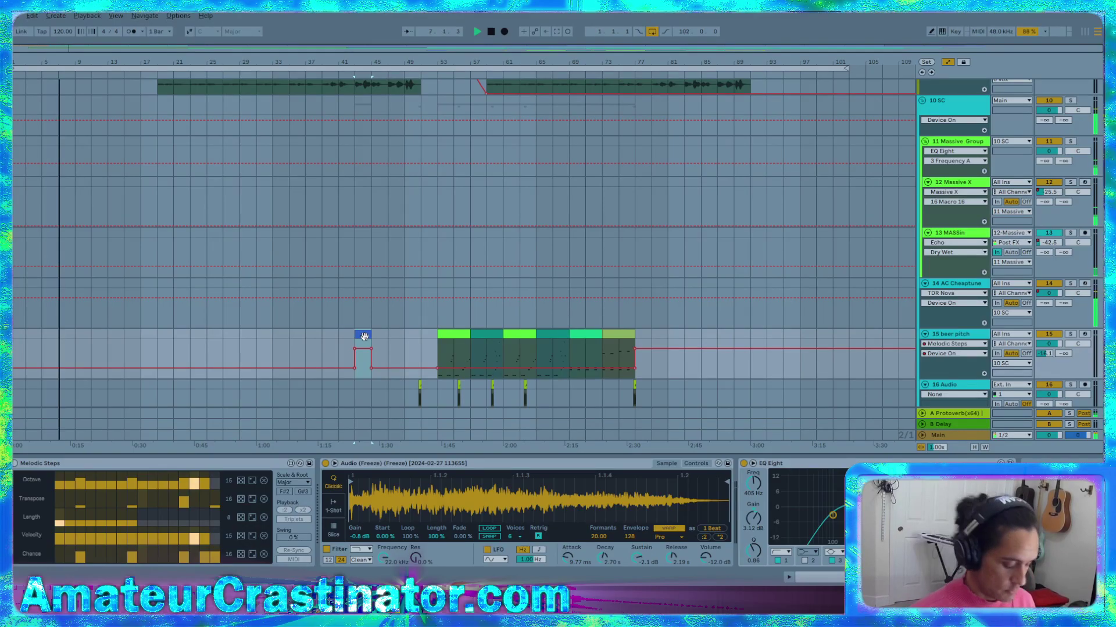
pyautogui.scroll(3, 277, 309)
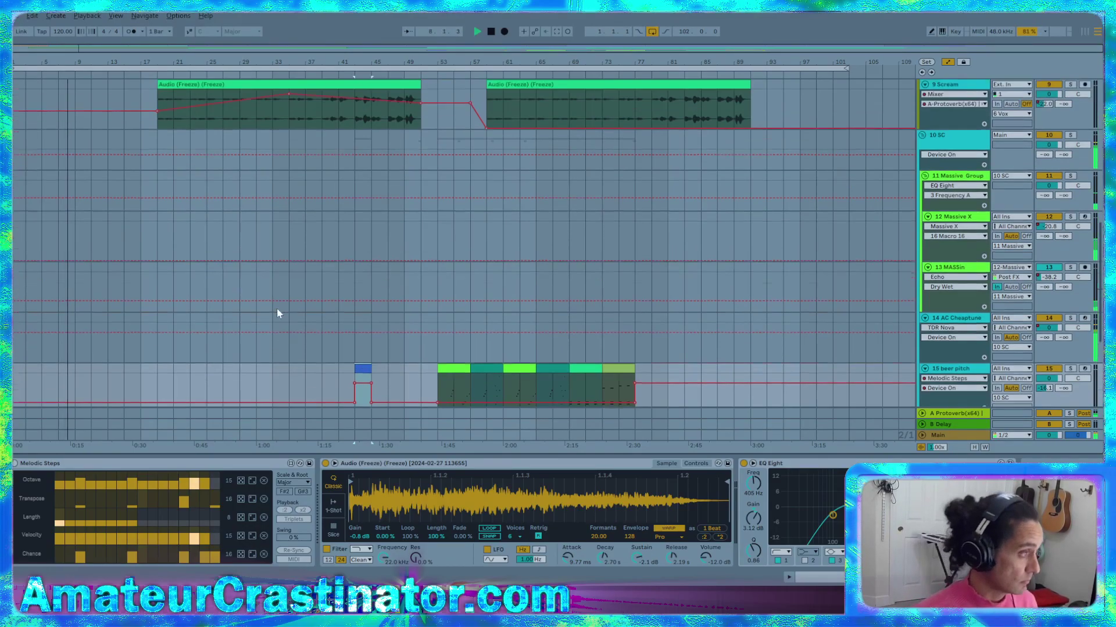
pyautogui.scroll(-2, 117, 328)
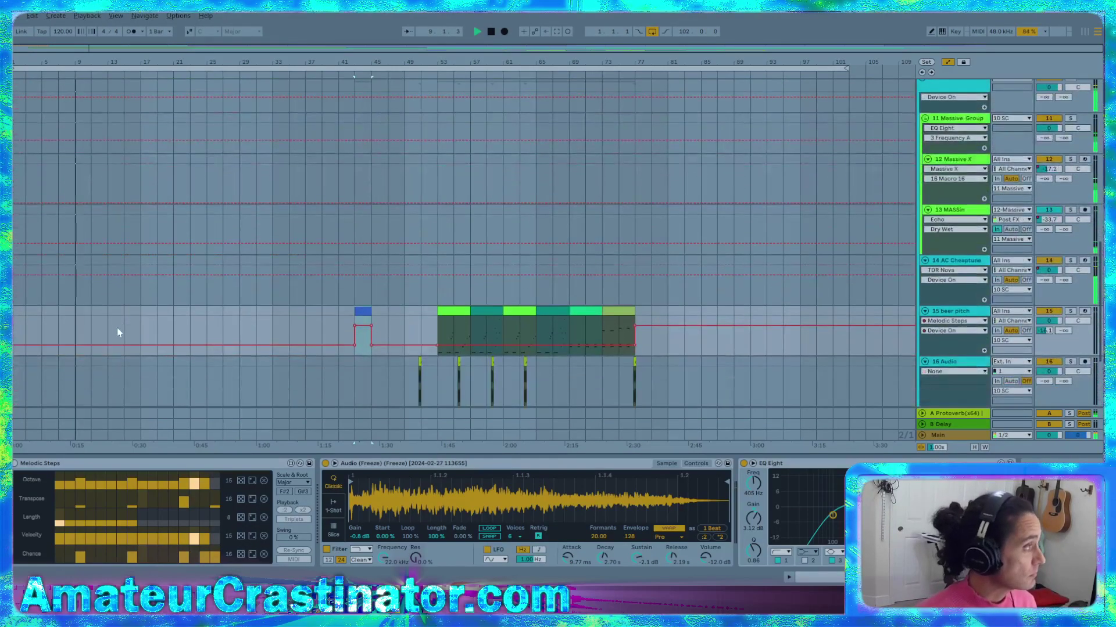
pyautogui.scroll(2, 75, 294)
pyautogui.scroll(-2, 106, 317)
pyautogui.scroll(-1, 105, 328)
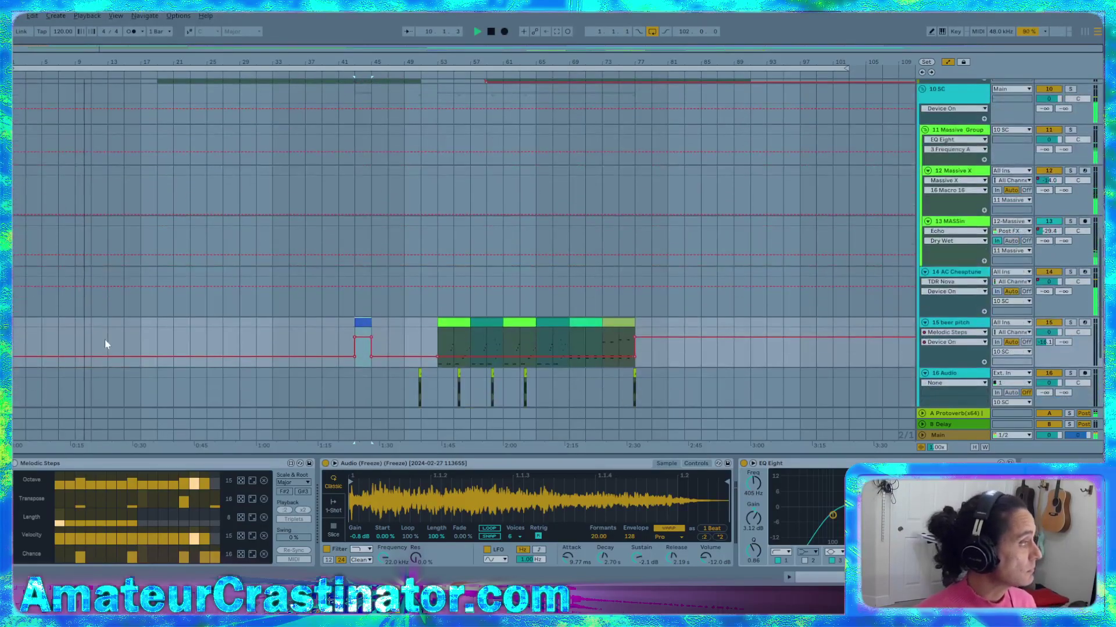
pyautogui.click(91, 346)
pyautogui.hotkey('ctrl', 'v')
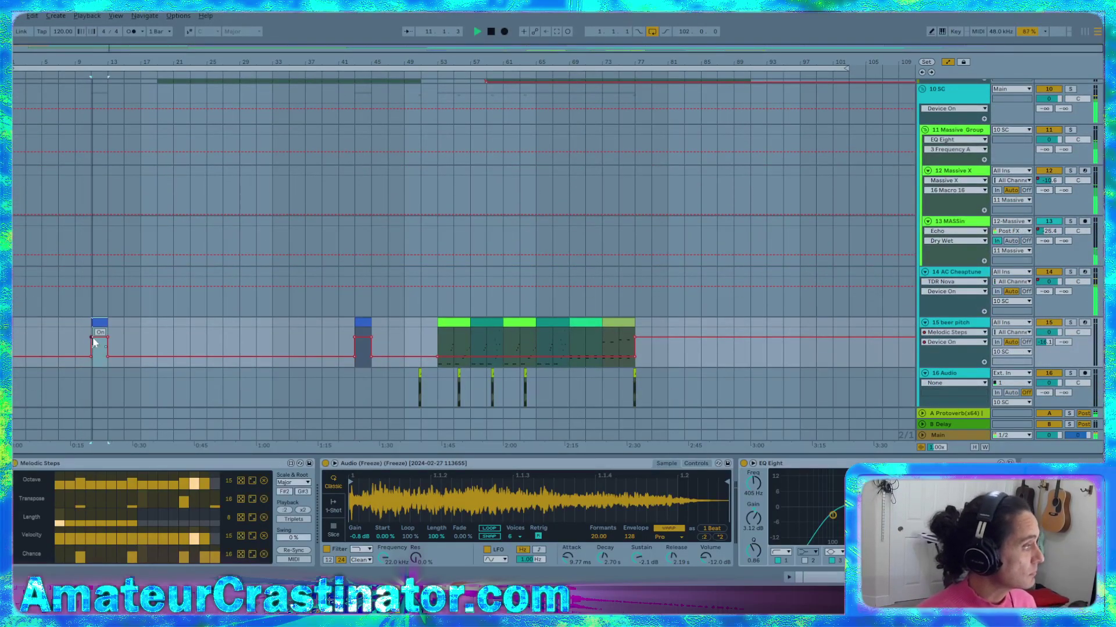
# Duplicate the pasted blue clip repeatedly to fill the beer pitch track from bar 11 up to the green clips
pyautogui.hotkey('ctrl', 'd')
pyautogui.hotkey('ctrl', 'd')
pyautogui.hotkey('ctrl', 'd')
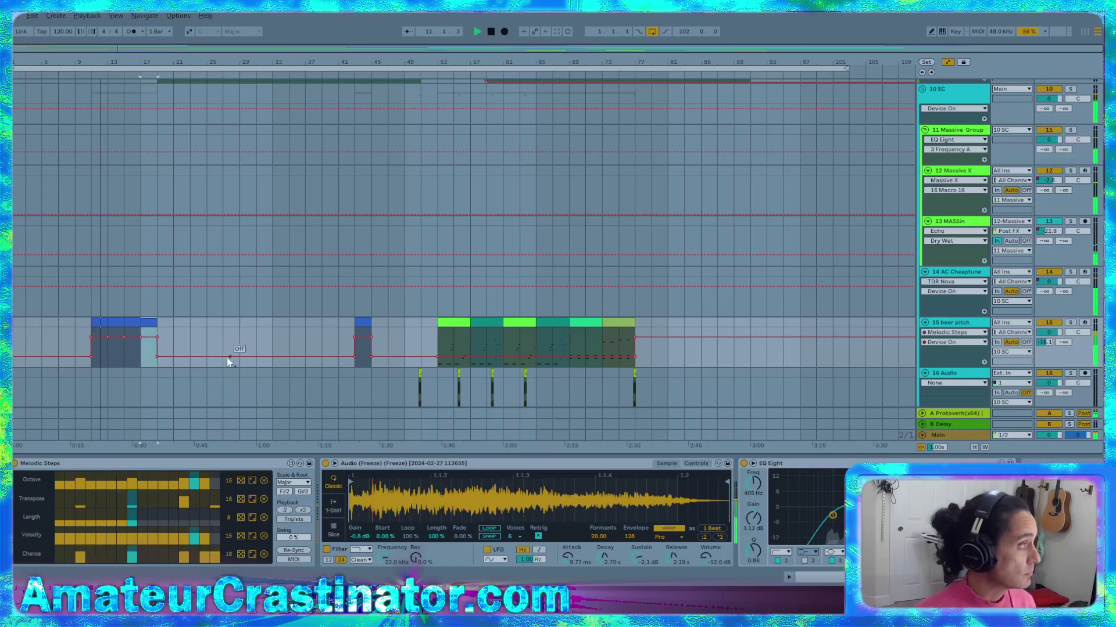
pyautogui.scroll(3, 81, 355)
pyautogui.scroll(-4, 116, 352)
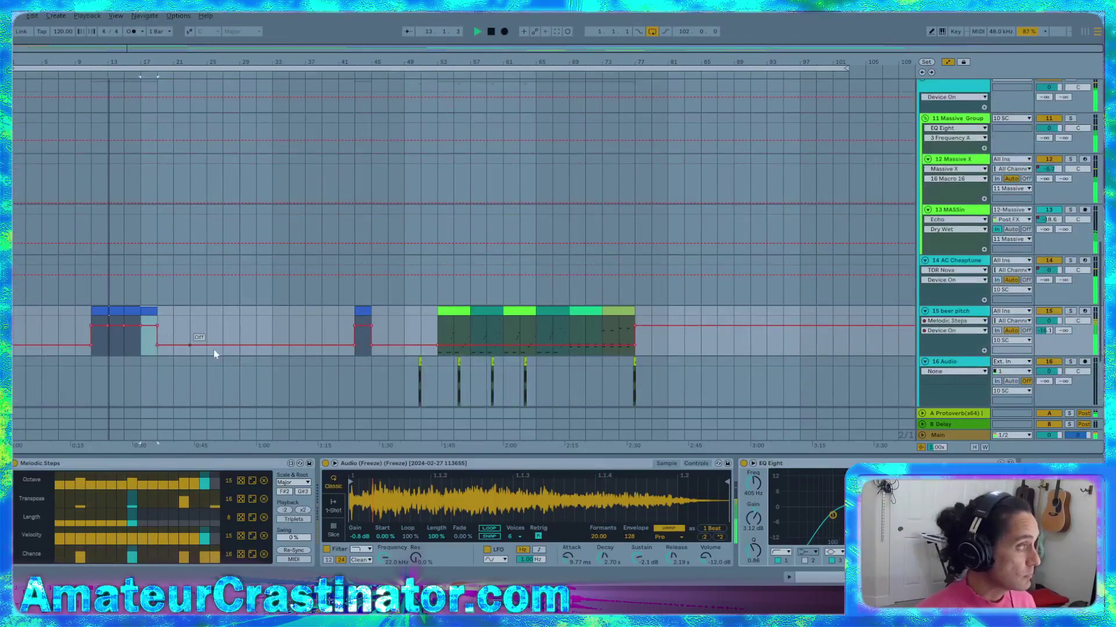
pyautogui.hotkey('ctrl', 'd')
pyautogui.hotkey('ctrl', 'd')
pyautogui.hotkey('ctrl', 'd')
pyautogui.hotkey('ctrl', 'd')
pyautogui.hotkey('ctrl', 'd')
pyautogui.hotkey('ctrl', 'd')
pyautogui.hotkey('ctrl', 'd')
pyautogui.hotkey('ctrl', 'd')
pyautogui.hotkey('ctrl', 'd')
pyautogui.hotkey('ctrl', 'd')
pyautogui.hotkey('ctrl', 'd')
pyautogui.hotkey('ctrl', 'd')
pyautogui.hotkey('ctrl', 'd')
pyautogui.hotkey('ctrl', 'd')
pyautogui.hotkey('ctrl', 'd')
pyautogui.hotkey('ctrl', 'd')
pyautogui.hotkey('ctrl', 'd')
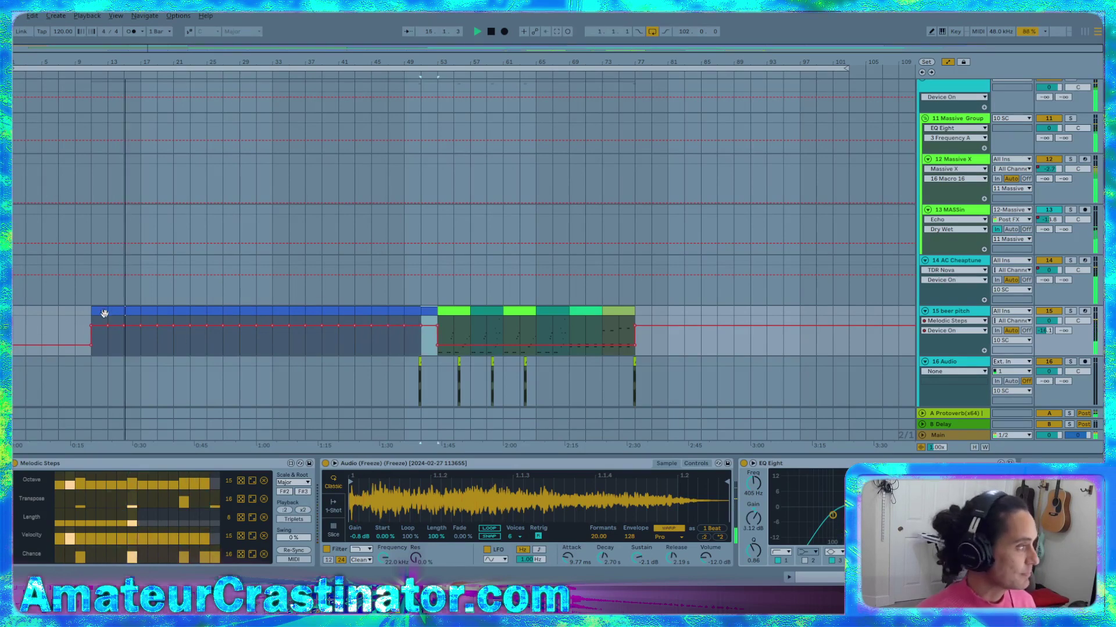
# Remove the redundant Device On automation points inside the run of blue clips, keeping only those at its two ends
pyautogui.keyDown('shift'); pyautogui.click(94, 334); pyautogui.keyUp('shift')
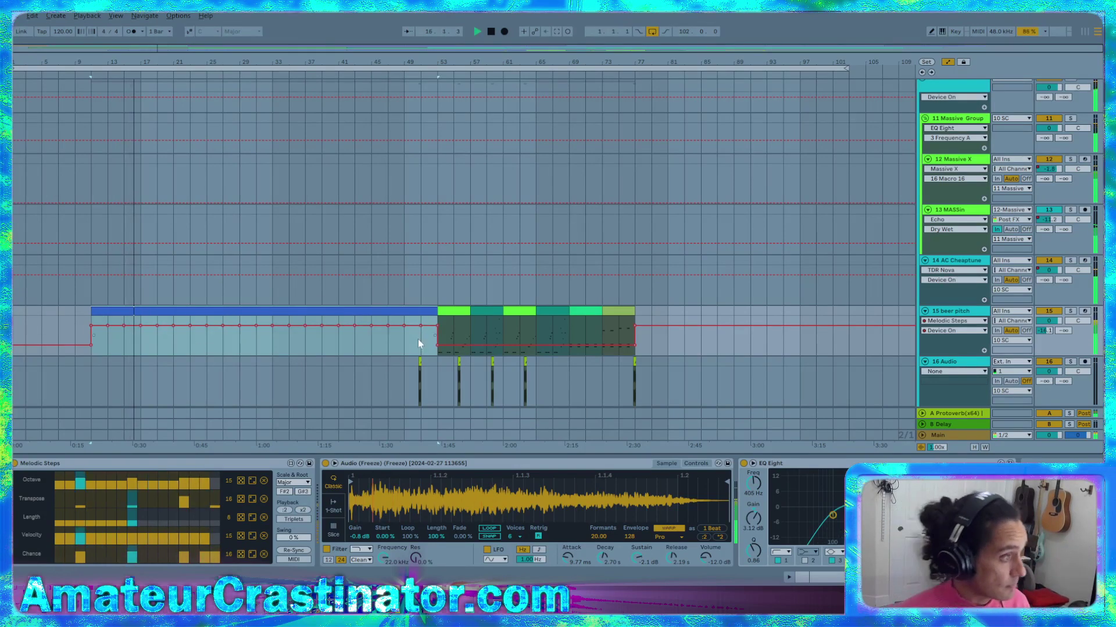
pyautogui.moveTo(418, 339); pyautogui.dragTo(116, 347)
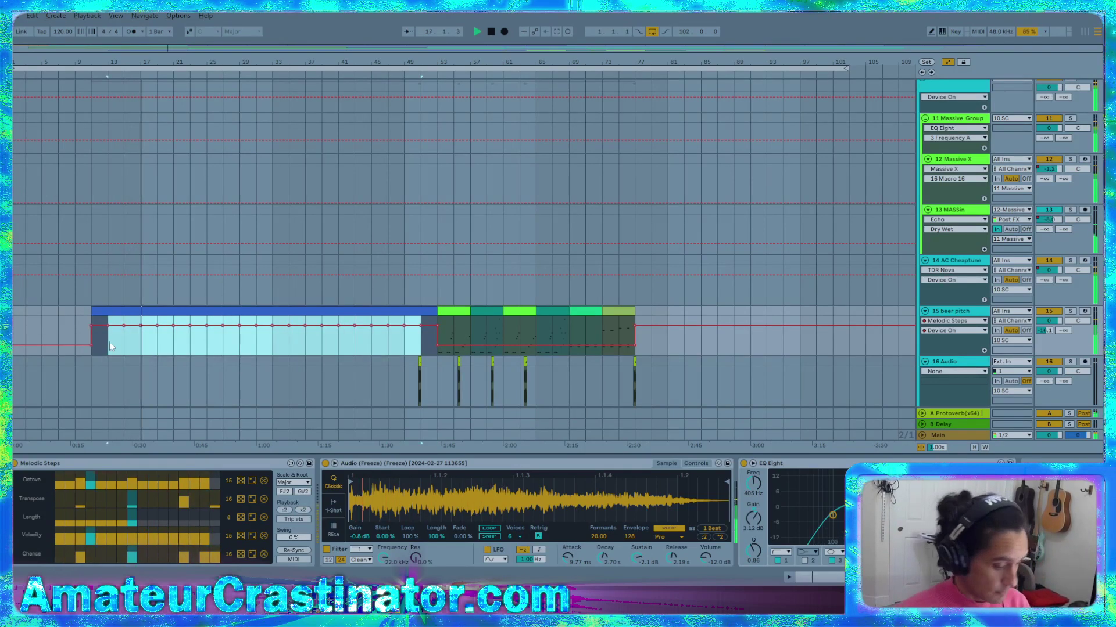
pyautogui.click(156, 338)
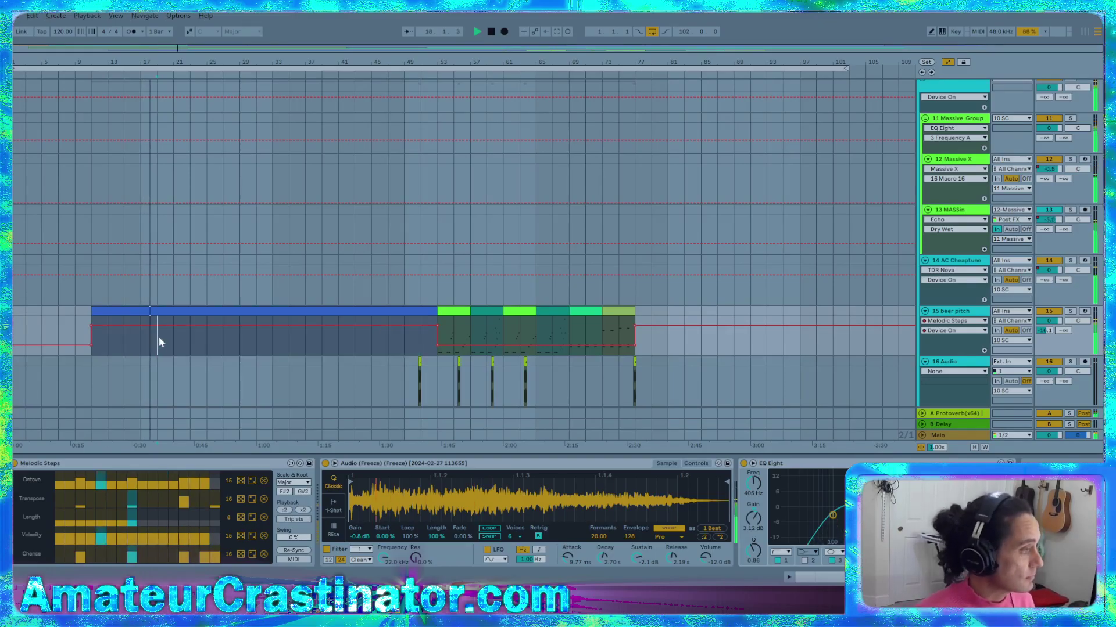
pyautogui.scroll(3, 161, 335)
pyautogui.scroll(-4, 198, 328)
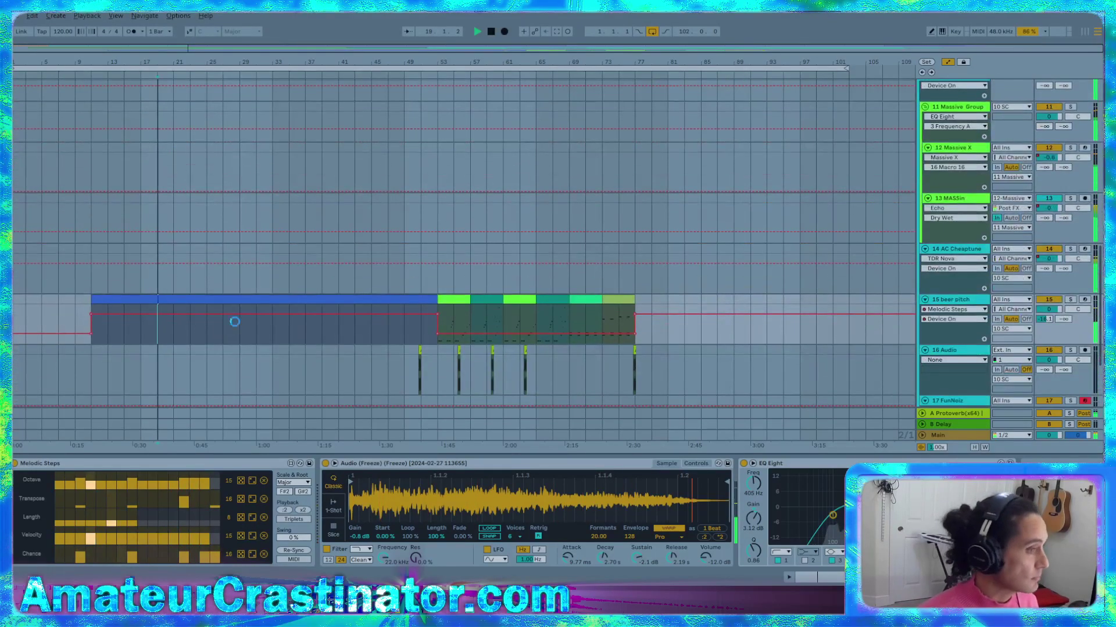
# Automate the beer pitch Track Volume to fade in from the lane's minimum at bar 11 to -6.6 dB at bar 19
pyautogui.click(1045, 308)
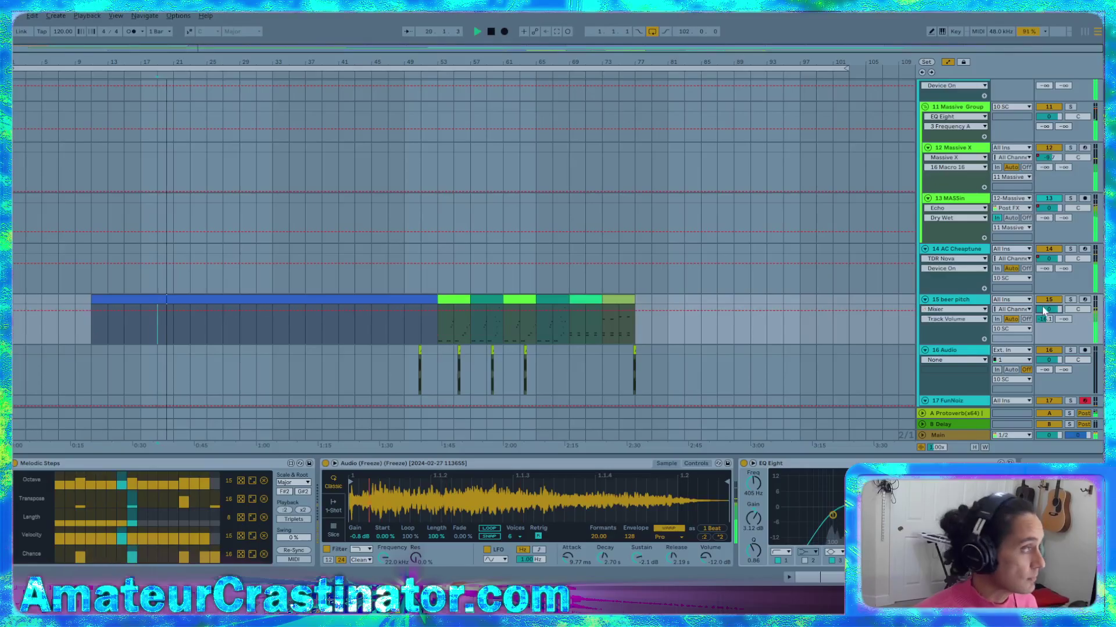
pyautogui.scroll(3, 187, 344)
pyautogui.scroll(1, 156, 357)
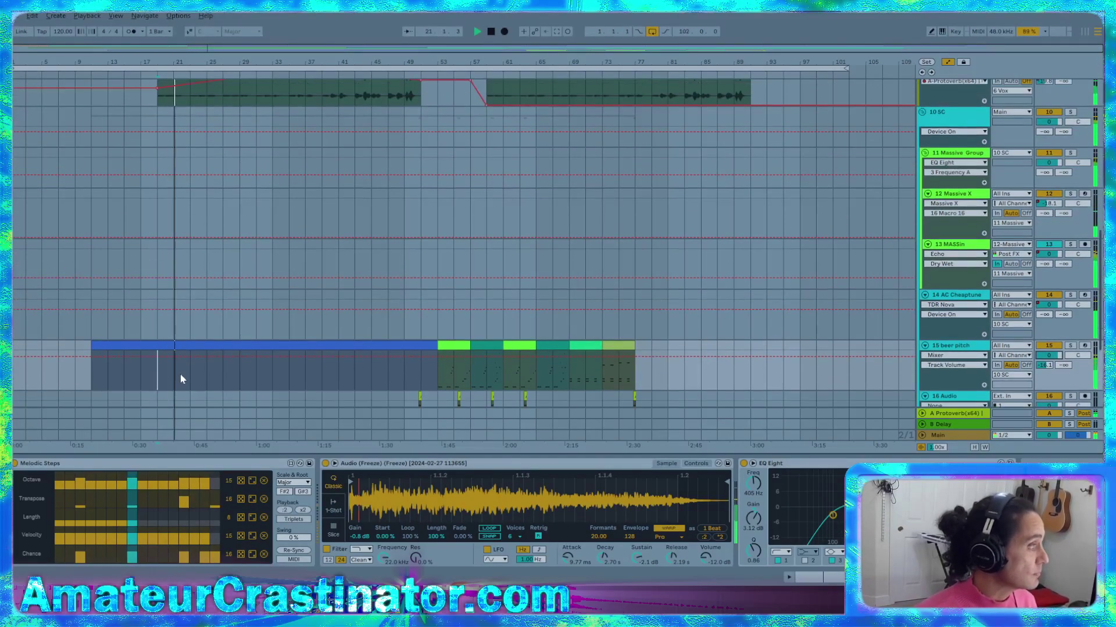
pyautogui.click(159, 357)
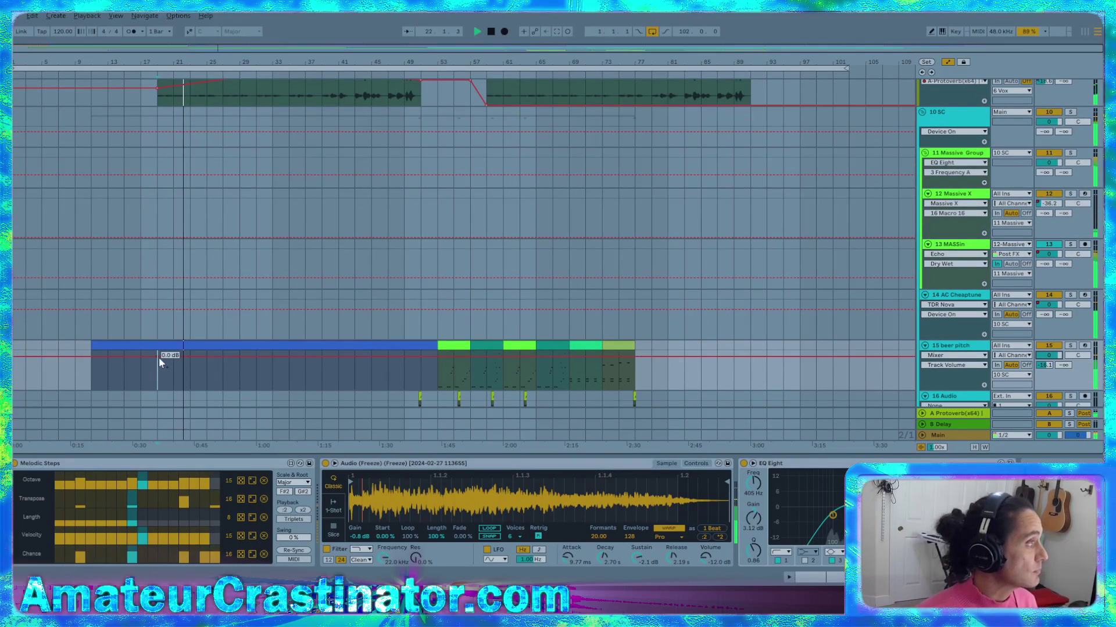
pyautogui.moveTo(158, 357); pyautogui.dragTo(159, 363)
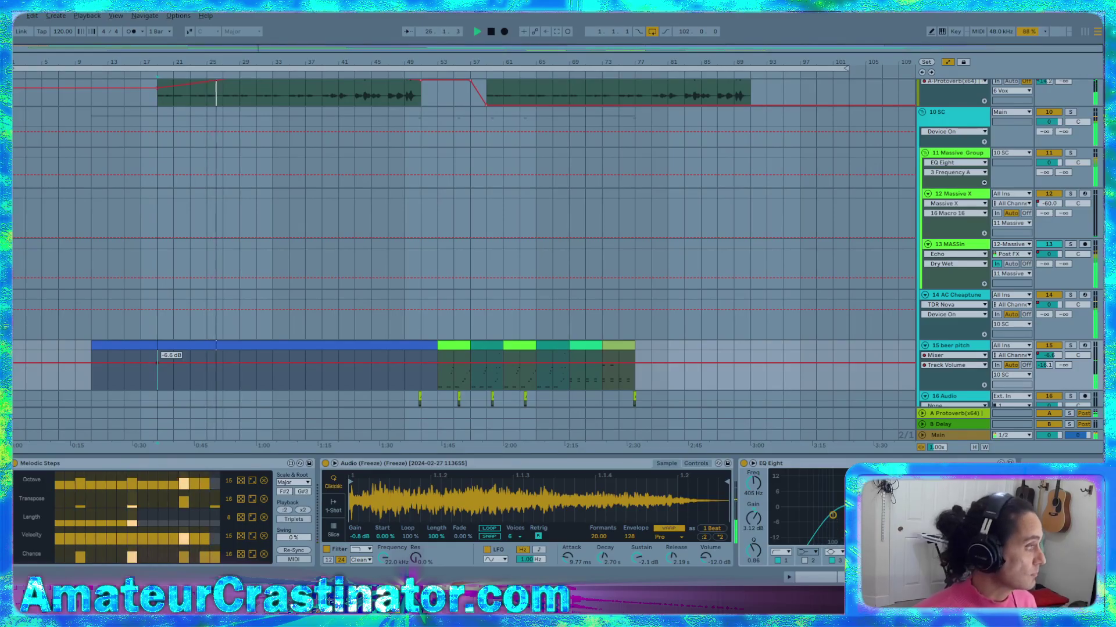
pyautogui.moveTo(95, 362); pyautogui.dragTo(91, 389)
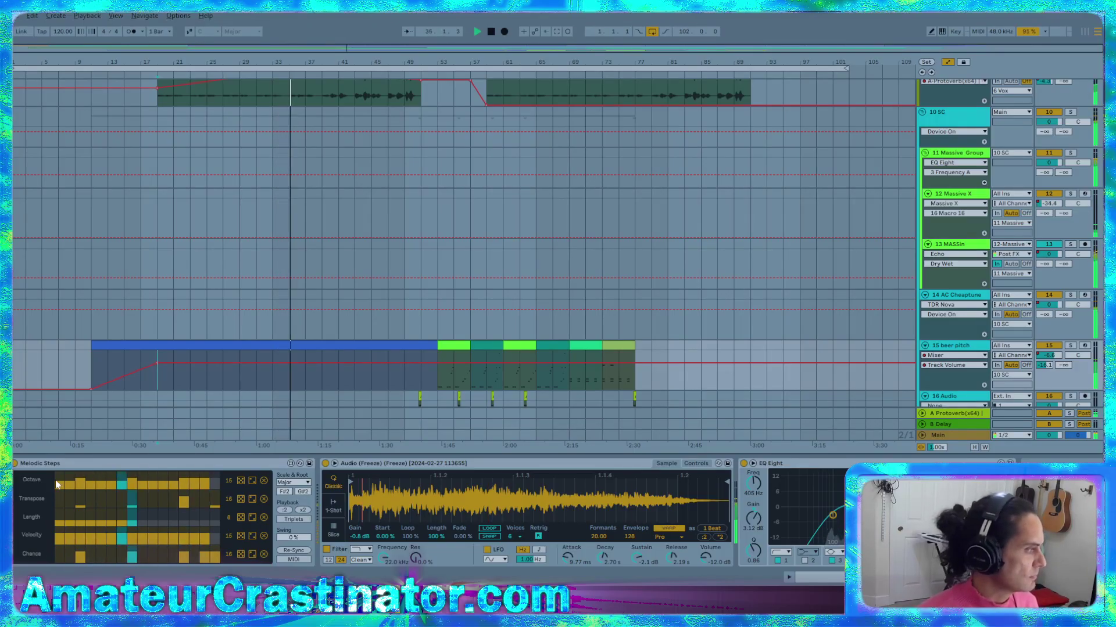
# Set Melodic Steps' Octave sequence length to 5 and adjust its fifth step
pyautogui.click(228, 481)
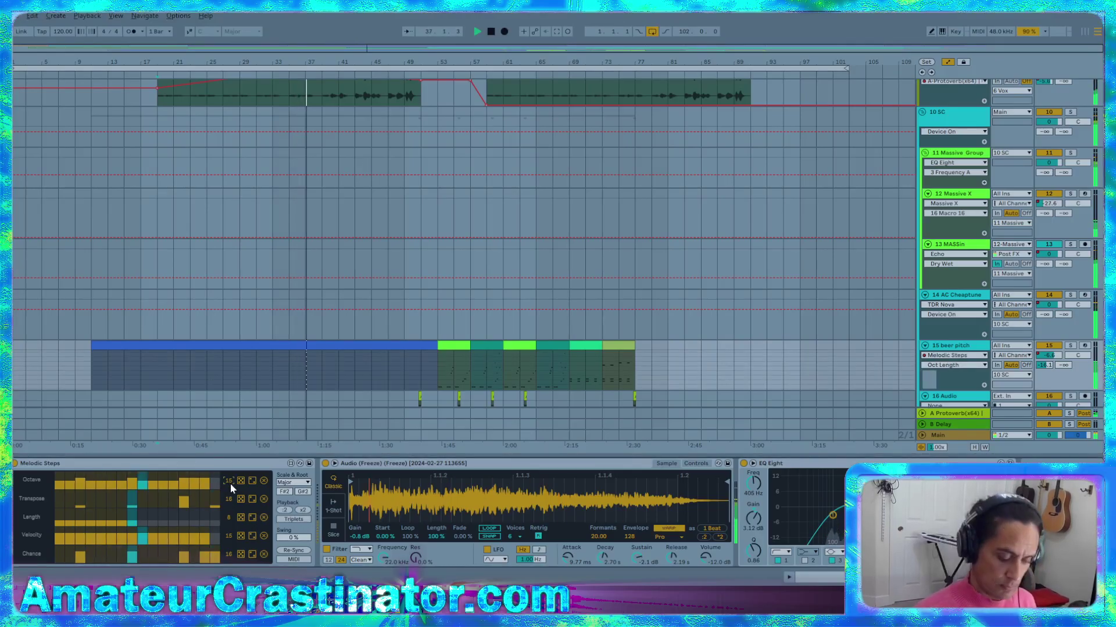
pyautogui.write('5')
pyautogui.press('Return')
pyautogui.click(100, 480)
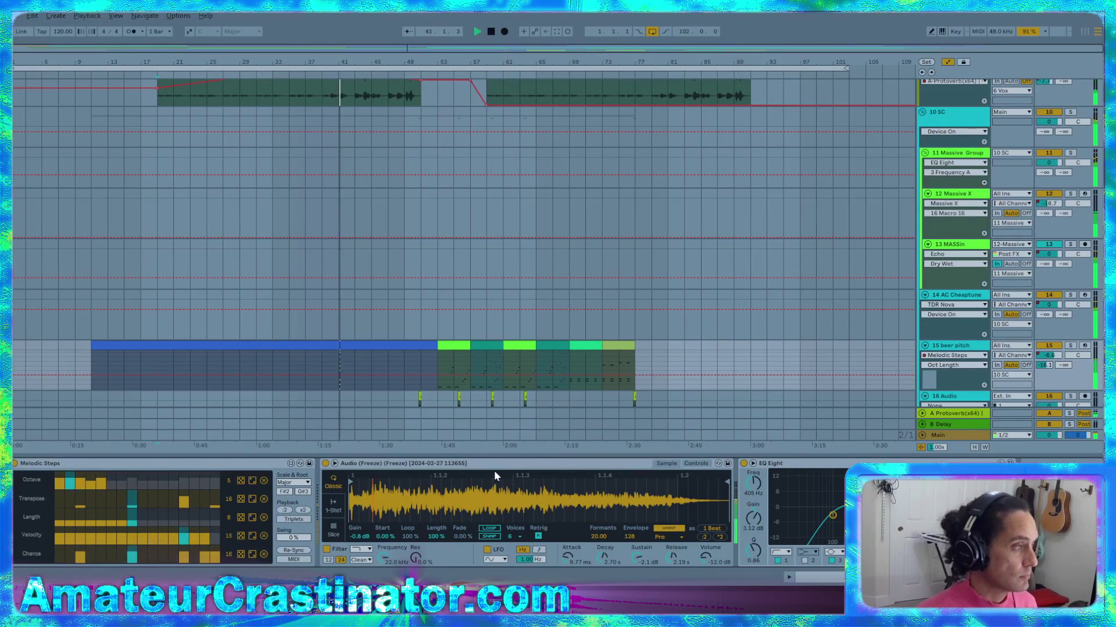
# Show the Track Volume automation on the beer pitch track in place of the Melodic Steps octave length
pyautogui.scroll(-3, 815, 268)
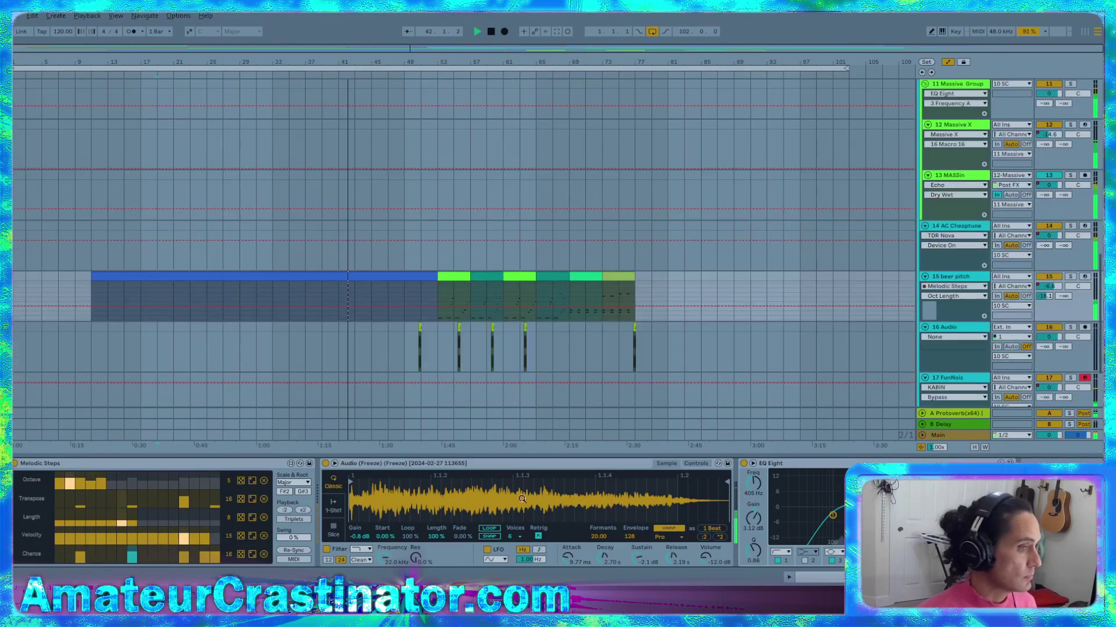
pyautogui.scroll(-1, 581, 278)
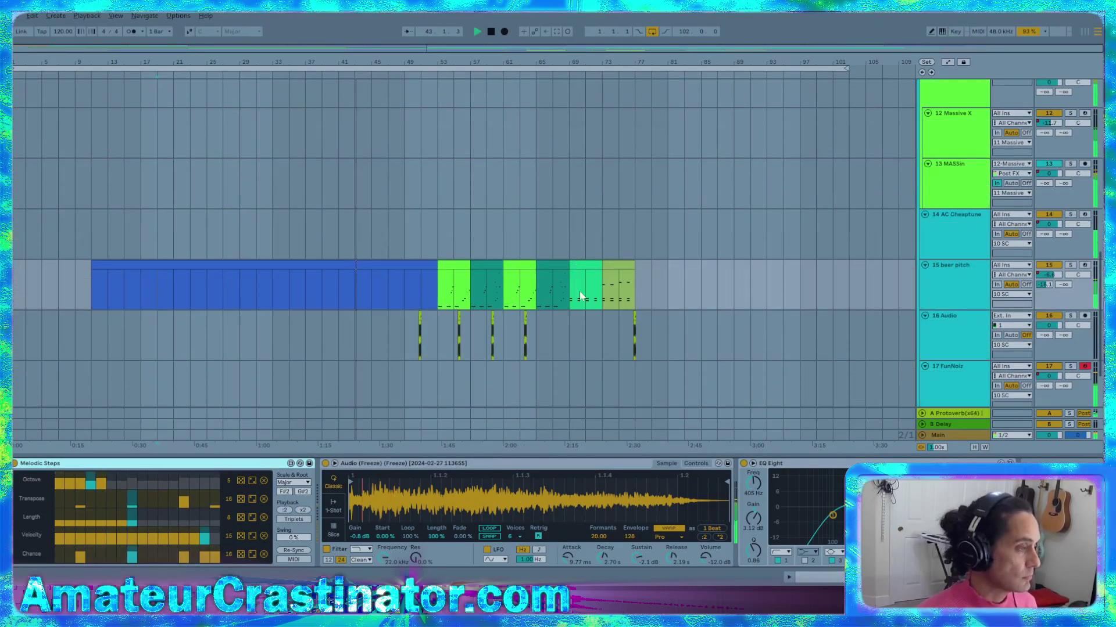
pyautogui.scroll(3, 576, 292)
pyautogui.scroll(-2, 966, 298)
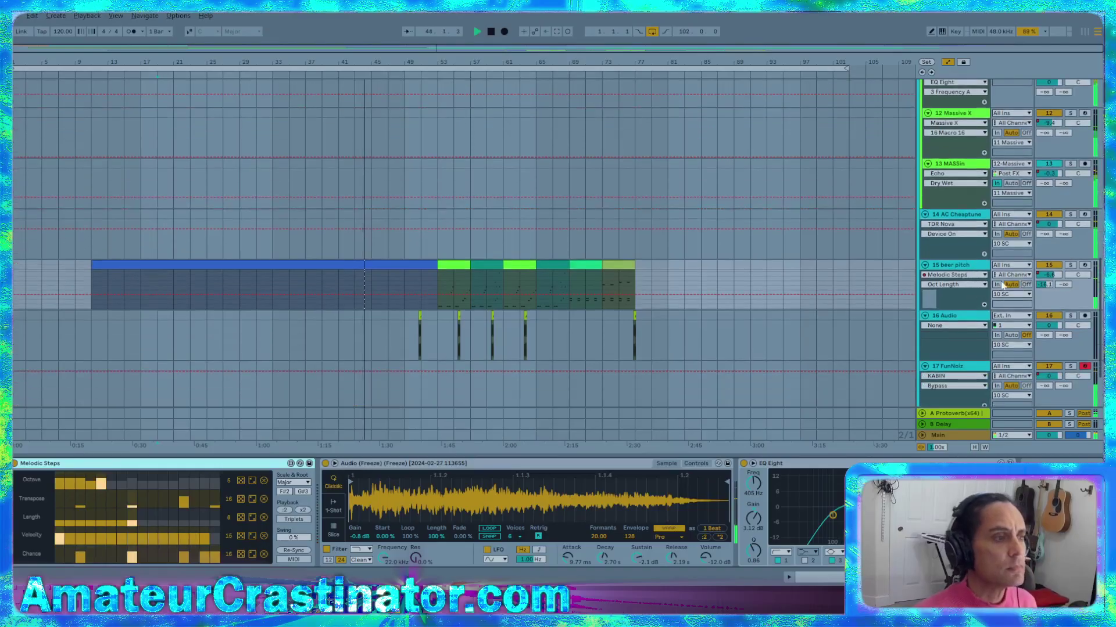
pyautogui.click(1046, 275)
pyautogui.scroll(1, 361, 299)
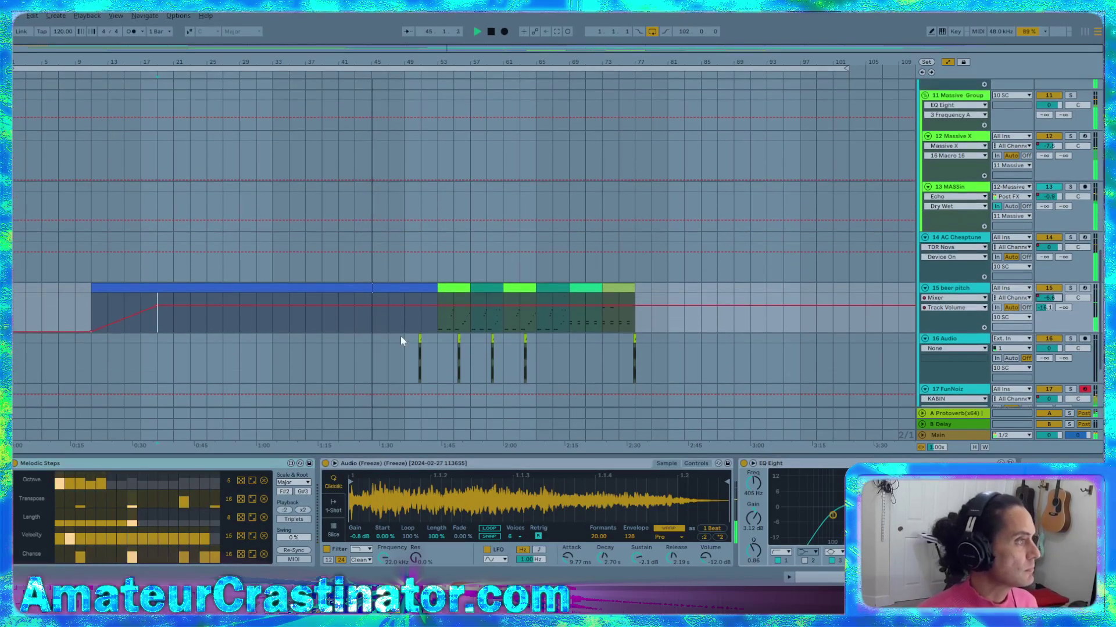
# Automate the beer pitch Track Volume to rise from bar 43 to 0.0 dB at bar 49 and hold through bar 53
pyautogui.scroll(3, 399, 337)
pyautogui.scroll(4, 399, 336)
pyautogui.scroll(-4, 286, 351)
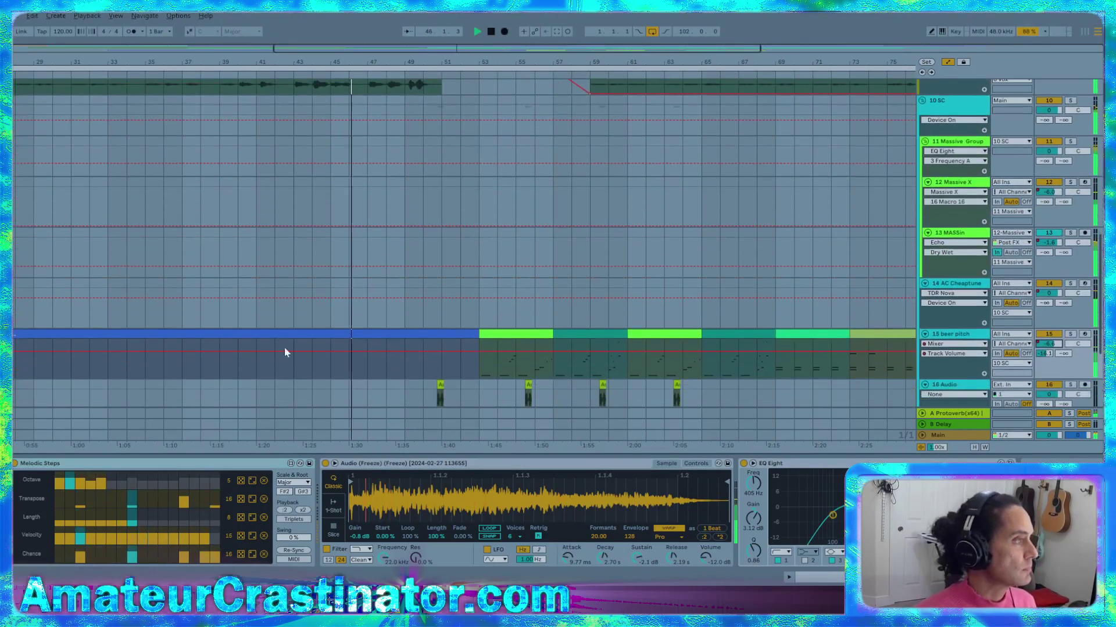
pyautogui.scroll(3, 295, 348)
pyautogui.scroll(2, 307, 273)
pyautogui.scroll(-3, 291, 361)
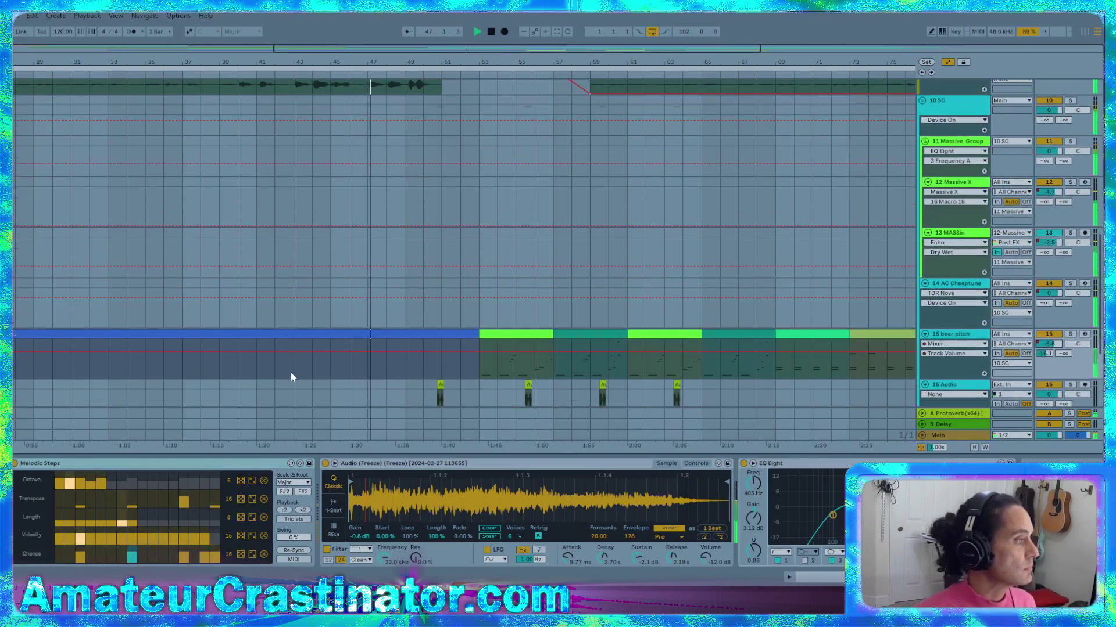
pyautogui.rightClick(407, 351)
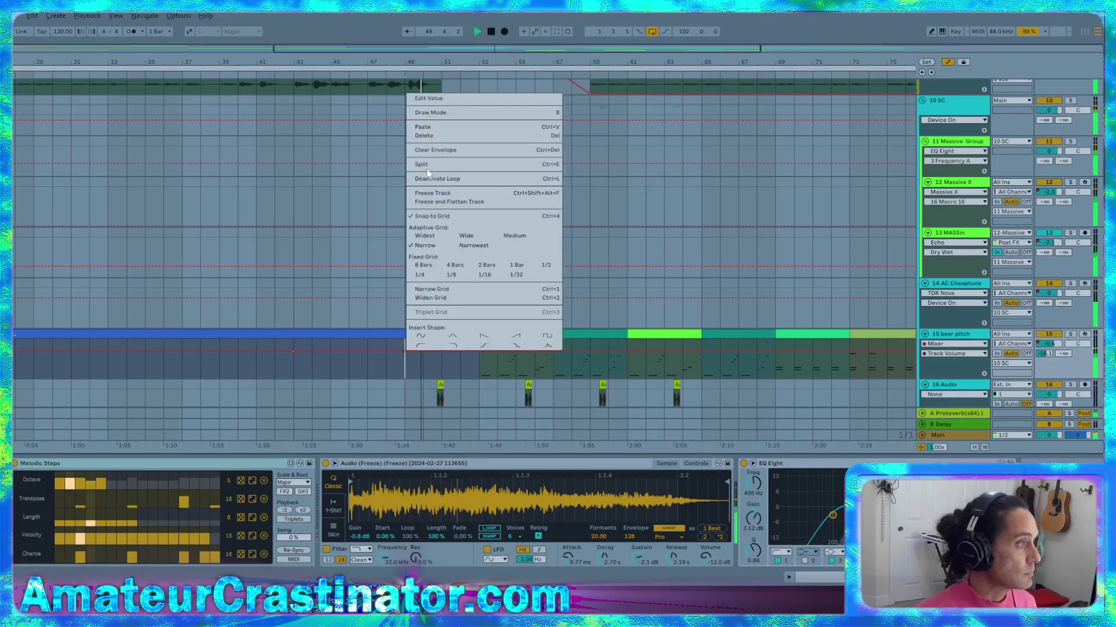
pyautogui.click(428, 99)
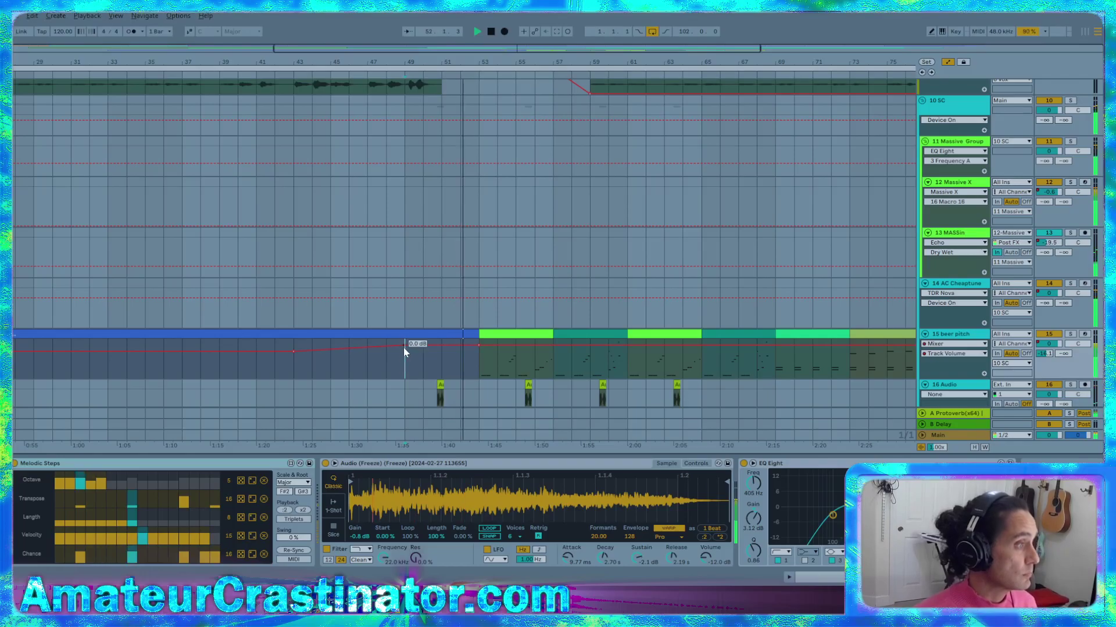
# Set the beer pitch Track Volume point at bar 49 to -3.0 dB
pyautogui.scroll(-5, 437, 355)
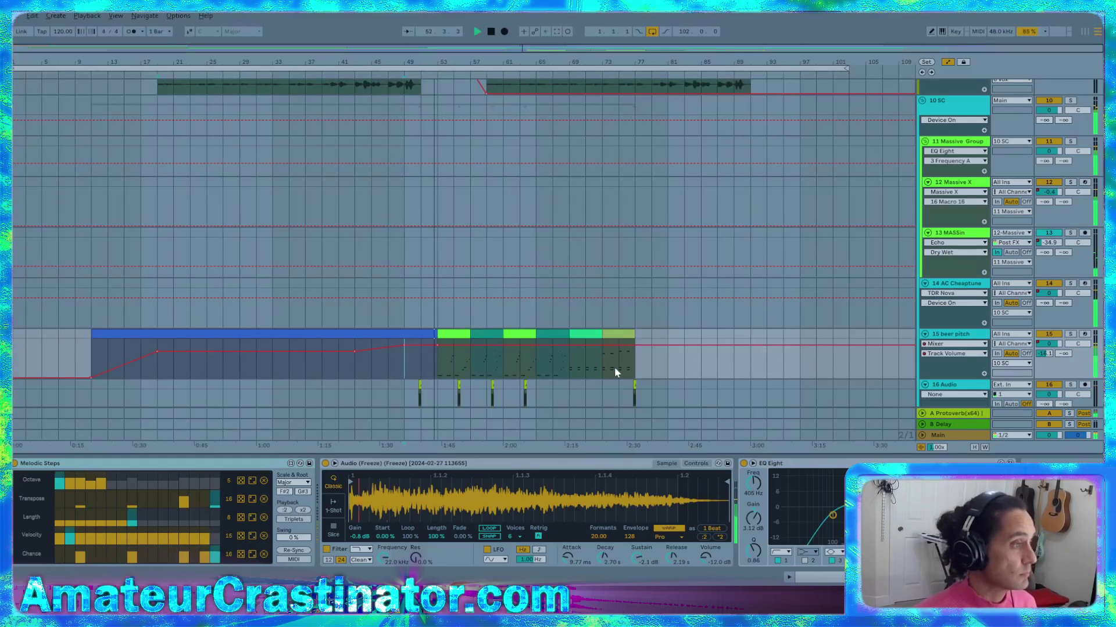
pyautogui.rightClick(402, 347)
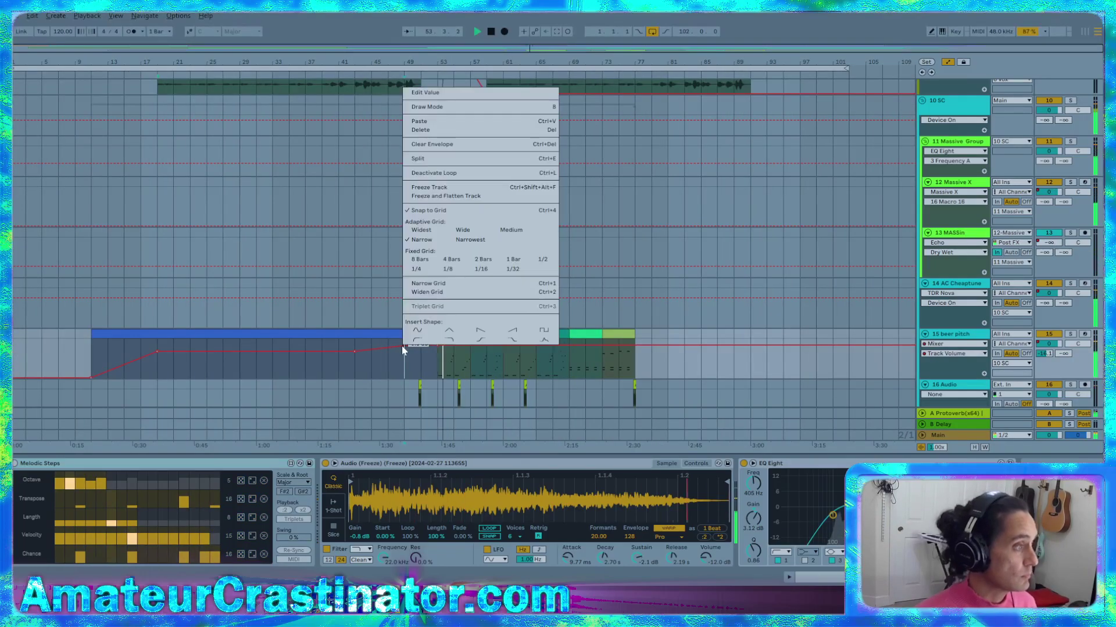
pyautogui.click(437, 93)
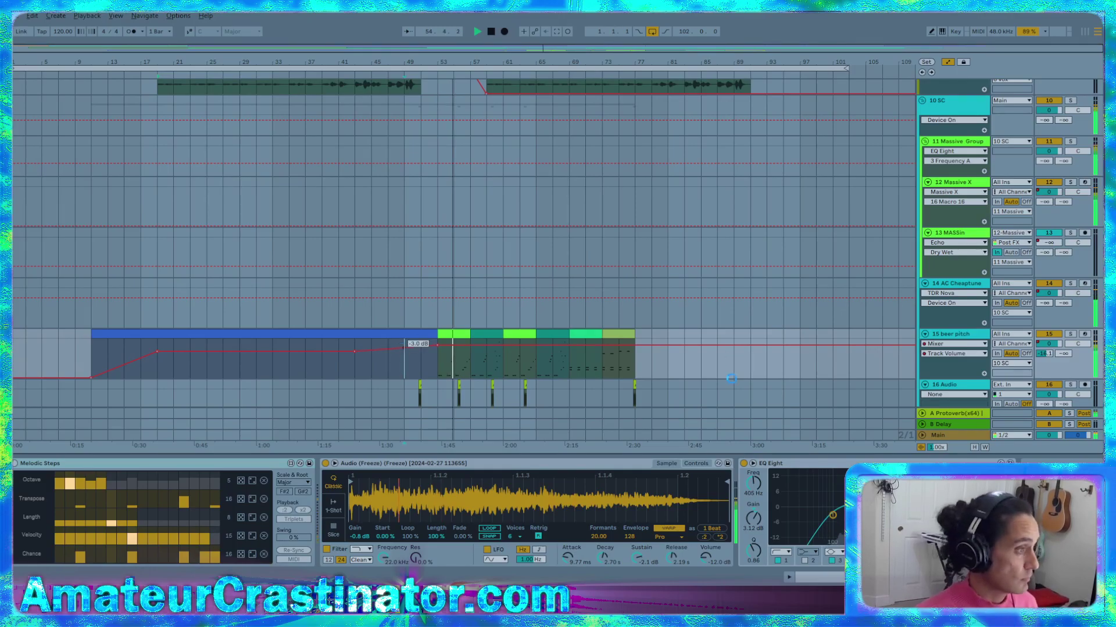
pyautogui.press('Return')
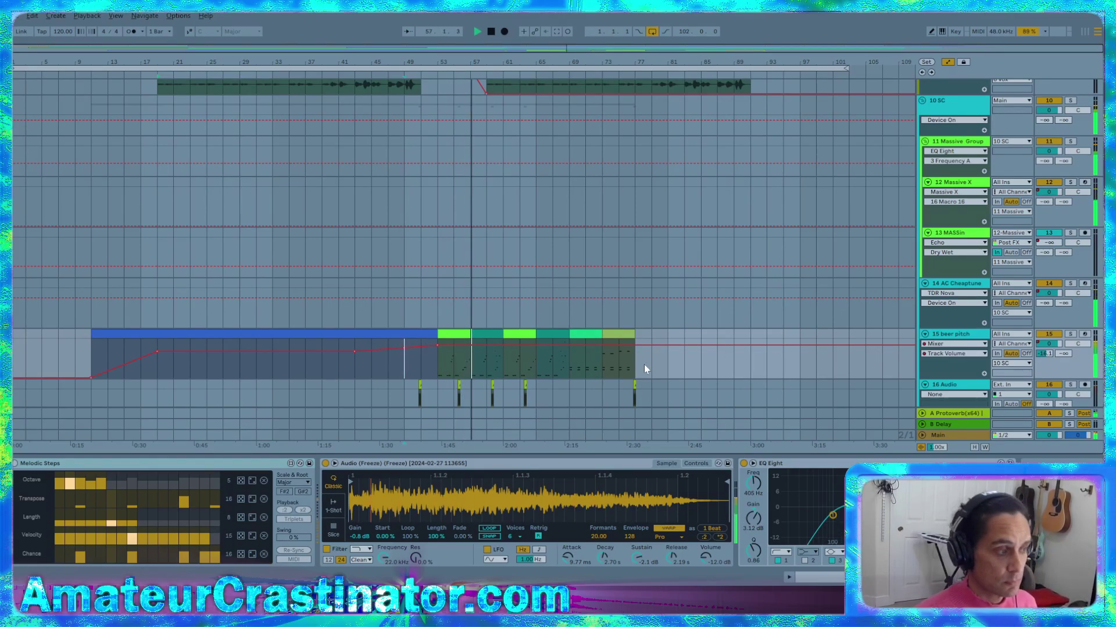
pyautogui.scroll(3, 755, 372)
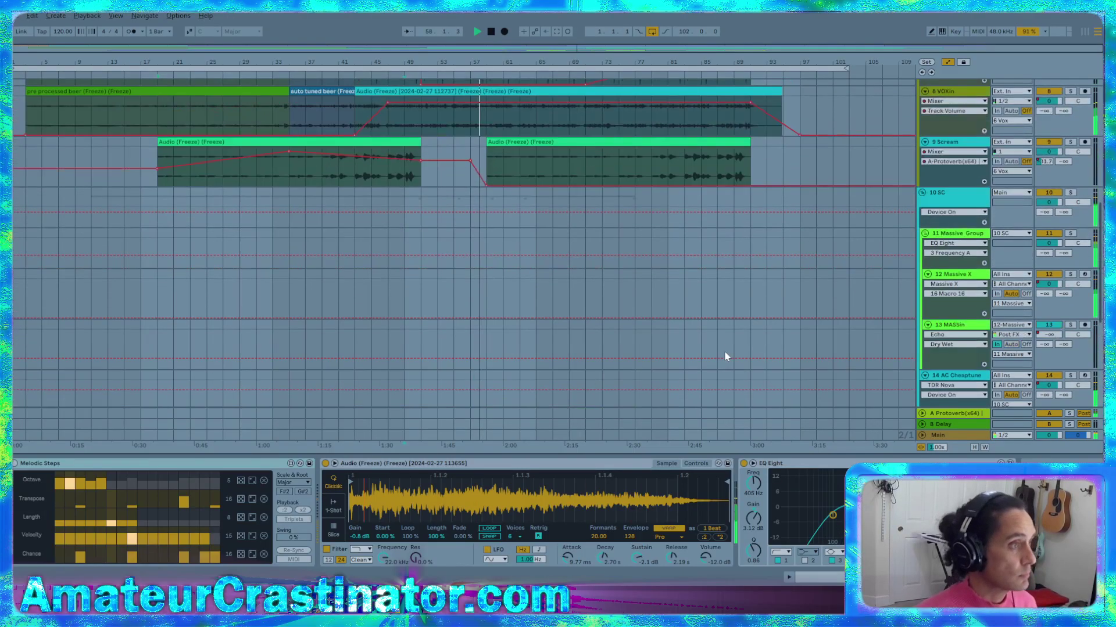
pyautogui.scroll(-2, 724, 356)
pyautogui.scroll(-2, 725, 356)
pyautogui.scroll(4, 725, 362)
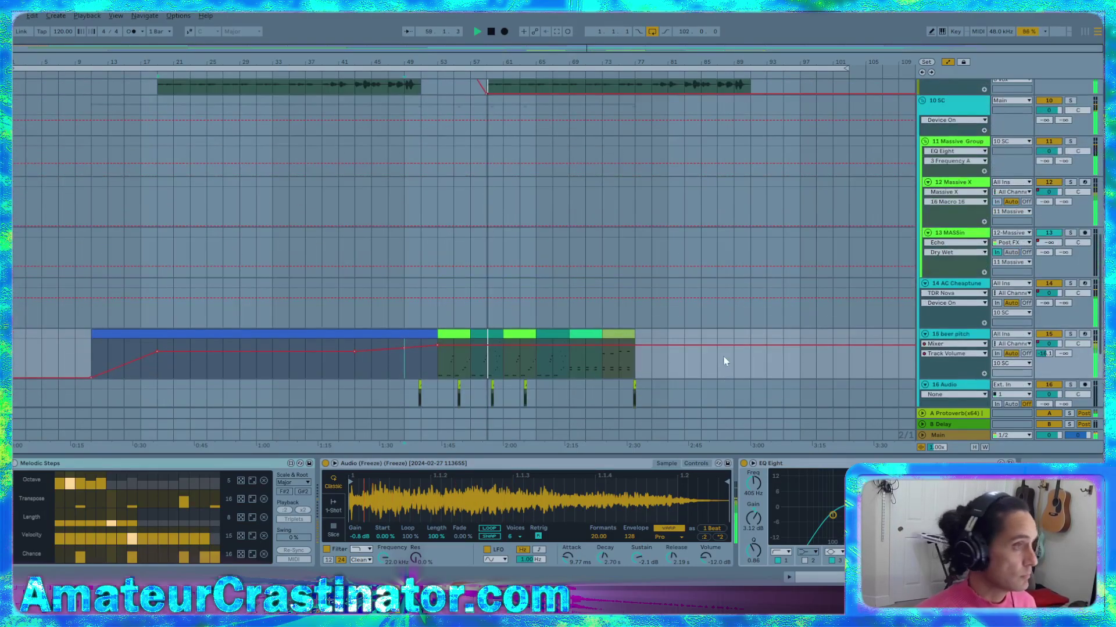
pyautogui.scroll(4, 728, 363)
pyautogui.scroll(-7, 728, 363)
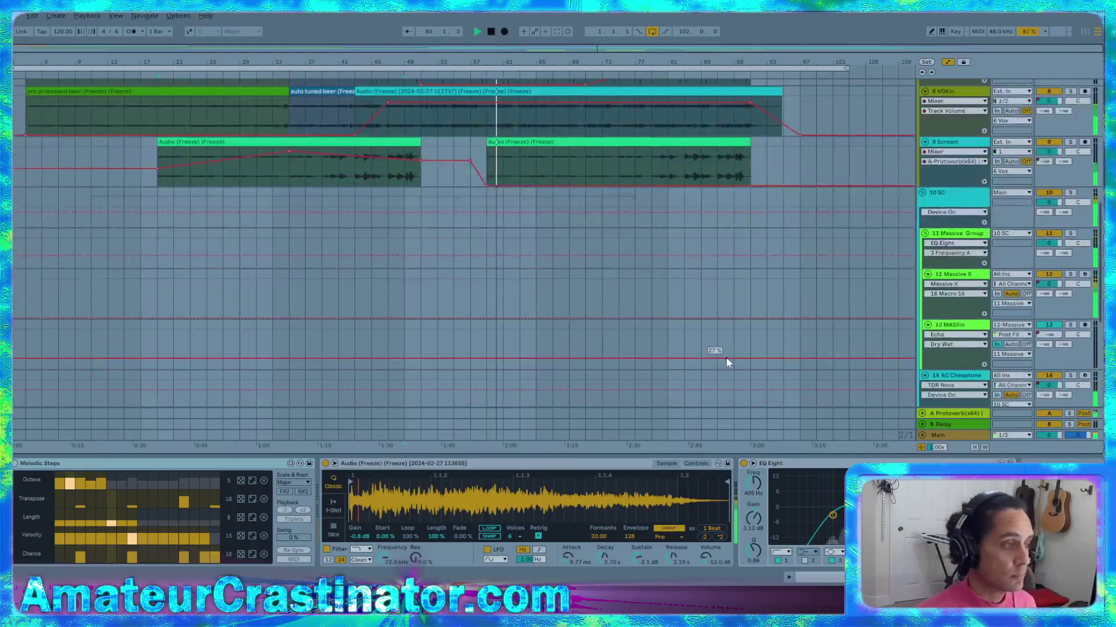
pyautogui.scroll(-2, 726, 364)
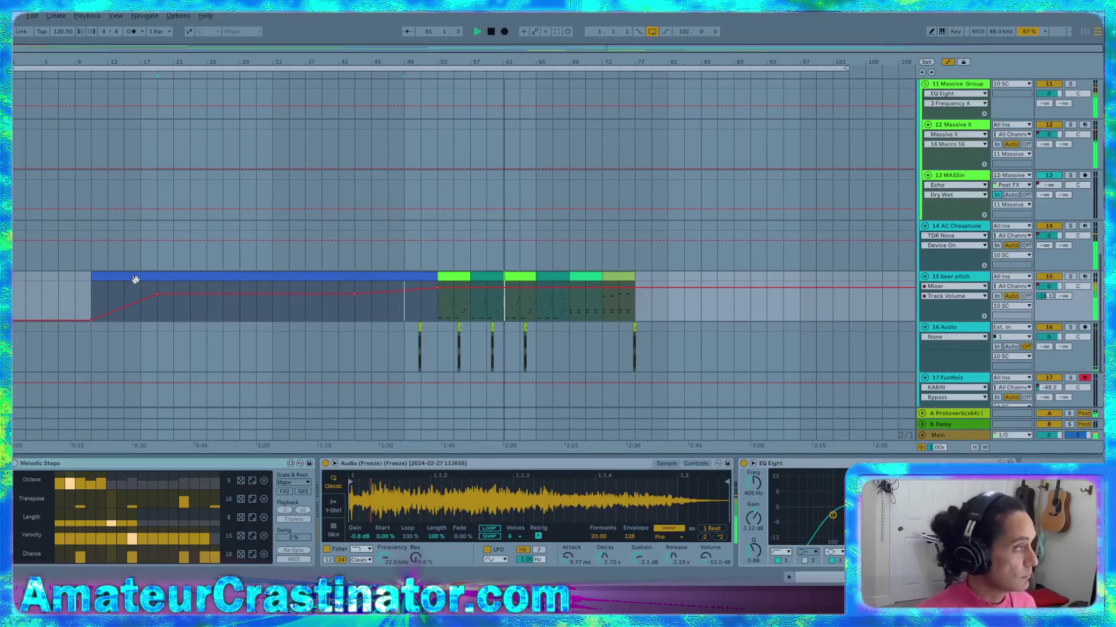
pyautogui.moveTo(199, 320); pyautogui.dragTo(307, 316)
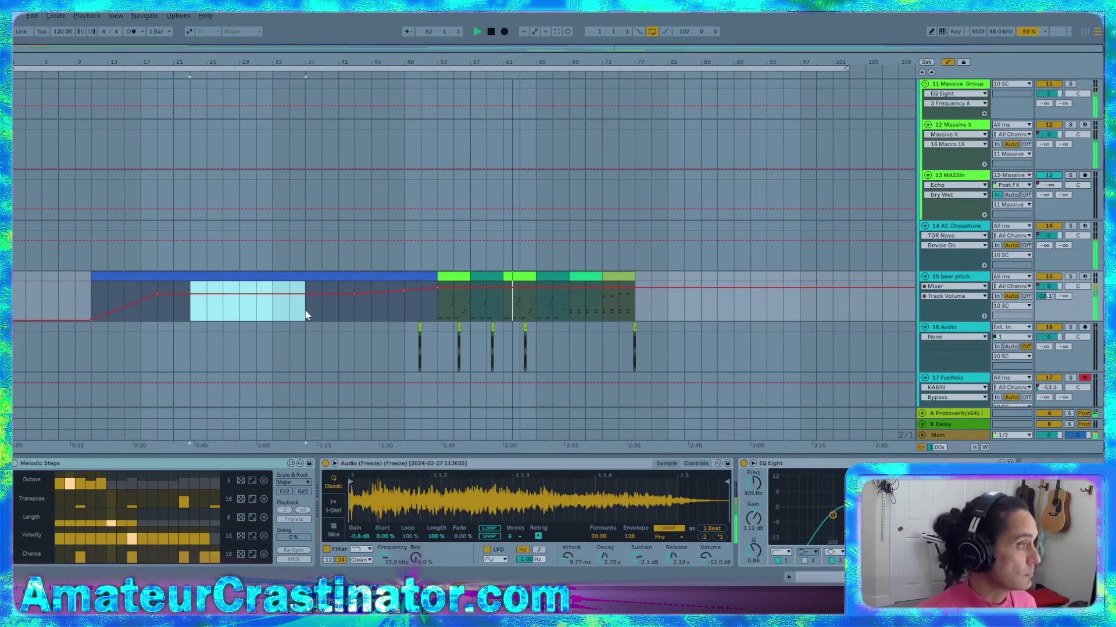
pyautogui.click(637, 310)
pyautogui.hotkey('ctrl', 'v')
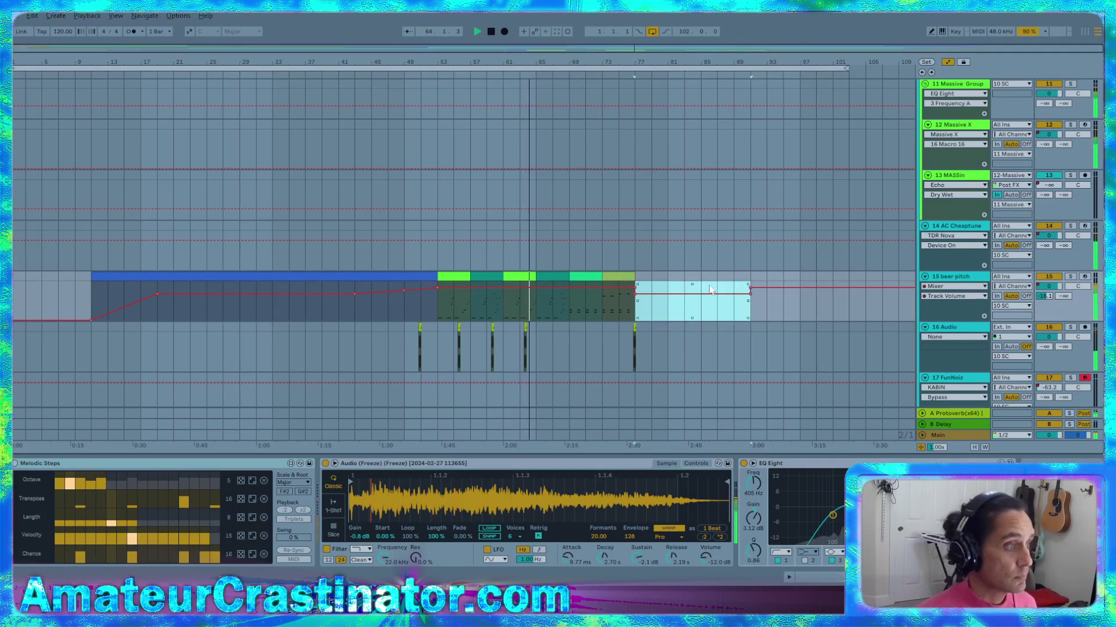
pyautogui.hotkey('ctrl', 'z')
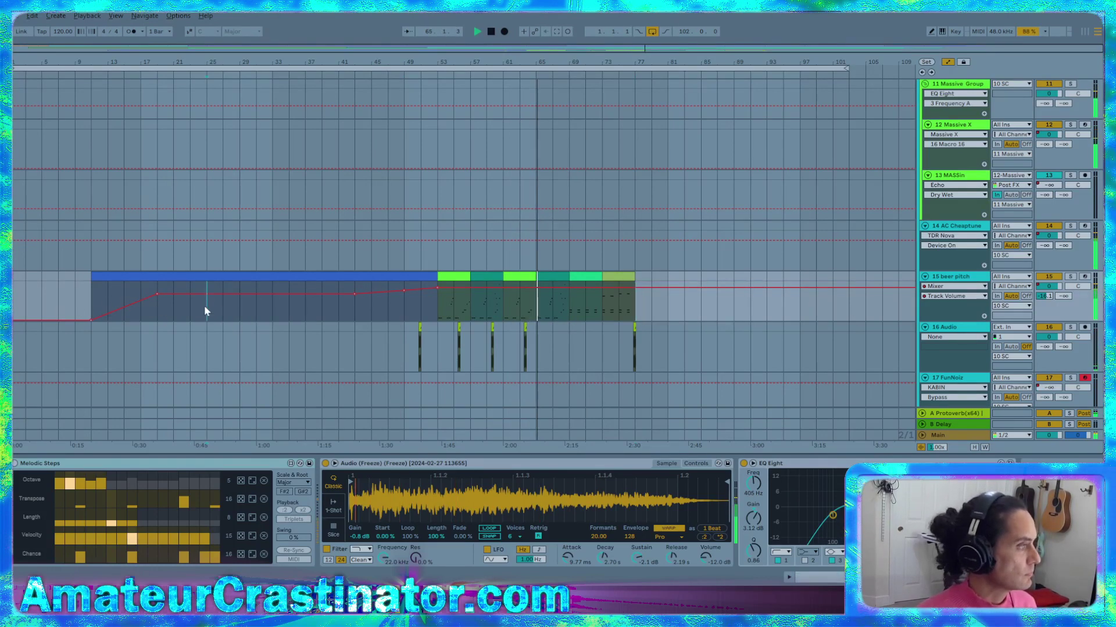
# Copy the blue clip section from bar 17 to 43 and paste it at bar 77 on the beer pitch track
pyautogui.moveTo(206, 311); pyautogui.dragTo(358, 282)
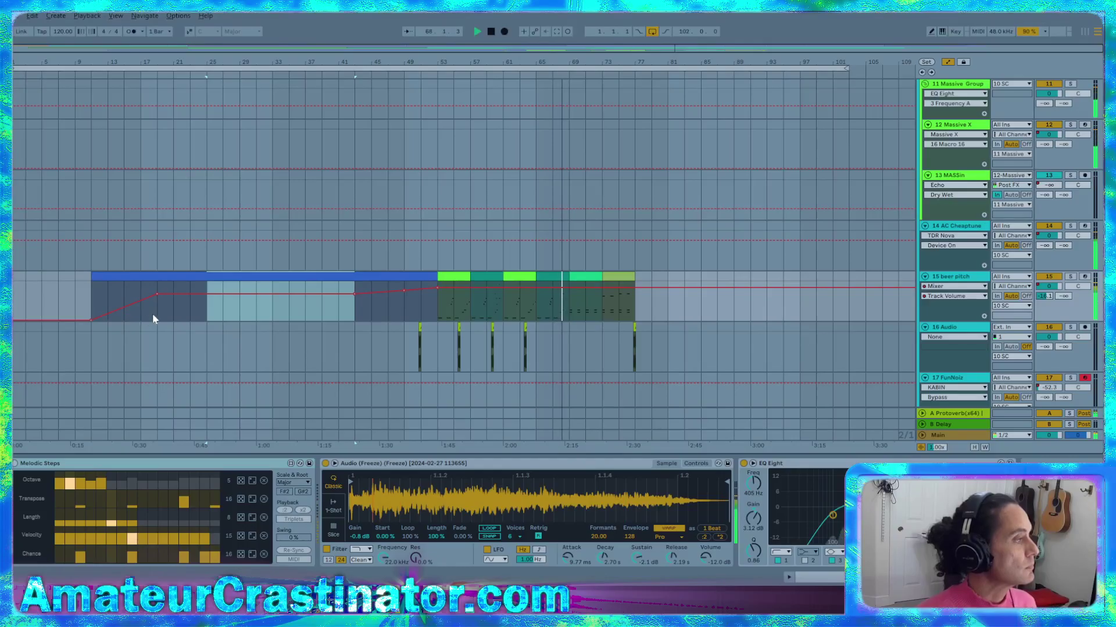
pyautogui.moveTo(143, 315); pyautogui.dragTo(297, 311)
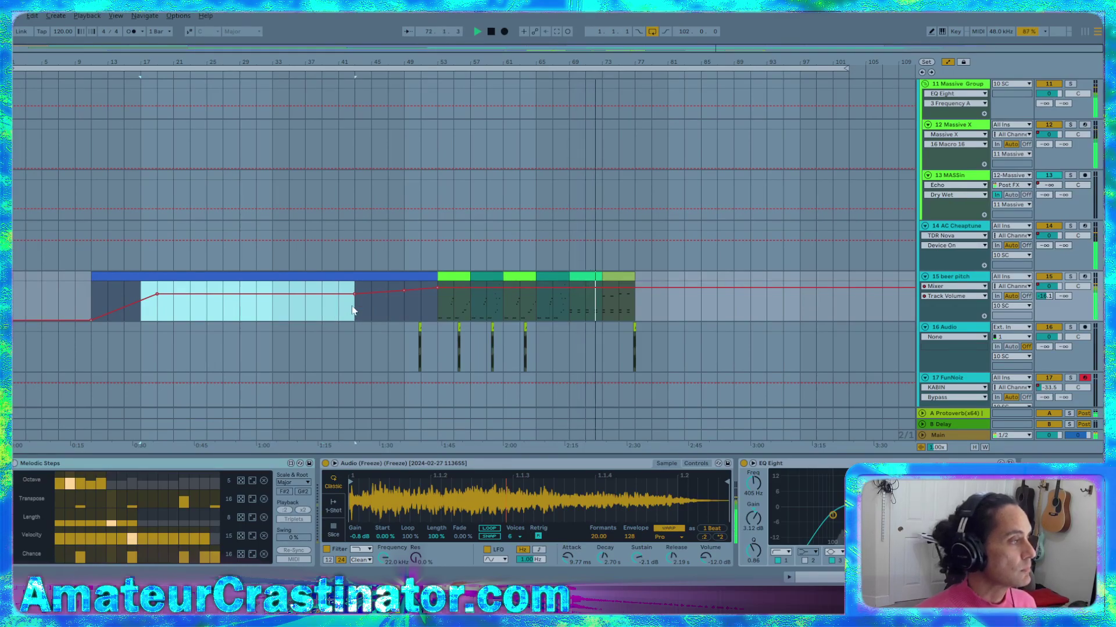
pyautogui.click(638, 304)
pyautogui.hotkey('ctrl', 'v')
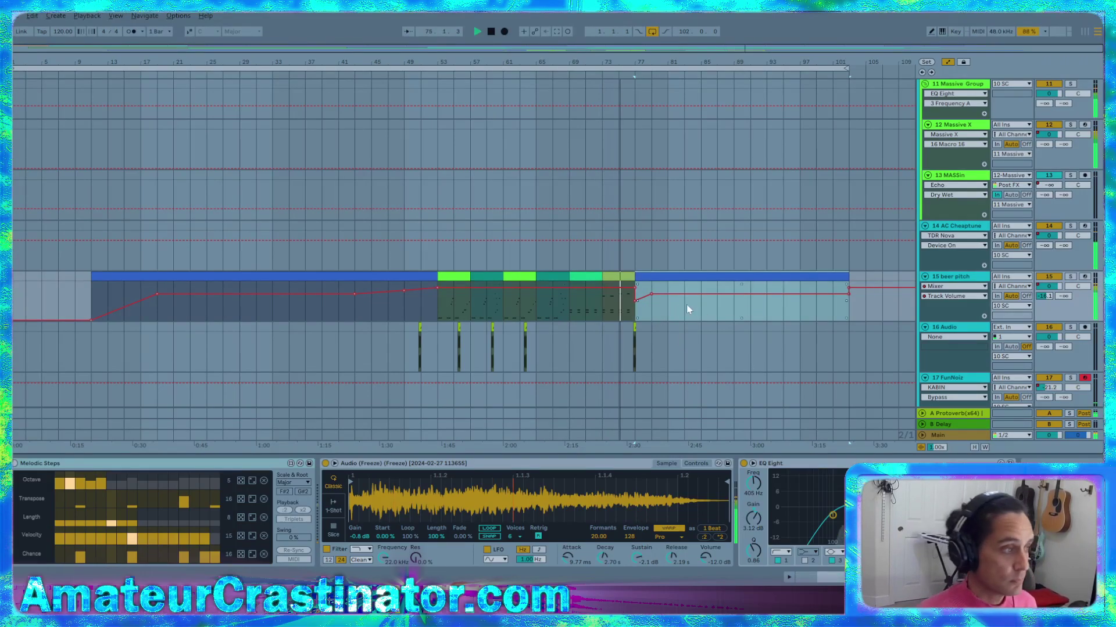
# Lower the pasted section's Track Volume point at bar 77 and move its -6.6 dB point to bar 83 for a longer fade-in
pyautogui.scroll(3, 674, 321)
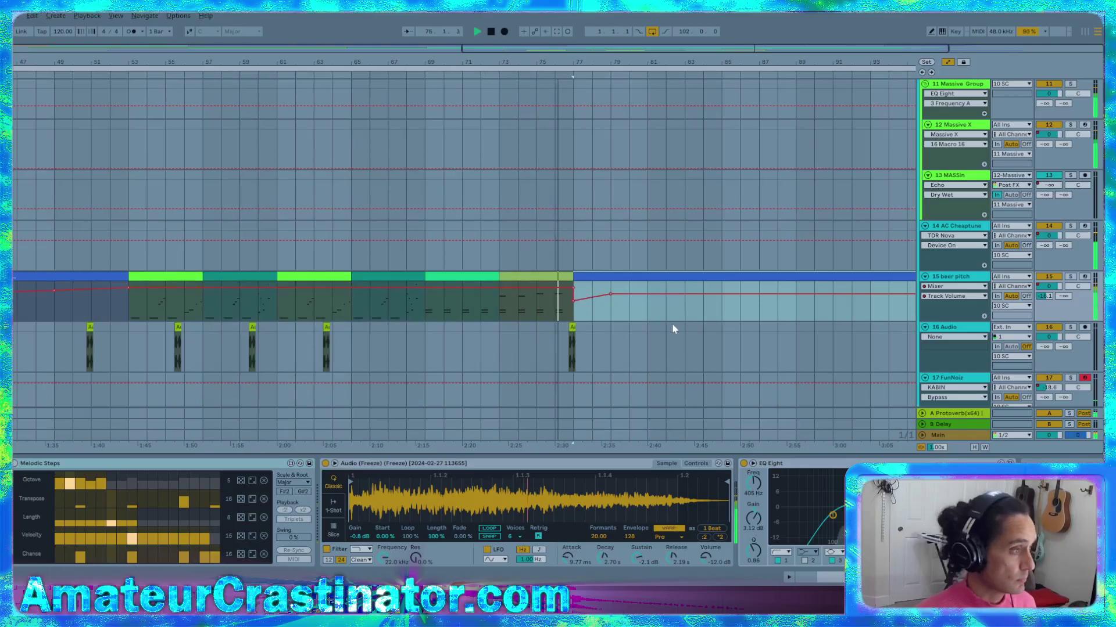
pyautogui.hscroll(2, 678, 320)
pyautogui.hscroll(5, 714, 326)
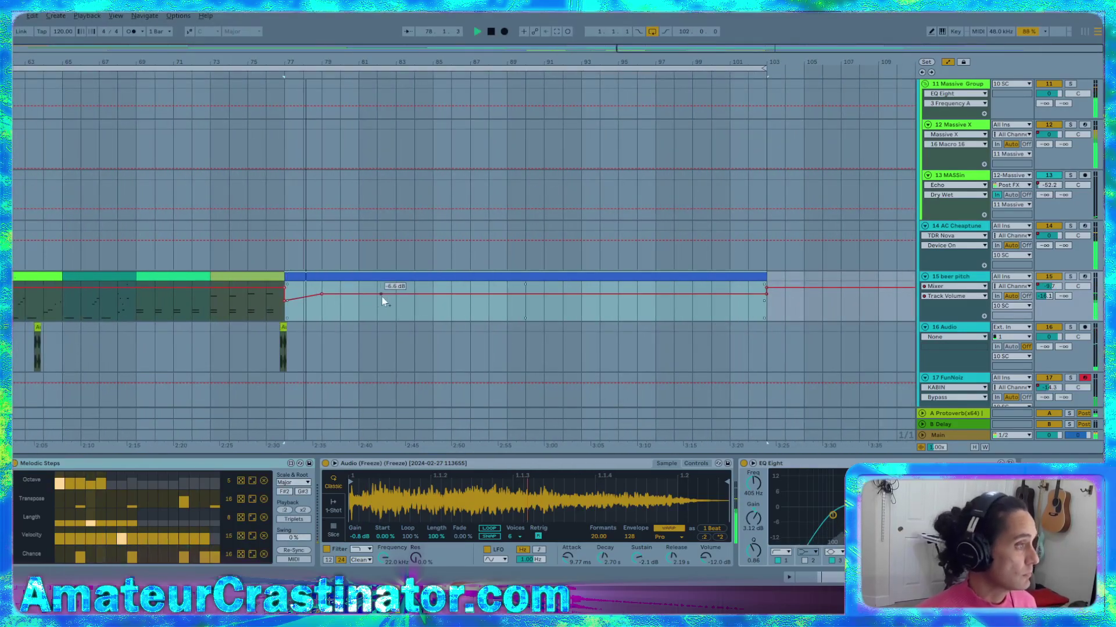
pyautogui.moveTo(284, 302)
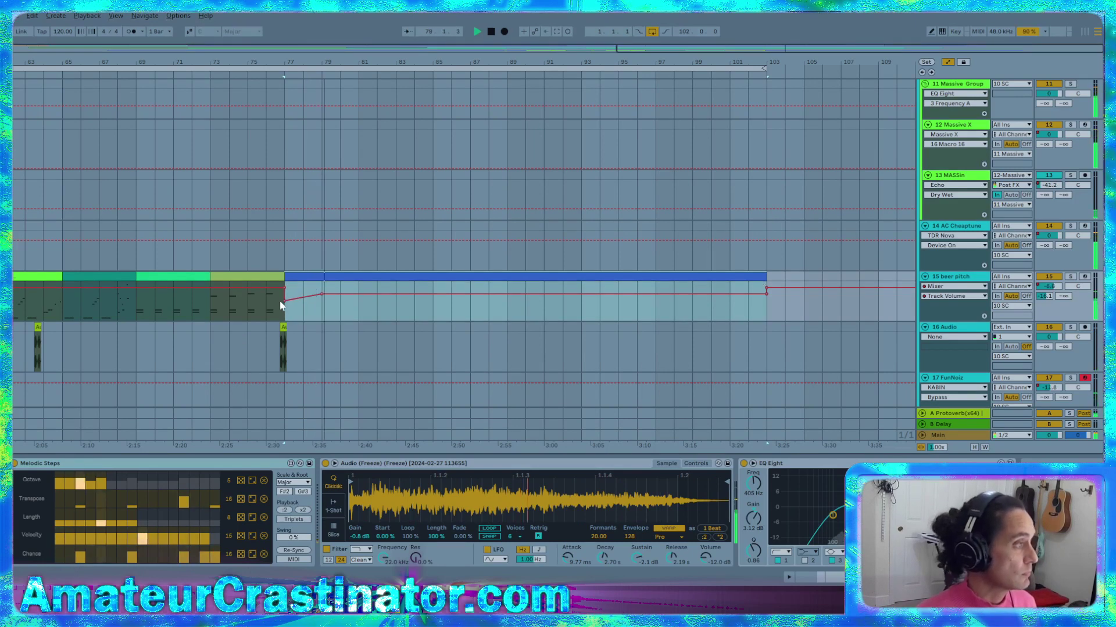
pyautogui.moveTo(284, 301); pyautogui.dragTo(396, 294)
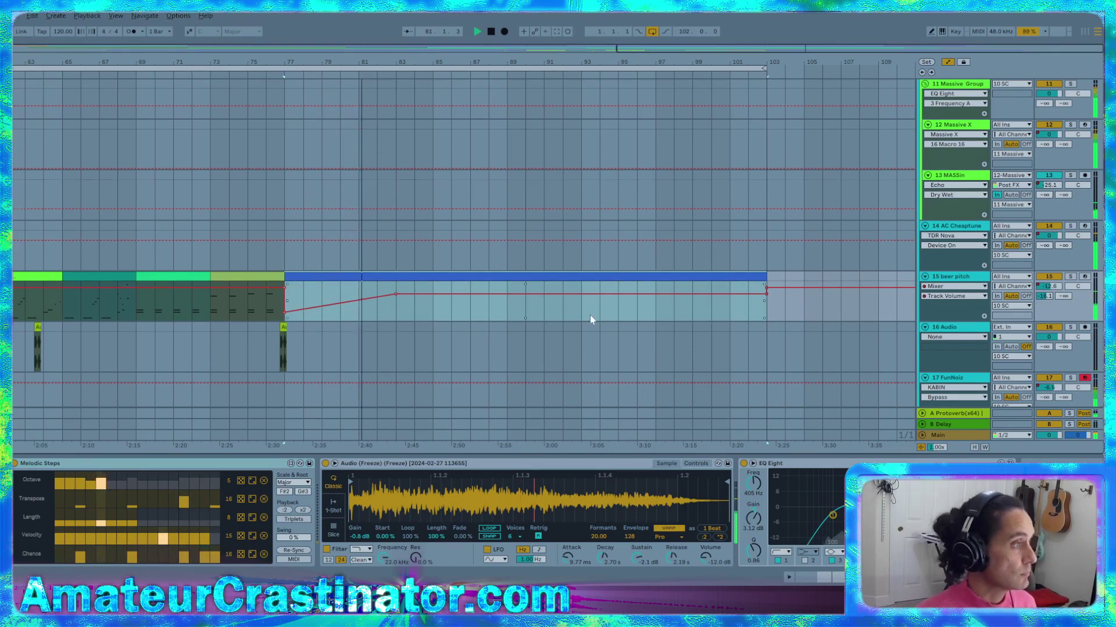
# Stretch the fade-in to reach -6.6 dB at bar 86 and add a Track Volume point on the slope at bar 83
pyautogui.scroll(5, 637, 335)
pyautogui.scroll(-3, 596, 335)
pyautogui.scroll(2, 545, 311)
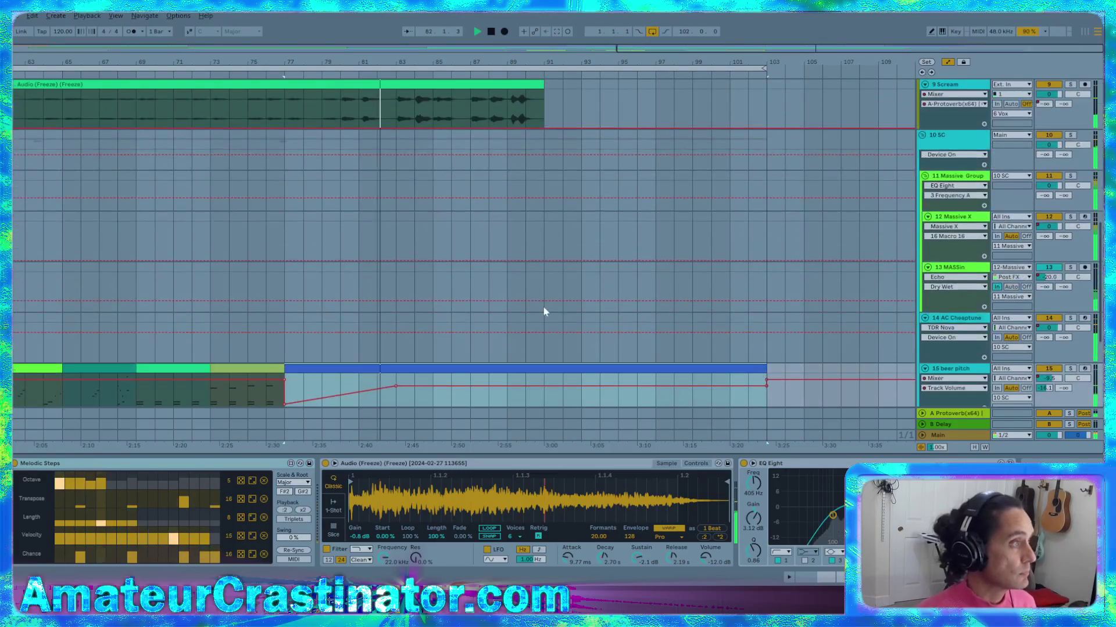
pyautogui.moveTo(395, 386); pyautogui.dragTo(451, 386)
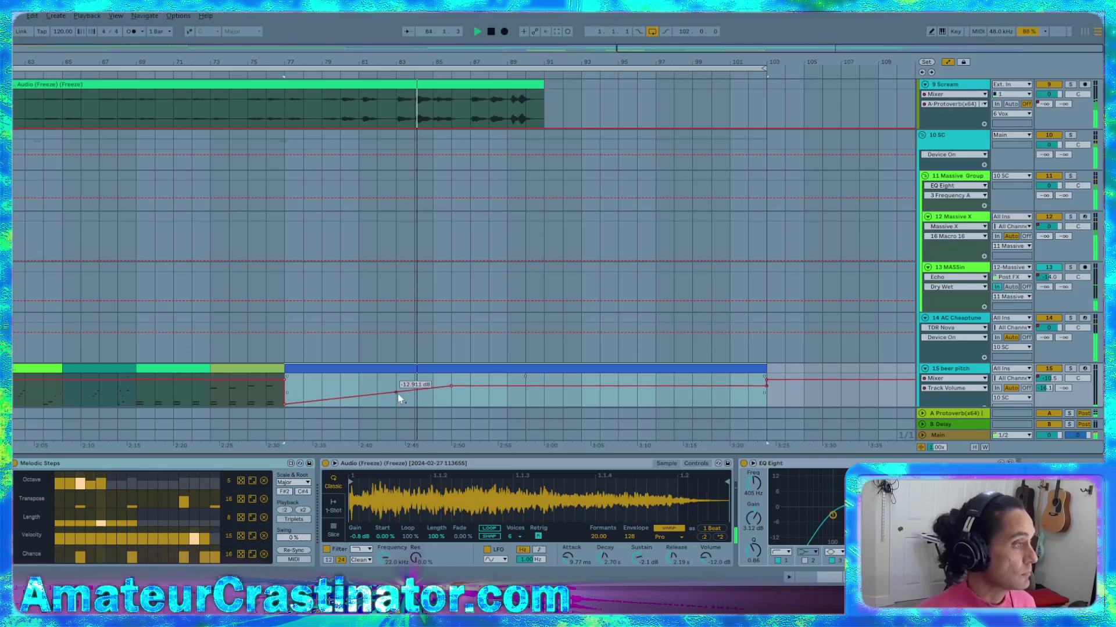
pyautogui.click(396, 393)
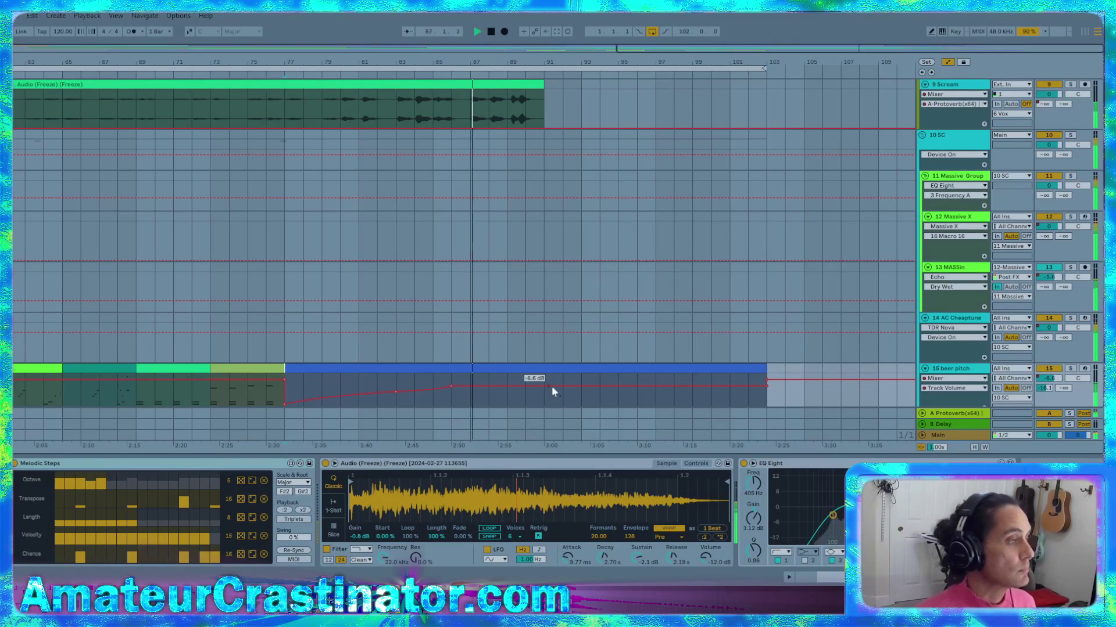
# Add a Track Volume point at bar 90 of the pasted blue section and raise it into a peak
pyautogui.moveTo(524, 387); pyautogui.dragTo(525, 381)
pyautogui.scroll(3, 544, 388)
pyautogui.scroll(-2, 558, 392)
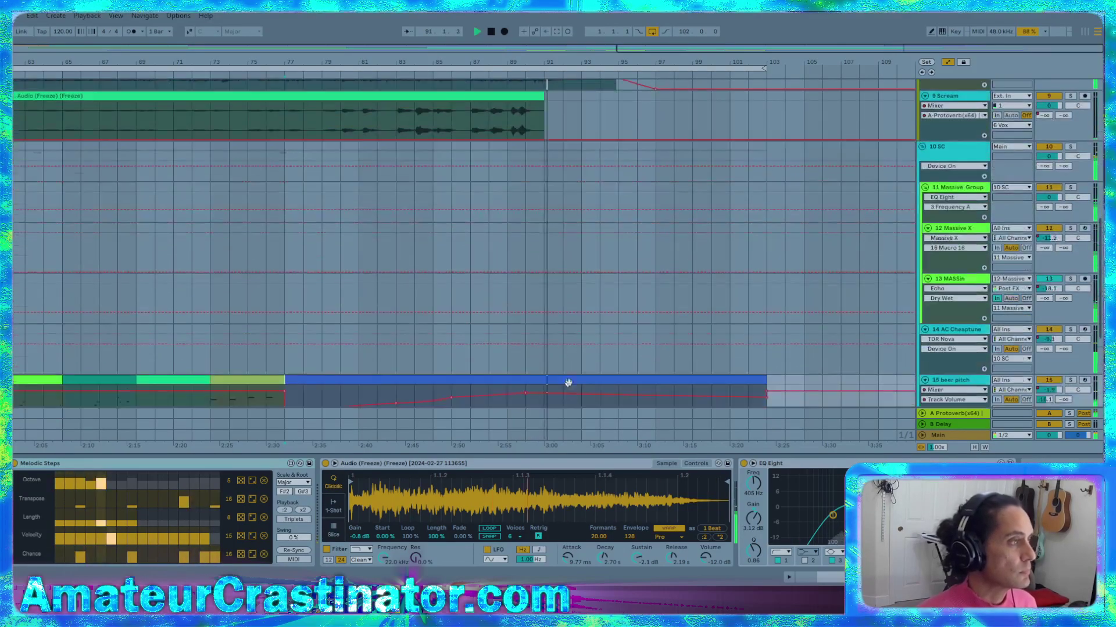
# Fade the beer pitch Track Volume from the bar 90 peak to the minimum at bar 101, holding it until bar 103
pyautogui.scroll(-3, 567, 382)
pyautogui.moveTo(617, 338); pyautogui.dragTo(617, 366)
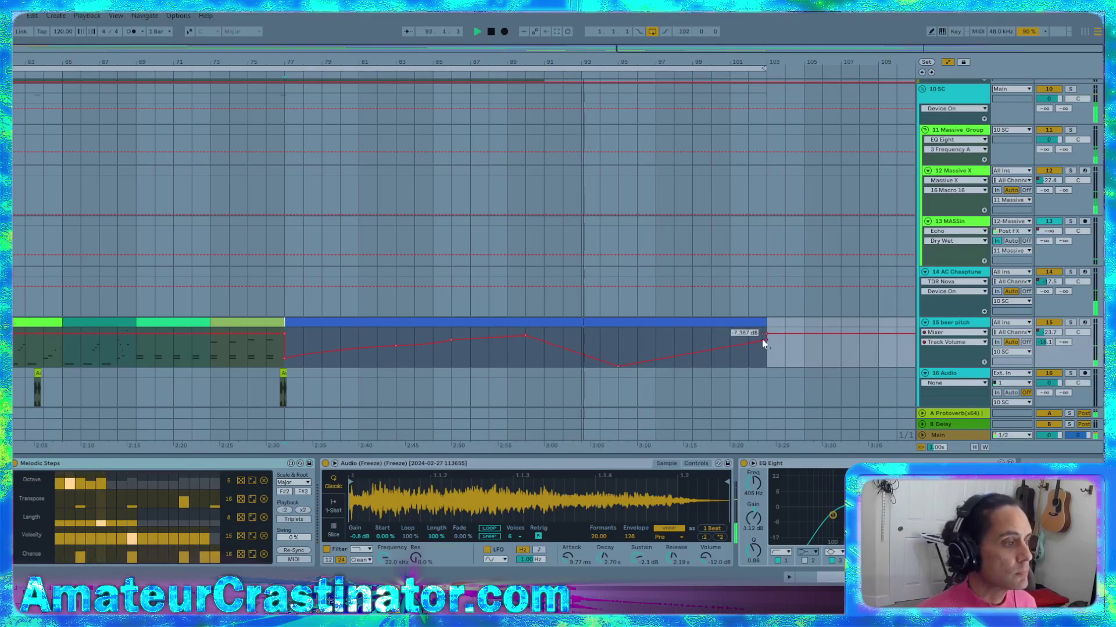
pyautogui.moveTo(763, 341); pyautogui.dragTo(765, 366)
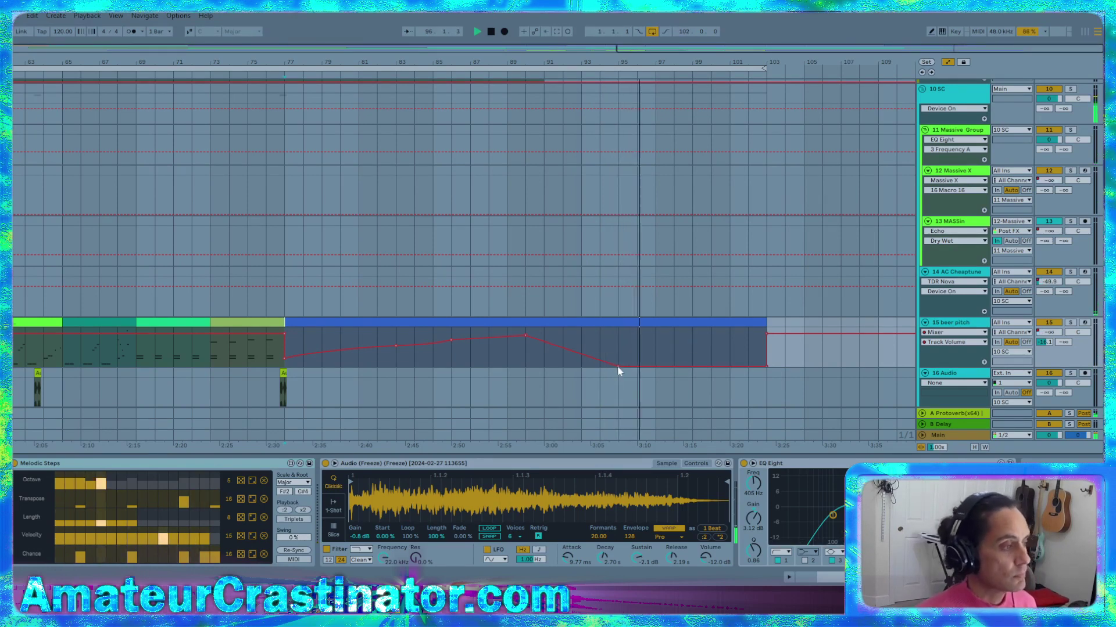
pyautogui.moveTo(618, 366); pyautogui.dragTo(730, 366)
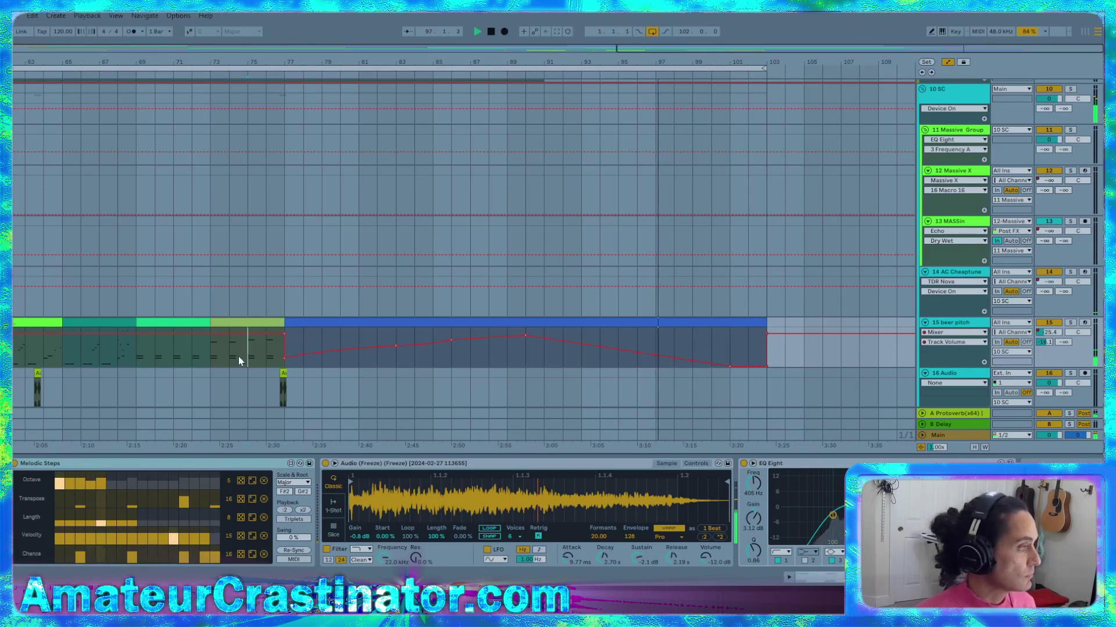
# Play the song from bar 75 with the automation hidden and the whole arrangement in view
pyautogui.click(251, 348)
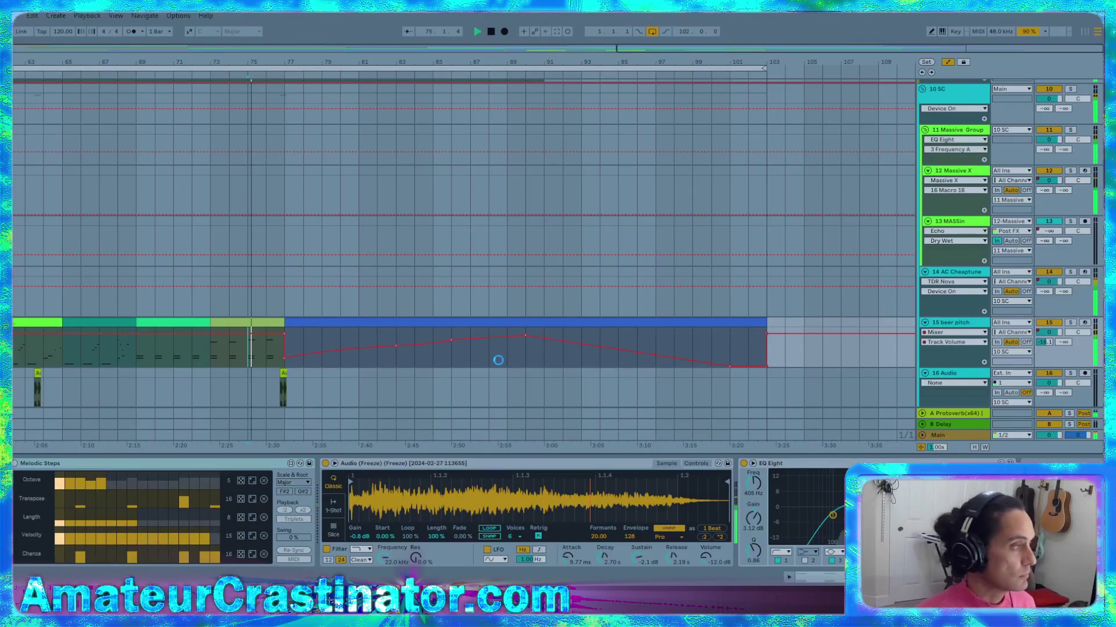
pyautogui.press('a')
pyautogui.press('-')
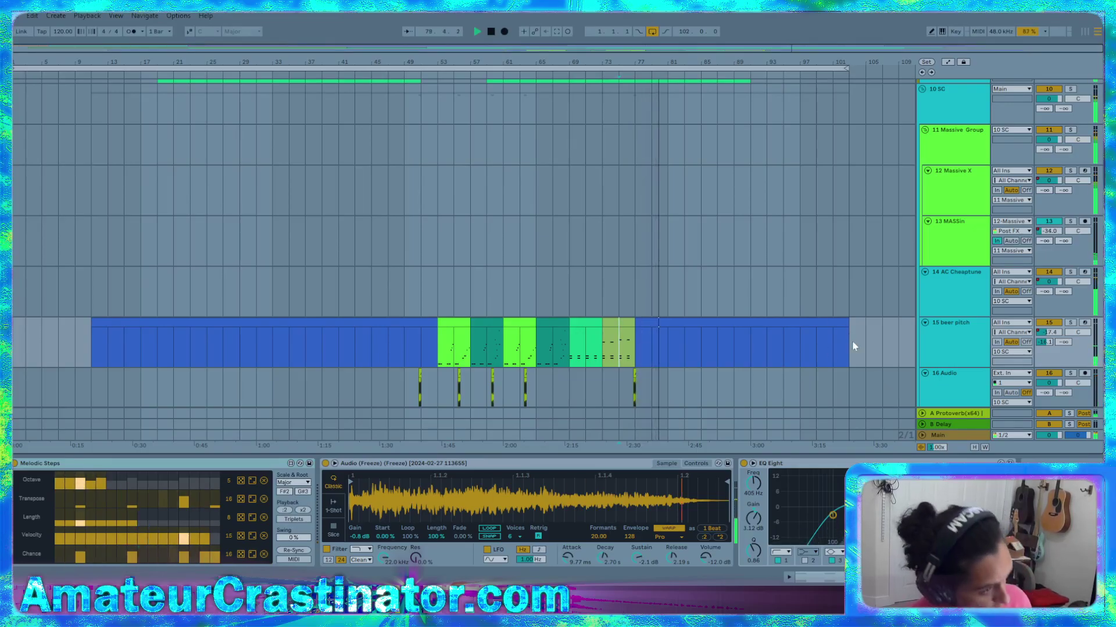
# Add a Track Volume point at bar 94 on the beer pitch fade-out and lower it slightly below the slope
pyautogui.scroll(-4, 968, 319)
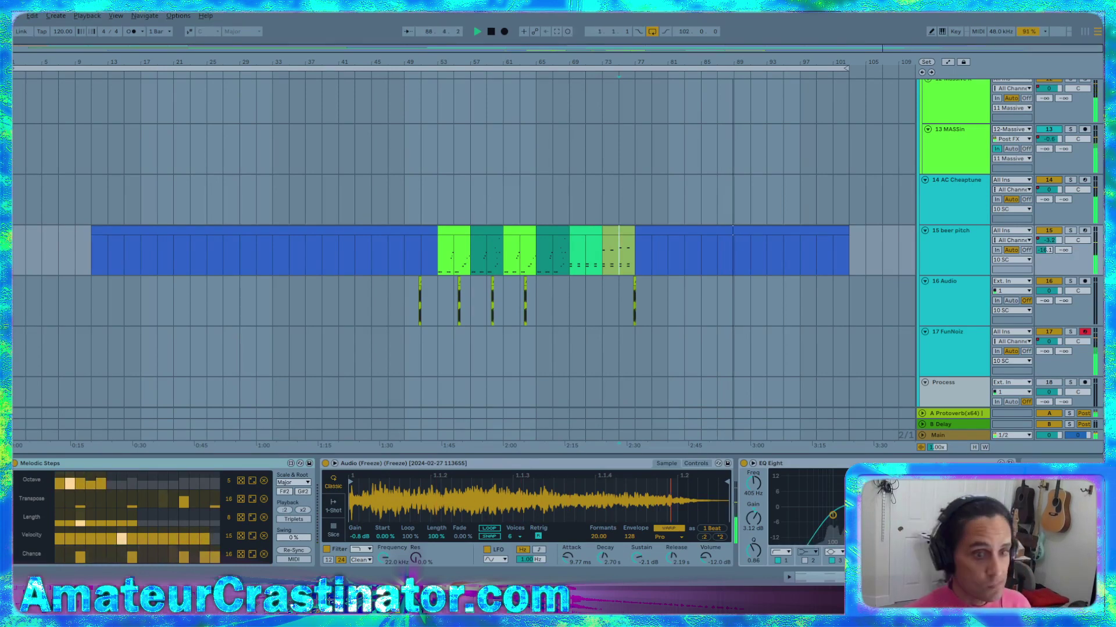
pyautogui.scroll(3, 760, 342)
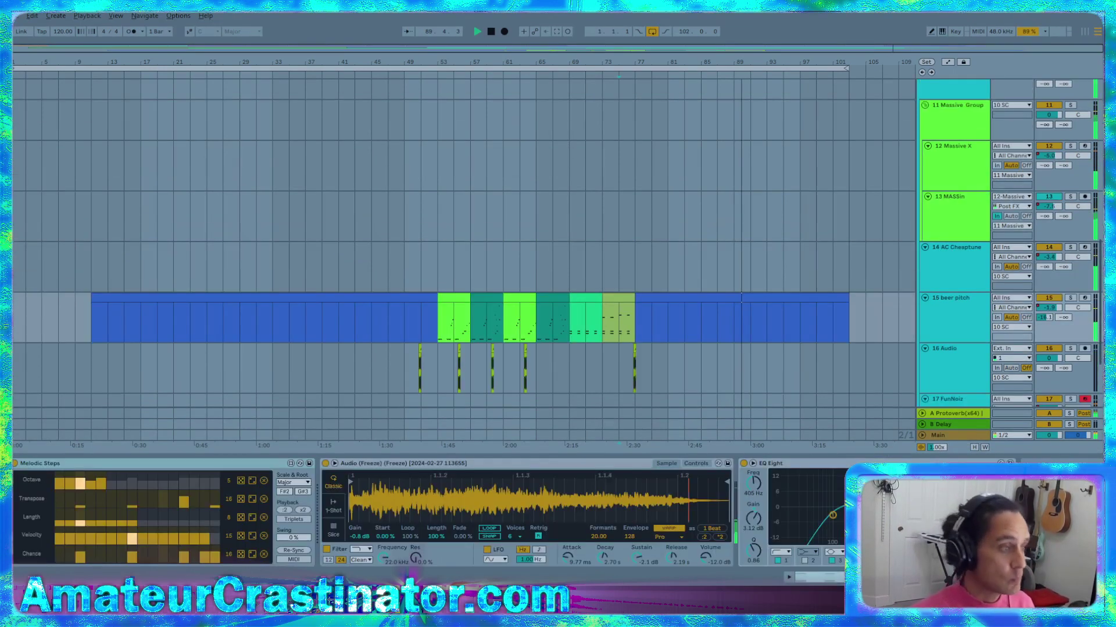
pyautogui.scroll(-2, 760, 341)
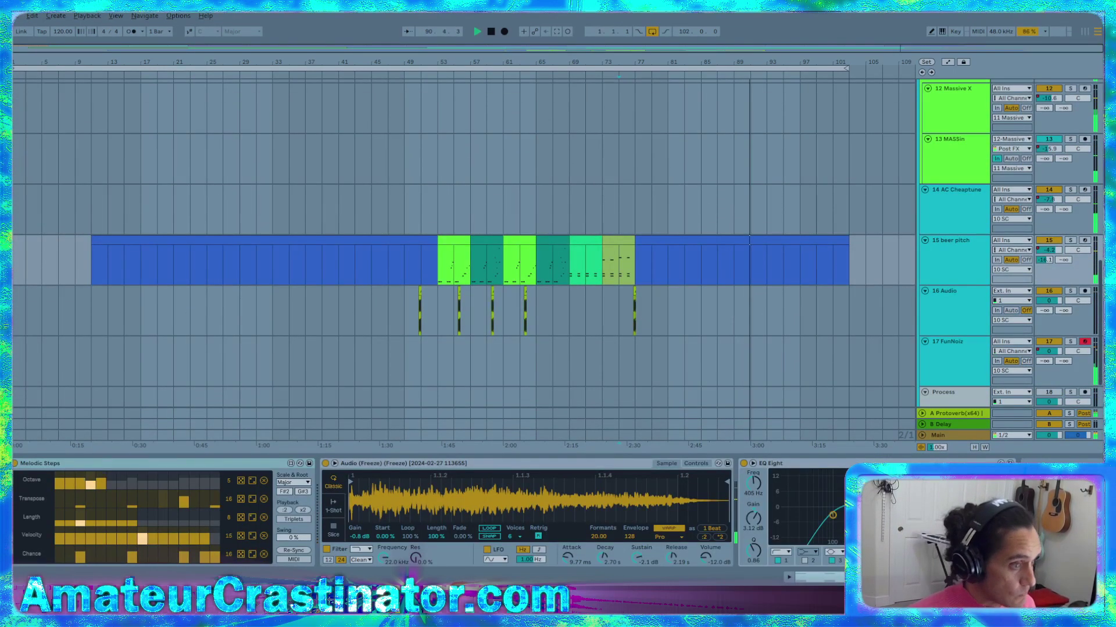
pyautogui.press('a')
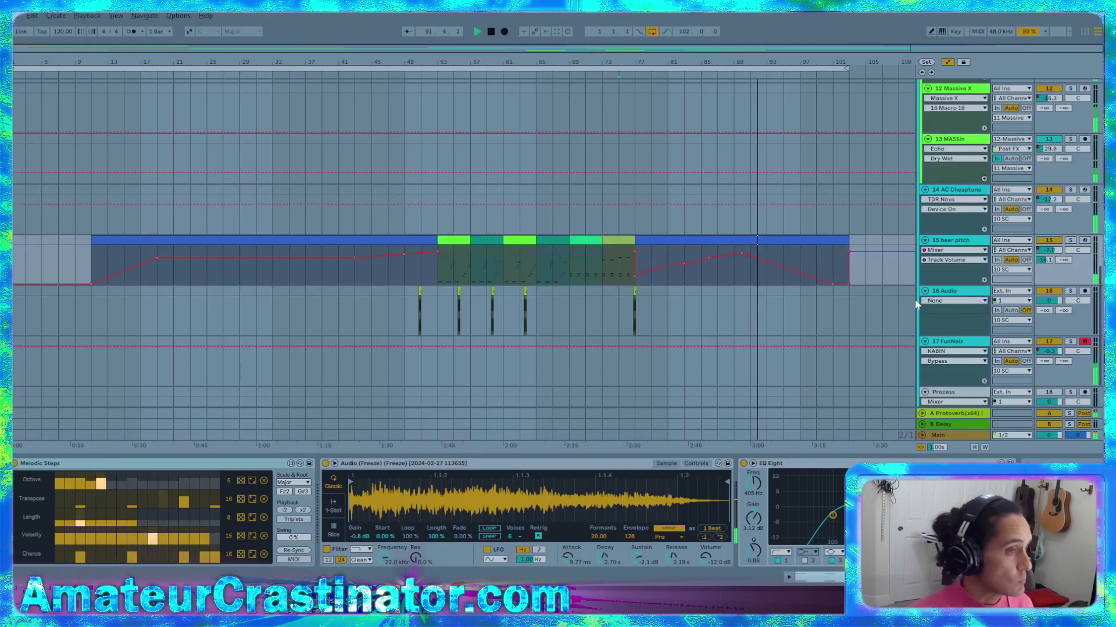
pyautogui.press('+')
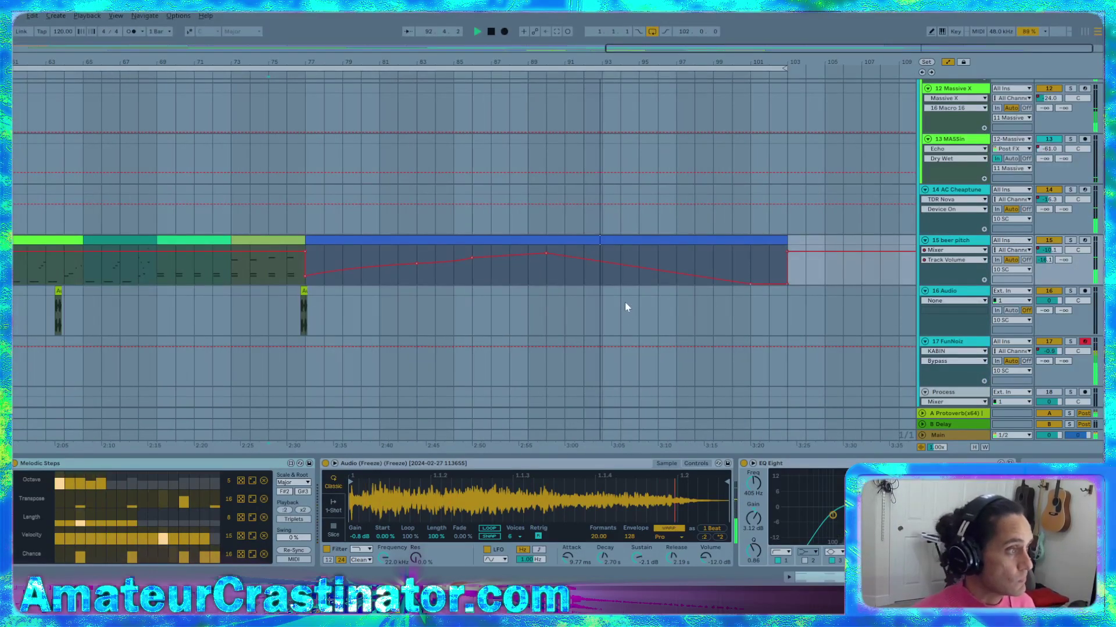
pyautogui.click(621, 267)
pyautogui.moveTo(621, 267); pyautogui.dragTo(621, 269)
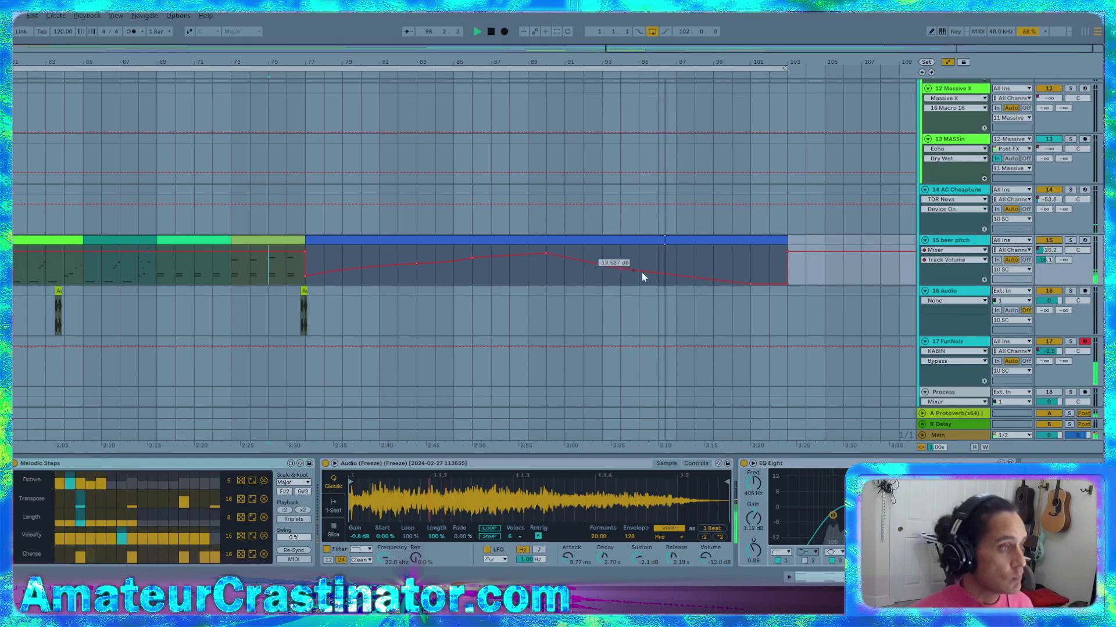
# Add a point at bar 97 of the beer pitch fade-out and move the start of its minimum to bar 99
pyautogui.click(676, 274)
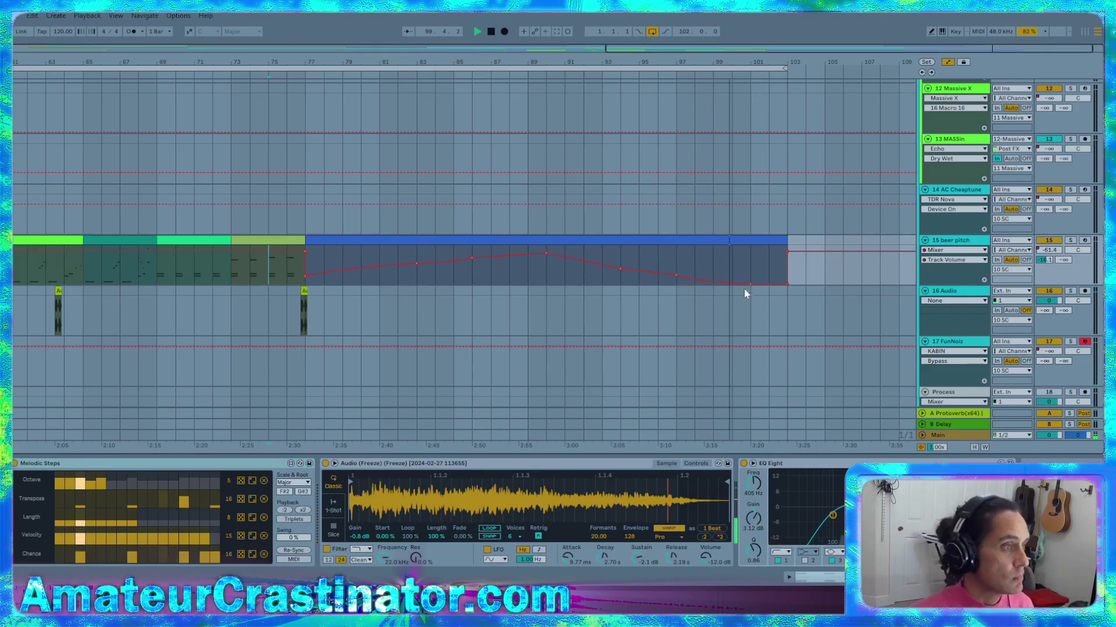
pyautogui.moveTo(750, 285)
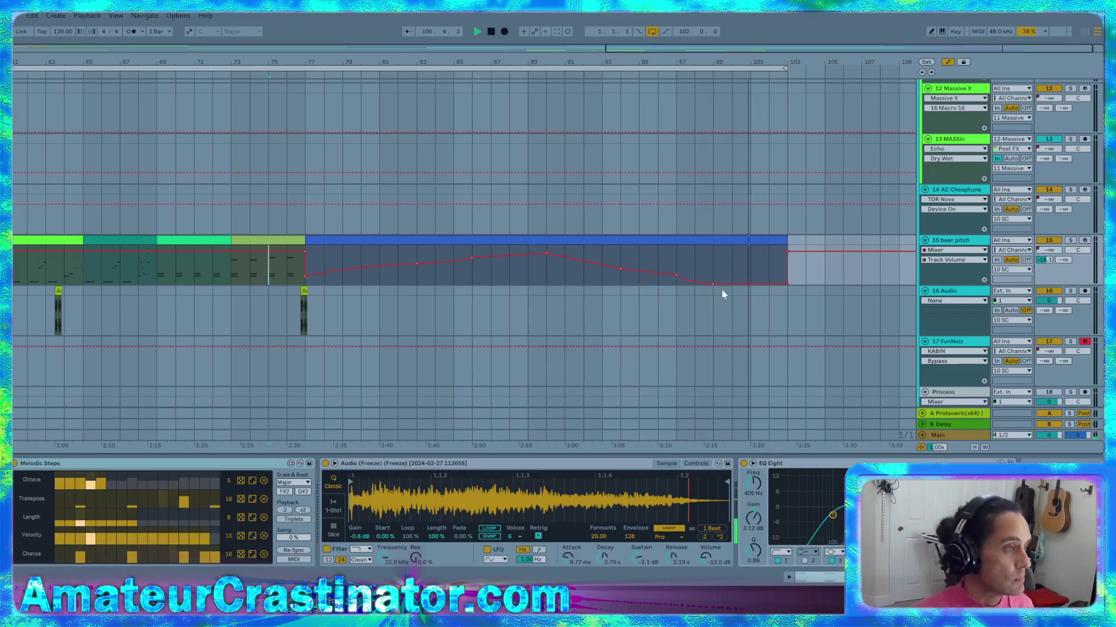
pyautogui.press('a')
pyautogui.press('-')
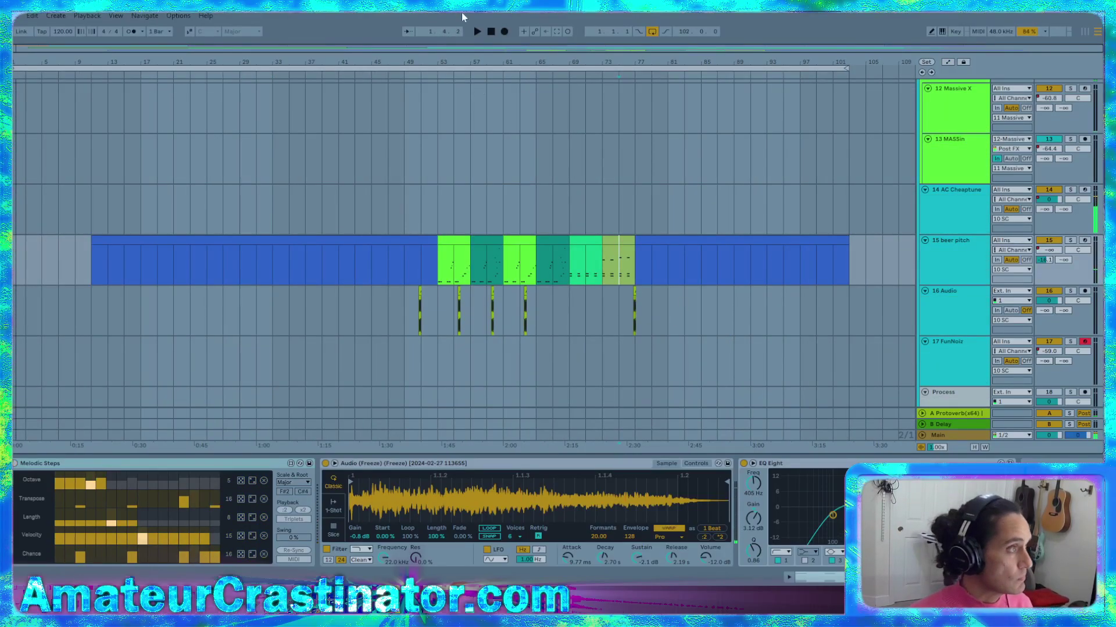
# Play the song from the start and insert a Gate before the beer pitch EQ Eight, with its sidechain EQ enabled at 400 Hz
pyautogui.click(491, 32)
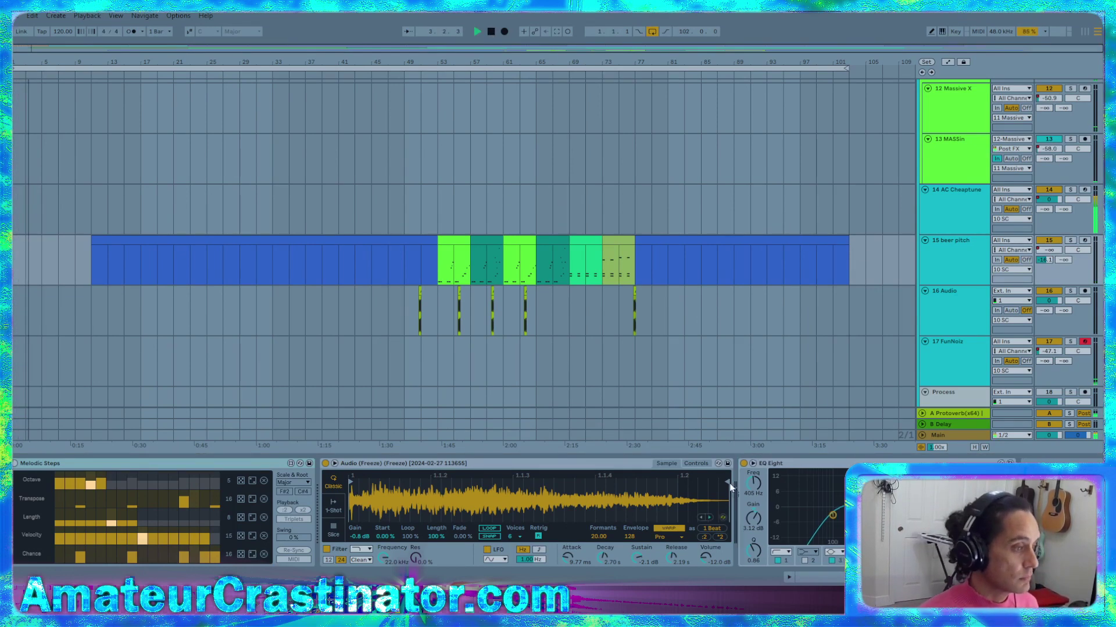
pyautogui.moveTo(730, 487); pyautogui.dragTo(737, 492)
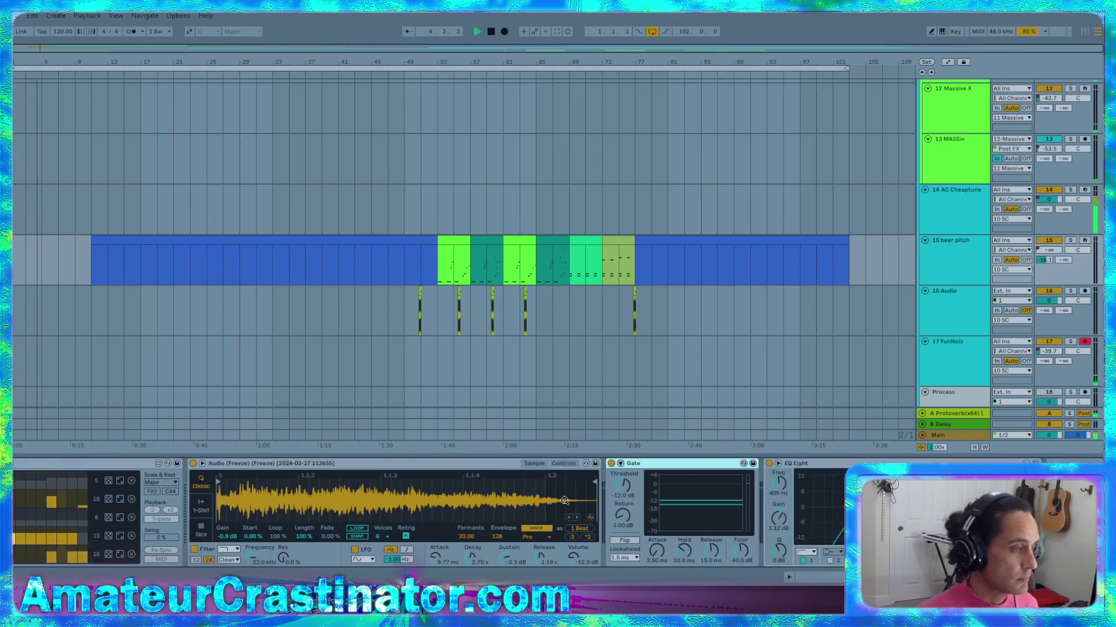
pyautogui.click(624, 487)
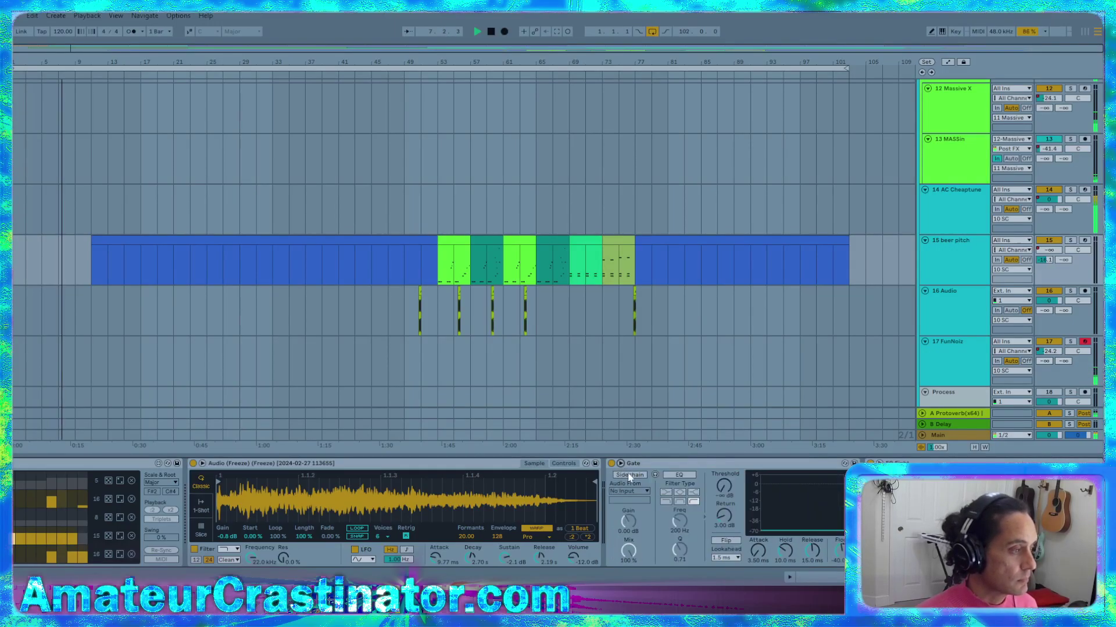
pyautogui.click(620, 463)
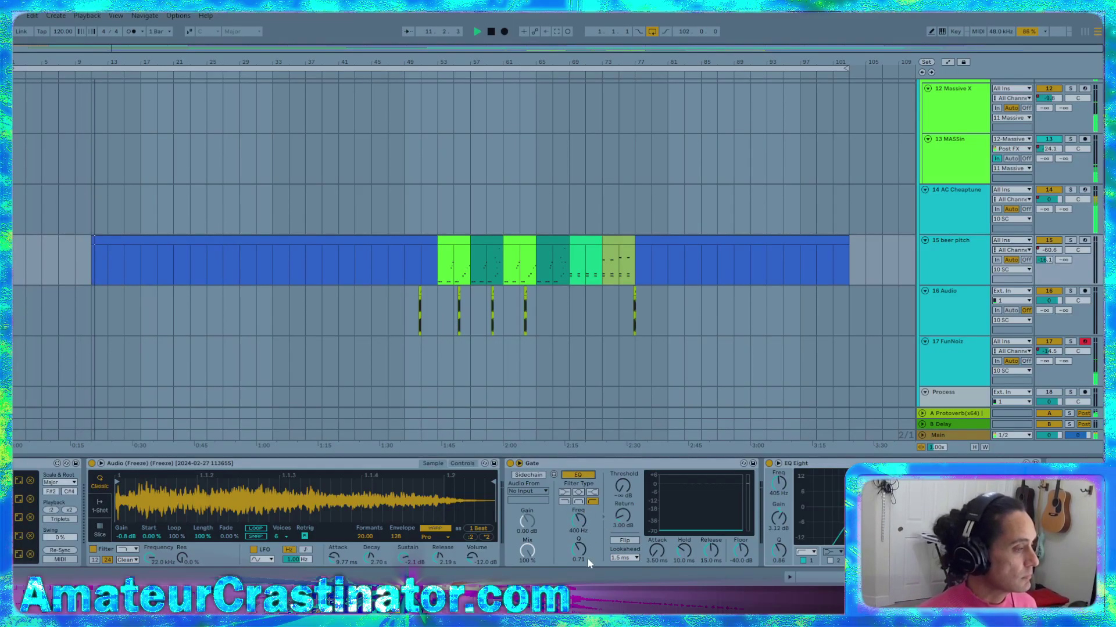
pyautogui.click(578, 474)
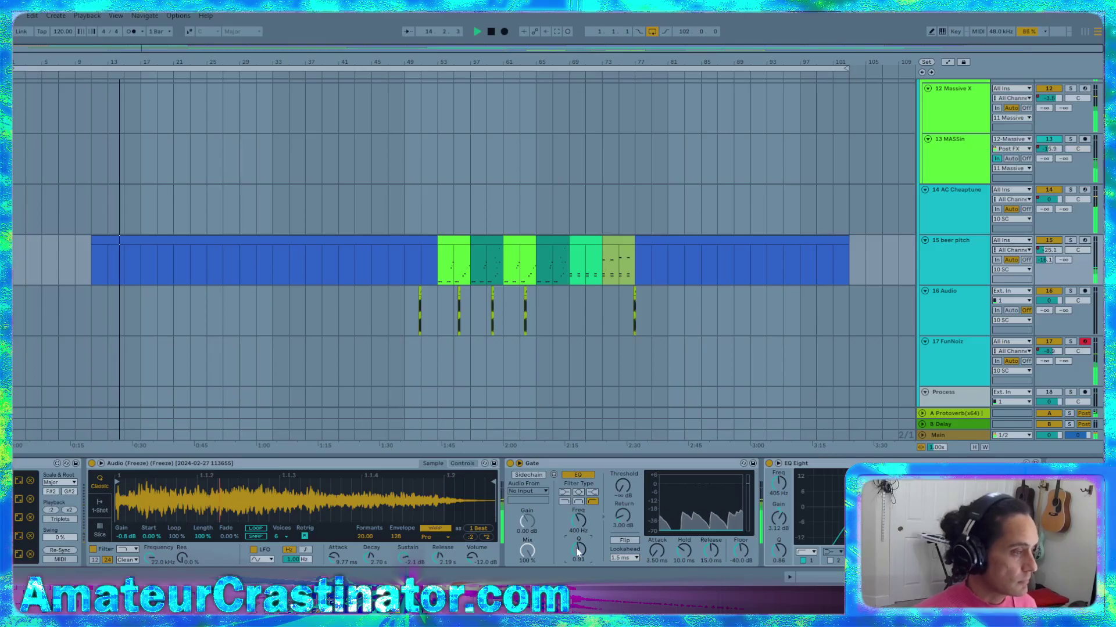
# Set the Gate's attack to 1 ms, floor to -12 dB, release to 300 ms, return to 0 dB and threshold to -41.5 dB
pyautogui.moveTo(657, 550)
pyautogui.mouseDown()
pyautogui.moveTo(657, 586)
pyautogui.moveTo(656, 540)
pyautogui.mouseUp()
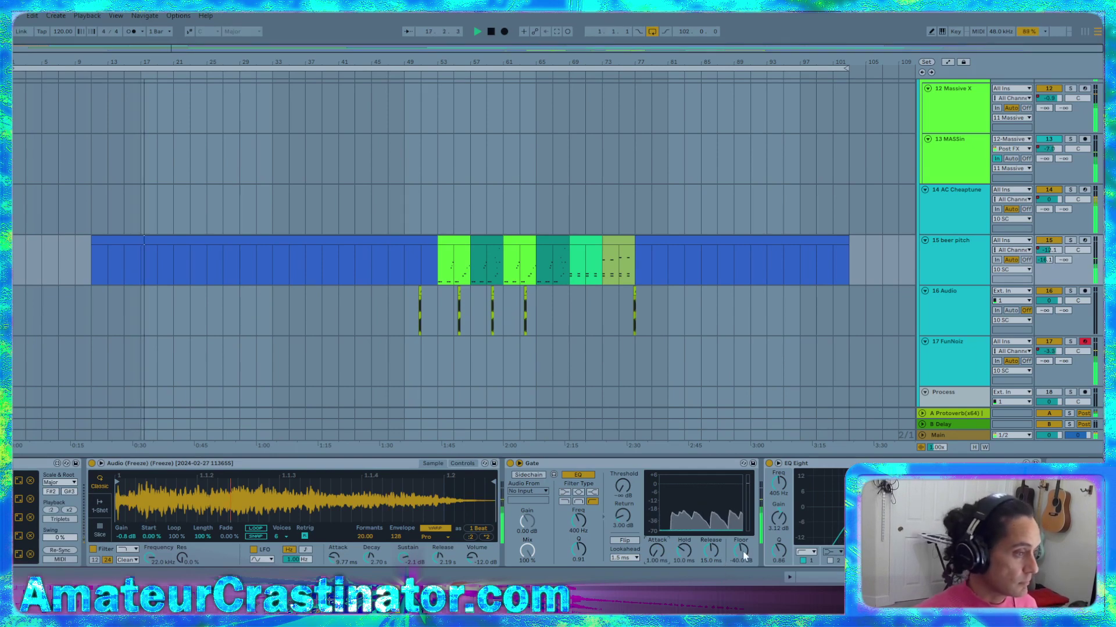
pyautogui.moveTo(740, 553); pyautogui.dragTo(740, 528)
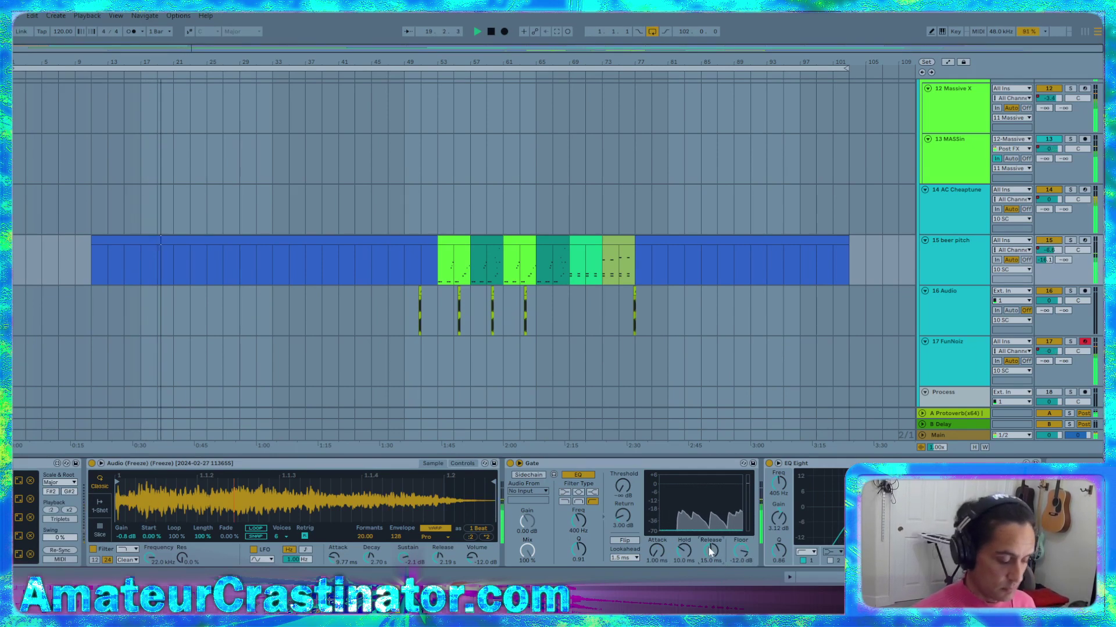
pyautogui.moveTo(709, 547); pyautogui.dragTo(709, 526)
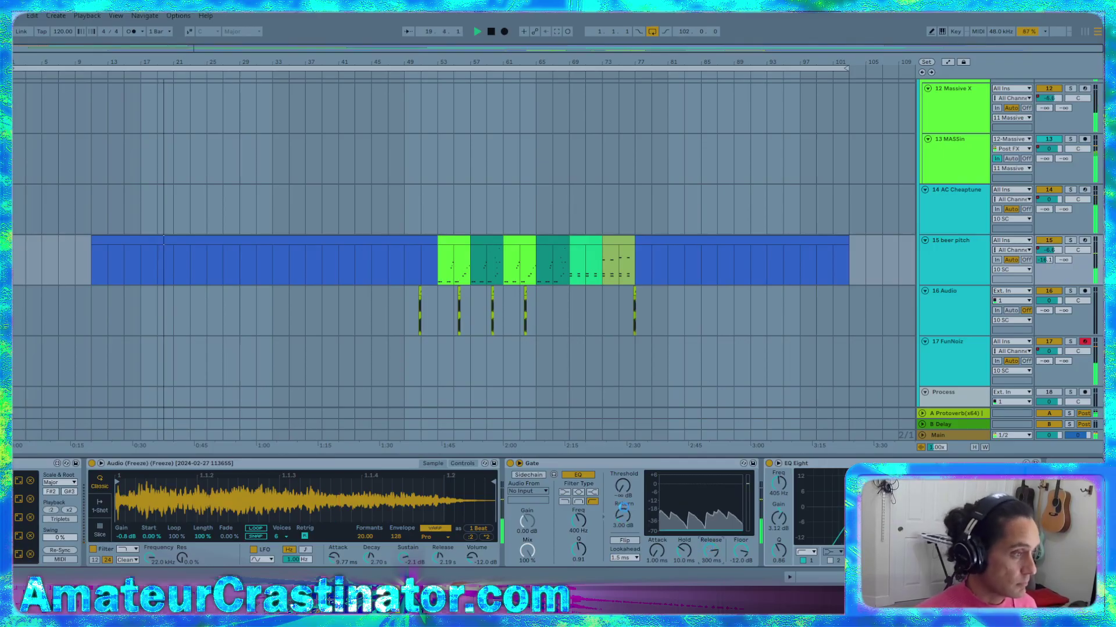
pyautogui.moveTo(624, 513); pyautogui.dragTo(624, 532)
pyautogui.moveTo(623, 488); pyautogui.dragTo(623, 468)
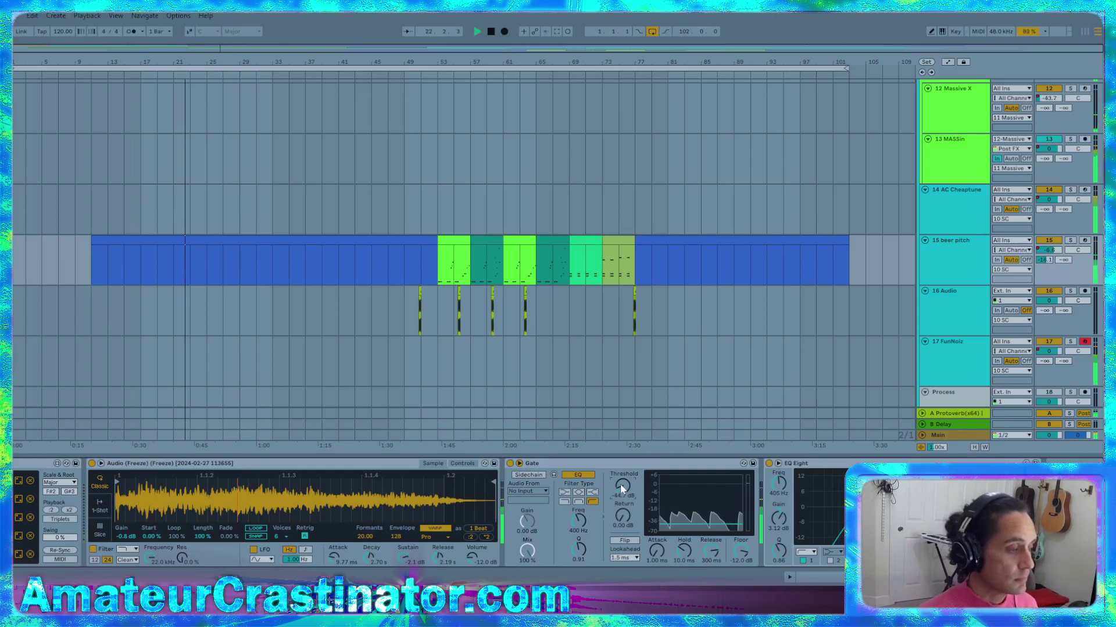
pyautogui.scroll(3, 622, 490)
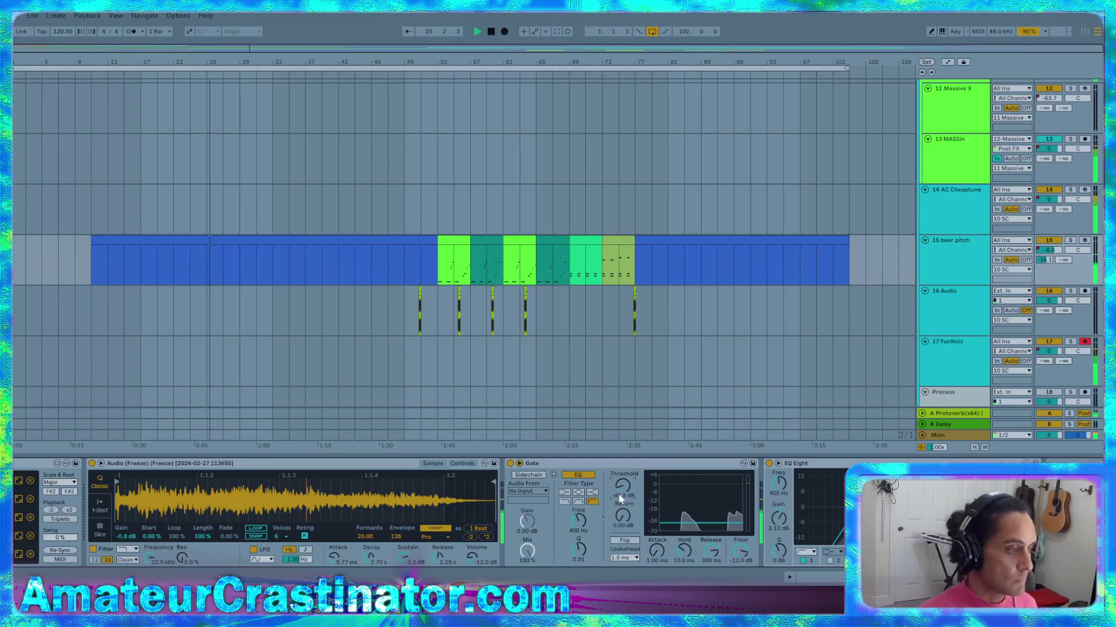
# Compare the beer pitch sound with the Gate bypassed and active during playback
pyautogui.click(509, 463)
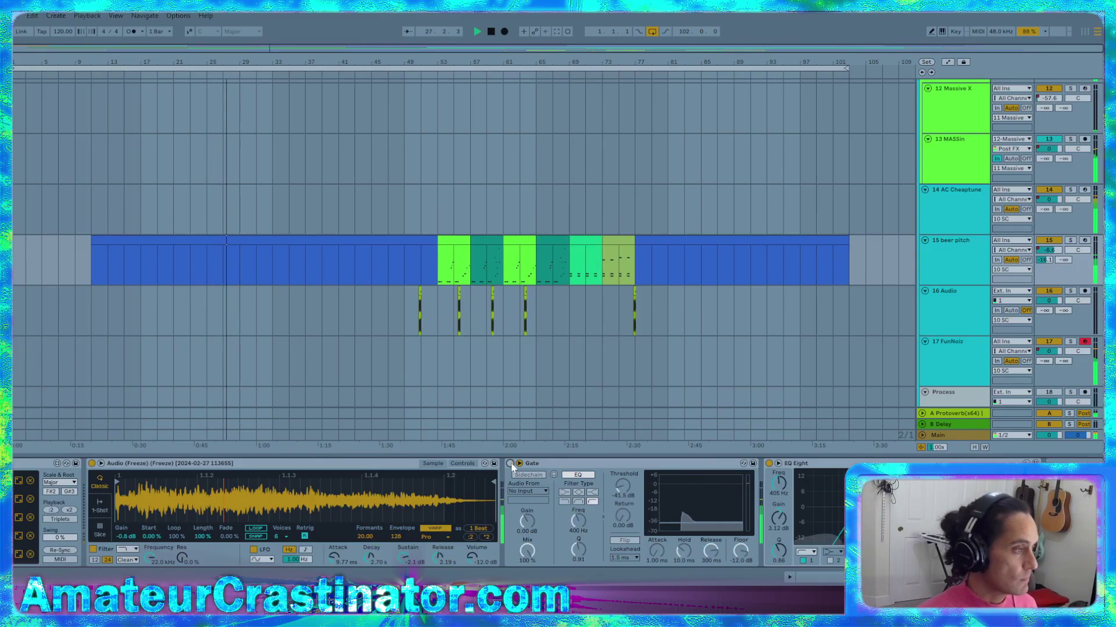
pyautogui.click(510, 463)
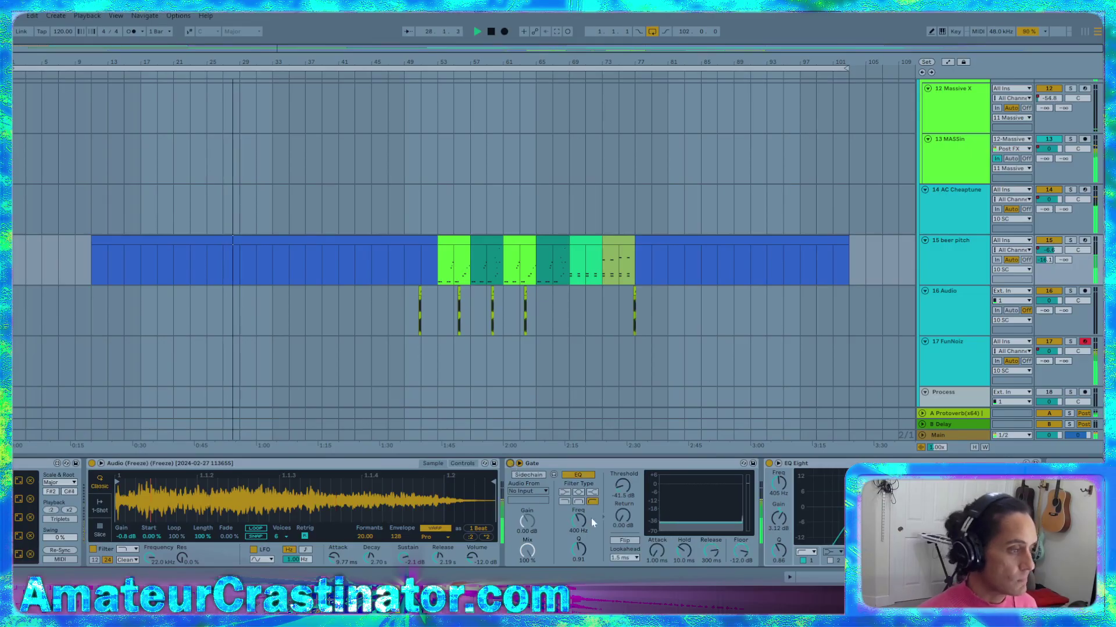
pyautogui.click(713, 553)
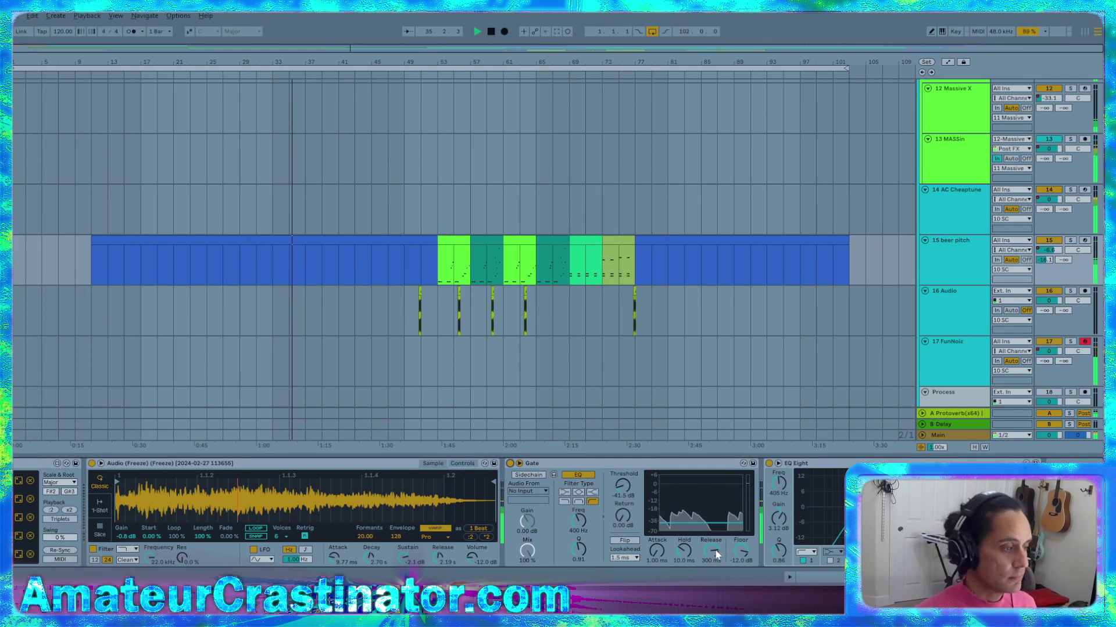
pyautogui.click(510, 463)
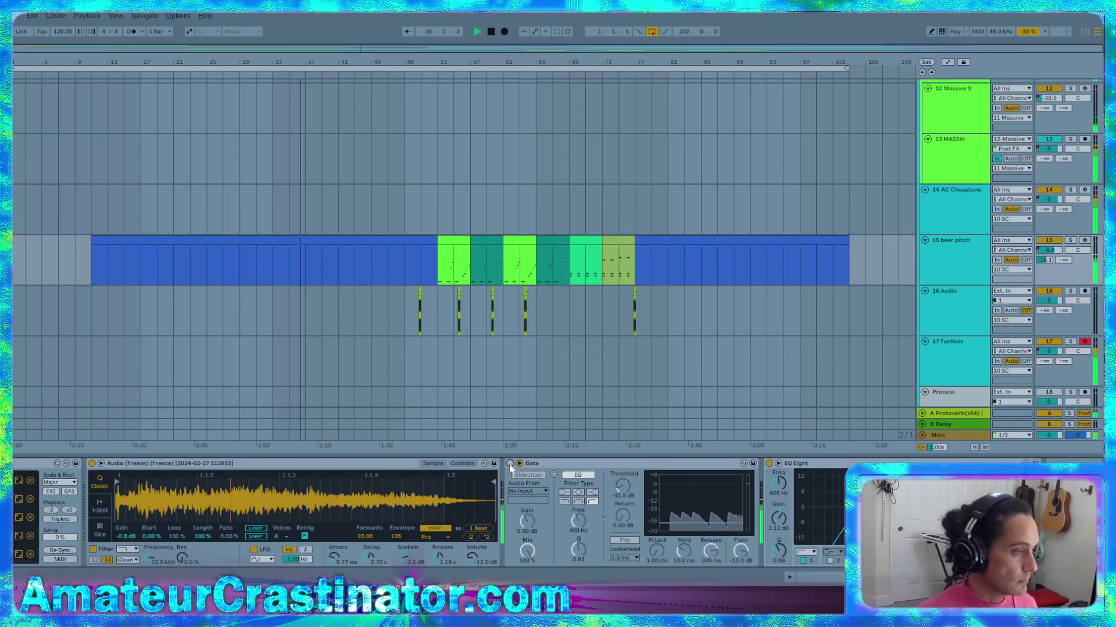
pyautogui.click(510, 464)
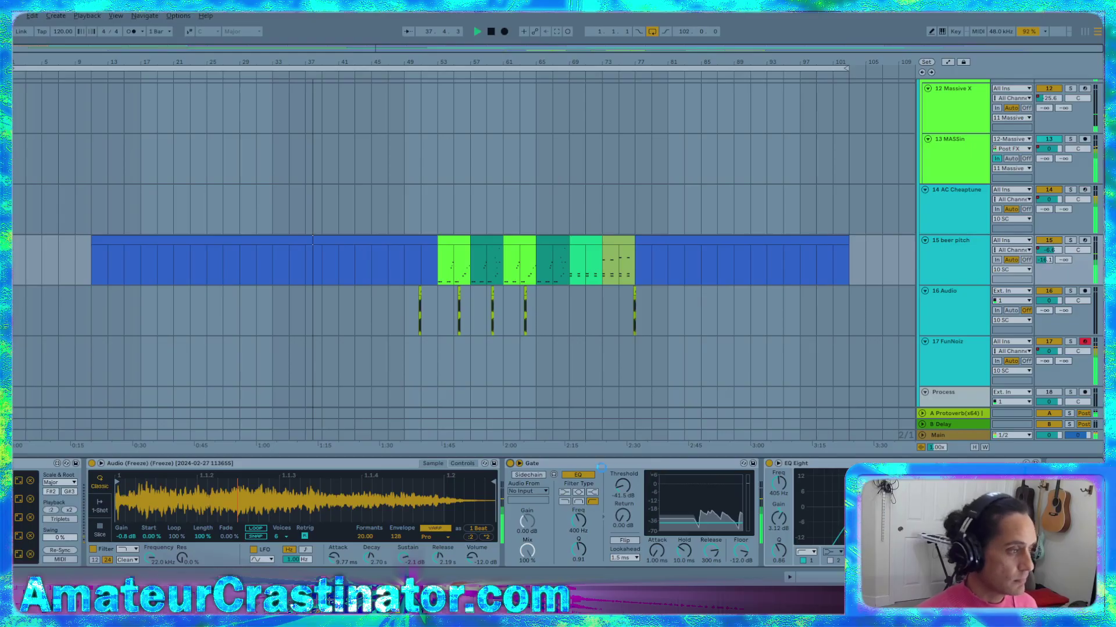
# Paste a copy of the beer pitch Gate after the EQ Eight
pyautogui.click(601, 465)
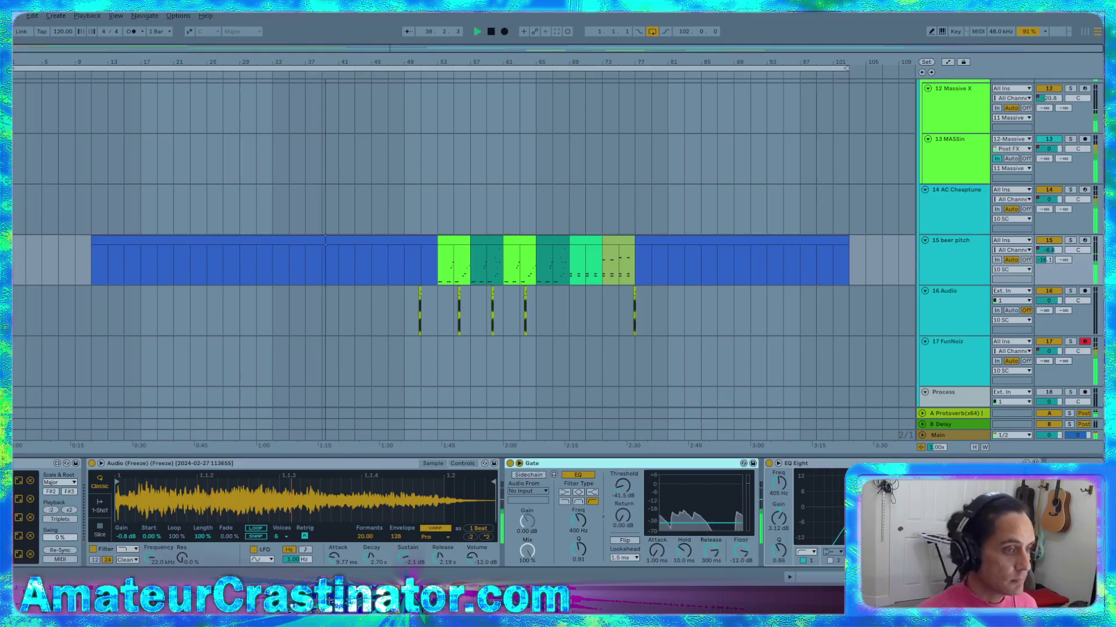
pyautogui.hotkey('ctrl', 'v')
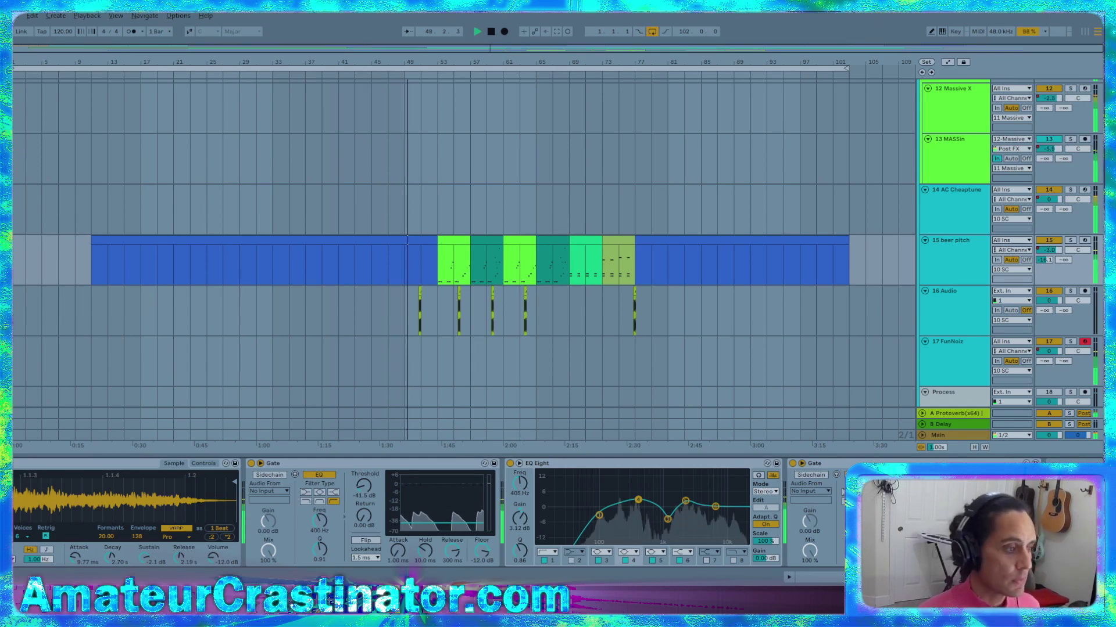
# Examine the device chains of the AC Cheaptune and MASSin tracks while the song plays
pyautogui.scroll(3, 958, 342)
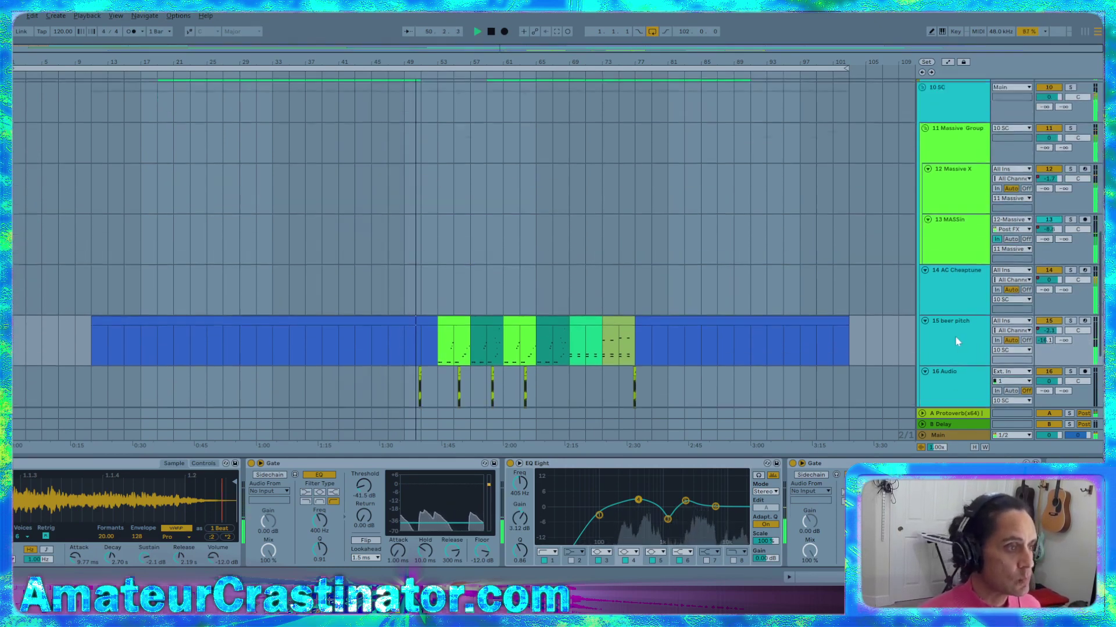
pyautogui.scroll(2, 957, 342)
pyautogui.click(954, 338)
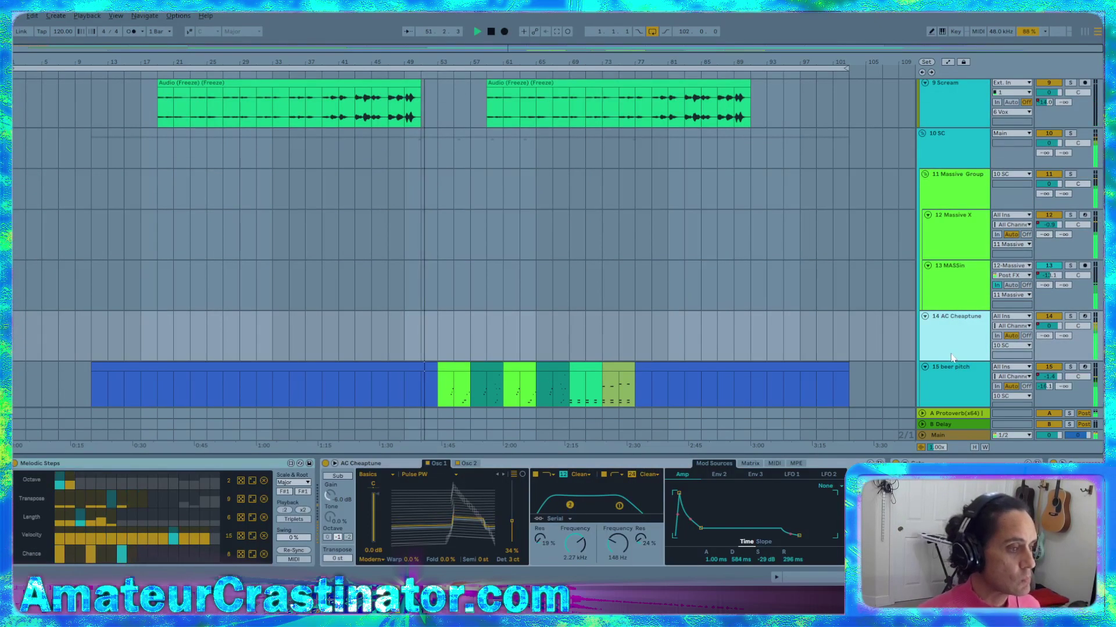
pyautogui.scroll(2, 950, 353)
pyautogui.click(950, 349)
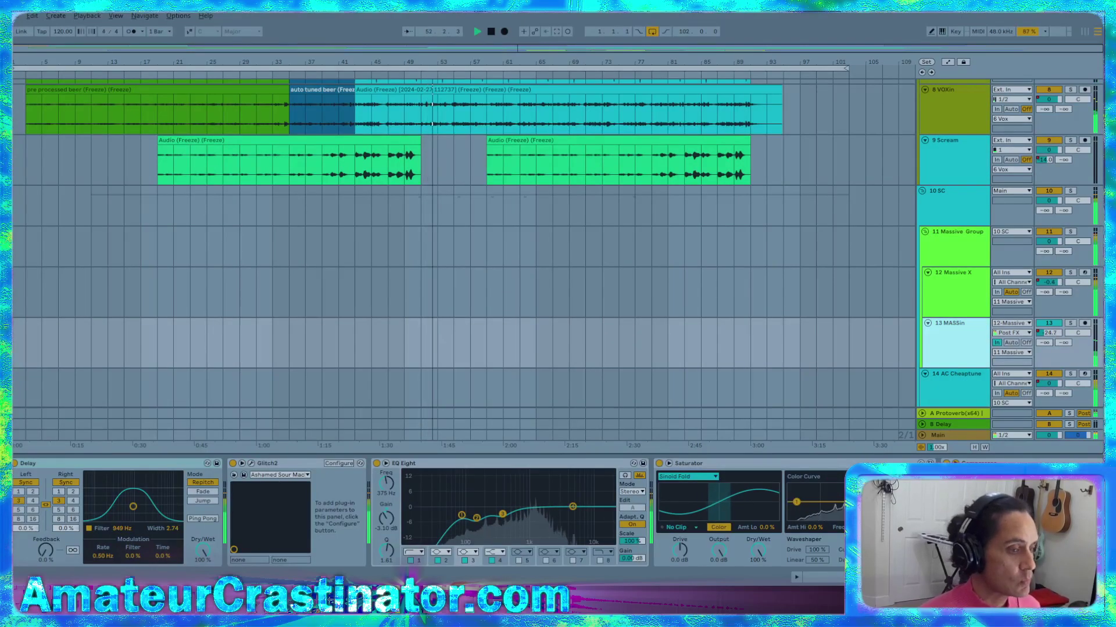
pyautogui.hscroll(10, 430, 512)
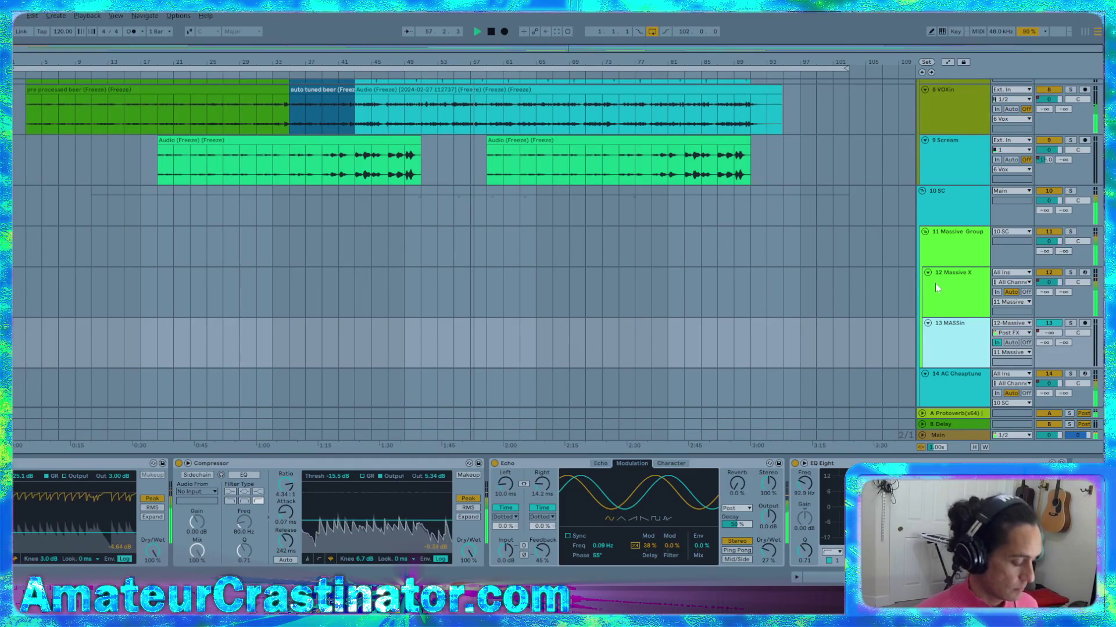
pyautogui.moveTo(1081, 464); pyautogui.dragTo(1075, 511)
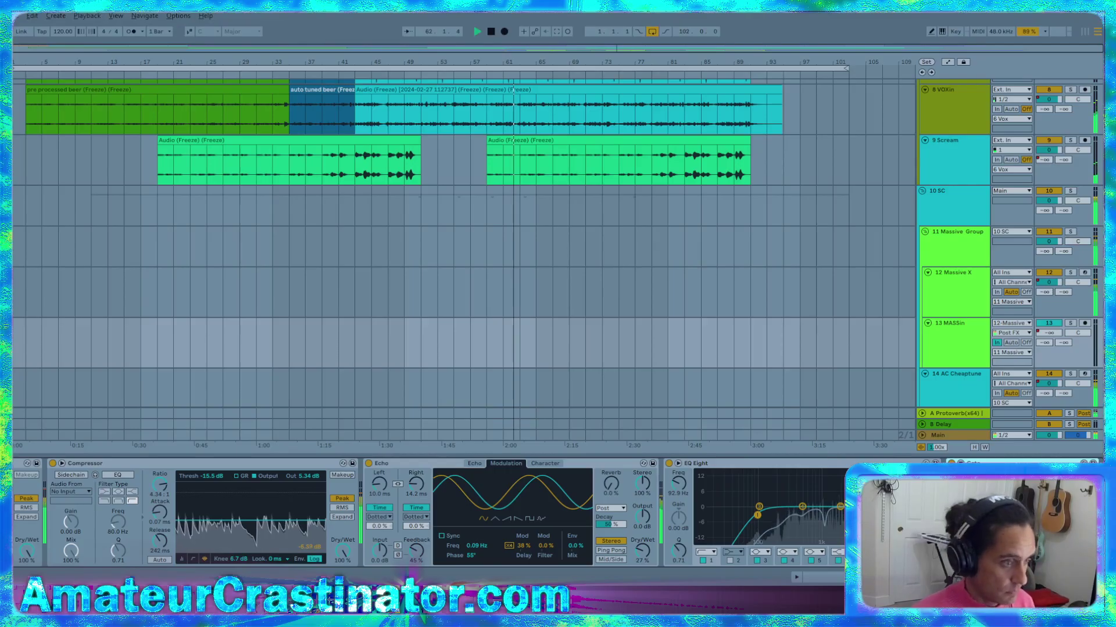
# Examine the Massive X device chain alongside the AC Cheaptune chain during playback
pyautogui.click(953, 292)
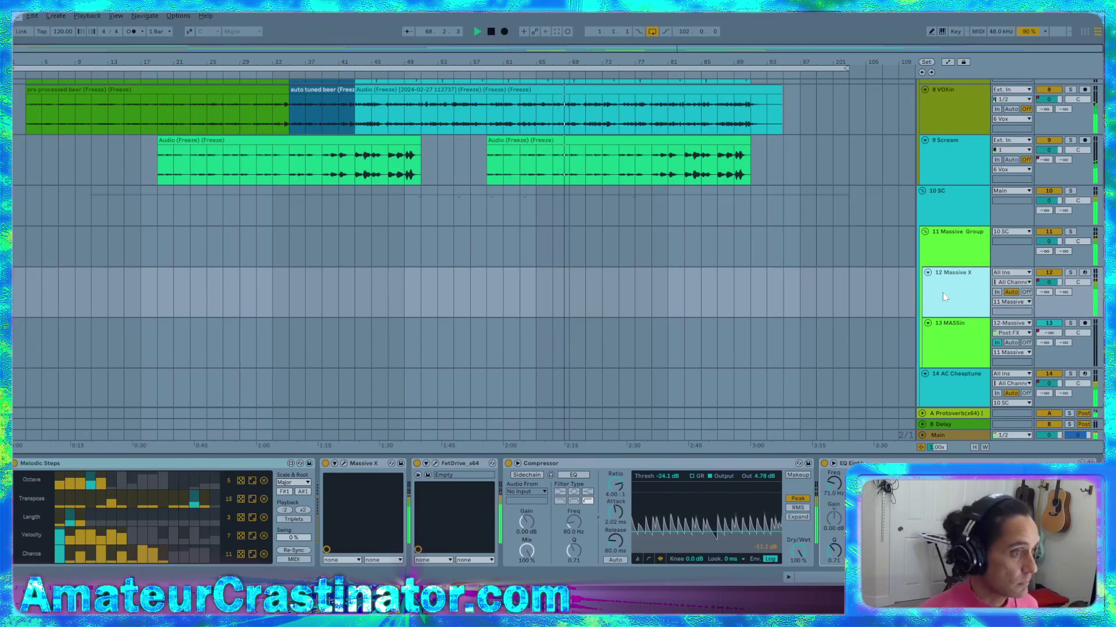
pyautogui.scroll(-2, 963, 333)
pyautogui.scroll(2, 965, 334)
pyautogui.scroll(-1, 966, 335)
pyautogui.scroll(-3, 968, 333)
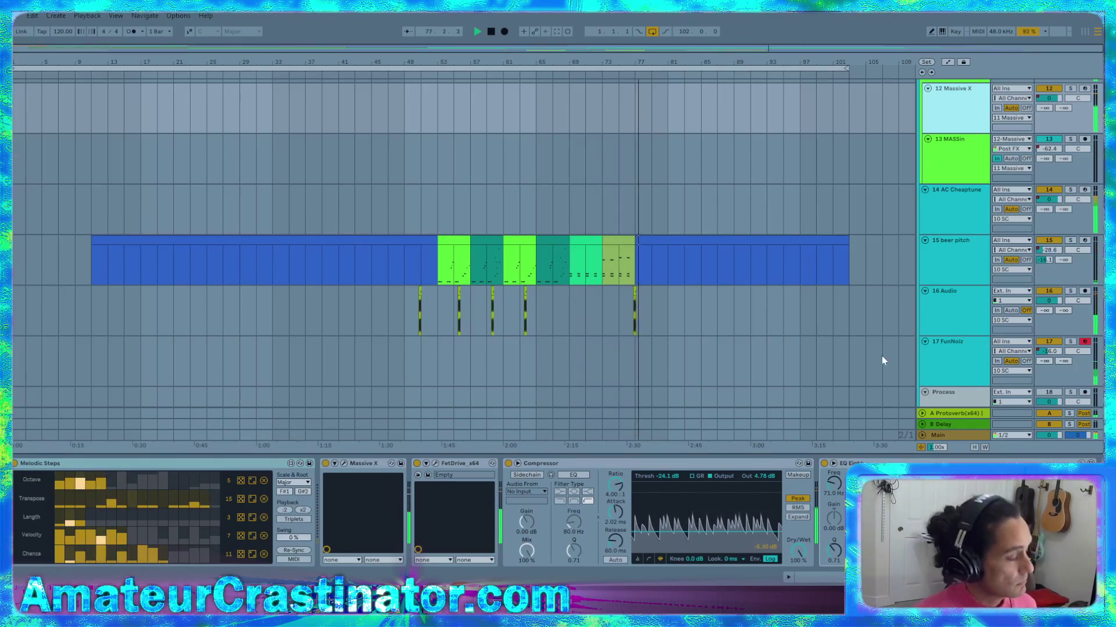
pyautogui.click(943, 213)
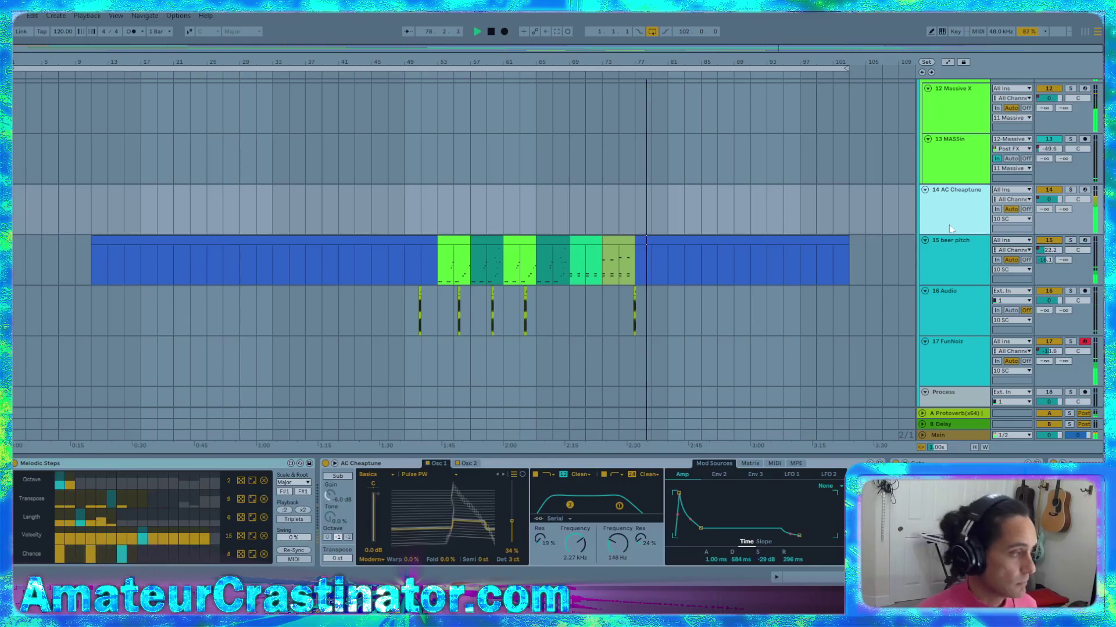
pyautogui.scroll(3, 947, 284)
pyautogui.scroll(3, 948, 286)
pyautogui.click(953, 285)
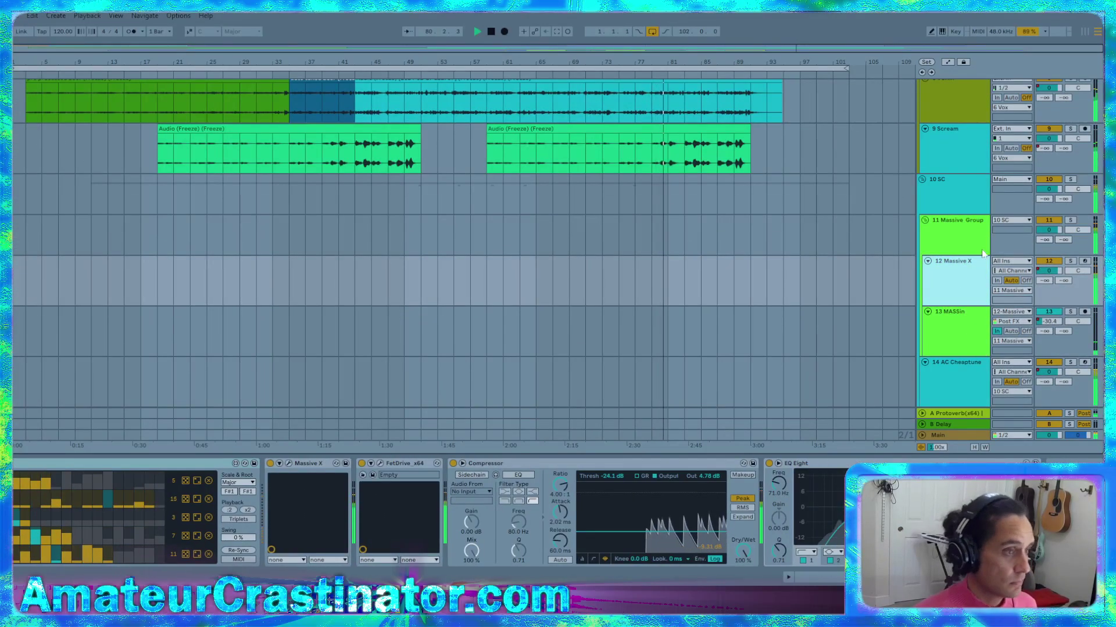
# Try the copied Gate with a shorter attack after the EQ Eight on the Massive Group, and remove it
pyautogui.click(960, 223)
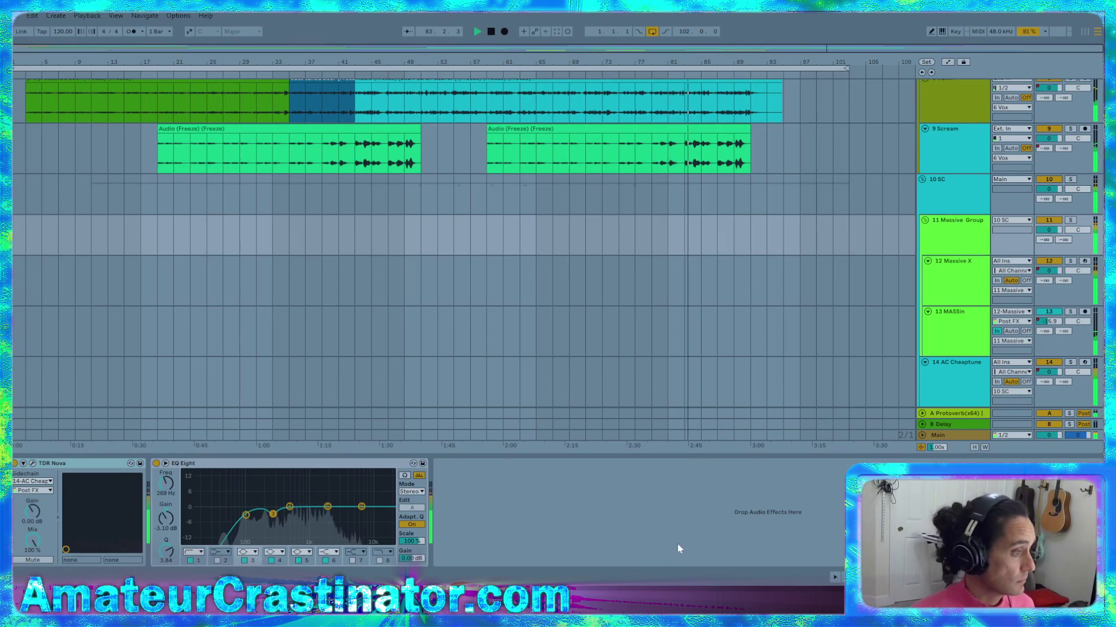
pyautogui.hotkey('ctrl', 'v')
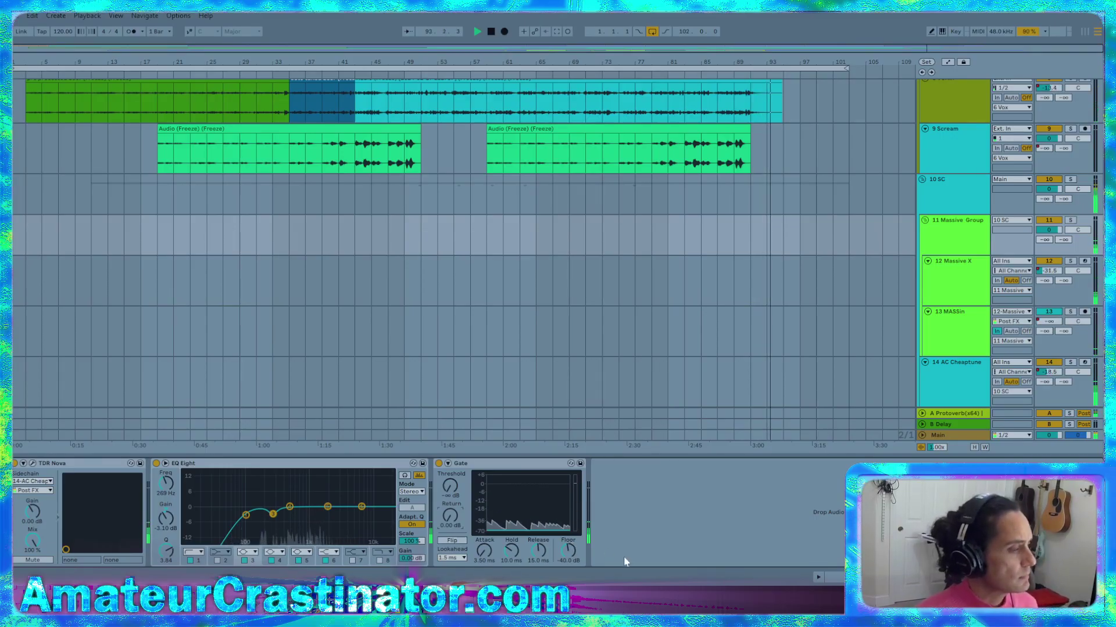
pyautogui.moveTo(486, 553); pyautogui.dragTo(486, 587)
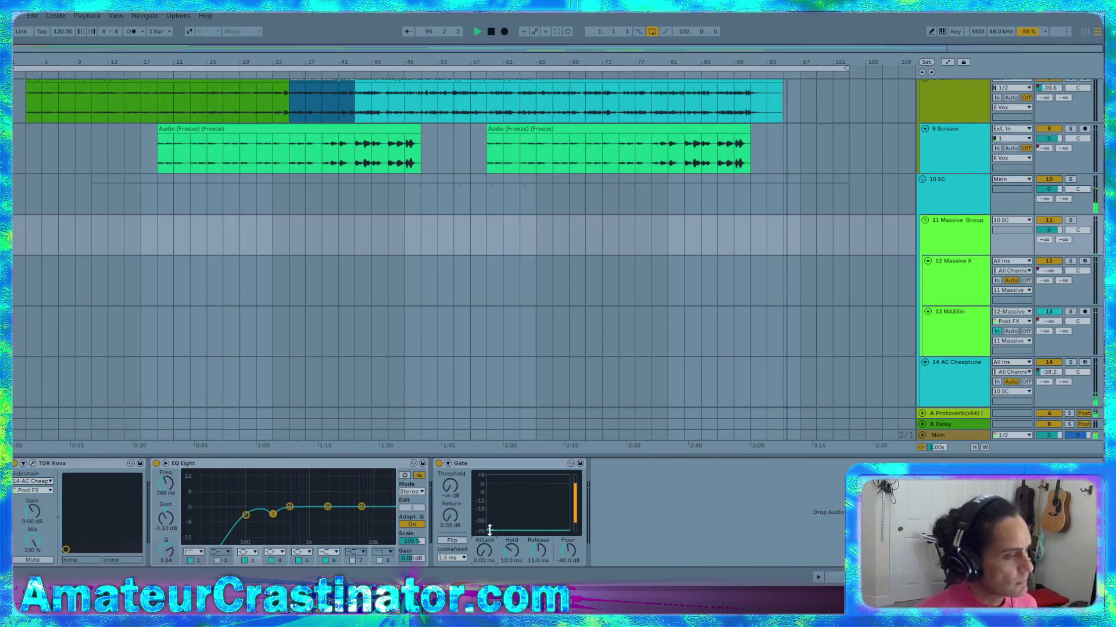
pyautogui.click(505, 468)
pyautogui.press('Delete')
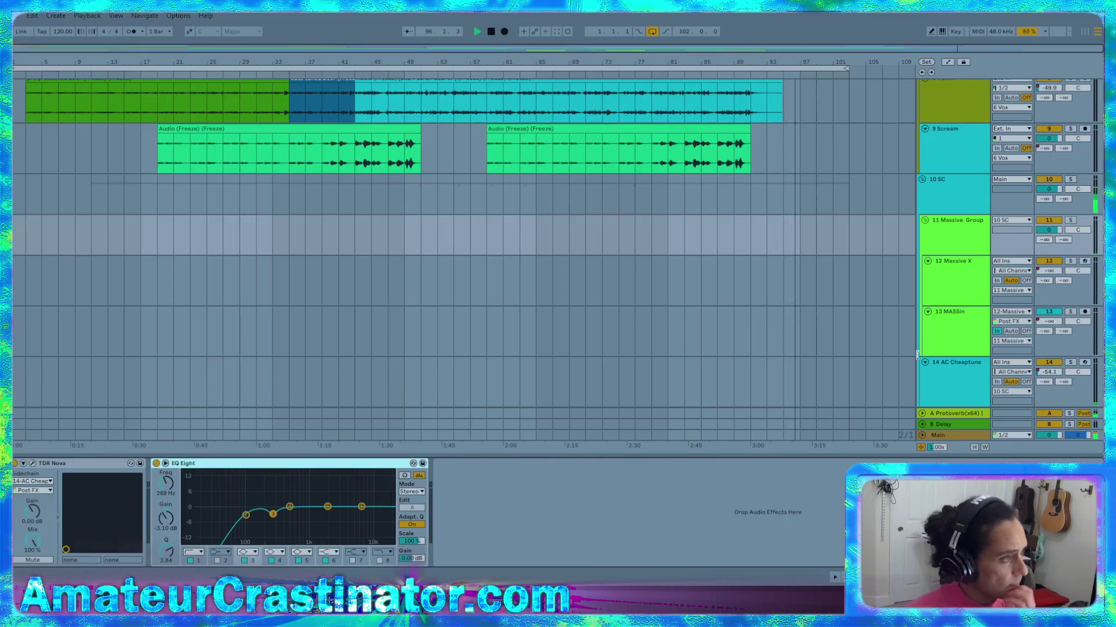
# Paste the copied Gate ahead of the EQ Eight on the SC track and play the song from the beginning
pyautogui.scroll(6, 931, 350)
pyautogui.click(950, 315)
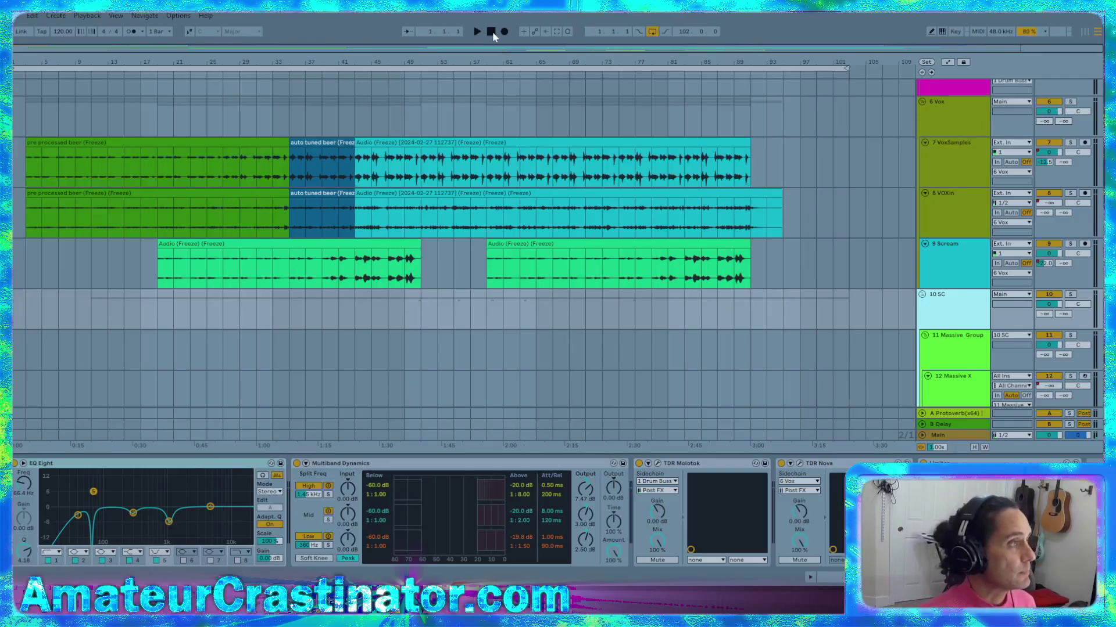
pyautogui.press('space')
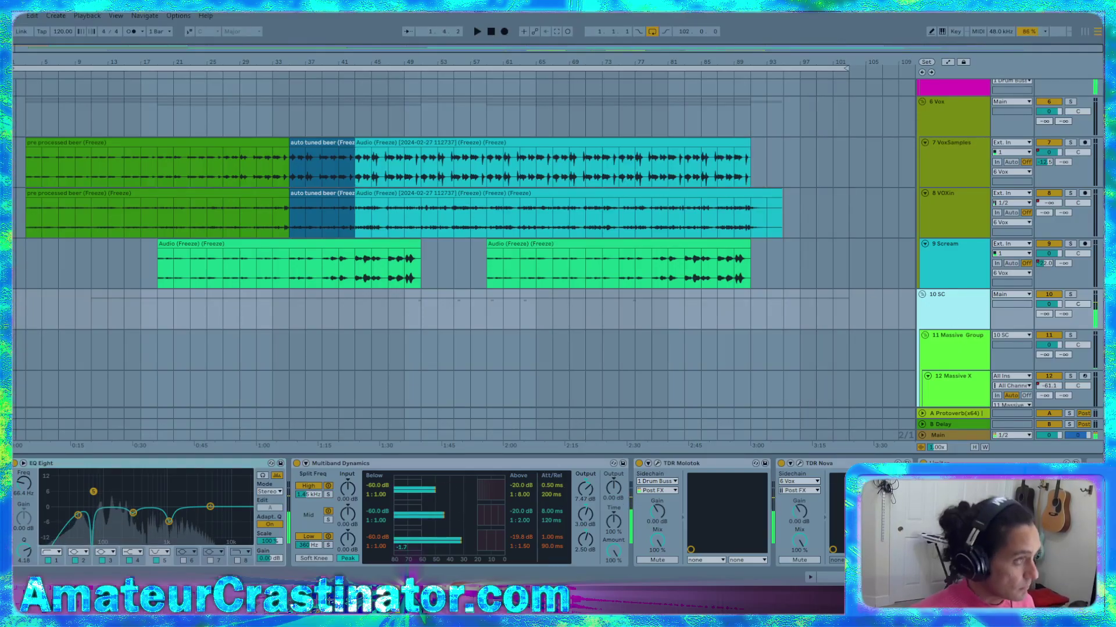
pyautogui.click(491, 31)
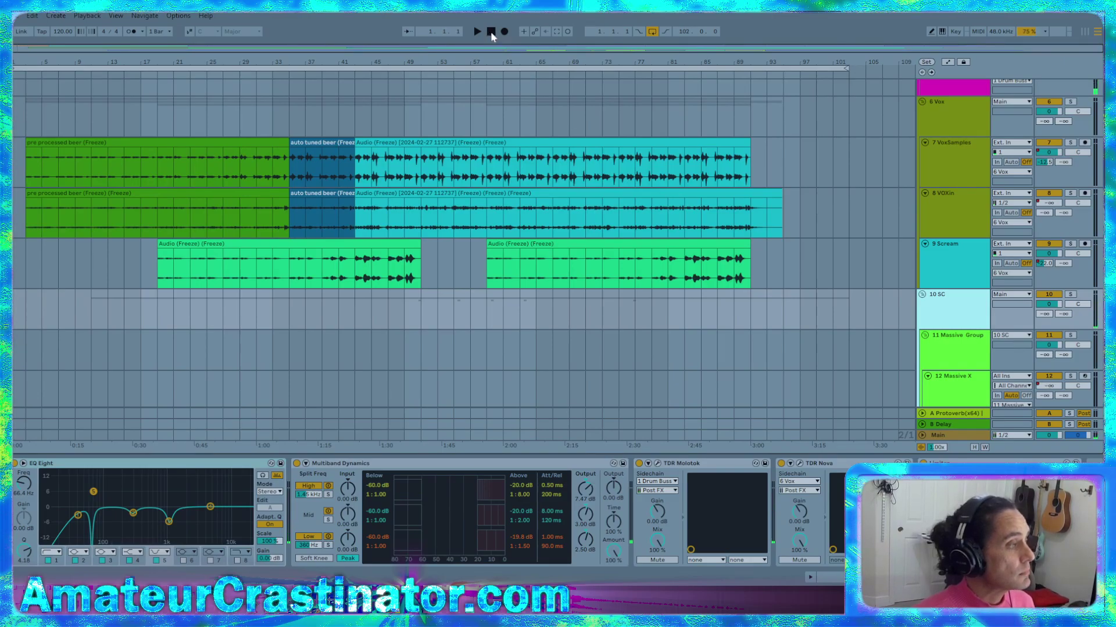
pyautogui.press('space')
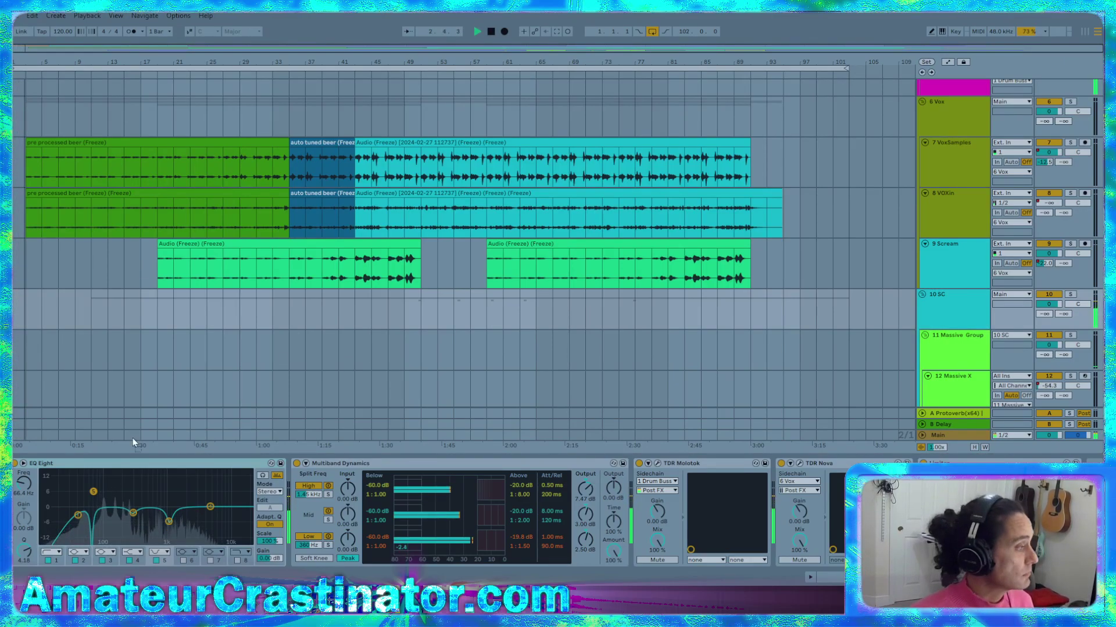
pyautogui.press('Left')
# Set the SC Gate's attack to 1.00 ms, release to 600 ms, floor to -9.00 dB and threshold to -52.0 dB
pyautogui.click(26, 487)
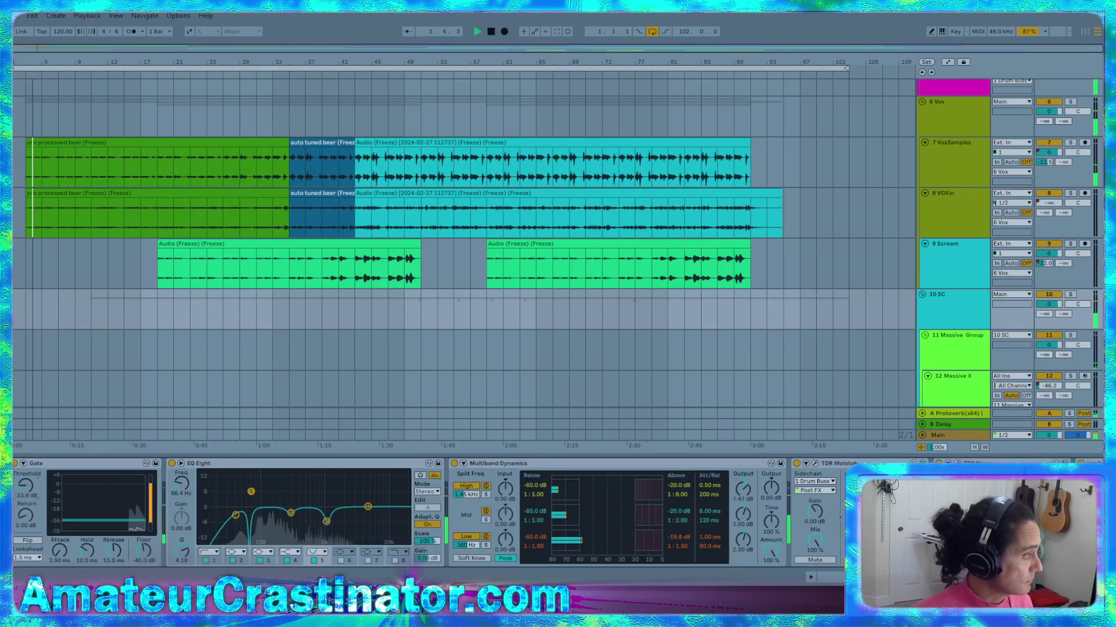
pyautogui.moveTo(26, 486)
pyautogui.mouseDown()
pyautogui.moveTo(29, 540)
pyautogui.moveTo(34, 504)
pyautogui.mouseUp()
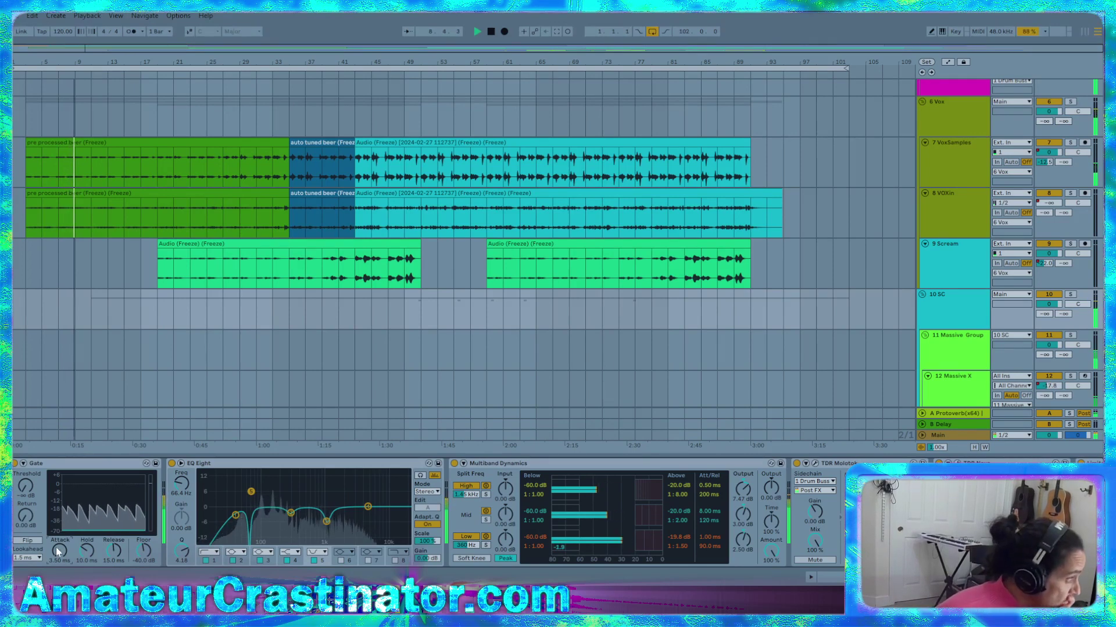
pyautogui.moveTo(58, 552); pyautogui.dragTo(58, 553)
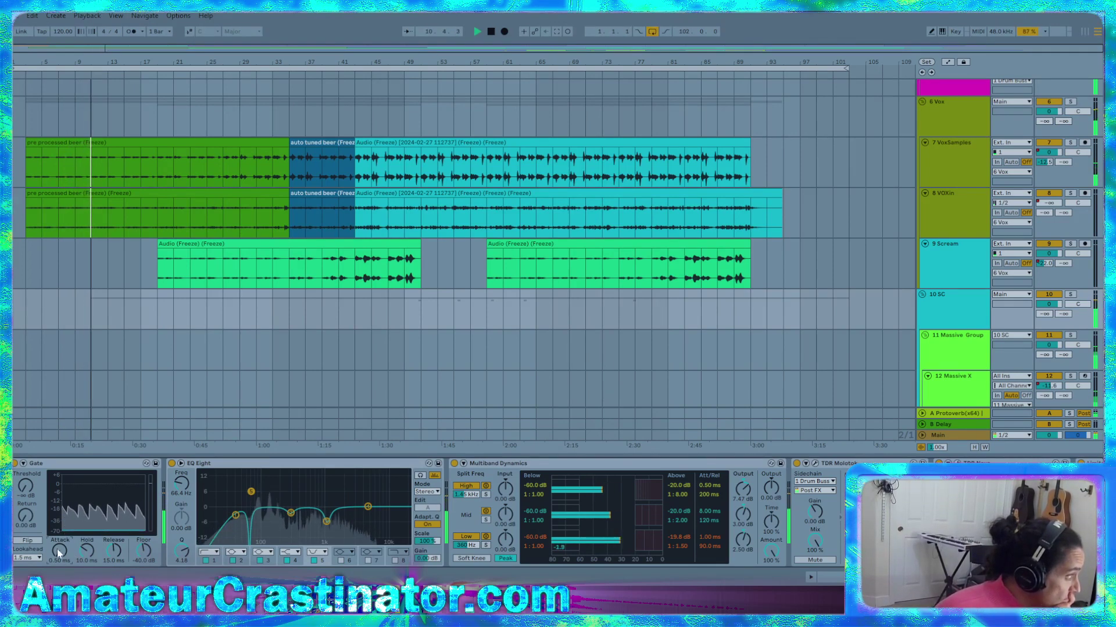
pyautogui.moveTo(58, 554); pyautogui.dragTo(58, 533)
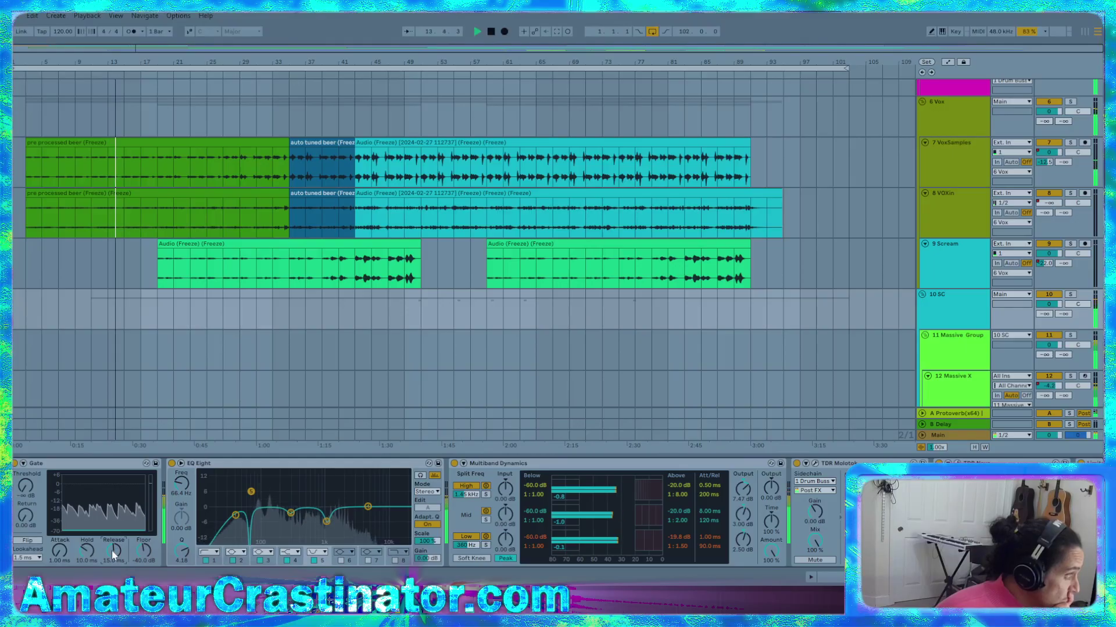
pyautogui.scroll(10, 111, 551)
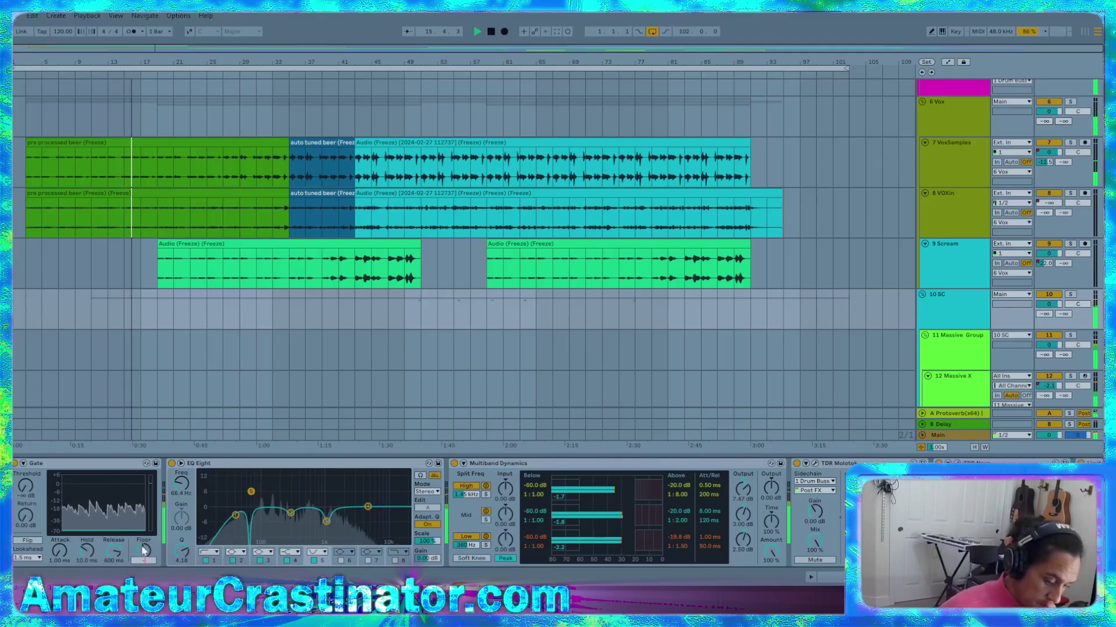
pyautogui.scroll(10, 144, 550)
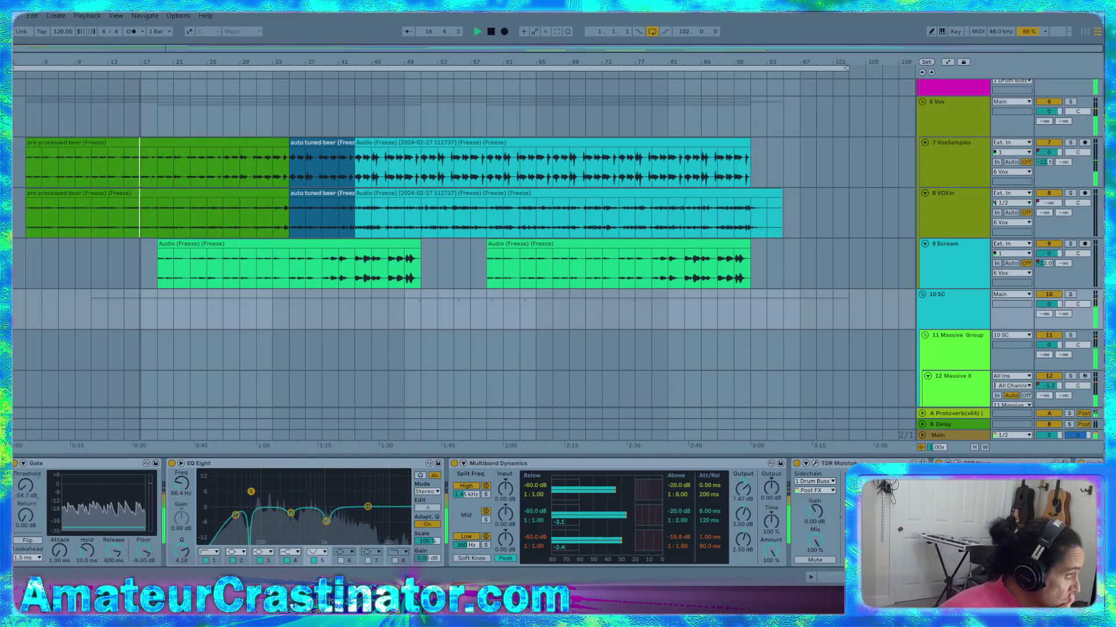
pyautogui.scroll(5, 26, 486)
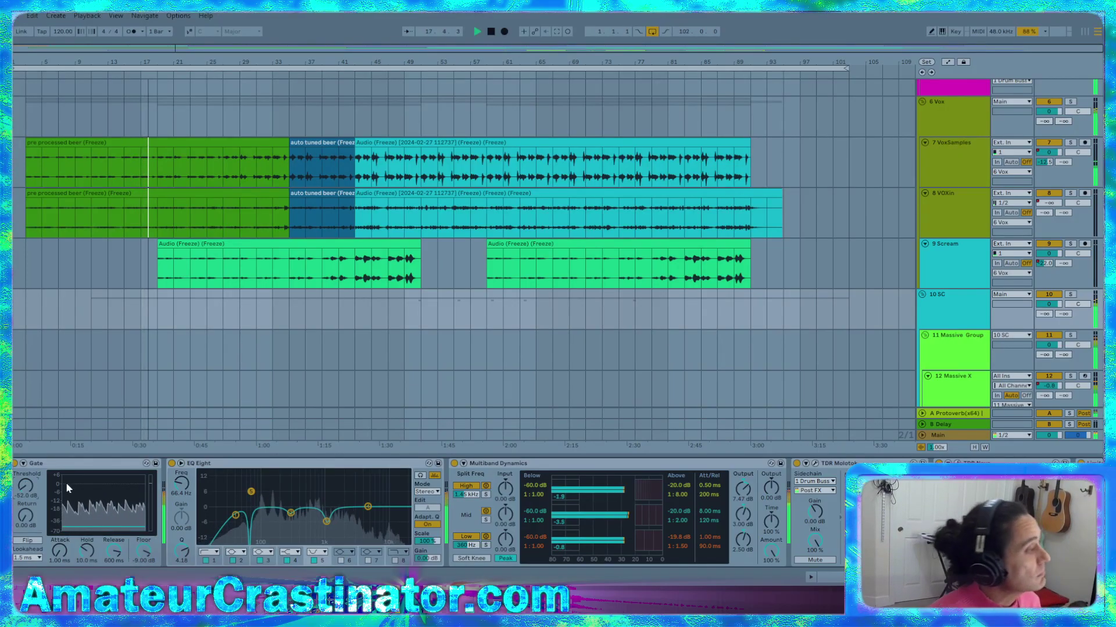
# Replay the song, enable the SC Gate's sidechain EQ at 70.0 Hz and set its threshold to -36.7 dB
pyautogui.click(491, 32)
pyautogui.click(490, 33)
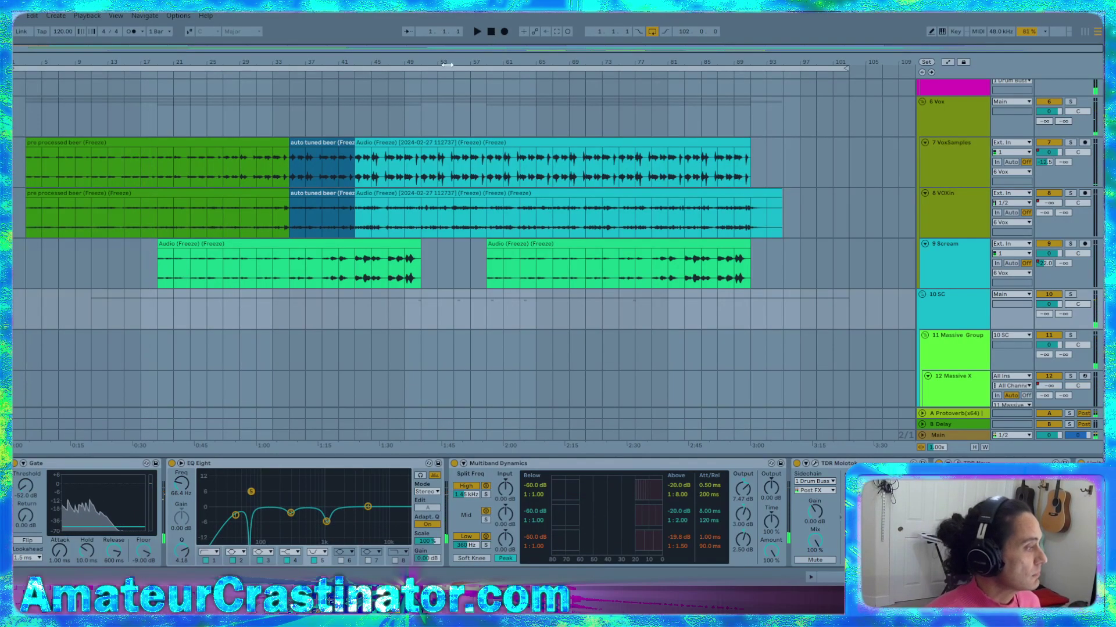
pyautogui.press('space')
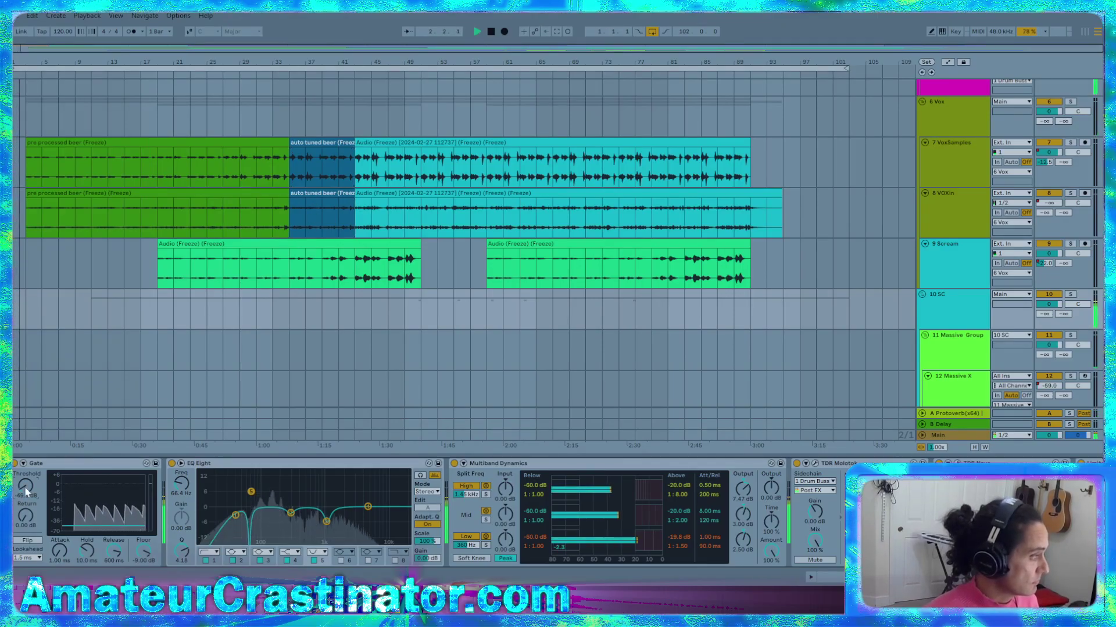
pyautogui.moveTo(26, 493); pyautogui.dragTo(26, 485)
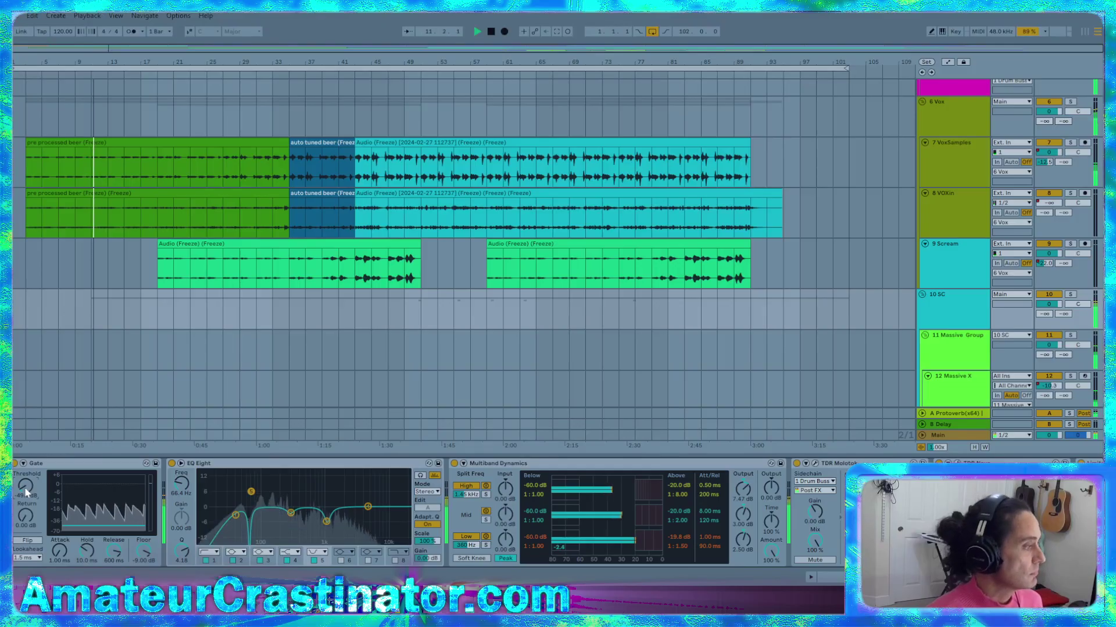
pyautogui.click(24, 463)
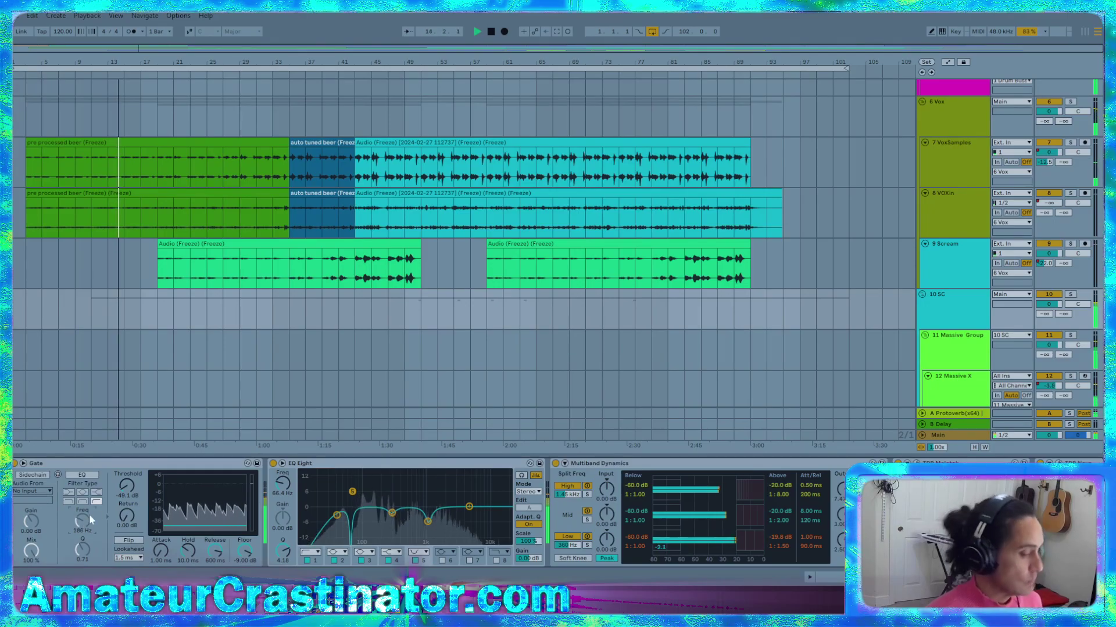
pyautogui.click(82, 475)
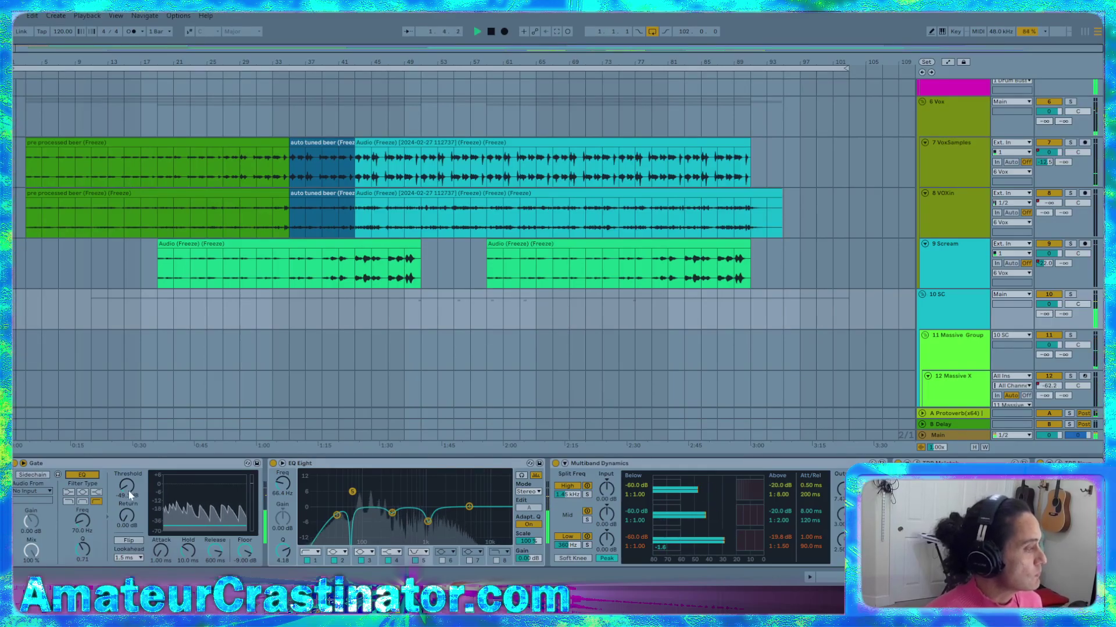
pyautogui.moveTo(128, 491)
pyautogui.mouseDown()
pyautogui.moveTo(128, 480)
pyautogui.moveTo(128, 490)
pyautogui.mouseUp()
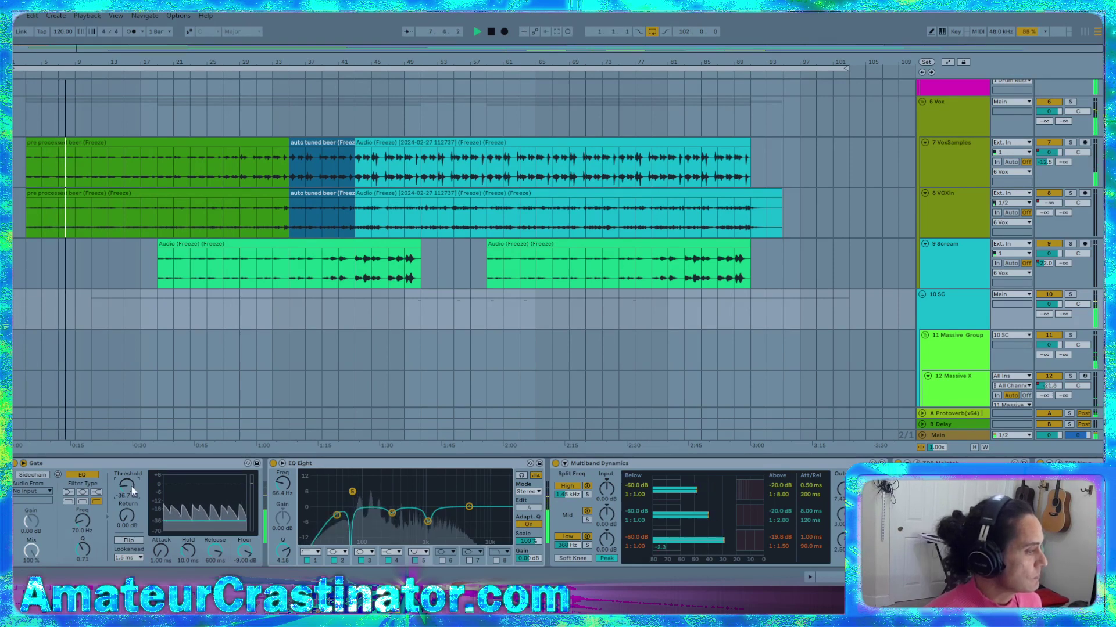
pyautogui.click(15, 463)
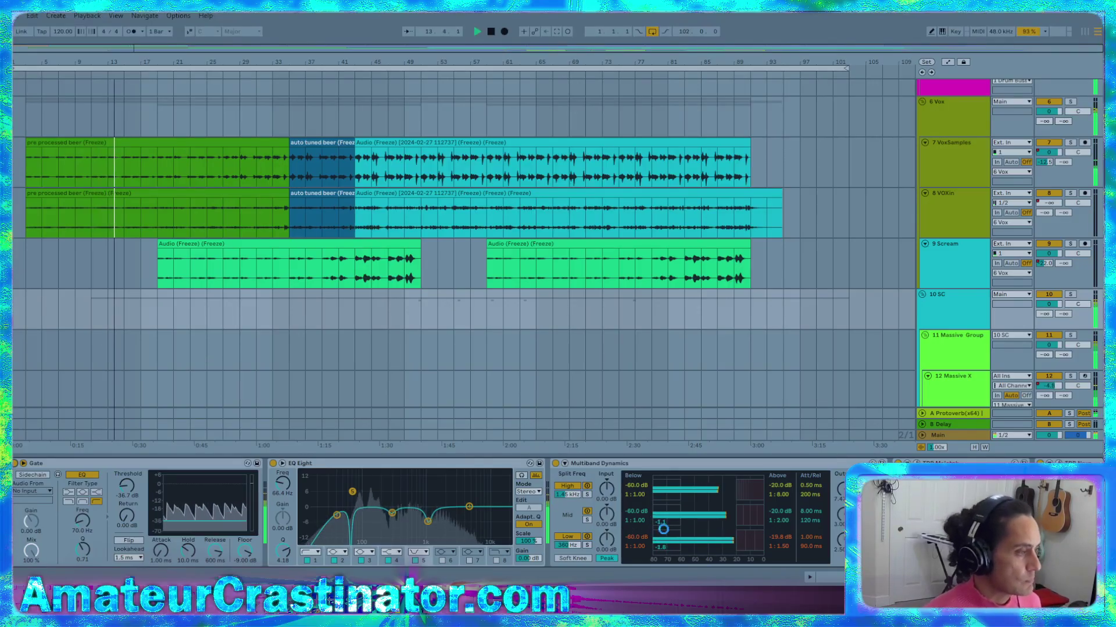
# Try a second Gate between the Multiband Dynamics and TDR Molotok on the SC track, and remove it
pyautogui.hscroll(5, 674, 527)
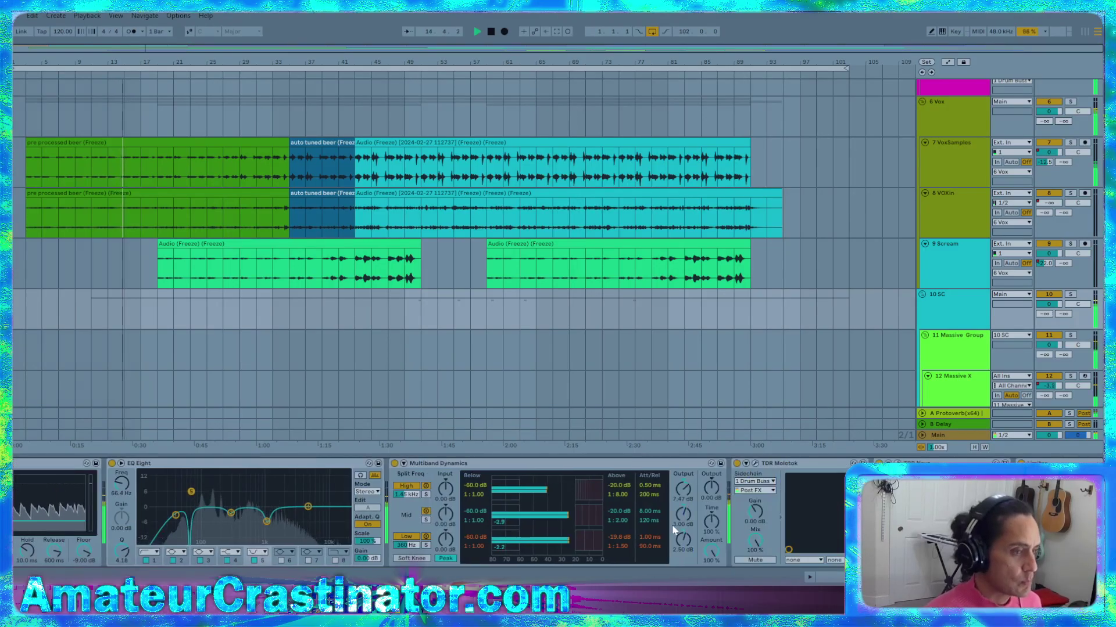
pyautogui.hscroll(-5, 672, 525)
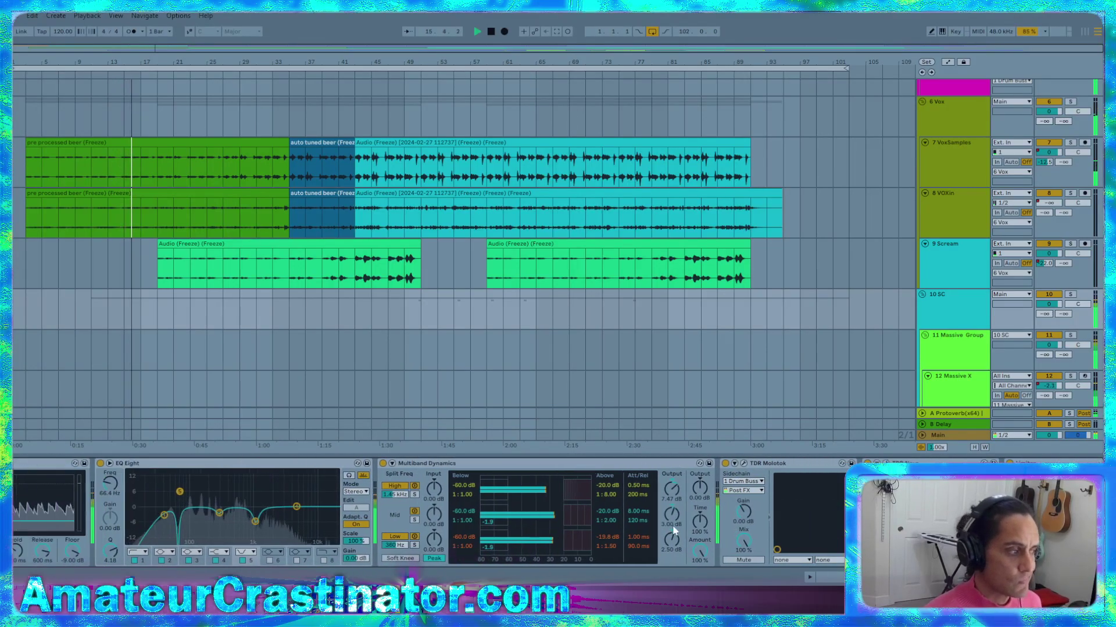
pyautogui.click(41, 487)
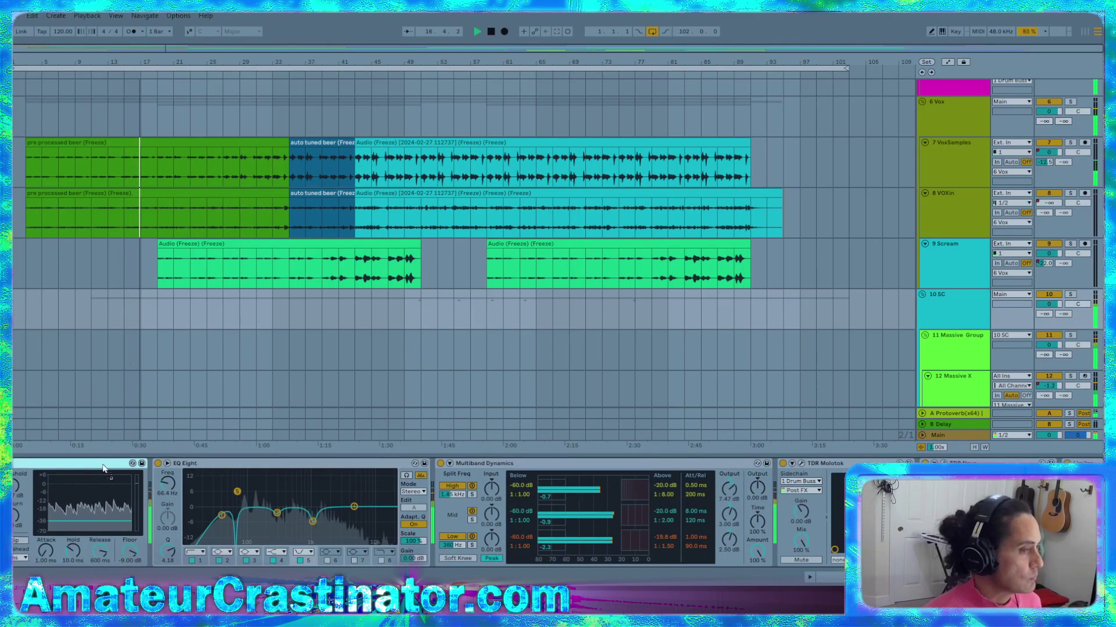
pyautogui.moveTo(778, 496); pyautogui.dragTo(779, 498)
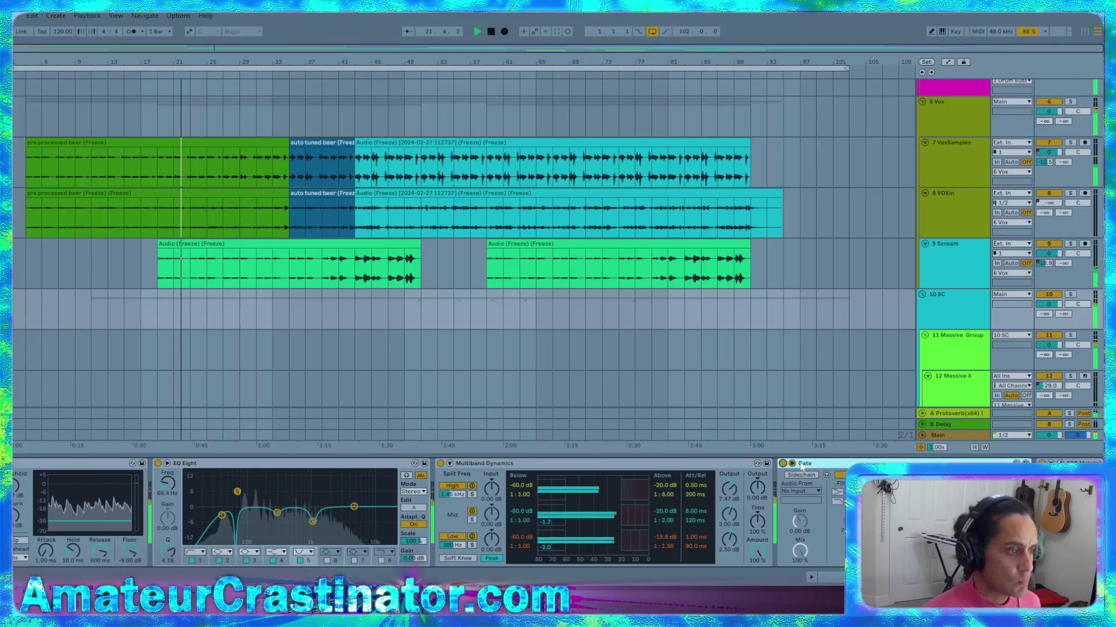
pyautogui.press('Delete')
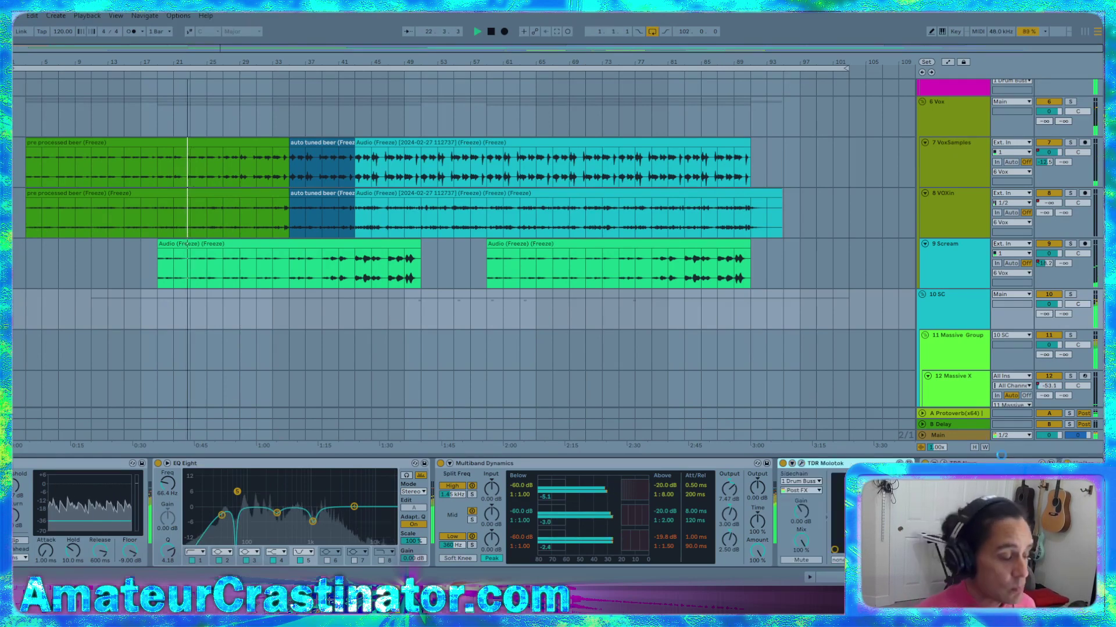
# Examine the device chains of the Main and Vox tracks while the song plays
pyautogui.click(955, 436)
pyautogui.scroll(-2, 956, 436)
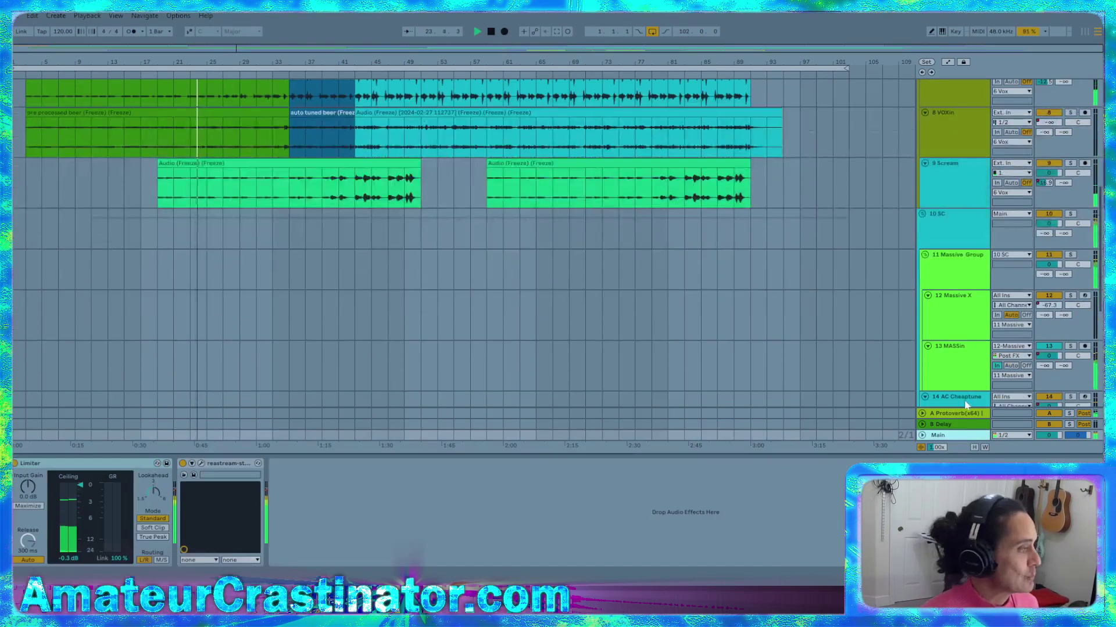
pyautogui.scroll(7, 937, 329)
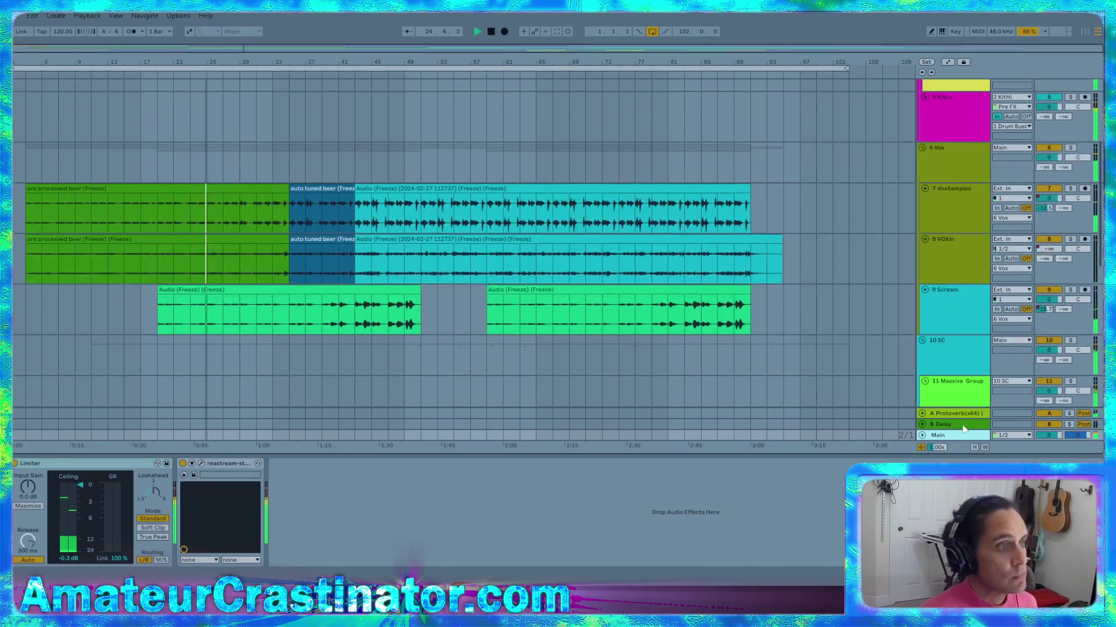
pyautogui.click(961, 327)
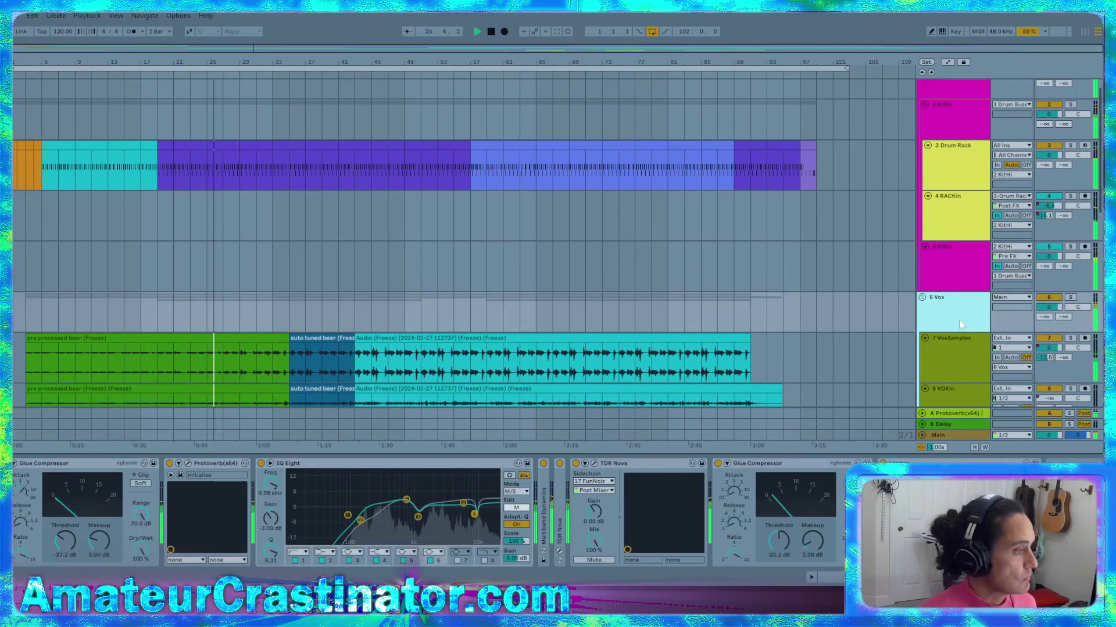
pyautogui.scroll(-2, 965, 319)
pyautogui.scroll(-2, 967, 308)
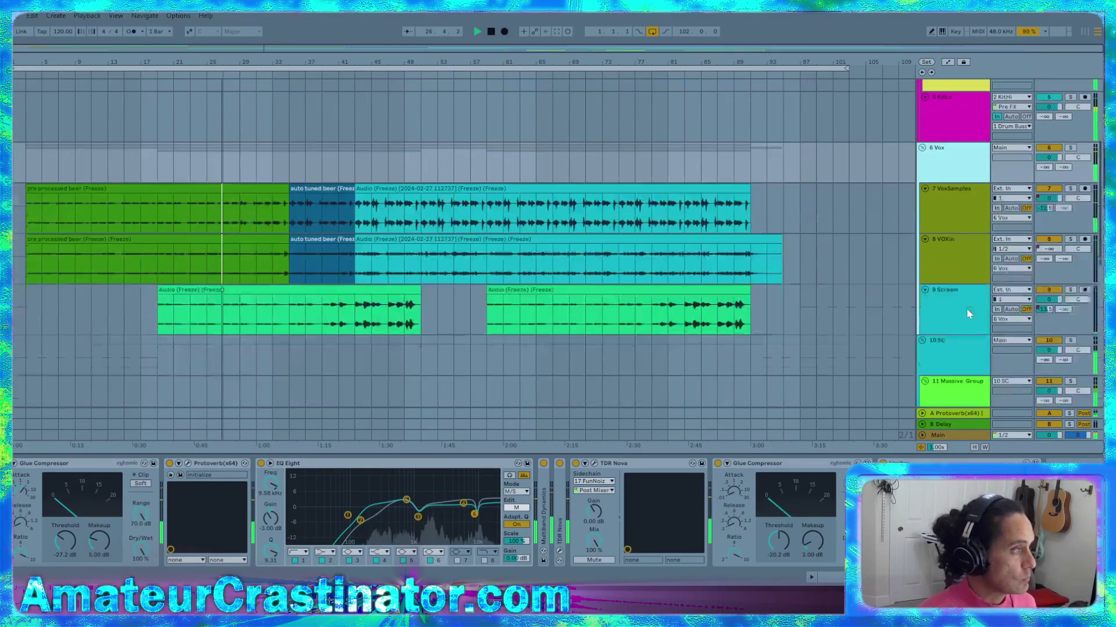
pyautogui.scroll(2, 969, 306)
# Listen to the song from the beginning and examine the Vox chain's devices around Glitch2 and the Glue Compressor
pyautogui.click(491, 31)
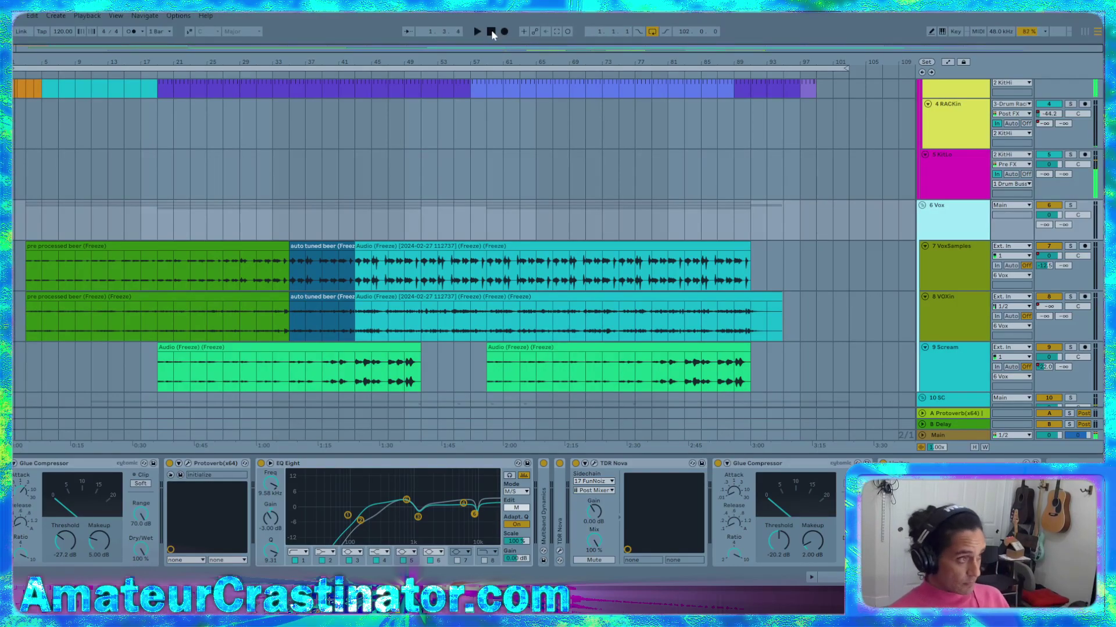
pyautogui.scroll(-3, 511, 221)
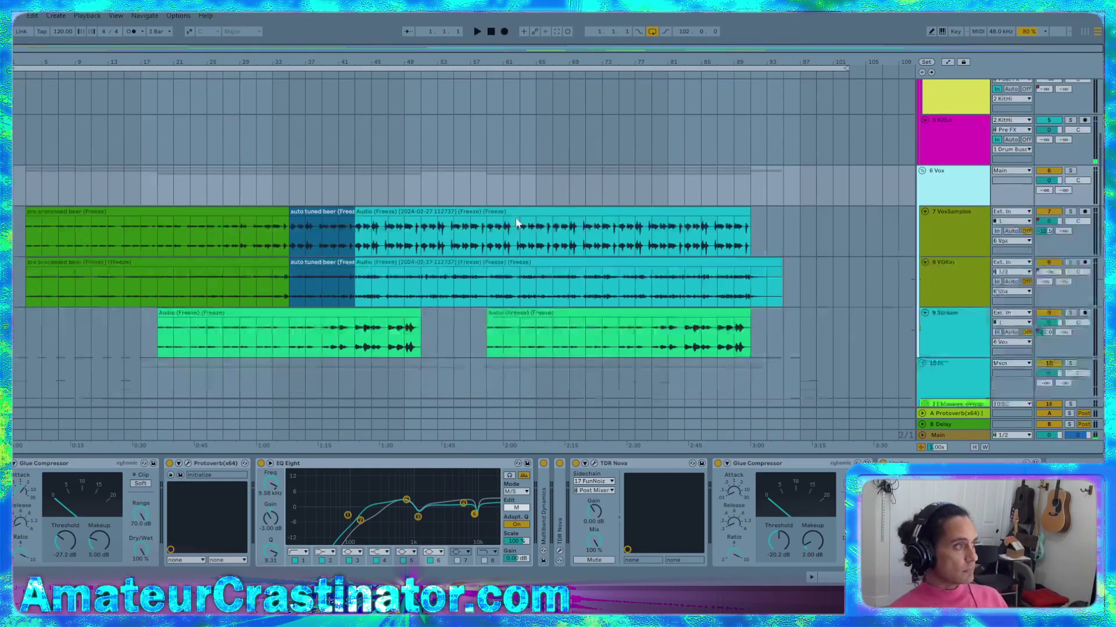
pyautogui.scroll(3, 607, 232)
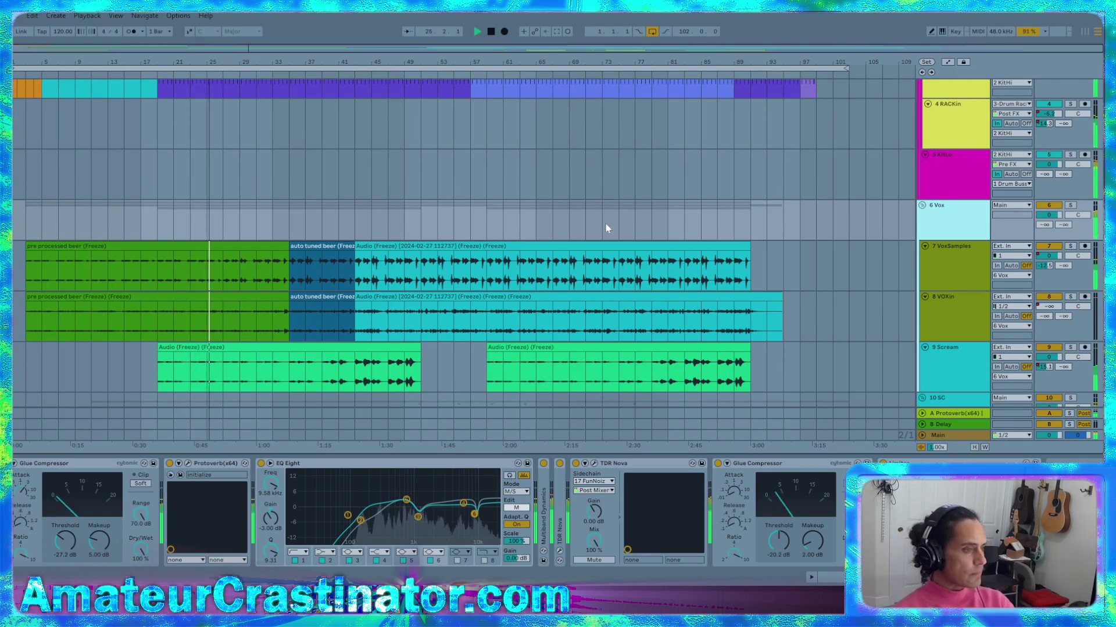
pyautogui.hscroll(-5, 446, 513)
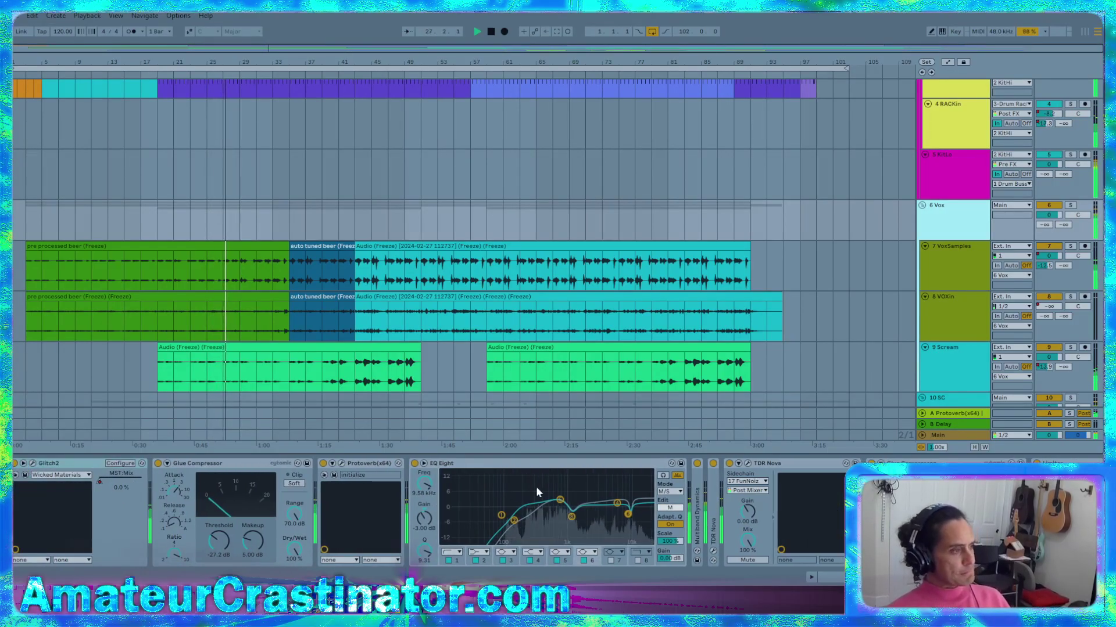
# Show the arrangement's automation lanes and display the Glitch2 MST:Mix envelope on the Vox track
pyautogui.hscroll(5, 633, 521)
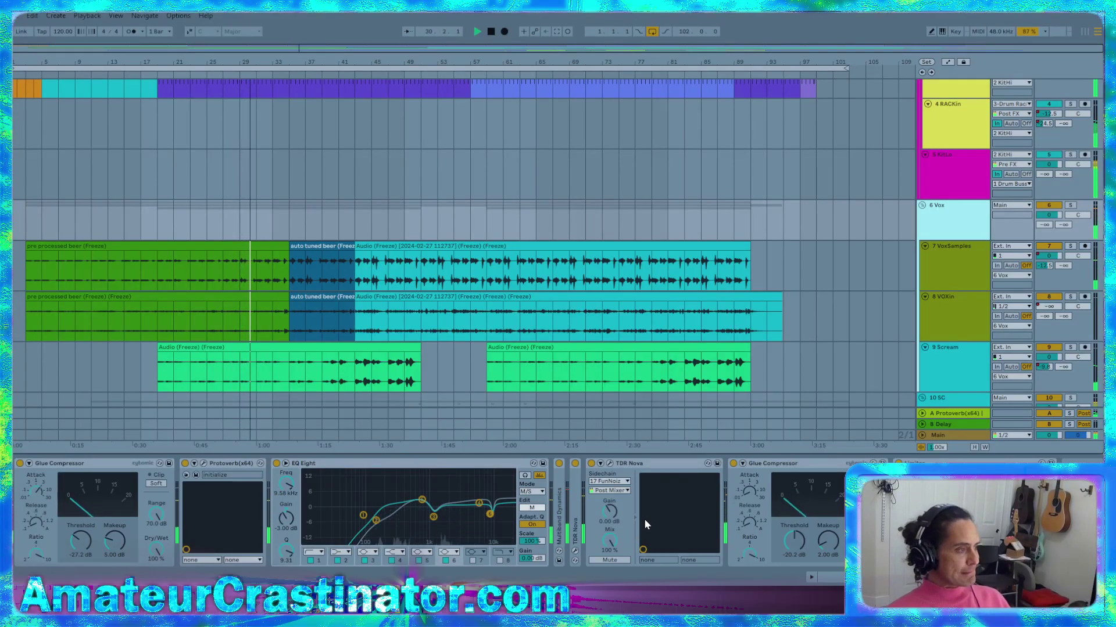
pyautogui.hscroll(-3, 644, 521)
pyautogui.hscroll(-1, 653, 522)
pyautogui.press('a')
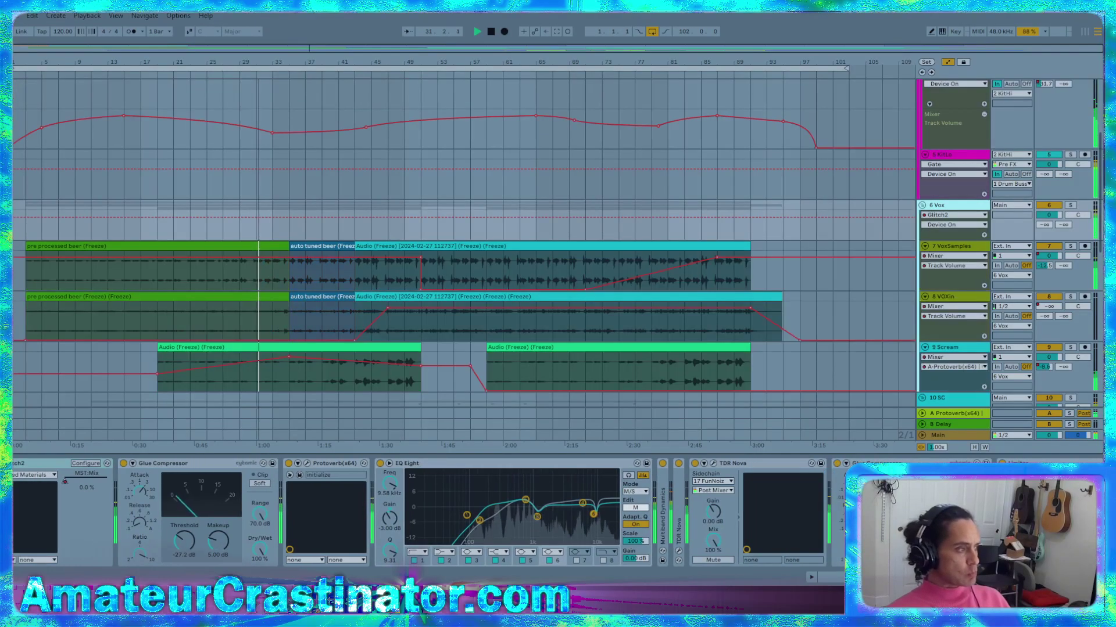
pyautogui.click(64, 483)
pyautogui.hscroll(4, 796, 500)
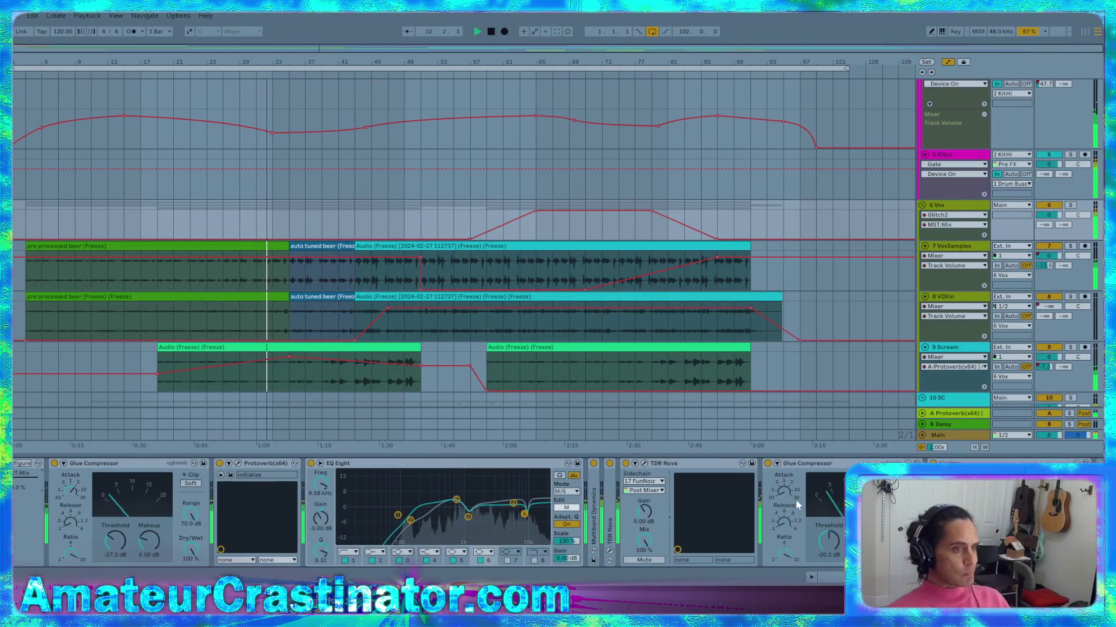
pyautogui.hscroll(-2, 790, 509)
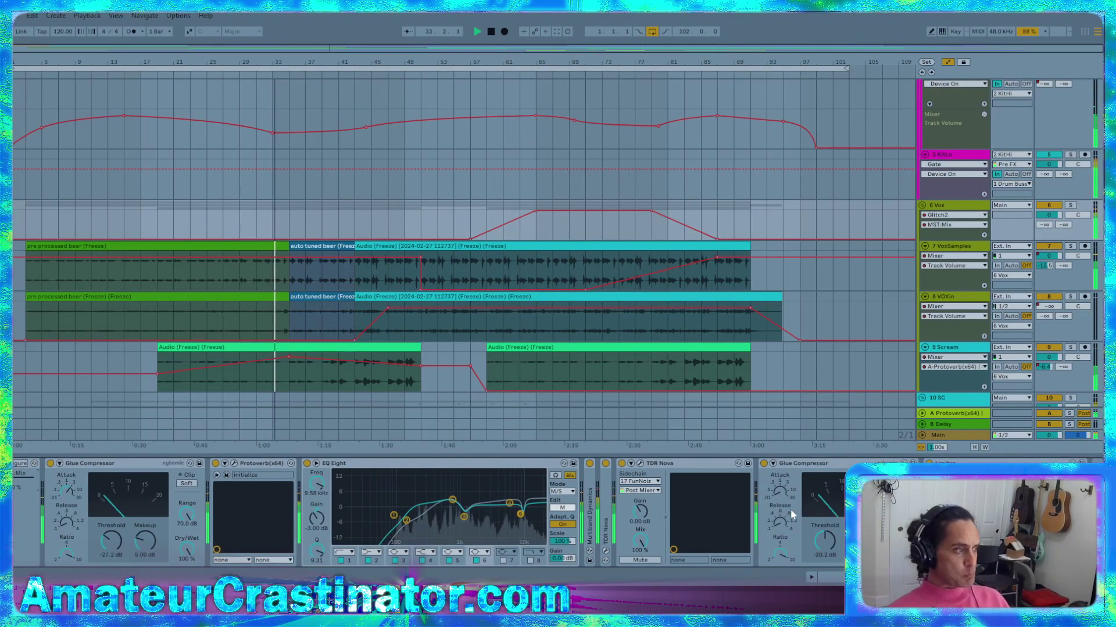
pyautogui.press('a')
pyautogui.press('a')
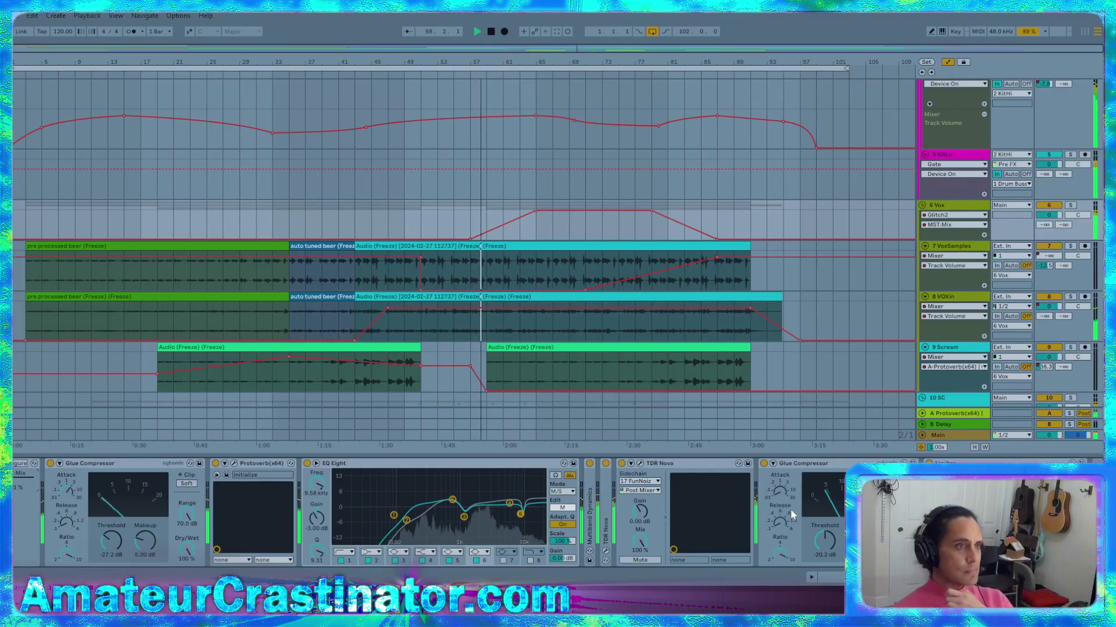
# Move the beer pitch track into the Vox group between VOXin and Scream, and stop playback at the song's start
pyautogui.scroll(-2, 553, 291)
pyautogui.scroll(-5, 554, 292)
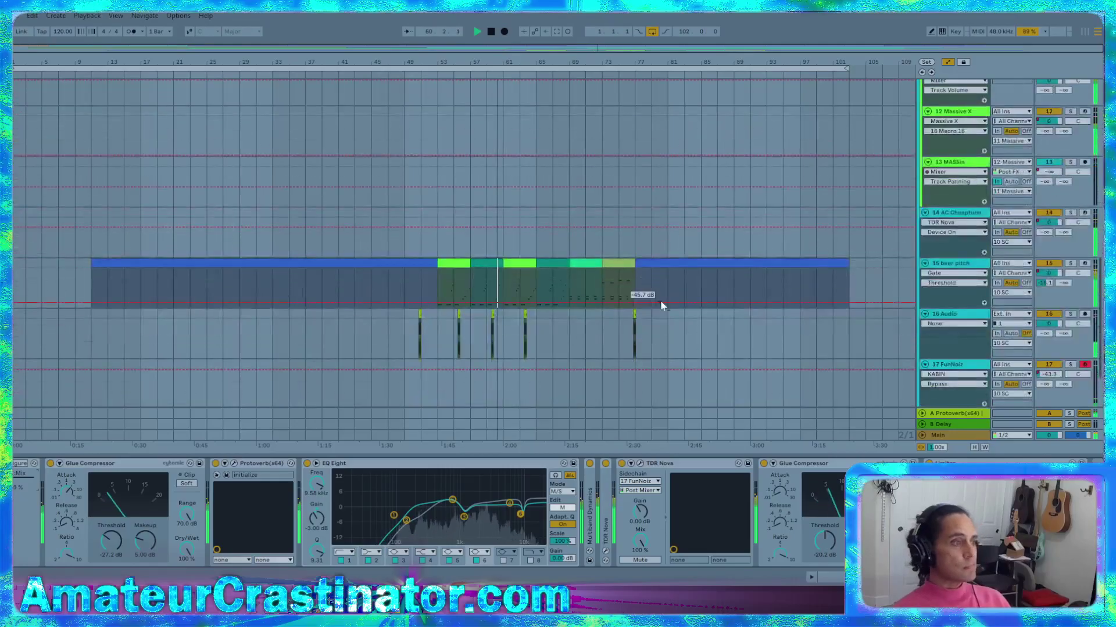
pyautogui.scroll(5, 668, 308)
pyautogui.scroll(4, 680, 318)
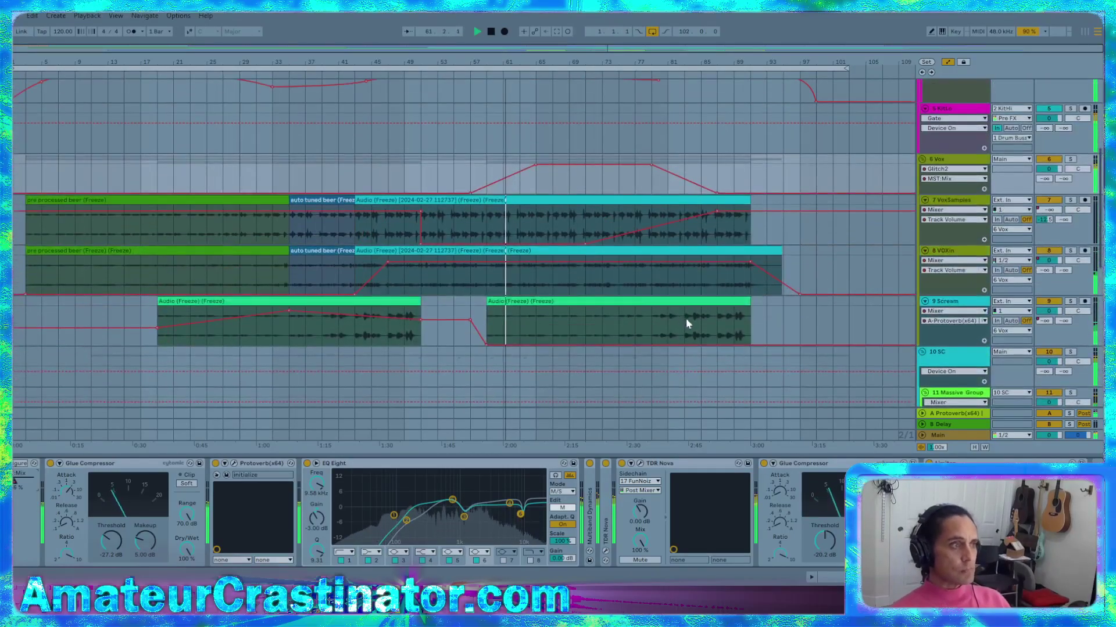
pyautogui.scroll(-3, 700, 319)
pyautogui.scroll(-4, 720, 321)
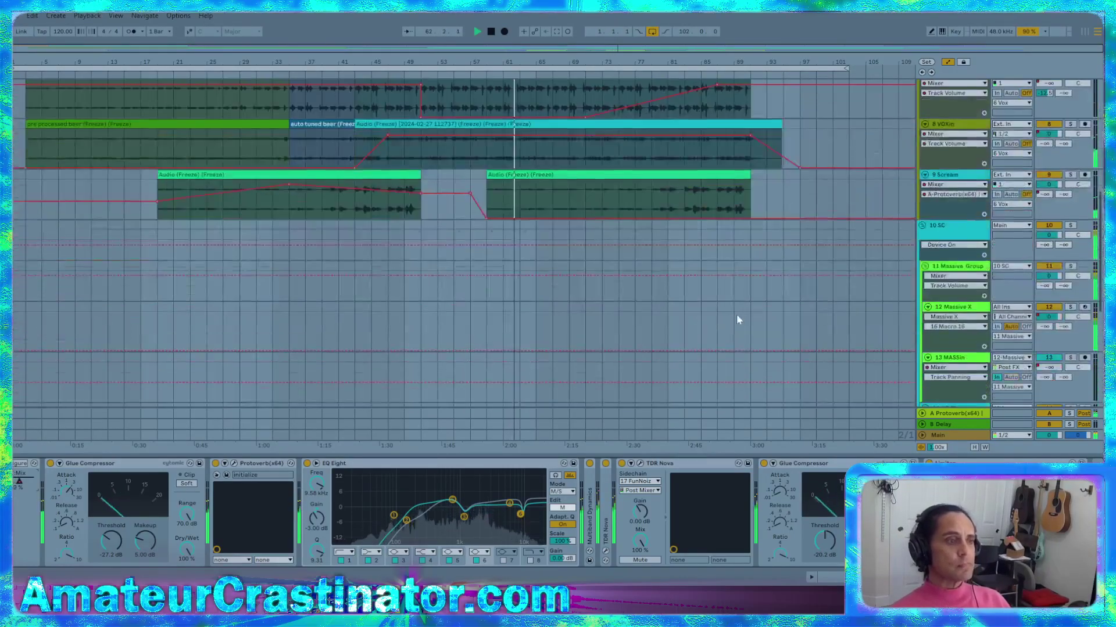
pyautogui.scroll(3, 930, 384)
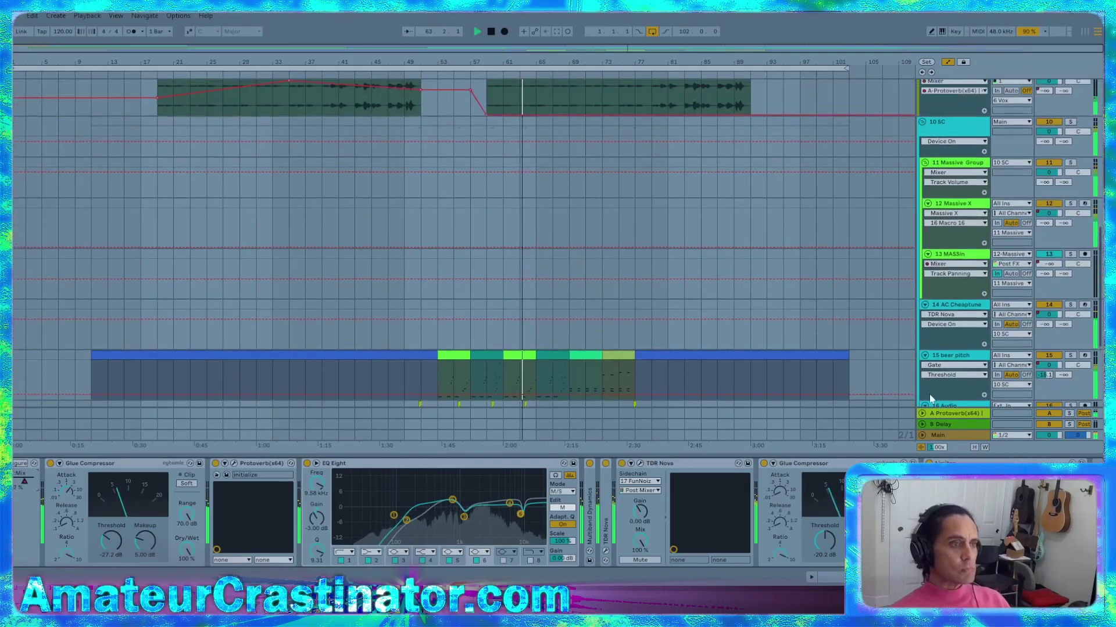
pyautogui.click(961, 390)
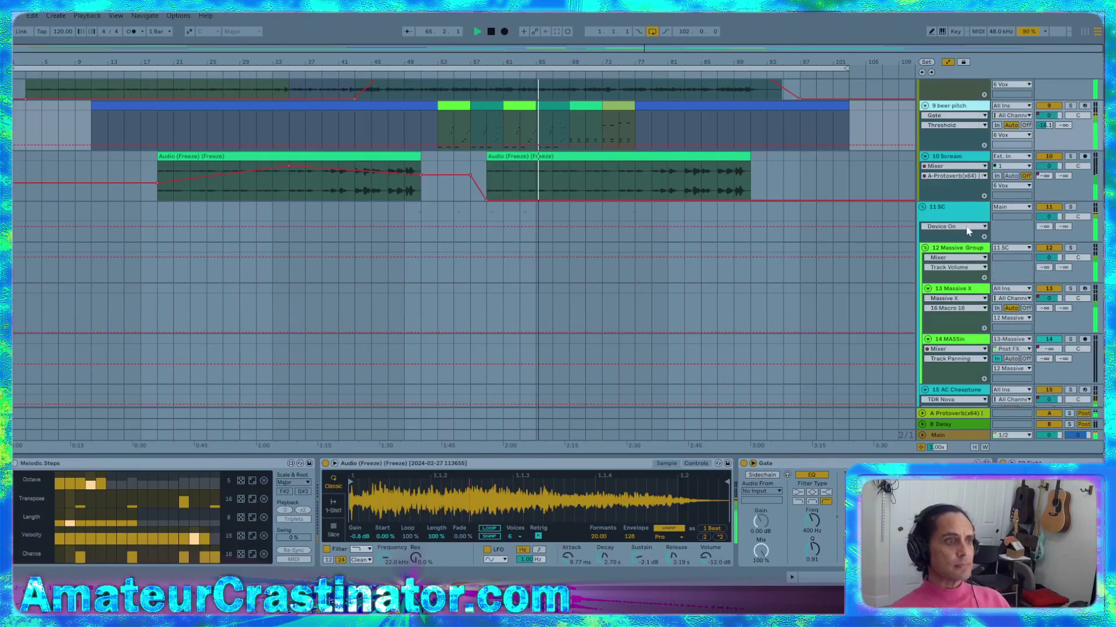
pyautogui.scroll(3, 968, 242)
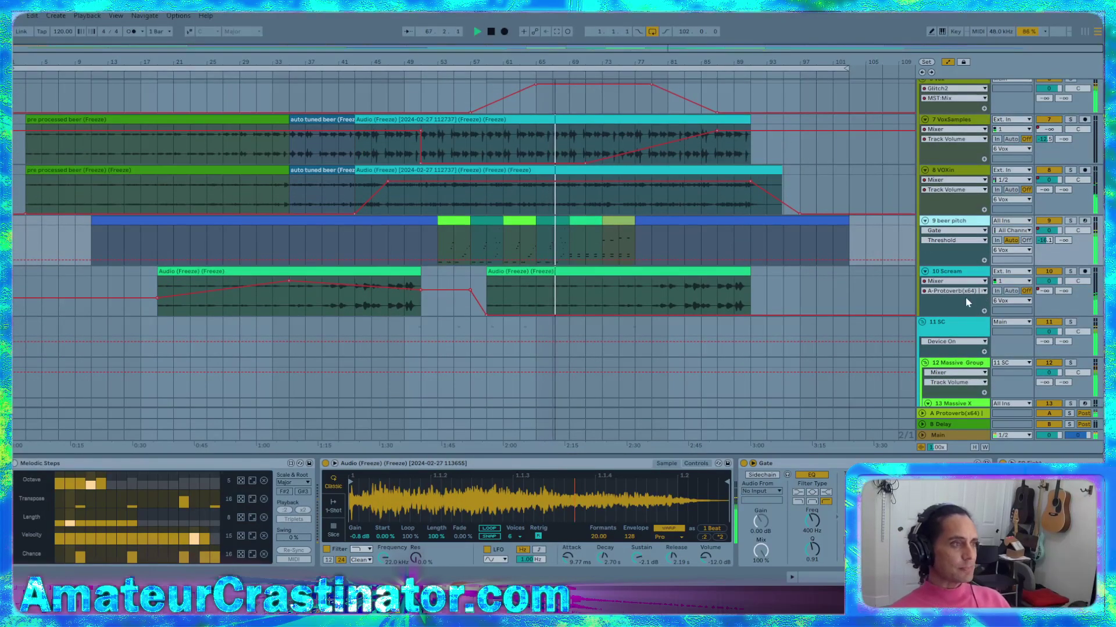
pyautogui.scroll(2, 931, 341)
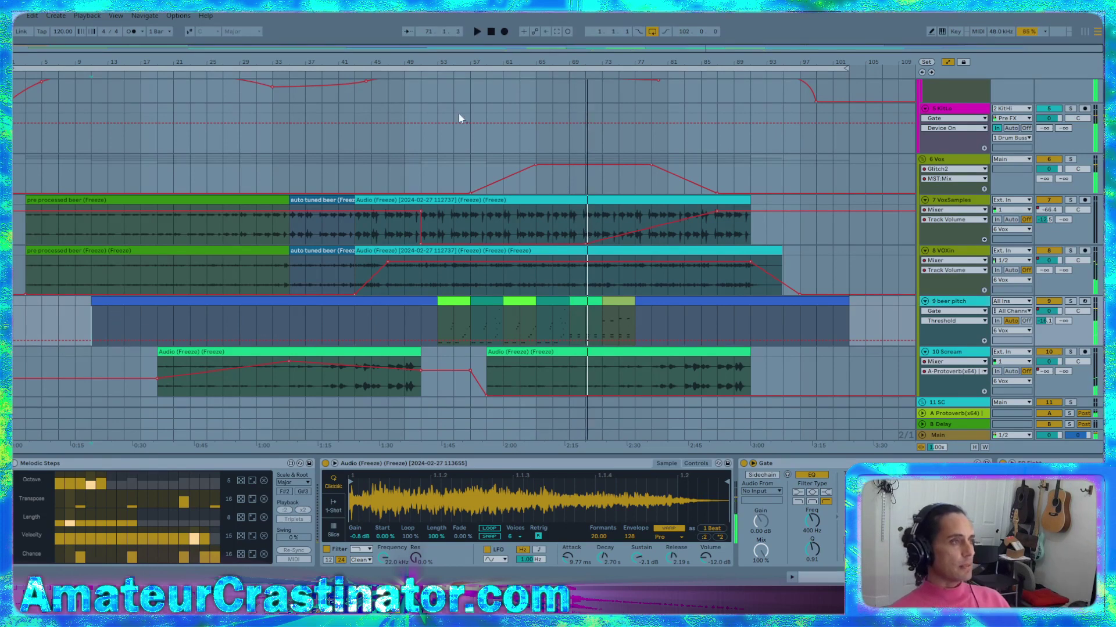
pyautogui.click(492, 31)
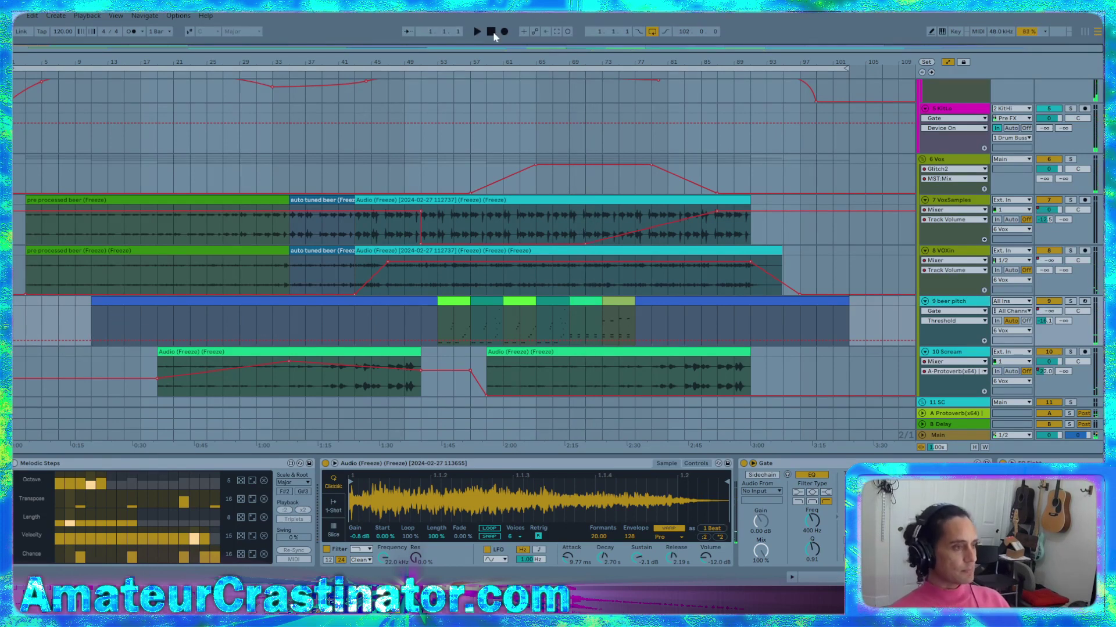
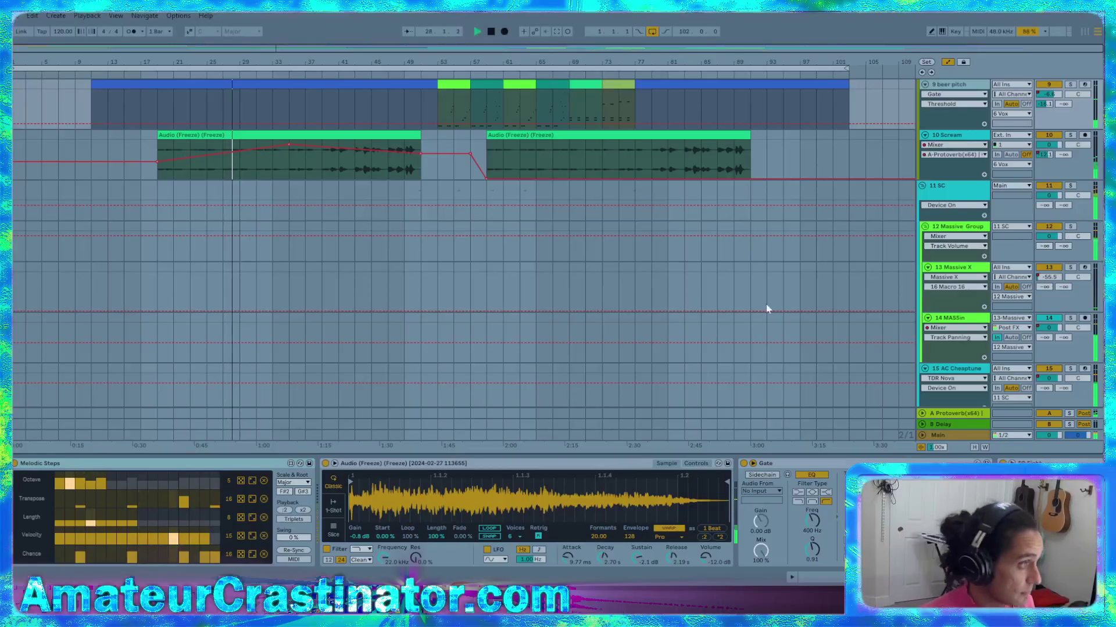
# Display the beer pitch track's volume automation and lower its segment between about bars 19 and 43 to -11.0 dB
pyautogui.scroll(5, 695, 284)
pyautogui.scroll(1, 801, 329)
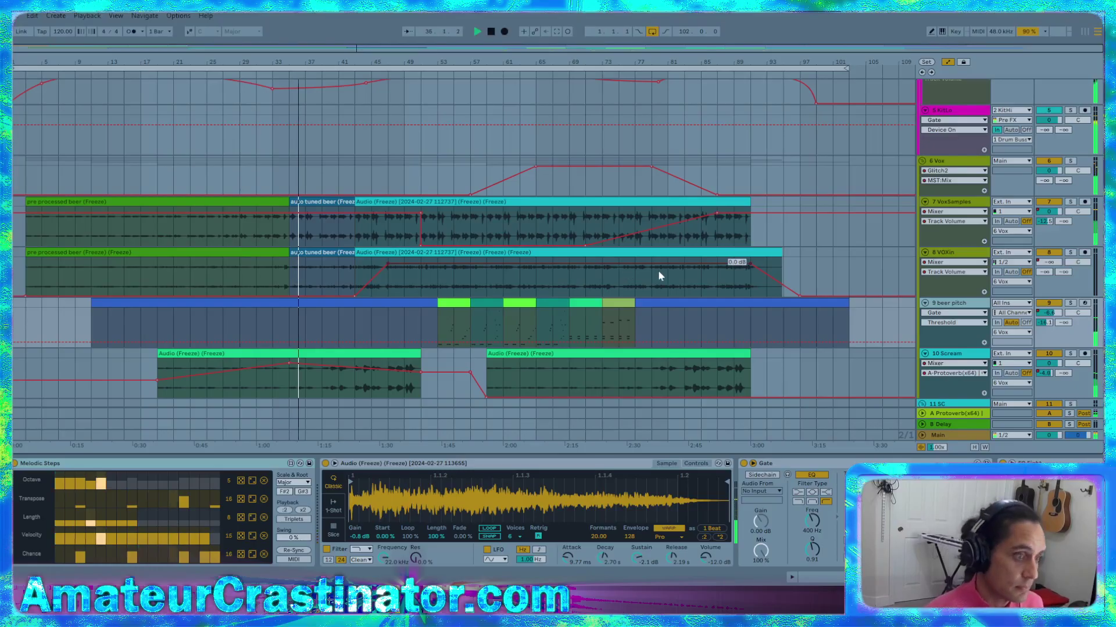
pyautogui.click(1049, 322)
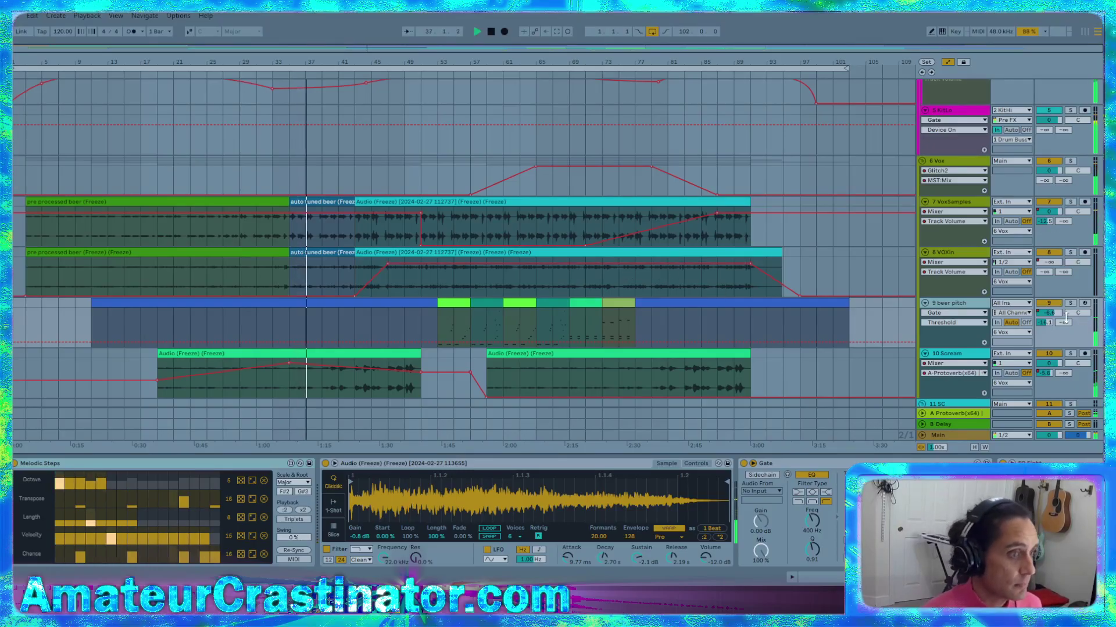
pyautogui.moveTo(266, 321); pyautogui.dragTo(267, 327)
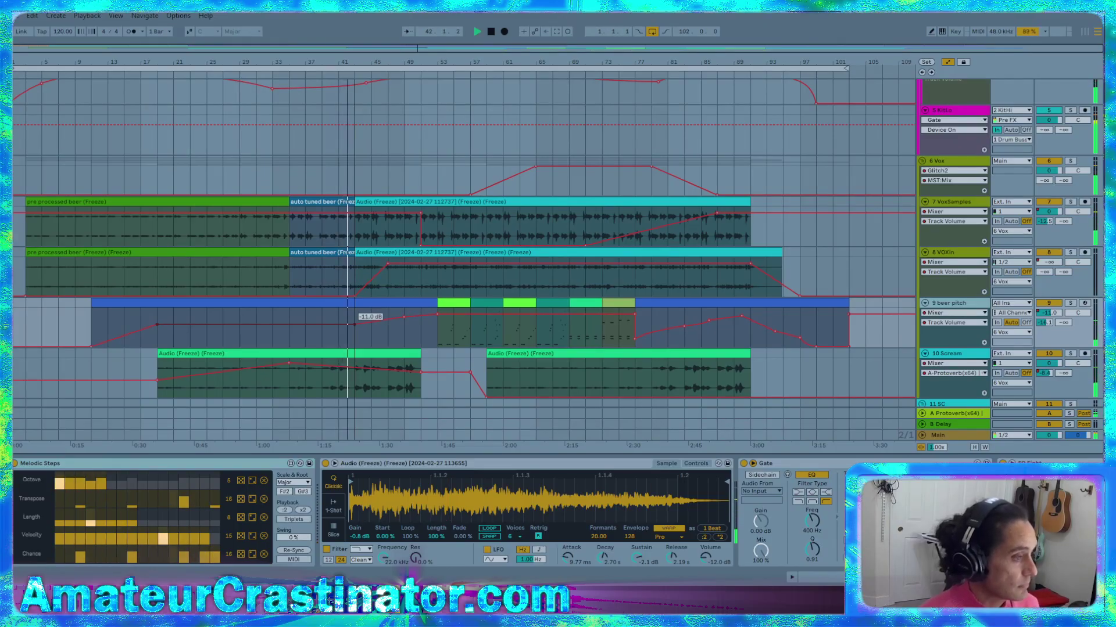
# Check the beer pitch sampler's control settings and available voice counts while the song plays
pyautogui.click(666, 463)
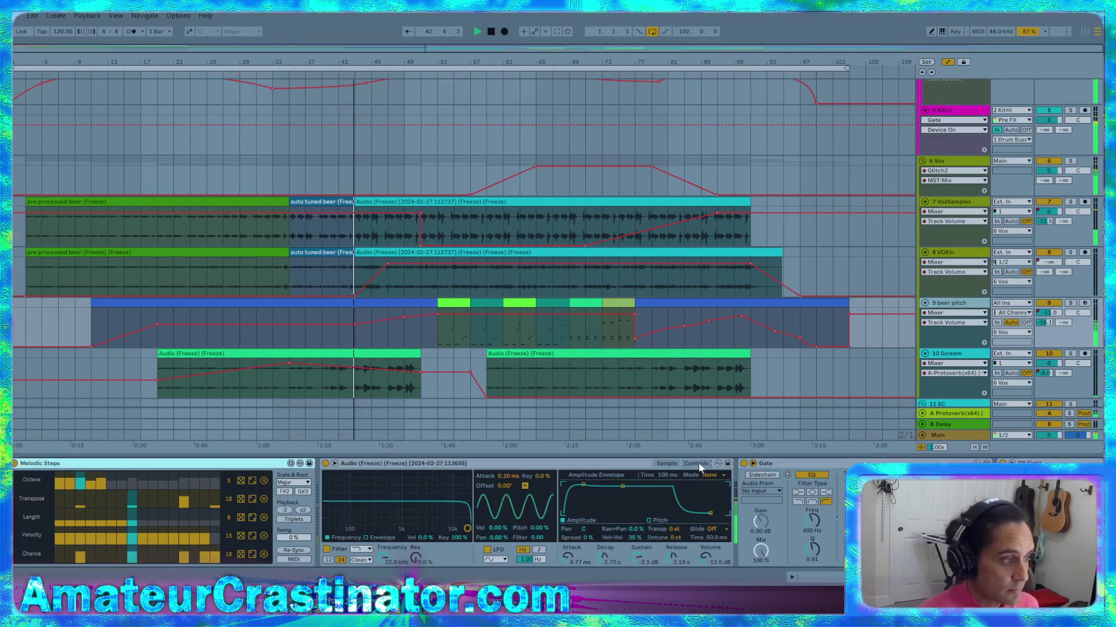
pyautogui.click(666, 464)
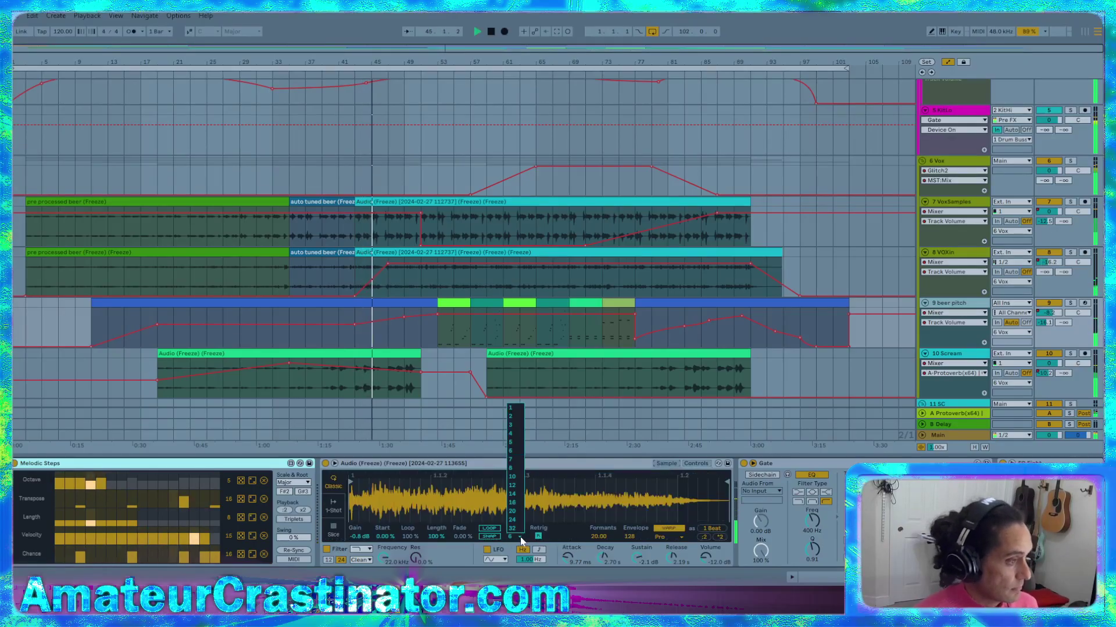
pyautogui.click(611, 473)
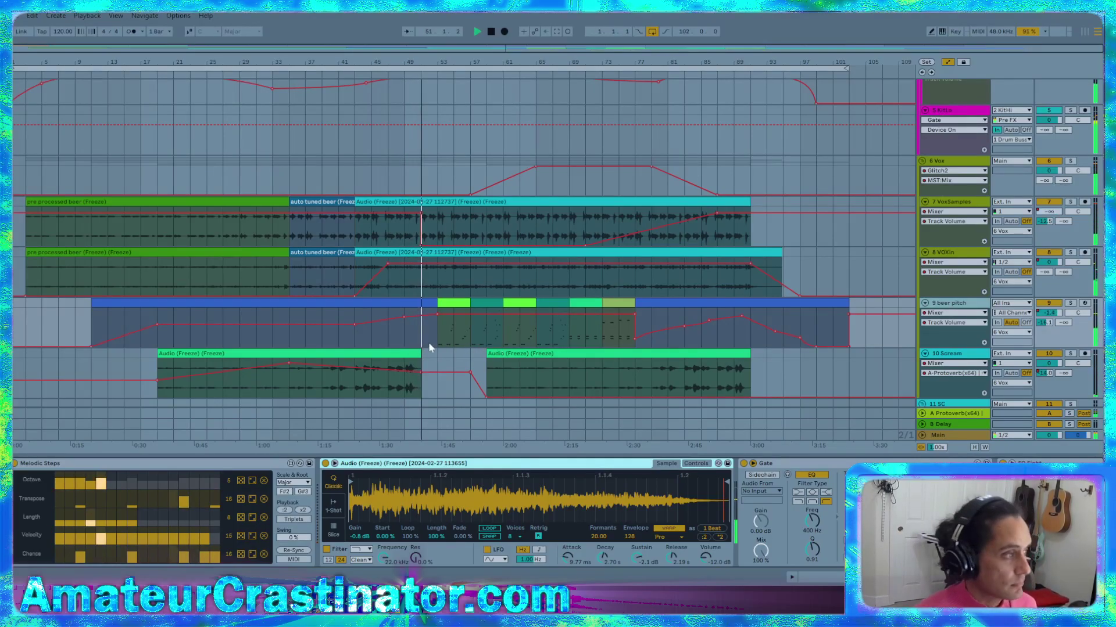
pyautogui.click(403, 316)
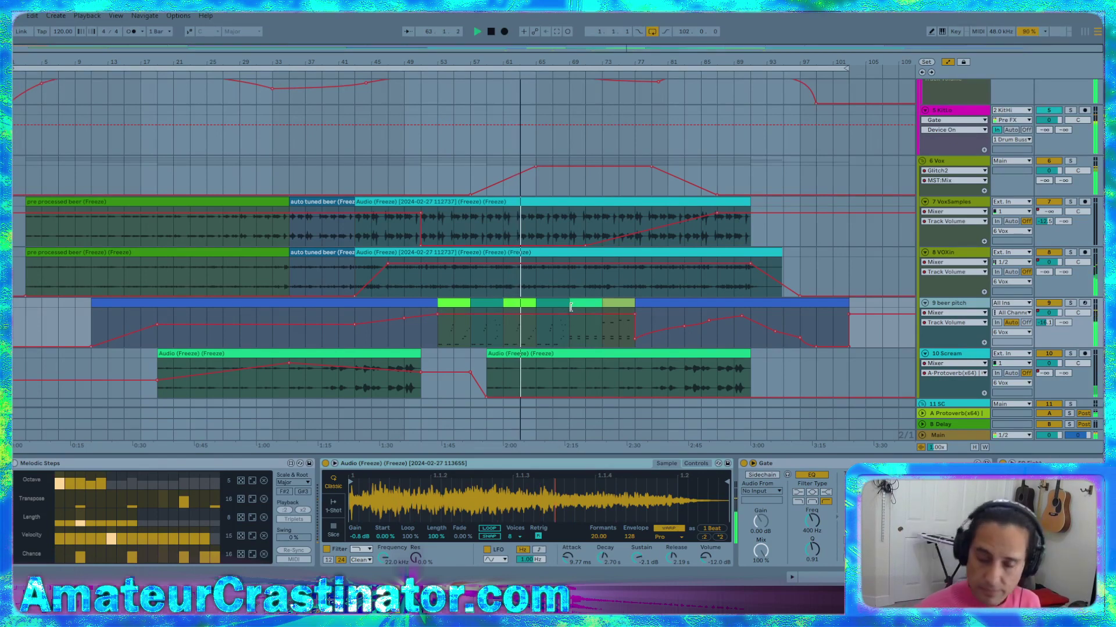
# Reshape the Vox track's MST:Mix ramp-up into a curve with a lower point around bar 64
pyautogui.scroll(3, 571, 225)
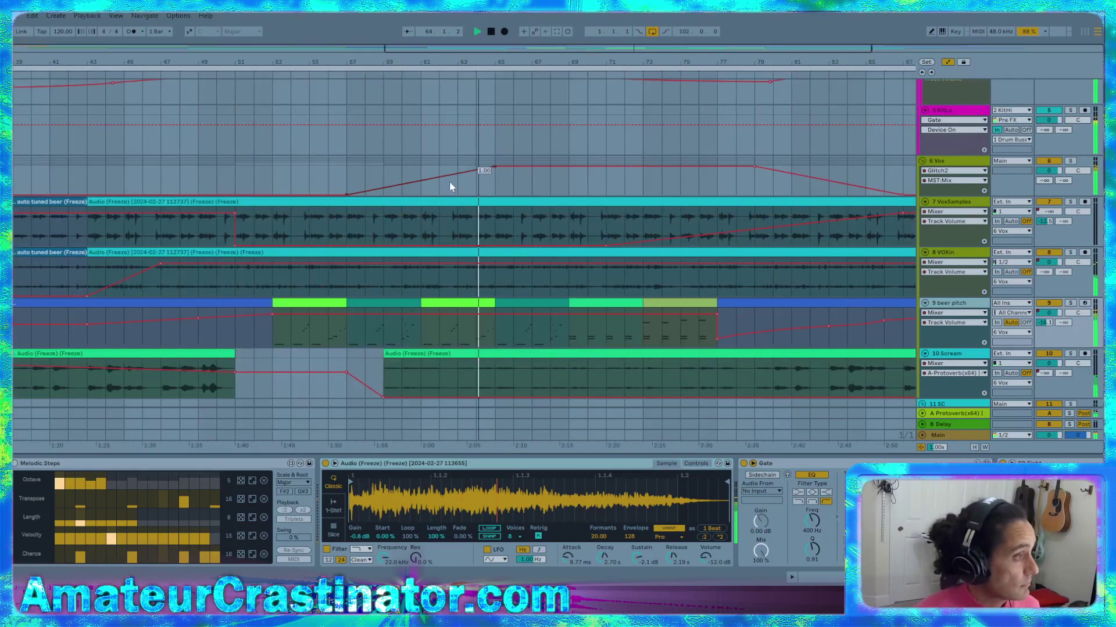
pyautogui.moveTo(348, 194); pyautogui.dragTo(477, 185)
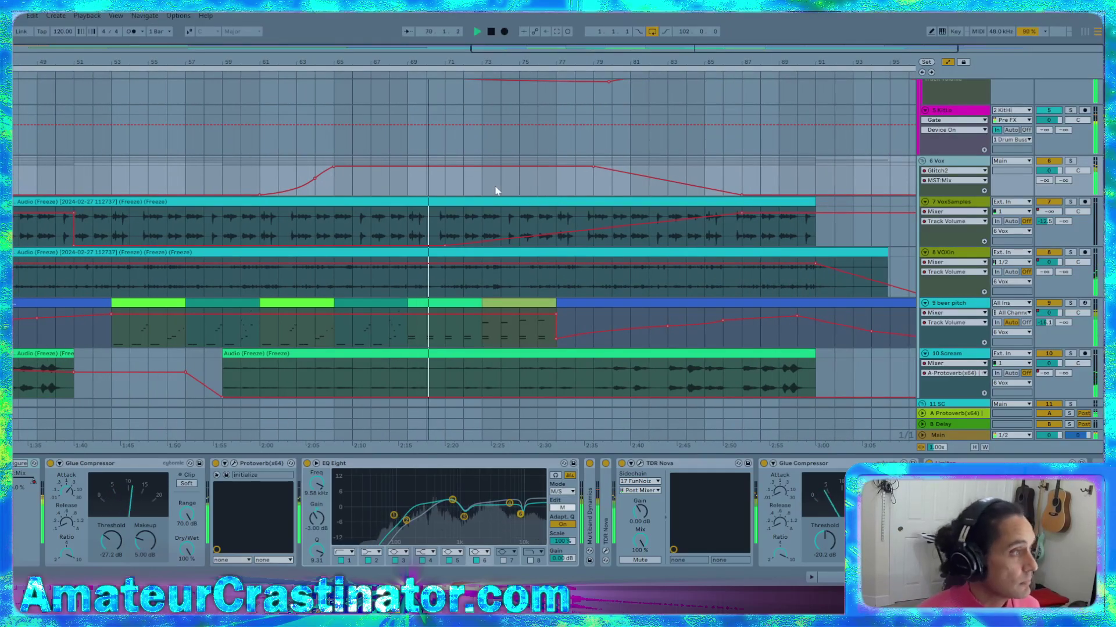
# Try lowering the Vox track's MST:Mix automation to 0.26 across bars 73 to 77
pyautogui.moveTo(481, 179); pyautogui.dragTo(531, 188)
pyautogui.scroll(3, 526, 186)
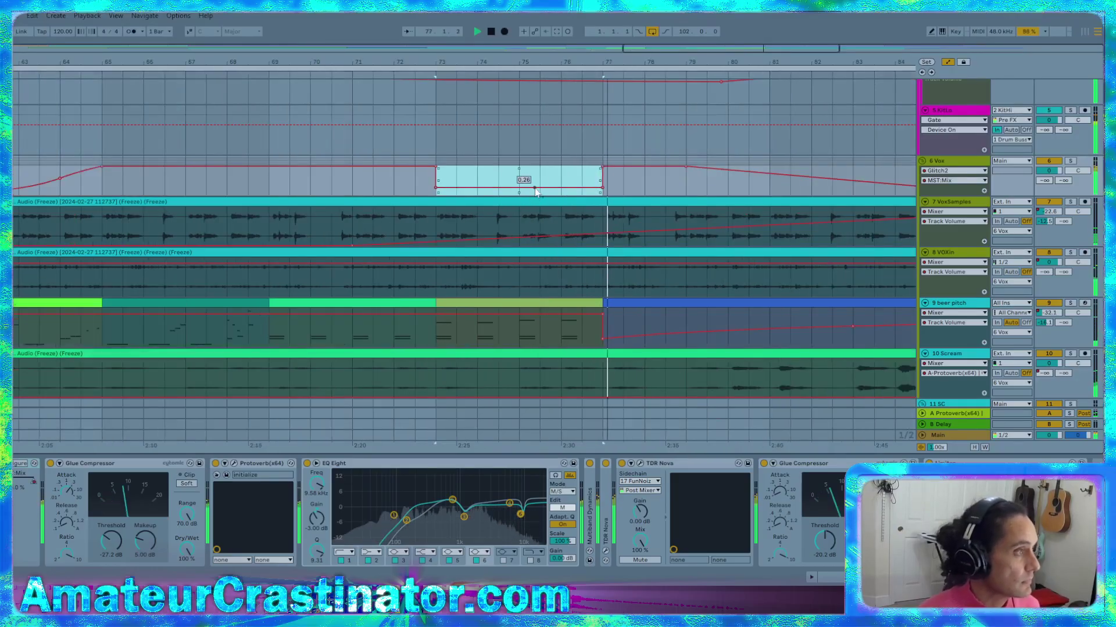
pyautogui.scroll(3, 521, 185)
pyautogui.moveTo(521, 186); pyautogui.dragTo(521, 196)
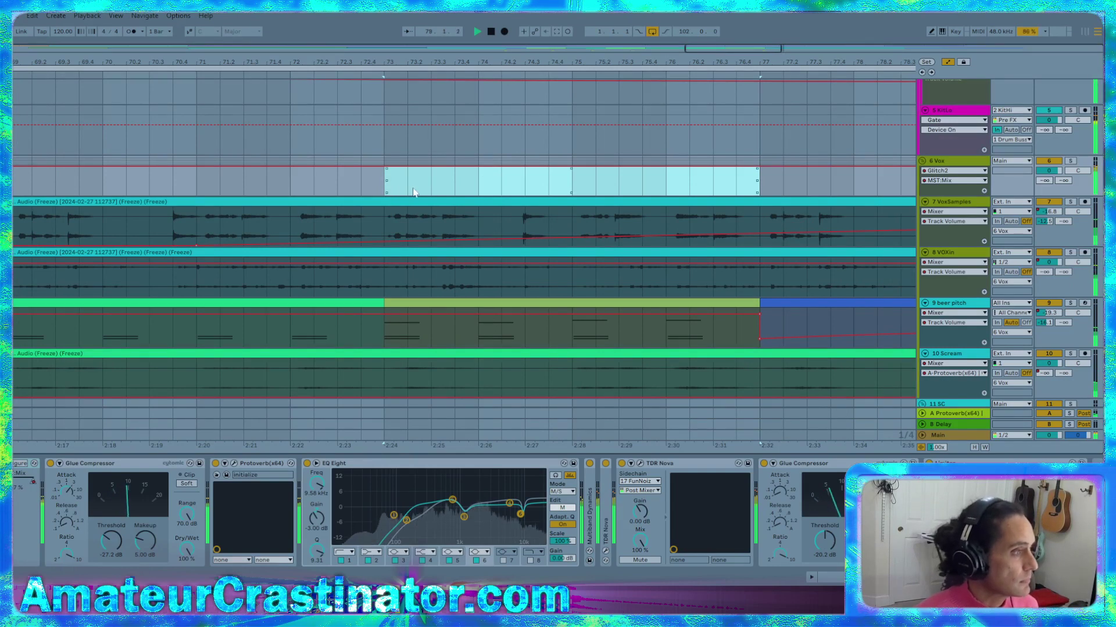
pyautogui.moveTo(395, 187); pyautogui.dragTo(411, 187)
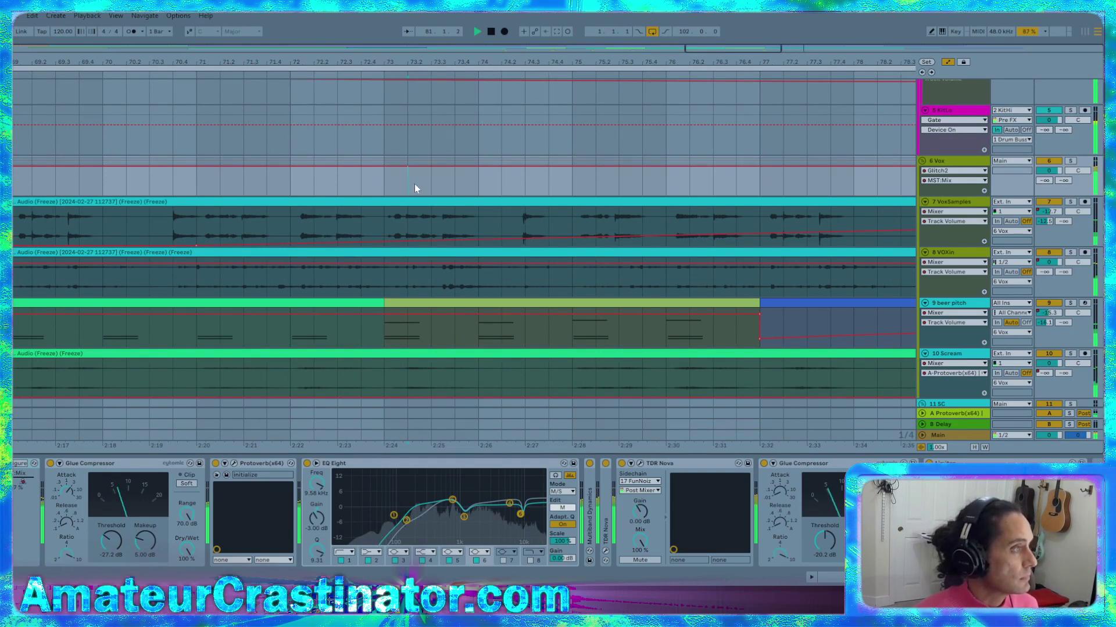
pyautogui.click(414, 184)
# Drop the Vox track's MST:Mix automation to 0.00 over the first half of bars 73, 74 and 75
pyautogui.moveTo(392, 192); pyautogui.dragTo(416, 179)
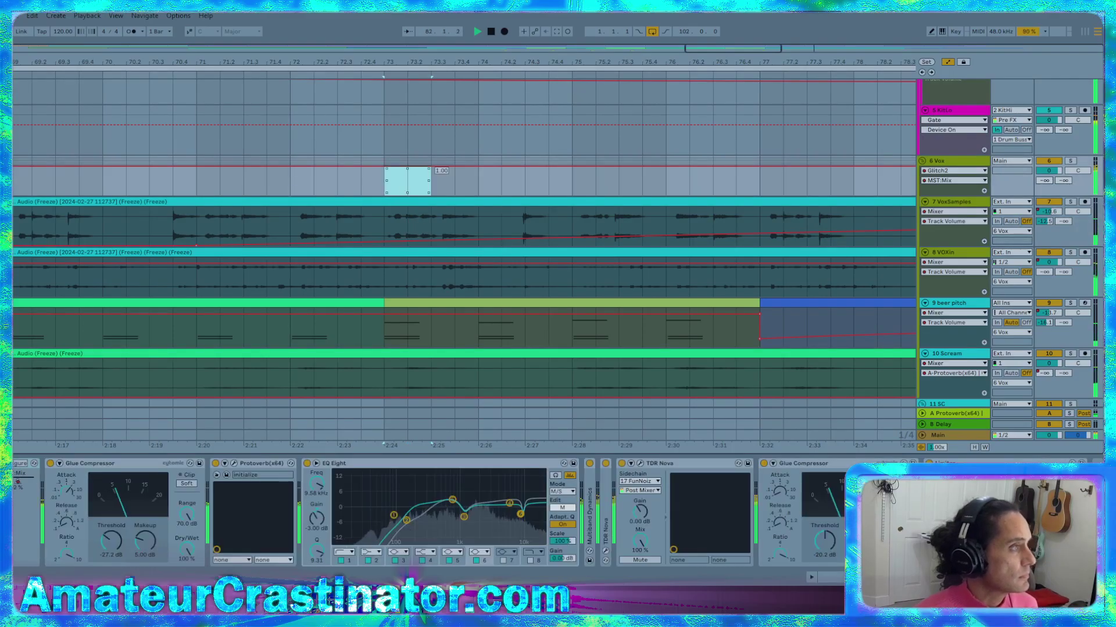
pyautogui.moveTo(483, 186); pyautogui.dragTo(515, 180)
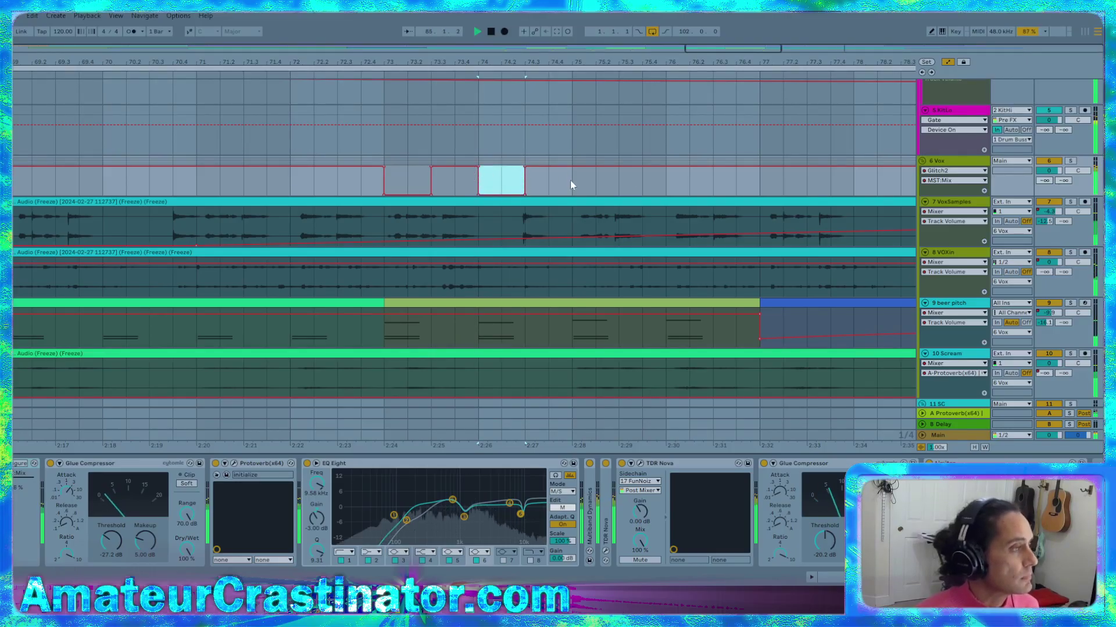
pyautogui.moveTo(573, 185); pyautogui.dragTo(596, 185)
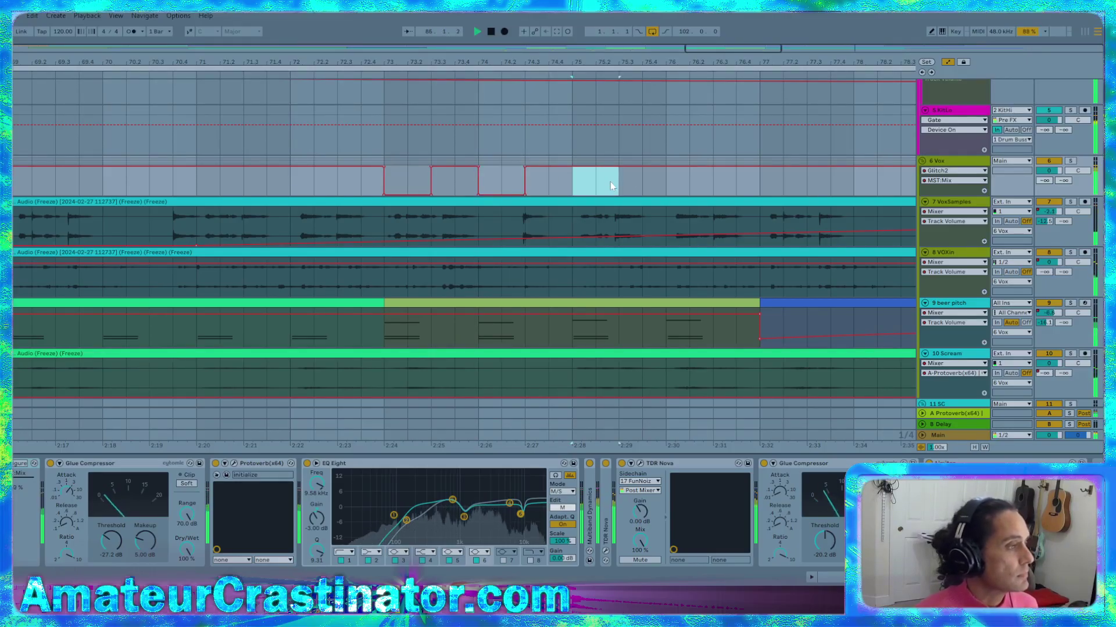
pyautogui.moveTo(592, 176)
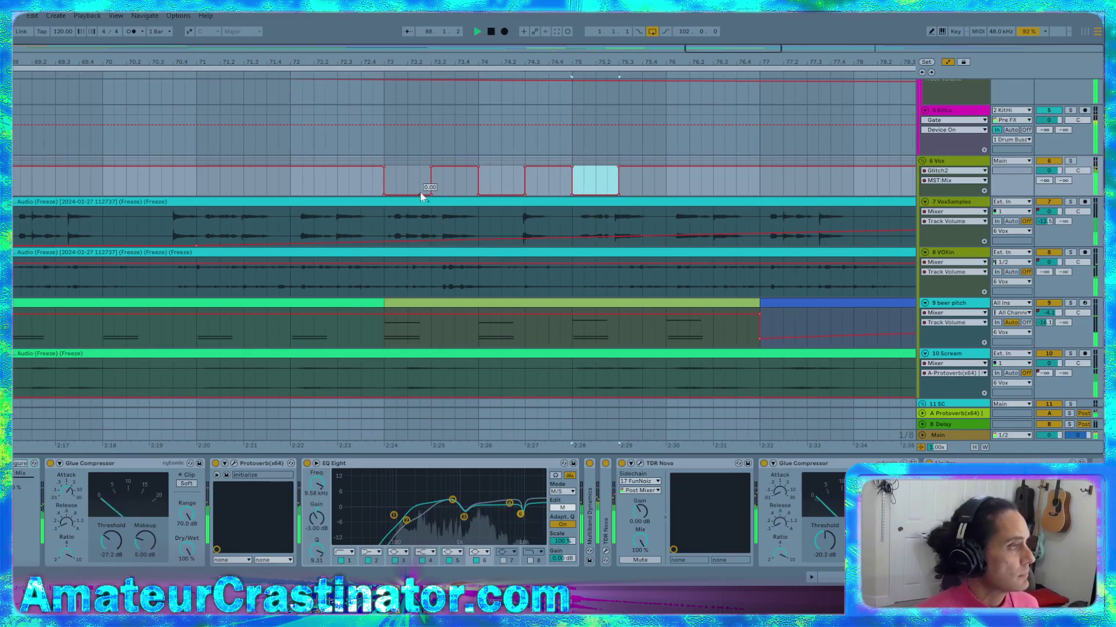
# Slope the rising edges of the MST:Mix drops in bars 74 and 75, and replay the passage from bar 71
pyautogui.moveTo(431, 195); pyautogui.dragTo(420, 195)
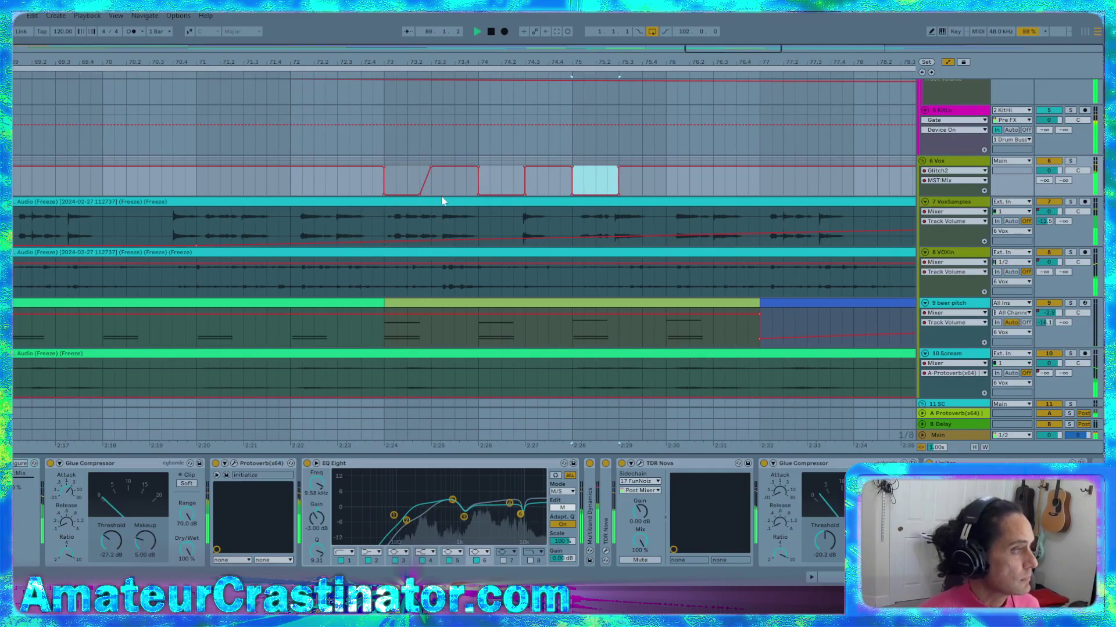
pyautogui.moveTo(524, 195); pyautogui.dragTo(513, 195)
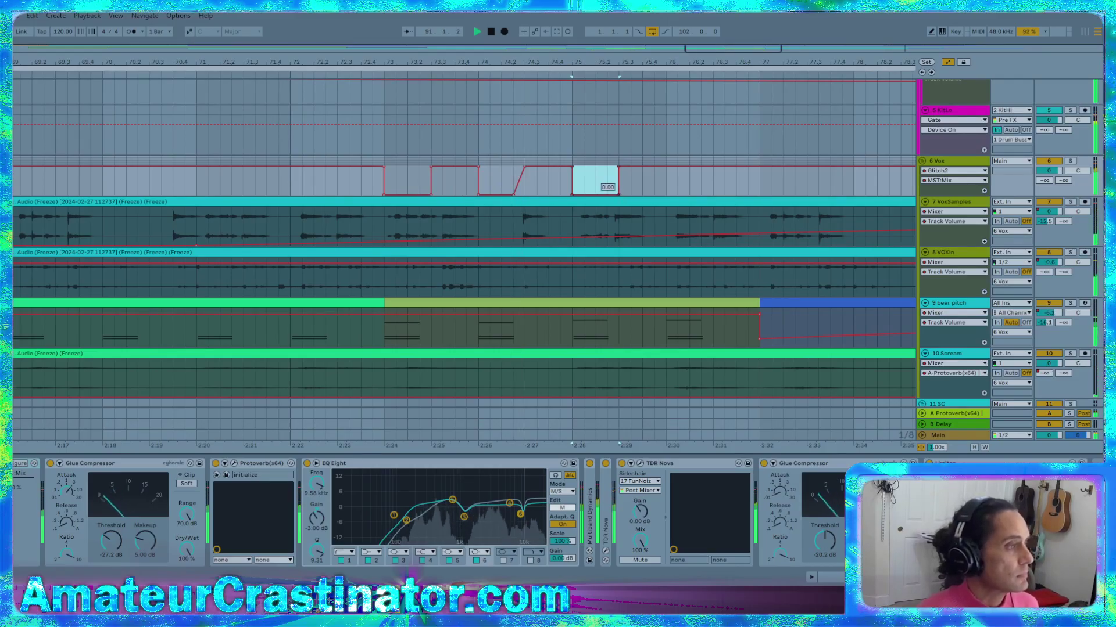
pyautogui.click(631, 192)
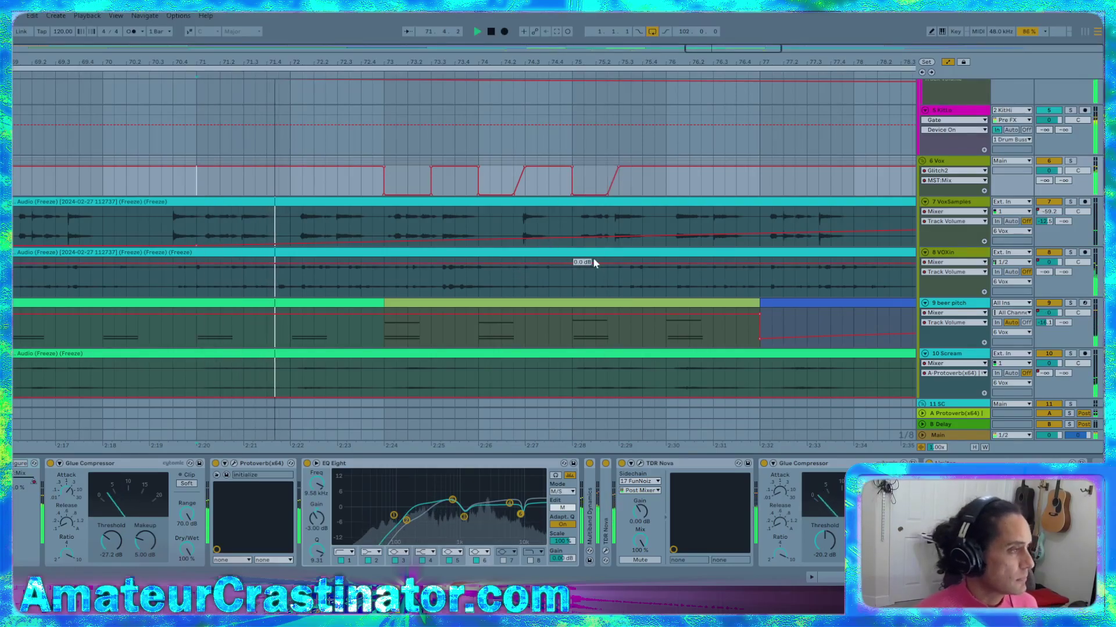
pyautogui.scroll(-3, 617, 254)
pyautogui.scroll(1, 654, 272)
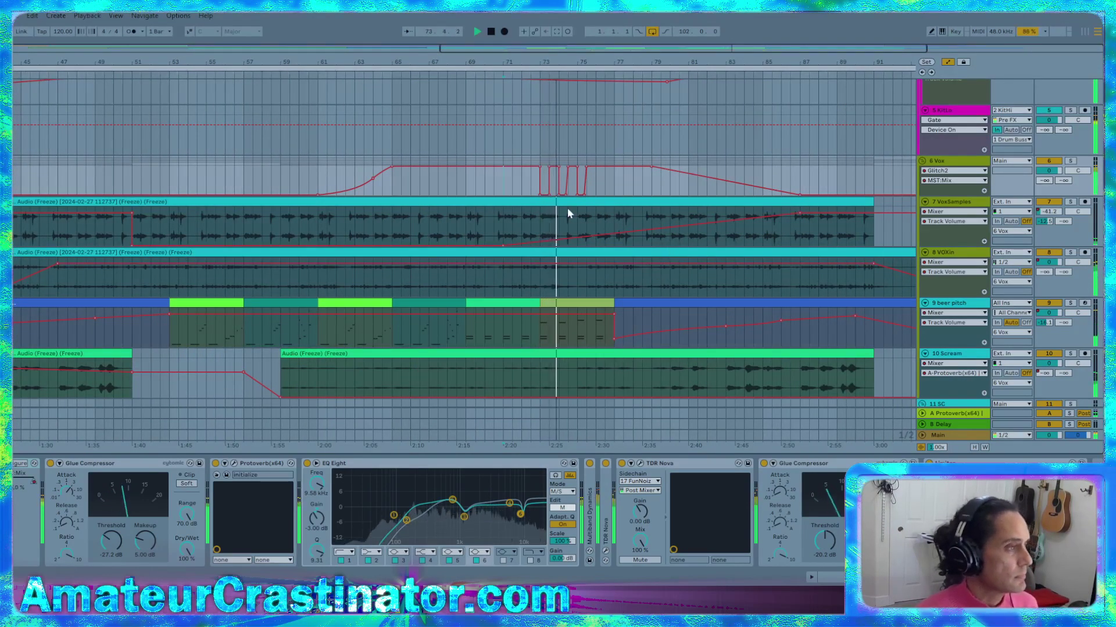
pyautogui.scroll(3, 567, 213)
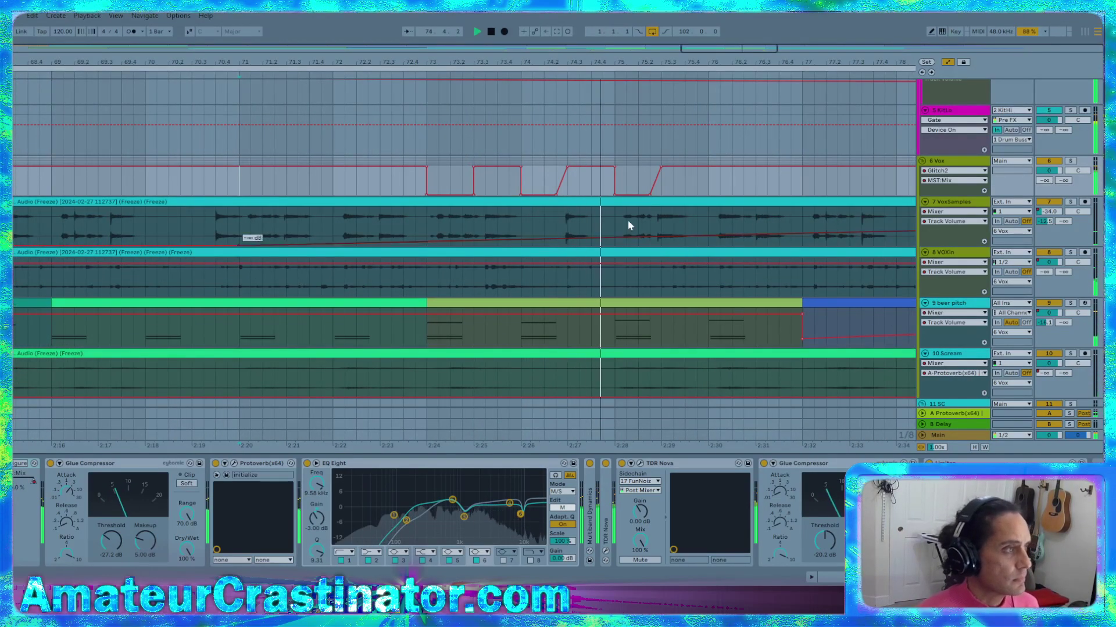
# Curve the rising edges of the Vox track's MST:Mix drops in bars 74 and 75, and add a drop to 0.00 at bar 76
pyautogui.moveTo(562, 181); pyautogui.dragTo(561, 176)
pyautogui.moveTo(655, 182); pyautogui.dragTo(655, 175)
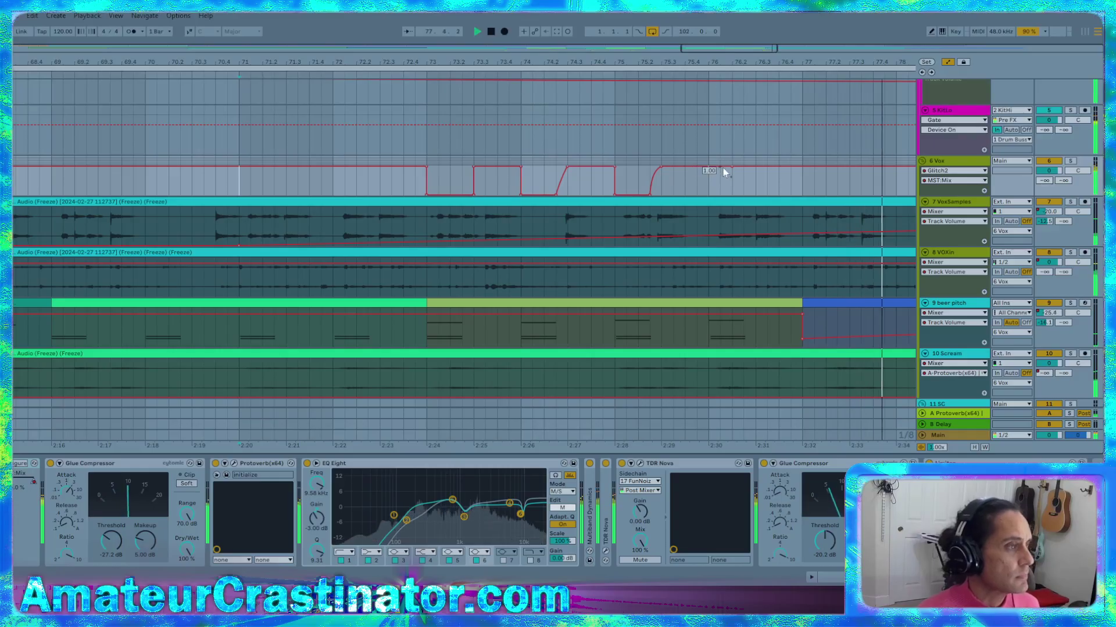
pyautogui.moveTo(708, 167); pyautogui.dragTo(708, 194)
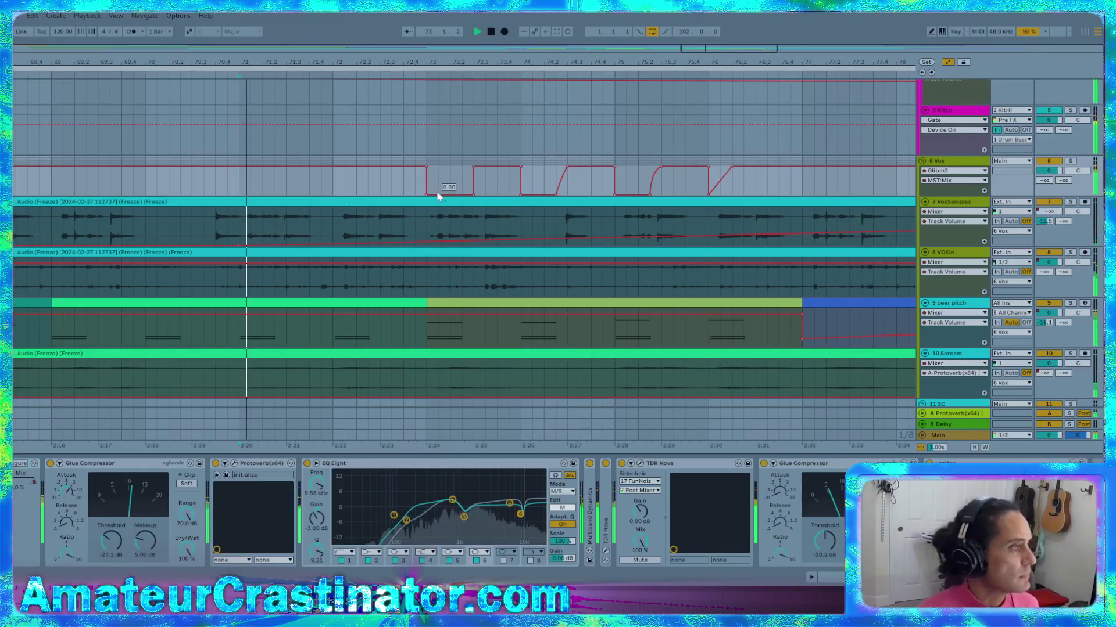
# Start the MST:Mix rises in bars 73, 74 and 75 earlier, and bend the rise in bar 76 into a curve
pyautogui.moveTo(474, 194); pyautogui.dragTo(463, 195)
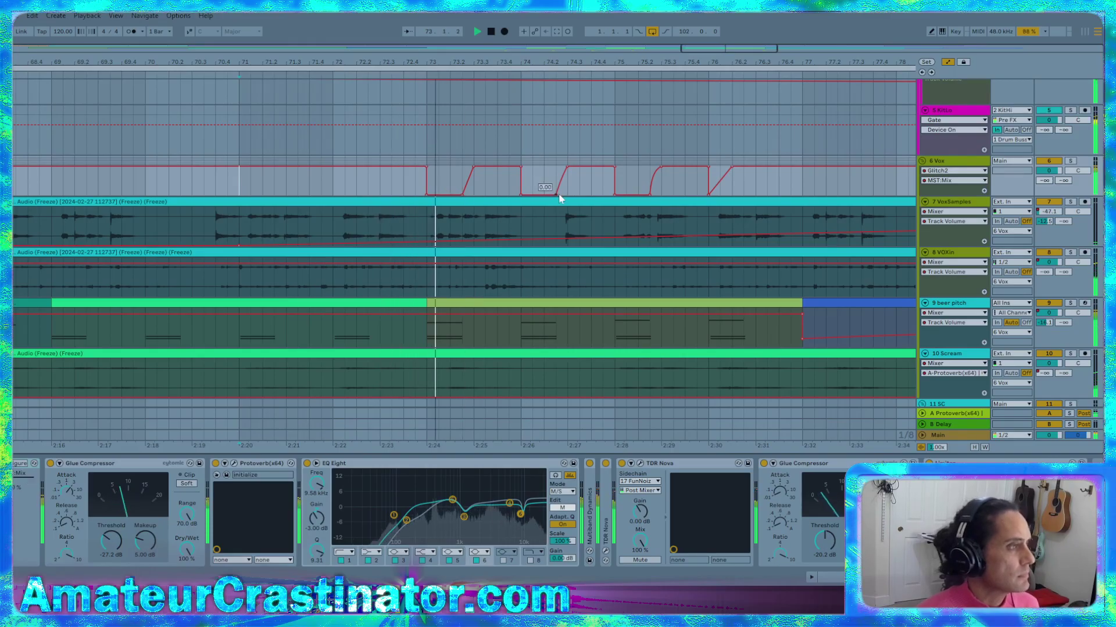
pyautogui.moveTo(557, 194); pyautogui.dragTo(544, 194)
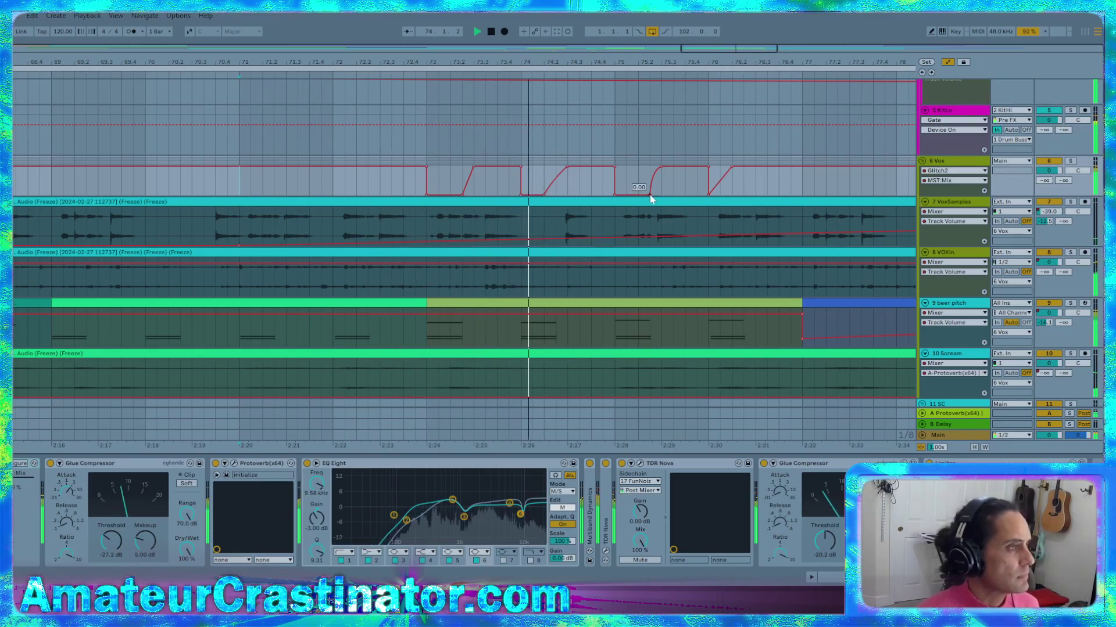
pyautogui.moveTo(650, 194); pyautogui.dragTo(638, 195)
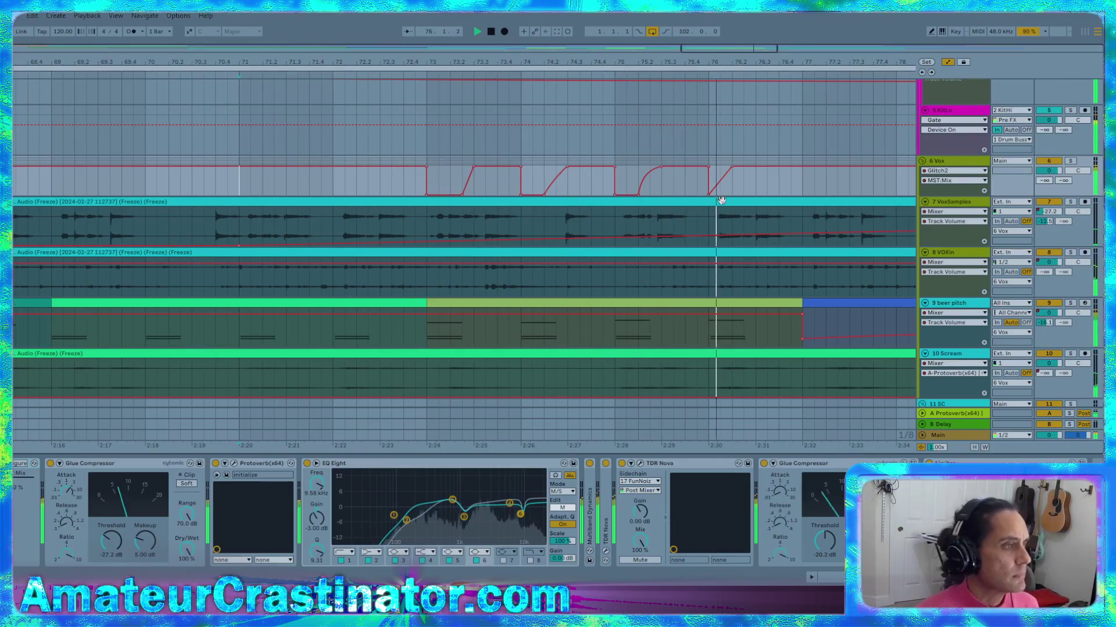
pyautogui.moveTo(724, 178); pyautogui.dragTo(723, 188)
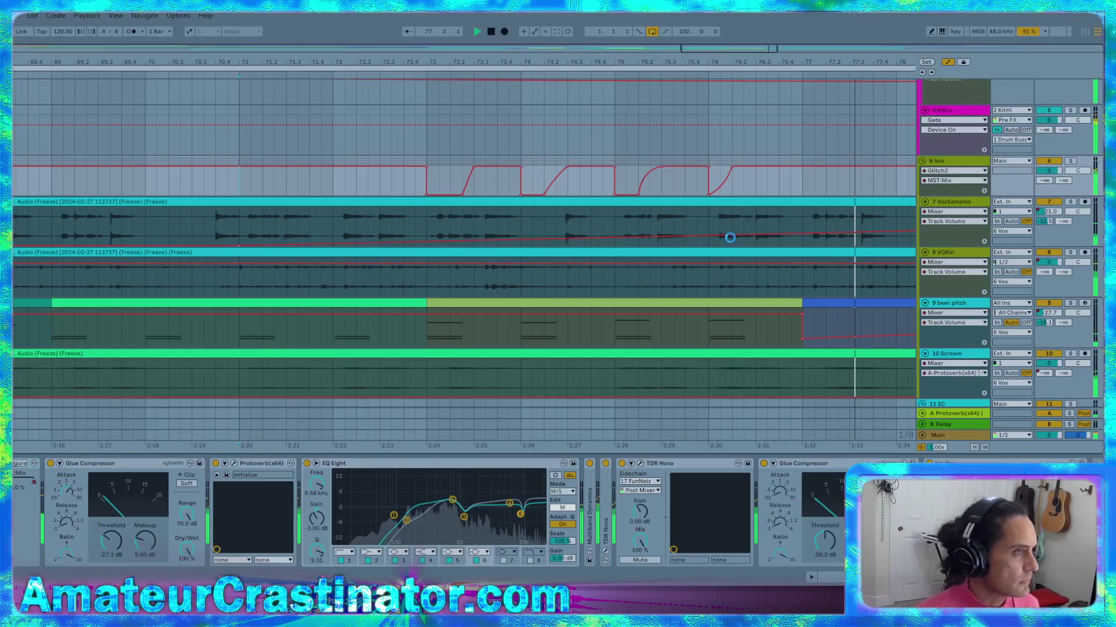
# Lower the beer pitch track's volume automation slightly at its peak around bar 90 and at the fade-out point near bar 97
pyautogui.press('w')
pyautogui.press('a')
pyautogui.press('a')
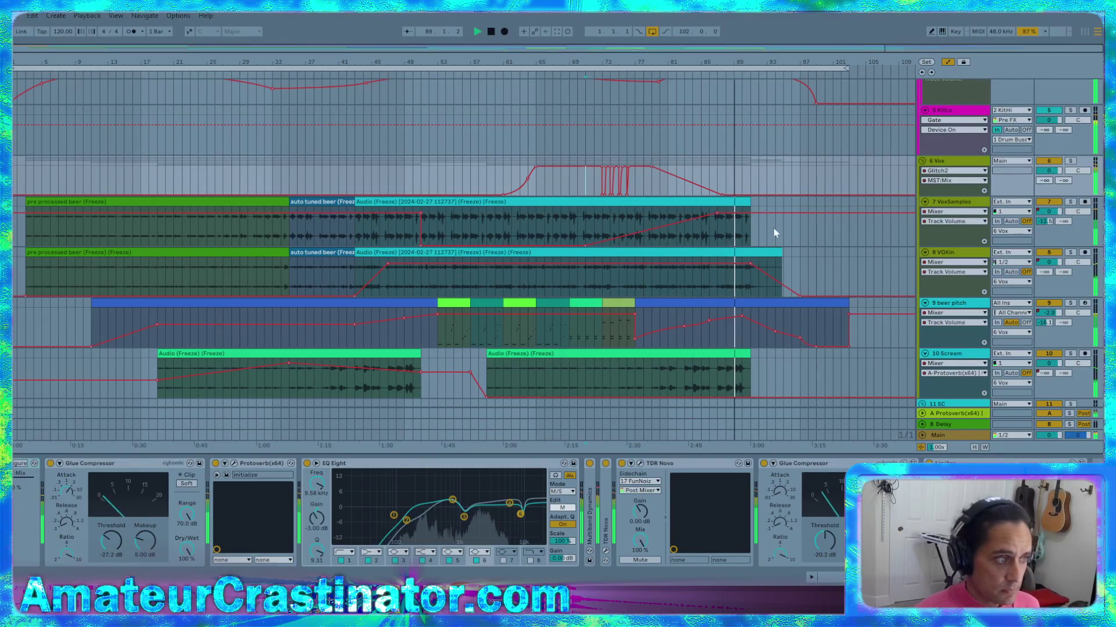
pyautogui.click(731, 322)
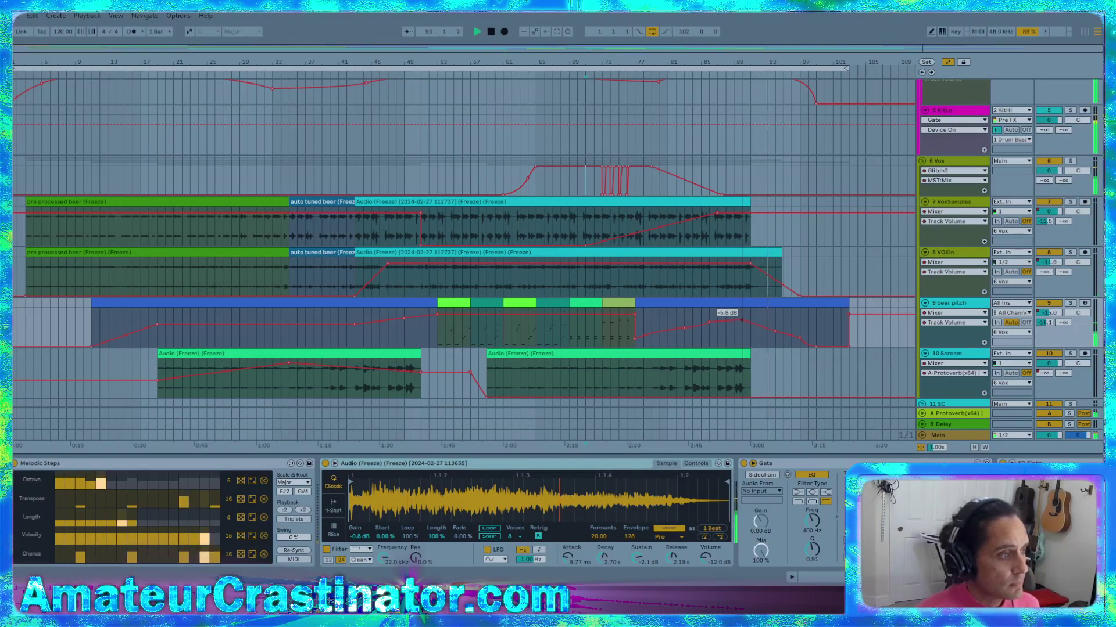
pyautogui.moveTo(800, 338); pyautogui.dragTo(800, 342)
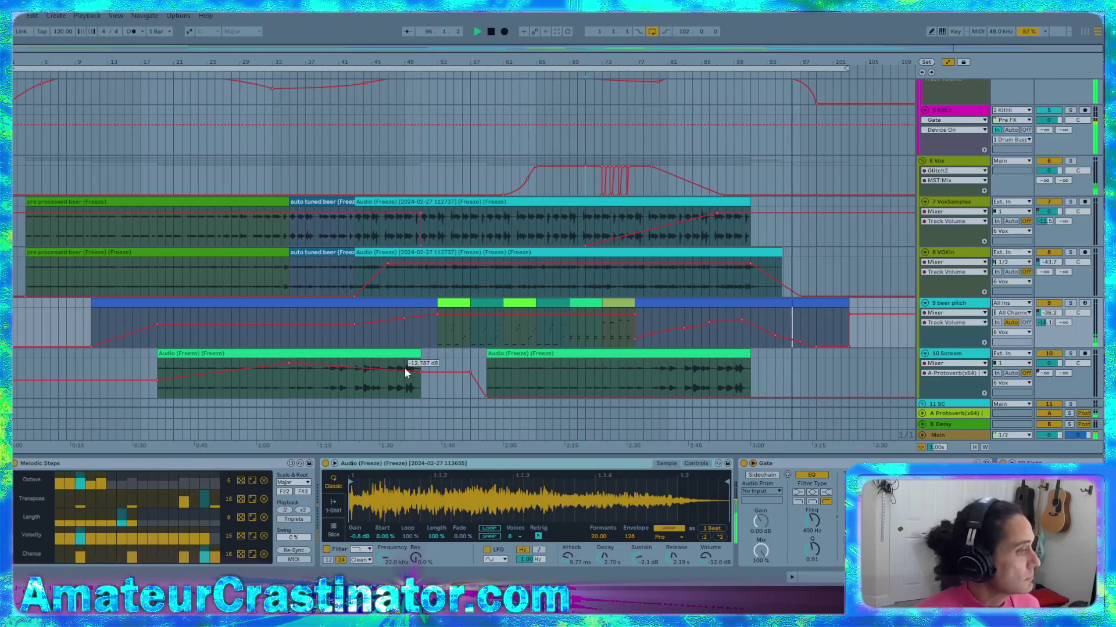
# Replay the song from bar 13 and slightly lower the beer pitch track's volume automation between about bars 19 and 43
pyautogui.press('a')
pyautogui.press('a')
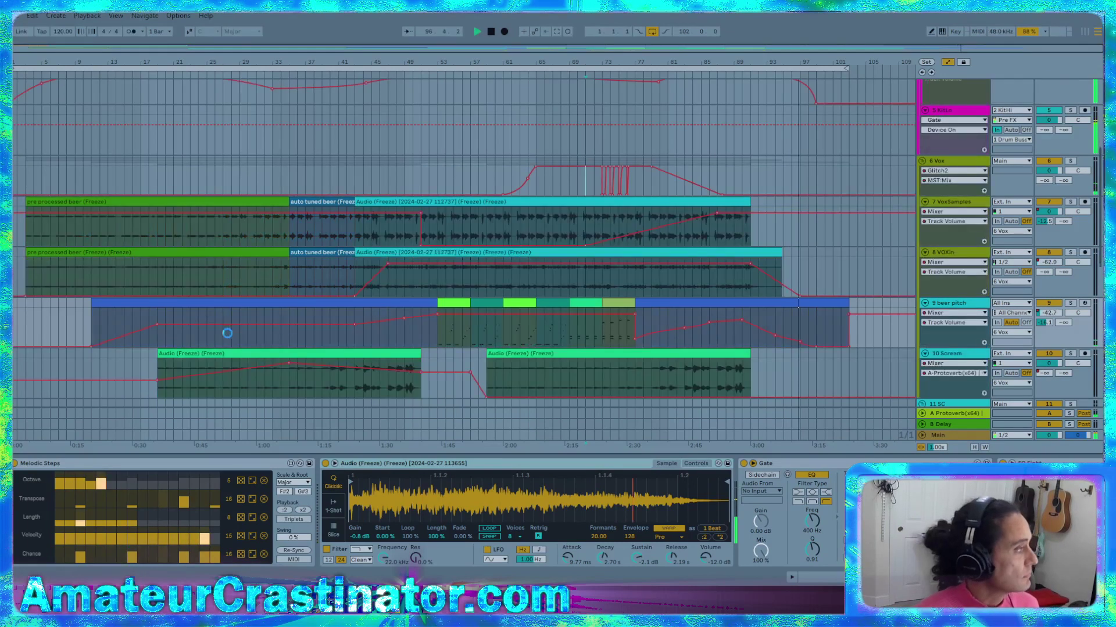
pyautogui.click(91, 326)
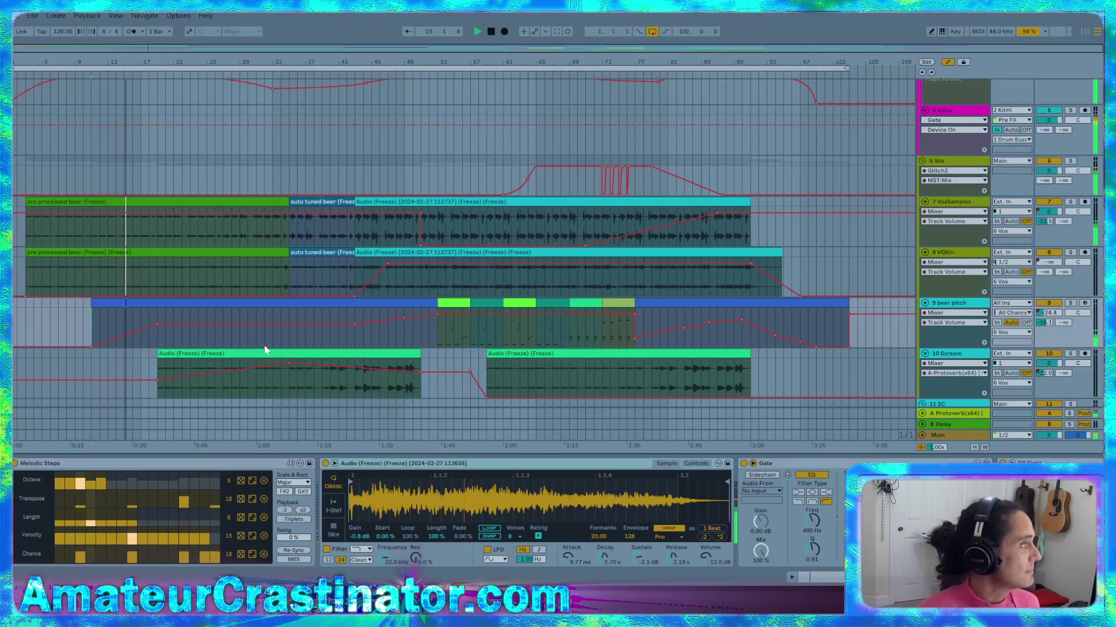
pyautogui.click(106, 319)
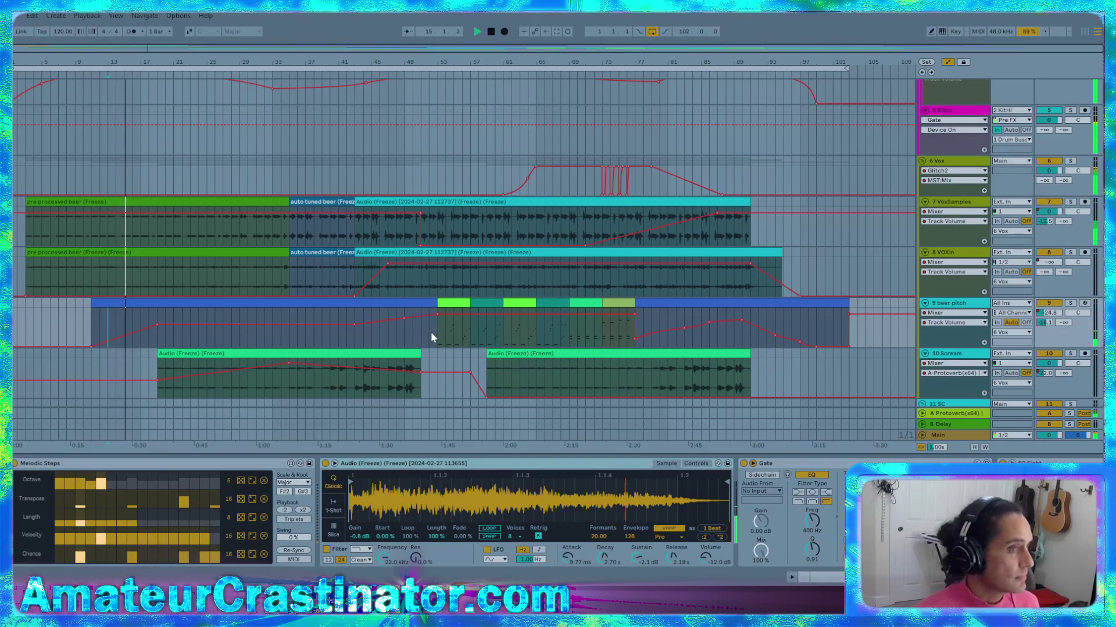
pyautogui.scroll(2, 557, 336)
pyautogui.scroll(-3, 575, 331)
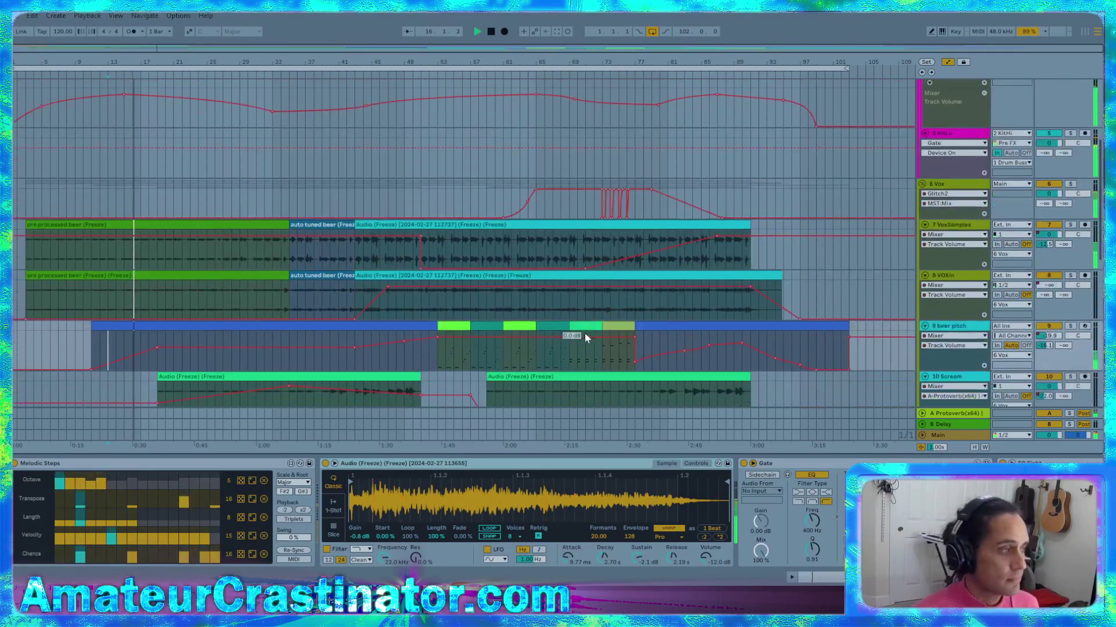
pyautogui.scroll(-1, 572, 330)
pyautogui.scroll(3, 579, 329)
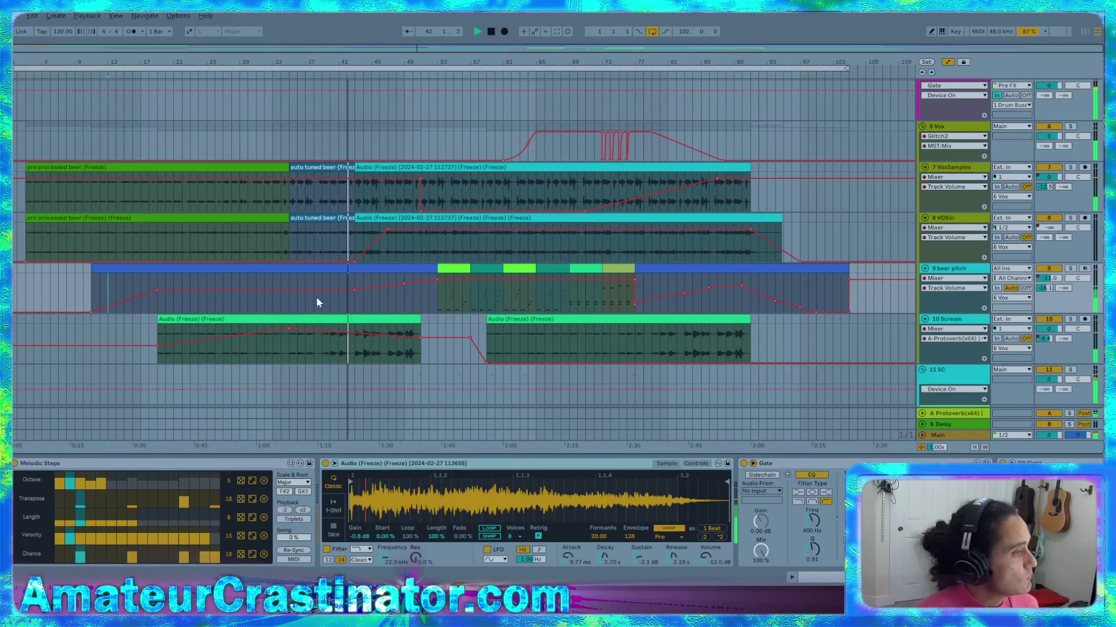
pyautogui.moveTo(315, 295); pyautogui.dragTo(315, 297)
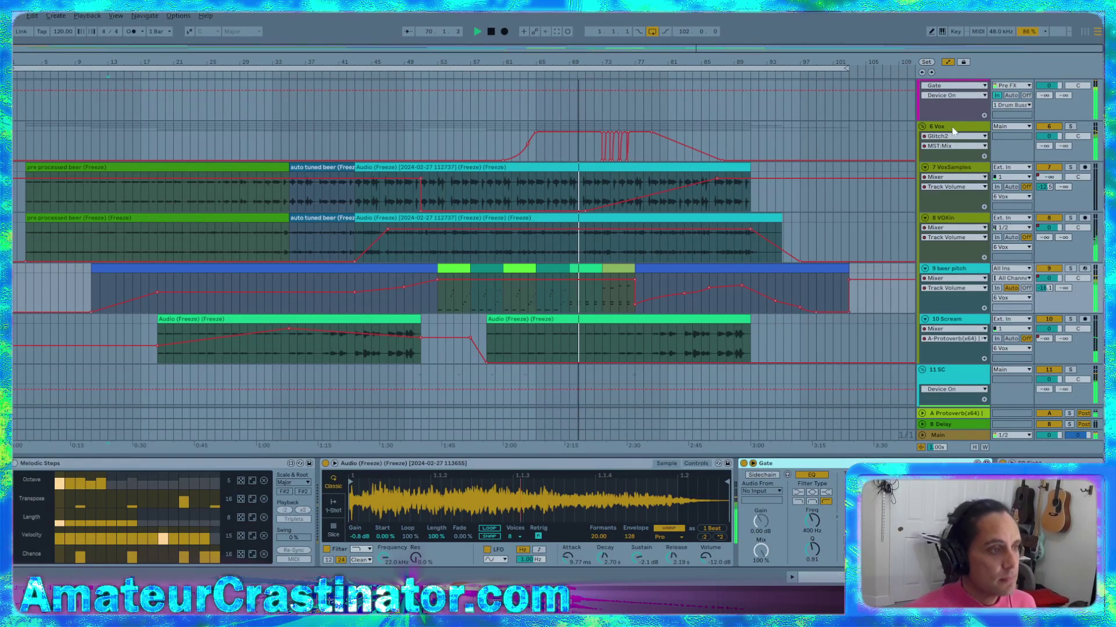
# Show the Vox track's device chain from Glitch2 onward and hide the automation lanes
pyautogui.click(108, 126)
pyautogui.hscroll(-3, 223, 497)
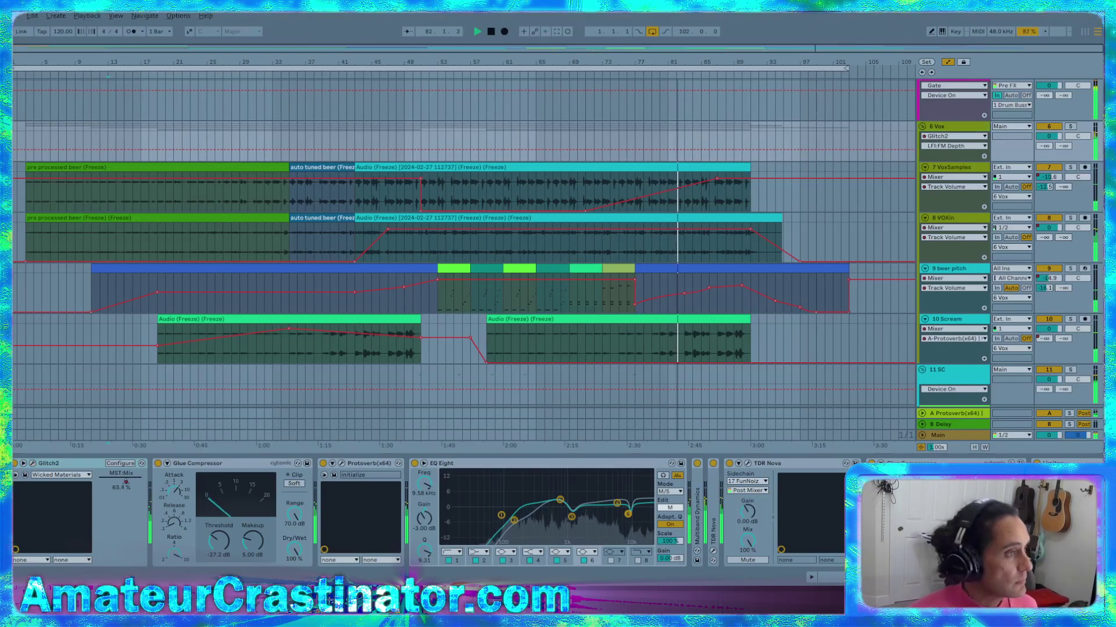
pyautogui.press('a')
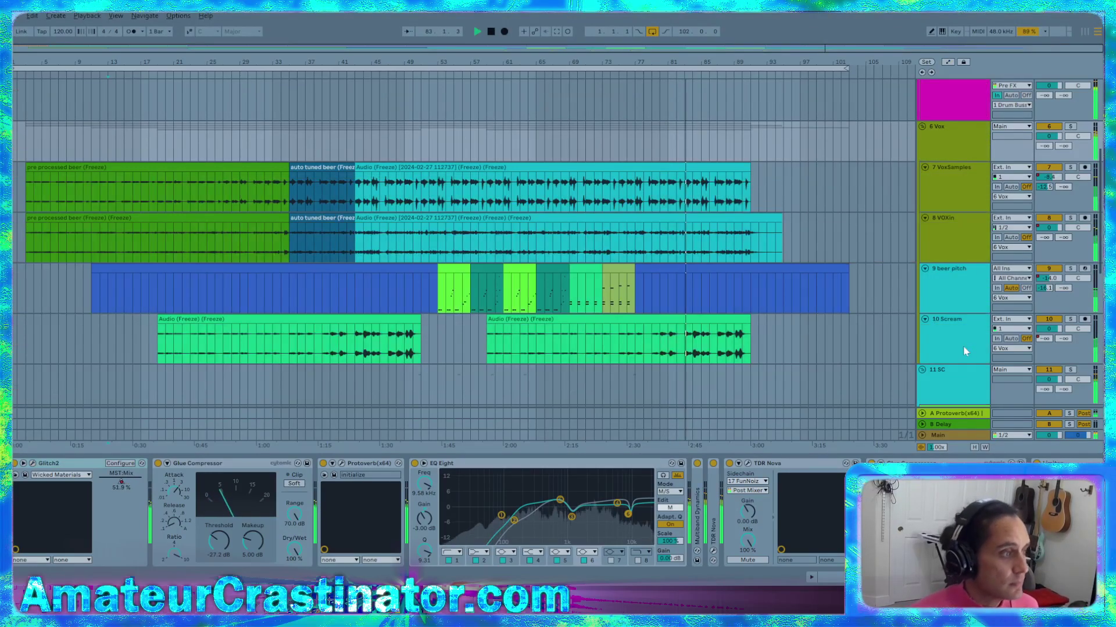
# Select the beer pitch track, review the drum, vocal and Massive tracks while the song plays out, and stop playback
pyautogui.click(958, 297)
pyautogui.scroll(-3, 961, 296)
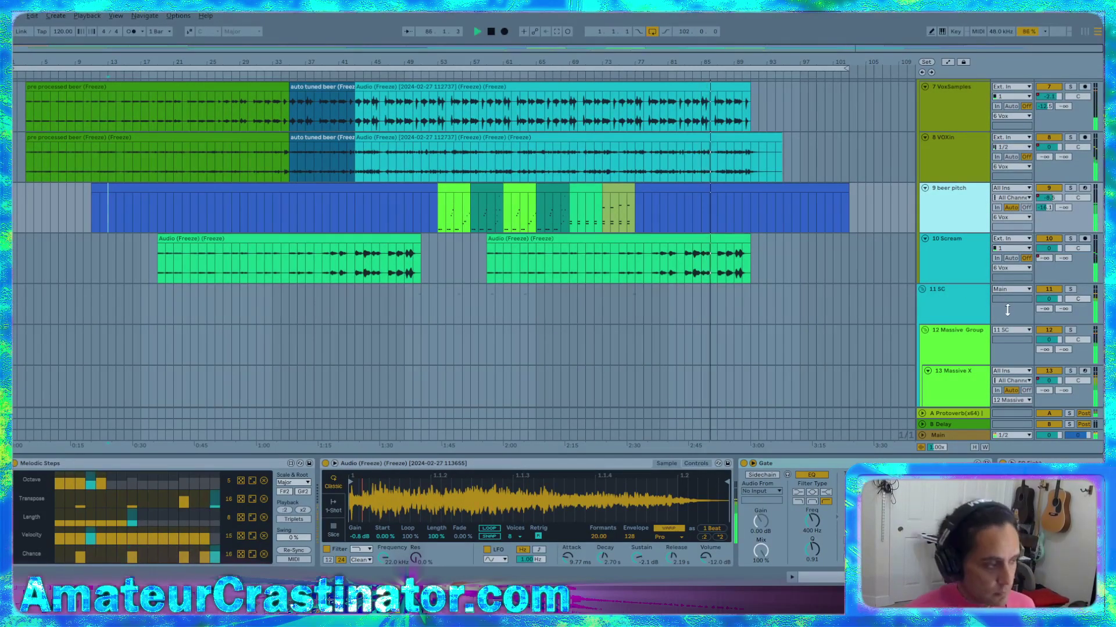
pyautogui.scroll(3, 871, 219)
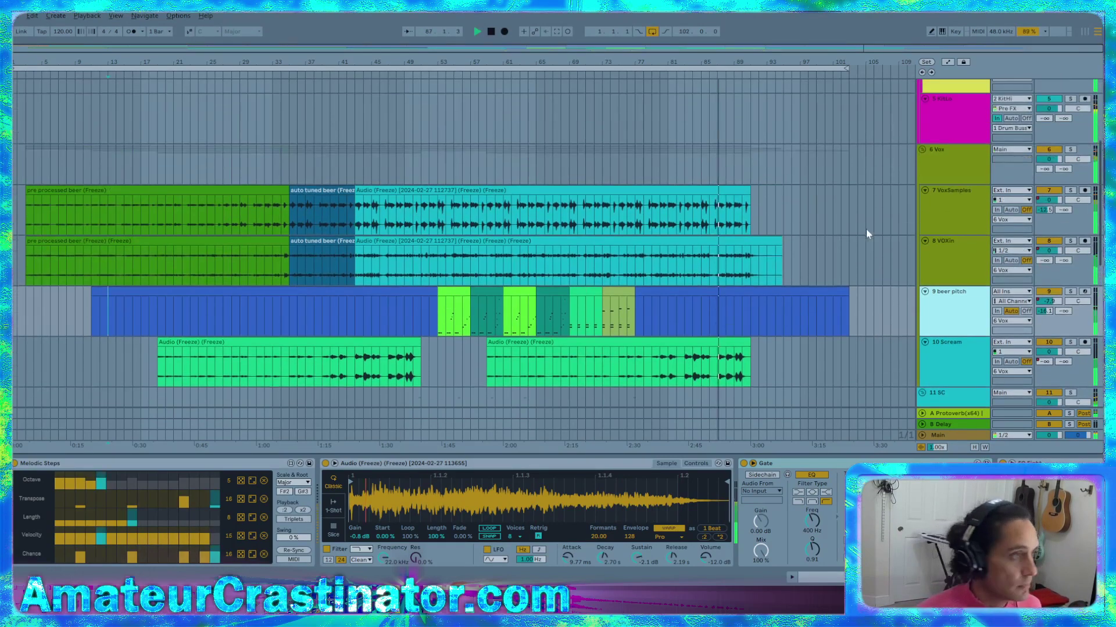
pyautogui.scroll(5, 880, 229)
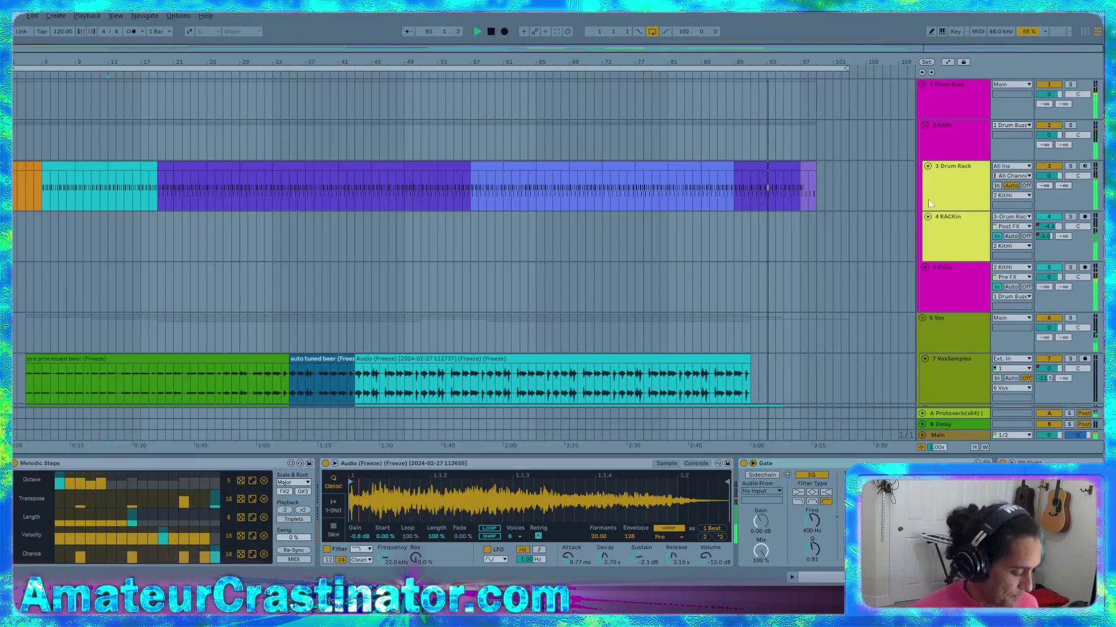
pyautogui.scroll(-1, 919, 260)
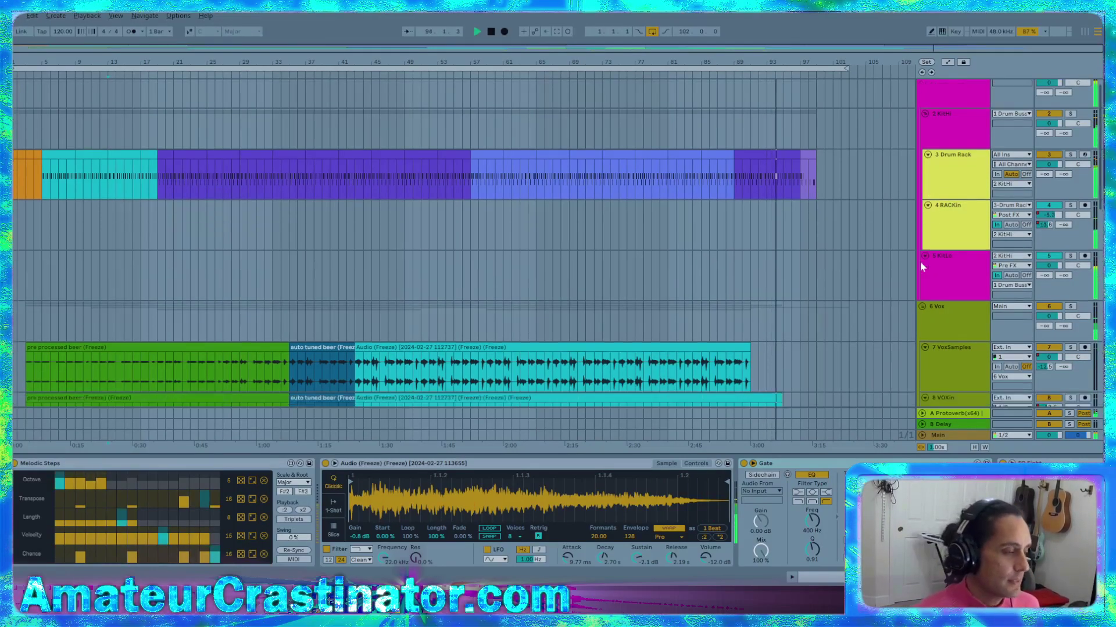
pyautogui.scroll(-10, 921, 266)
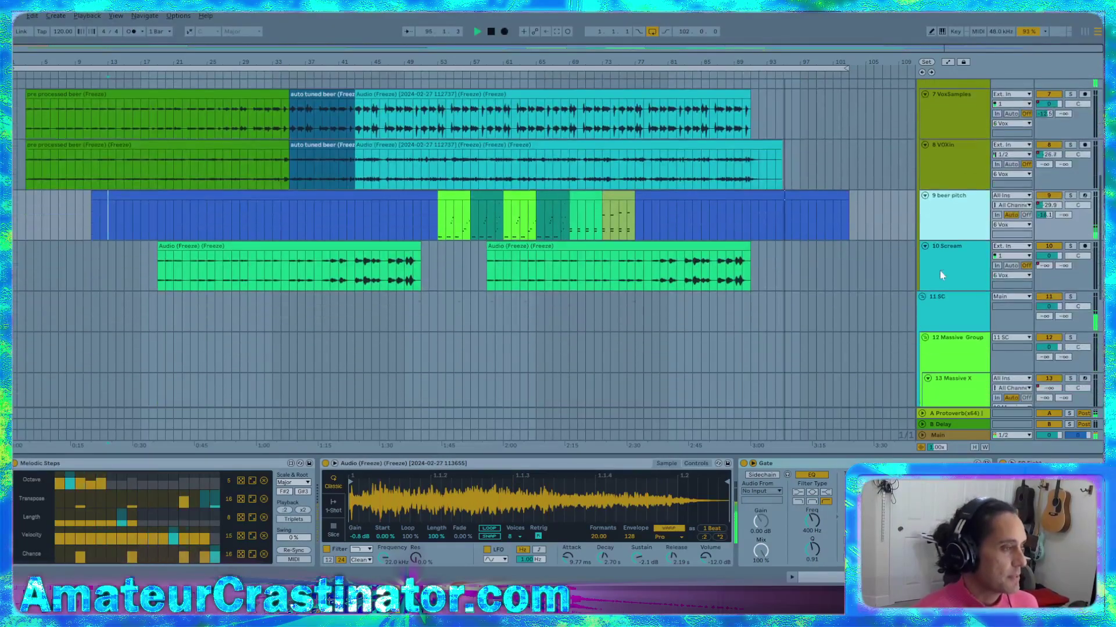
pyautogui.scroll(-1, 939, 271)
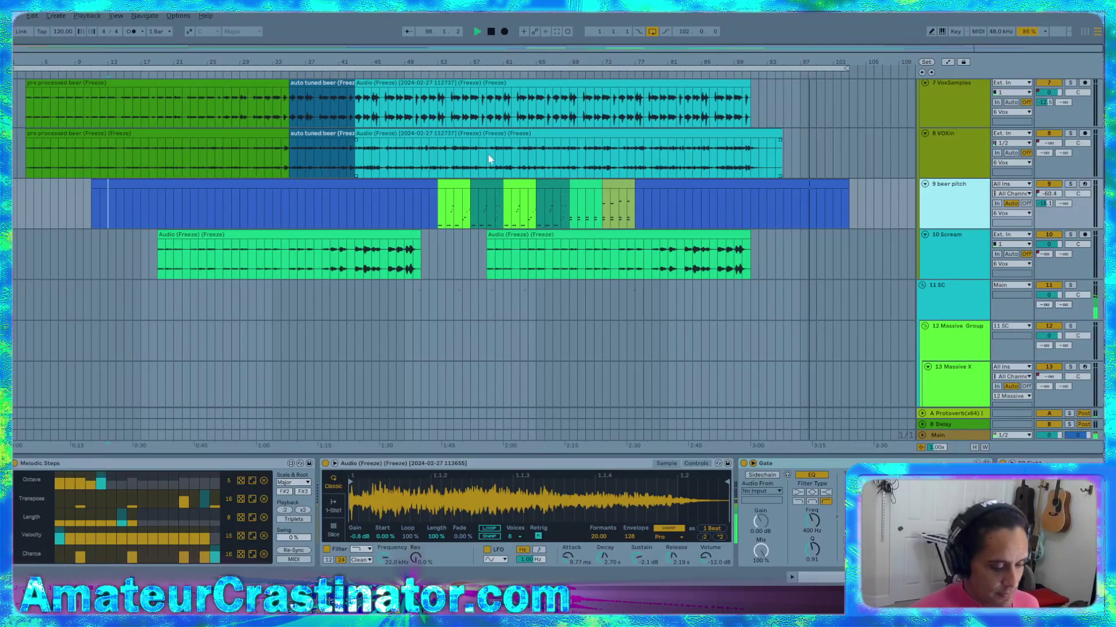
pyautogui.click(490, 31)
pyautogui.scroll(5, 741, 273)
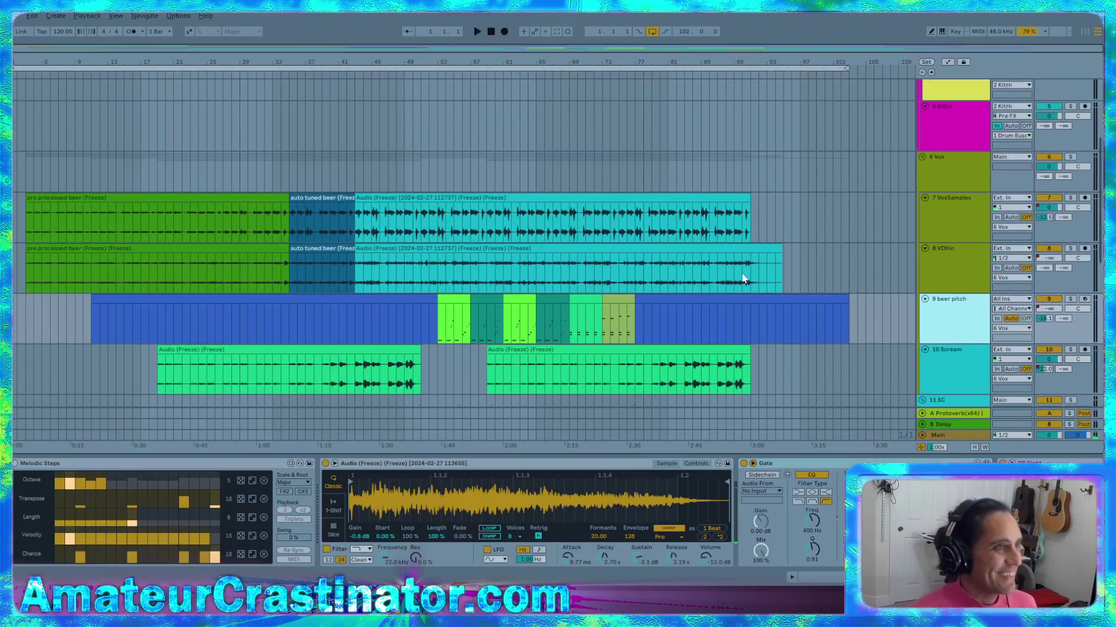
# Browse the project folders inside Album 002 under Live Recordings without opening another Live Set
pyautogui.click(18, 15)
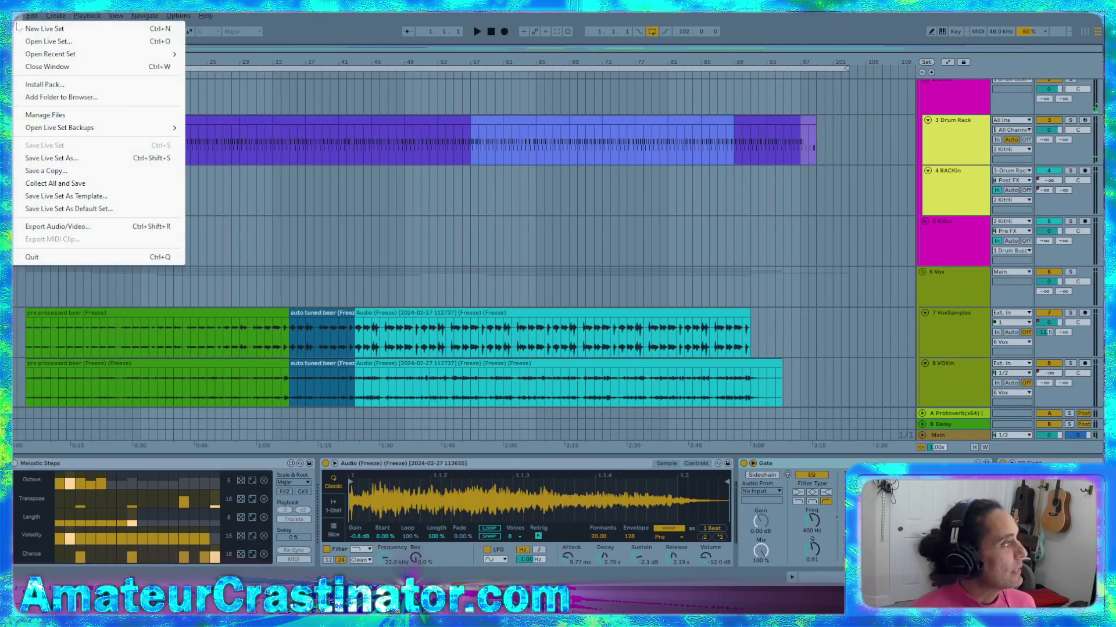
pyautogui.click(49, 47)
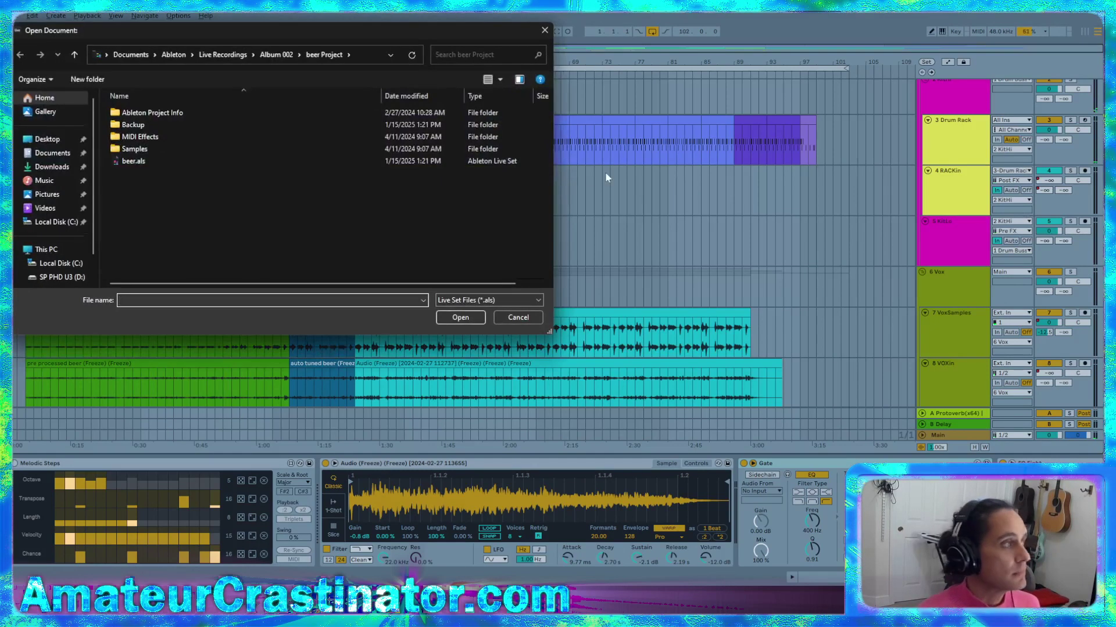
pyautogui.click(238, 61)
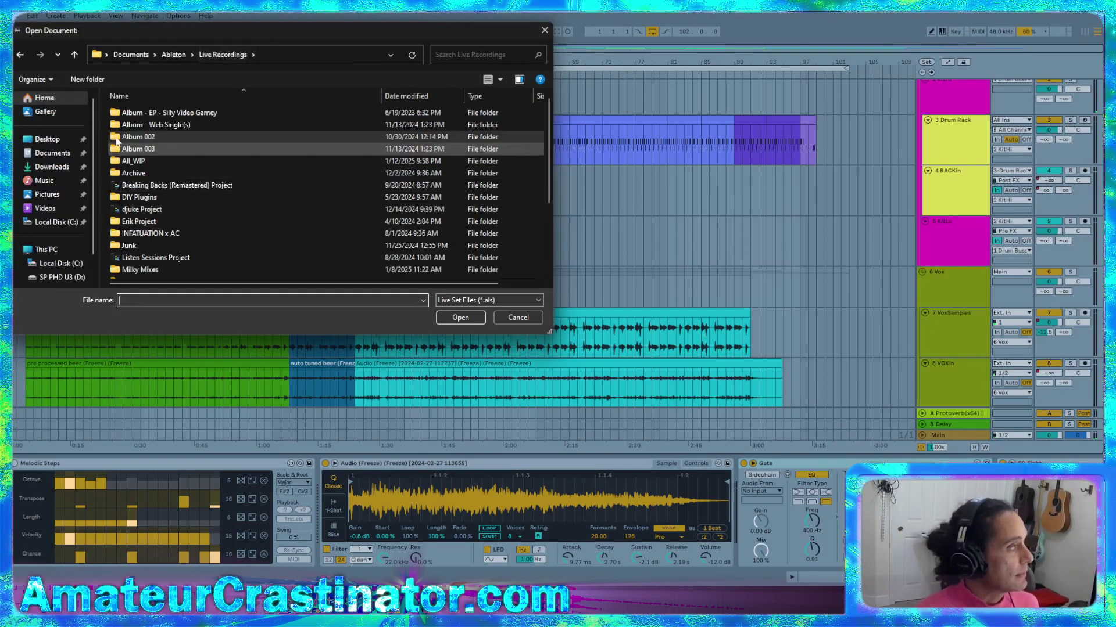
pyautogui.doubleClick(138, 138)
pyautogui.hotkey('alt', 'Left')
pyautogui.doubleClick(137, 141)
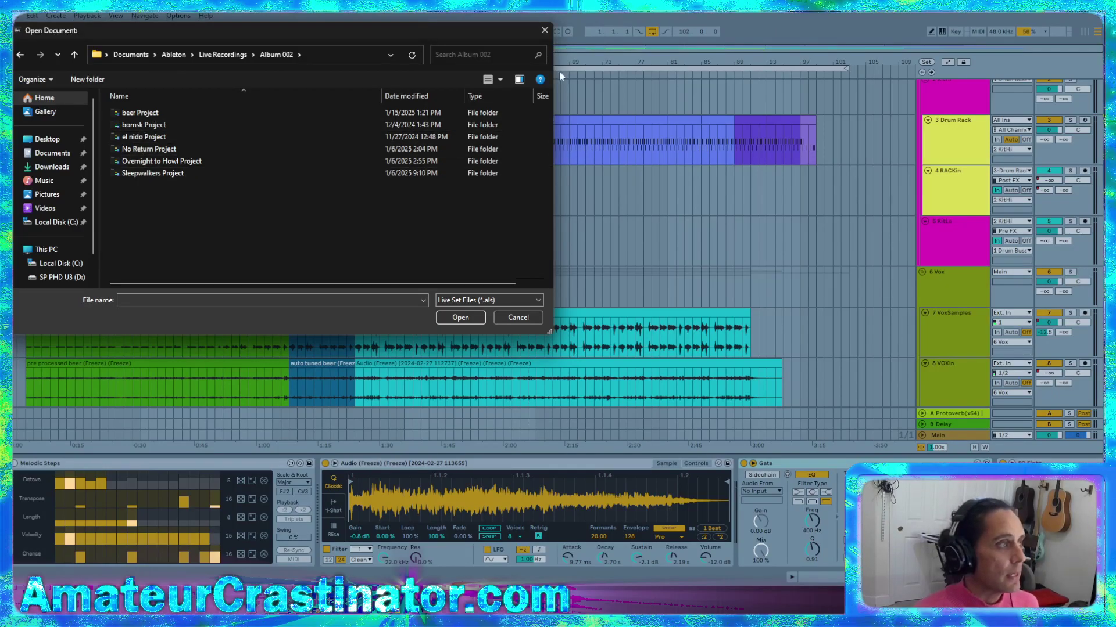
pyautogui.click(545, 30)
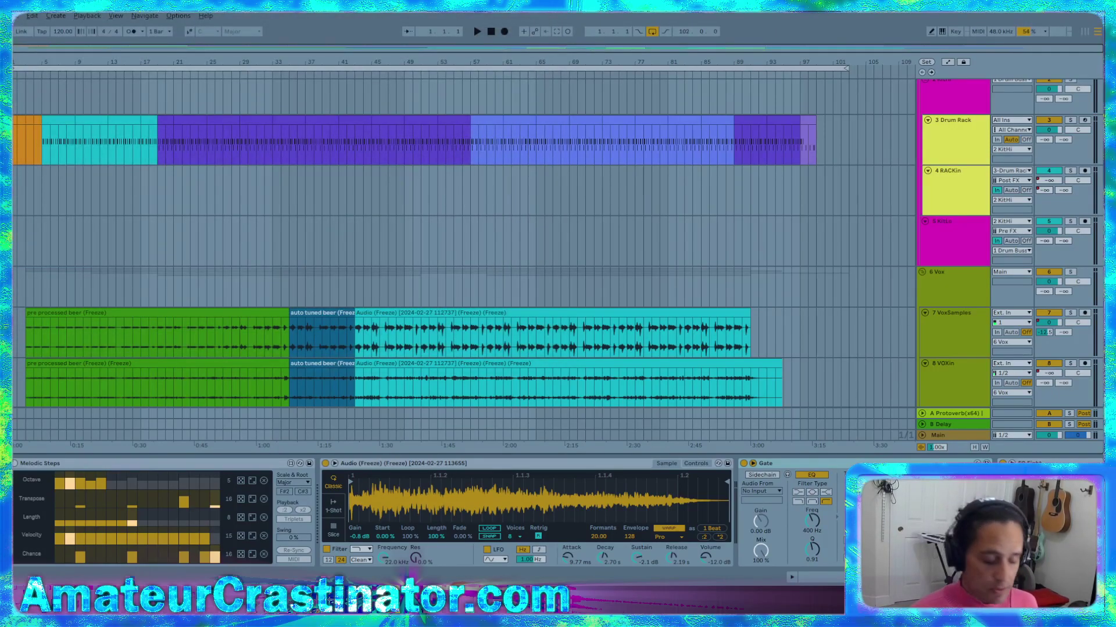